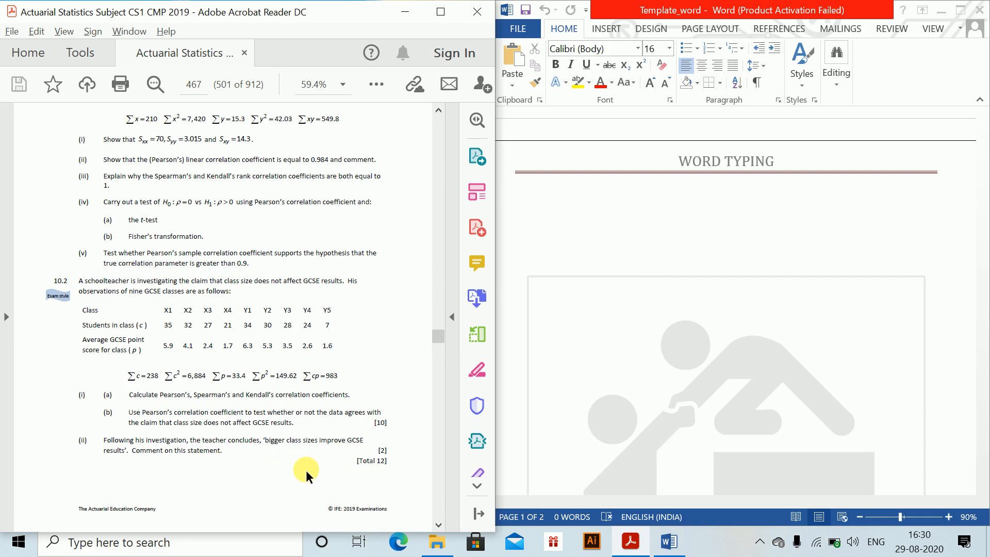
Step: In the Word document, write "Question 1." and put "Pearson Corelation Coefficient" on the line below it
scroll(190, 370, "down", 3)
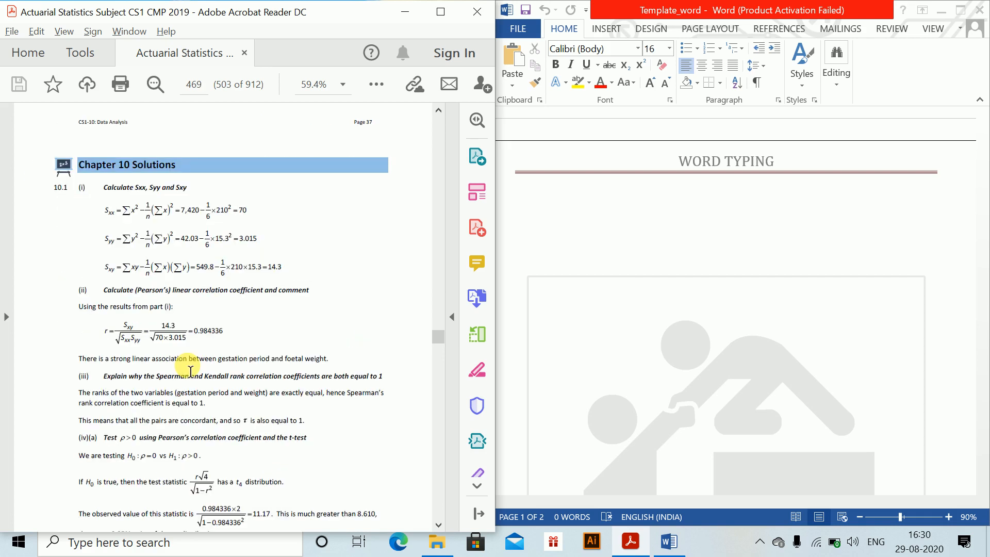
scroll(190, 370, "down", 3)
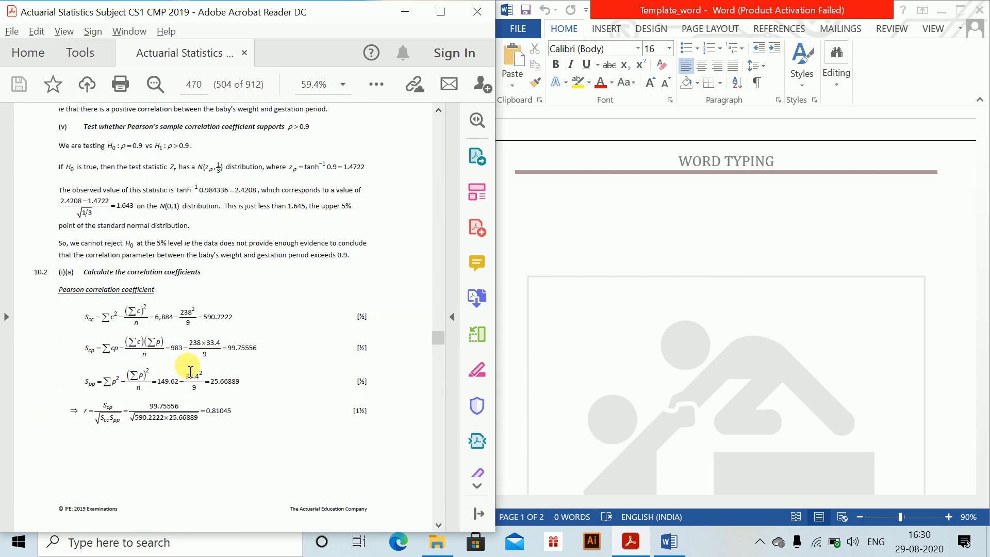
left_click(598, 210)
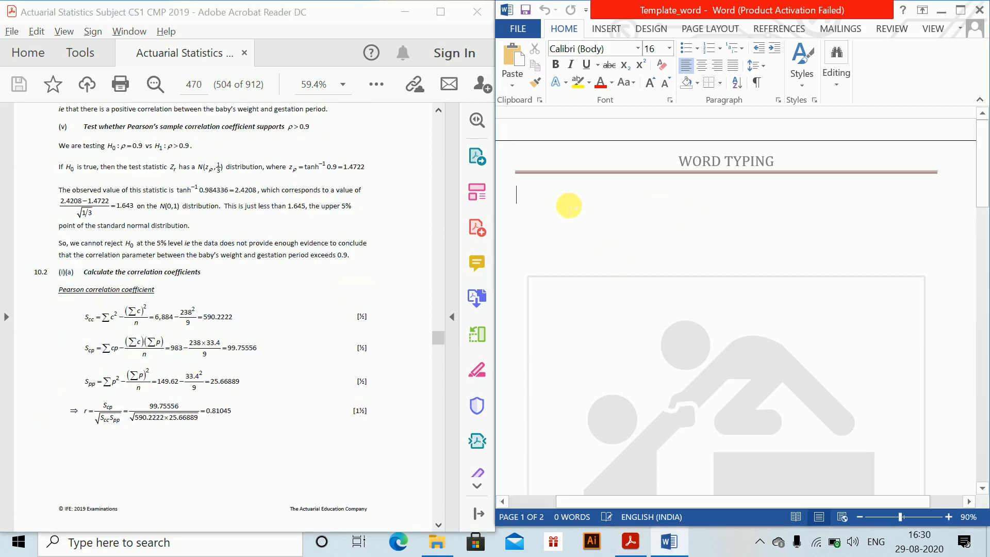
type("Question 1.")
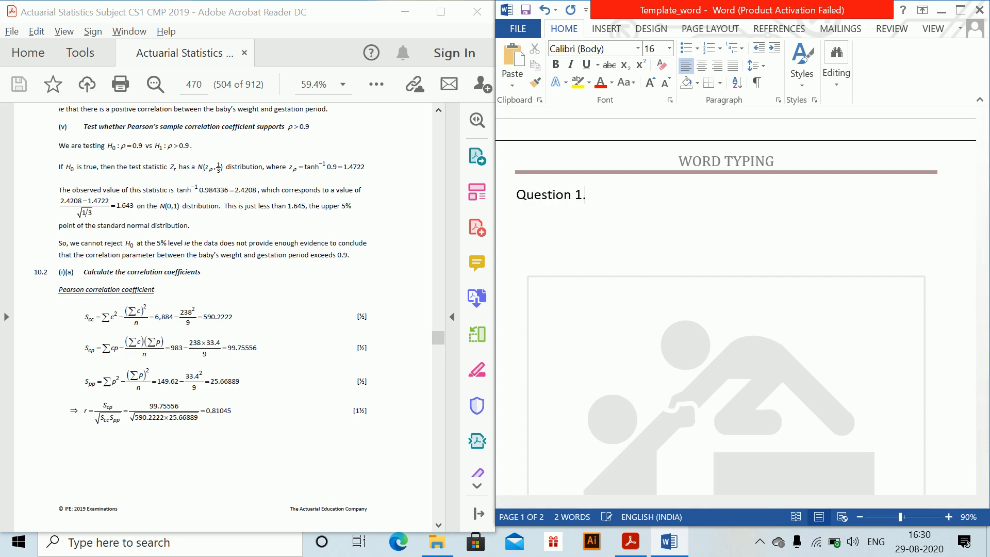
type("eason C")
key("BackSpace")
key("BackSpace")
key("BackSpace")
key("BackSpace")
key("BackSpace")
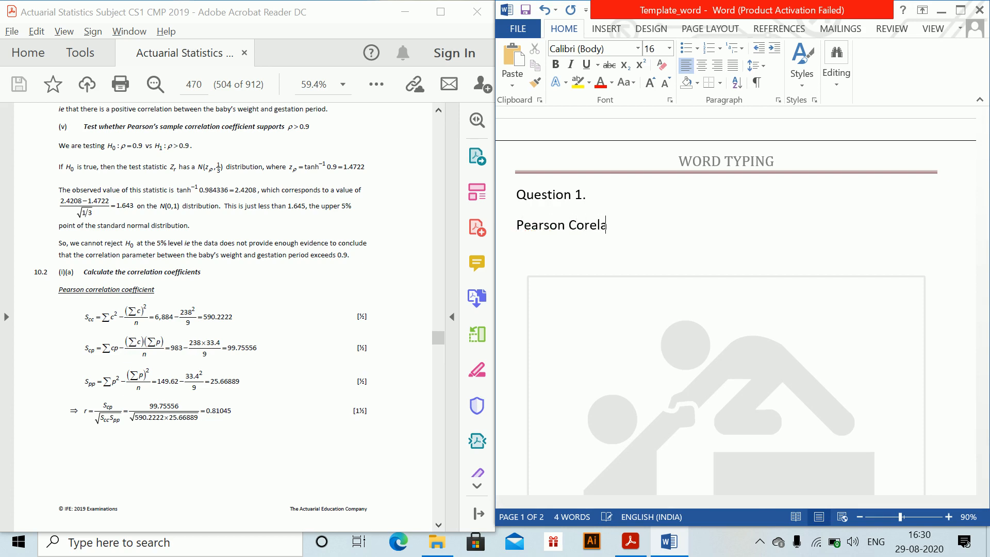
type("n Coefficient")
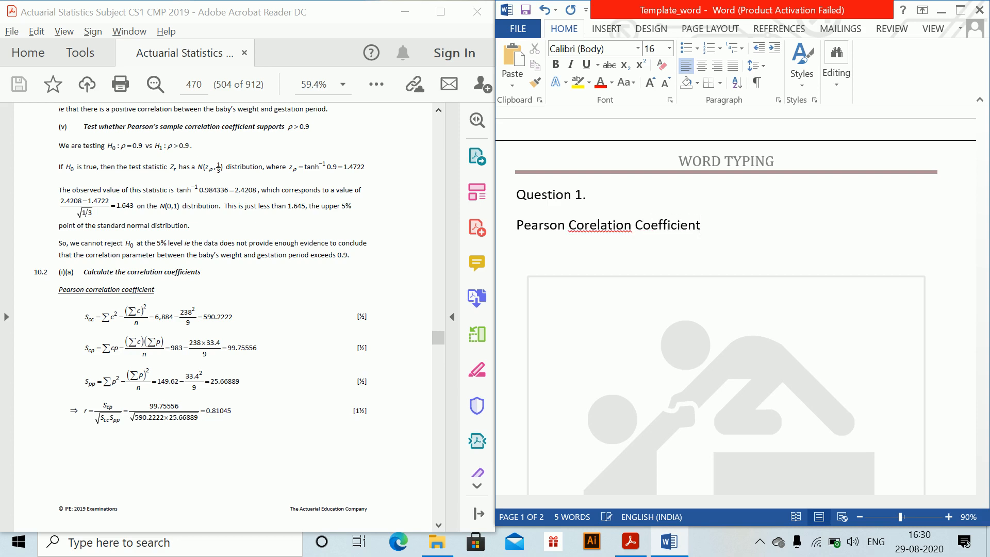
Step: Correct the misspelled word in the Pearson heading to "Correlation" and start a new line below the heading
left_click(586, 227)
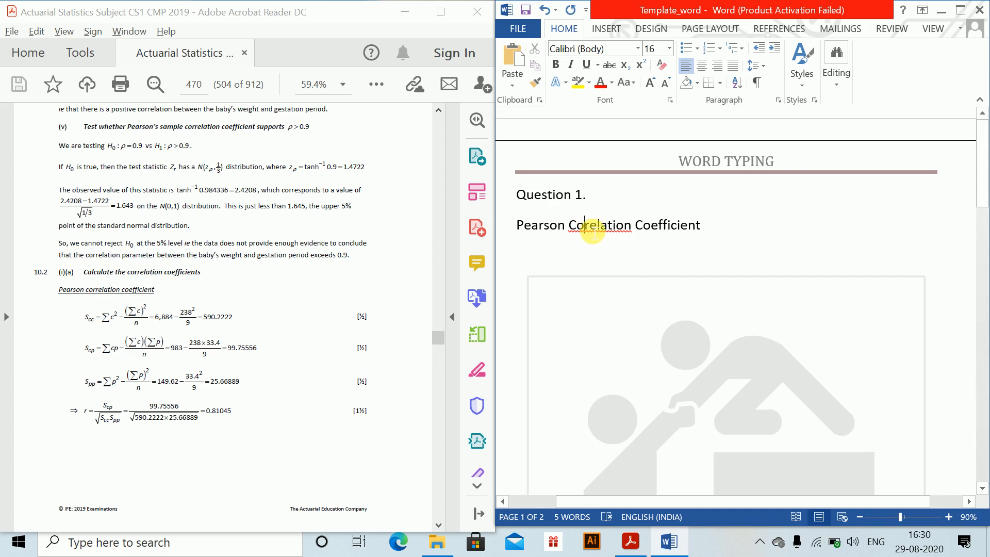
right_click(629, 231)
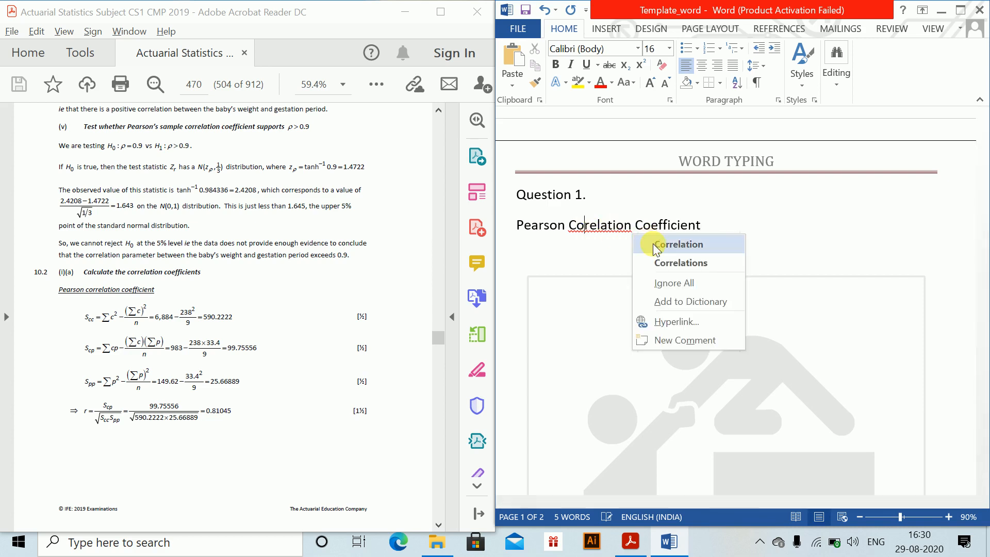
left_click(652, 244)
left_click(736, 227)
key("Return")
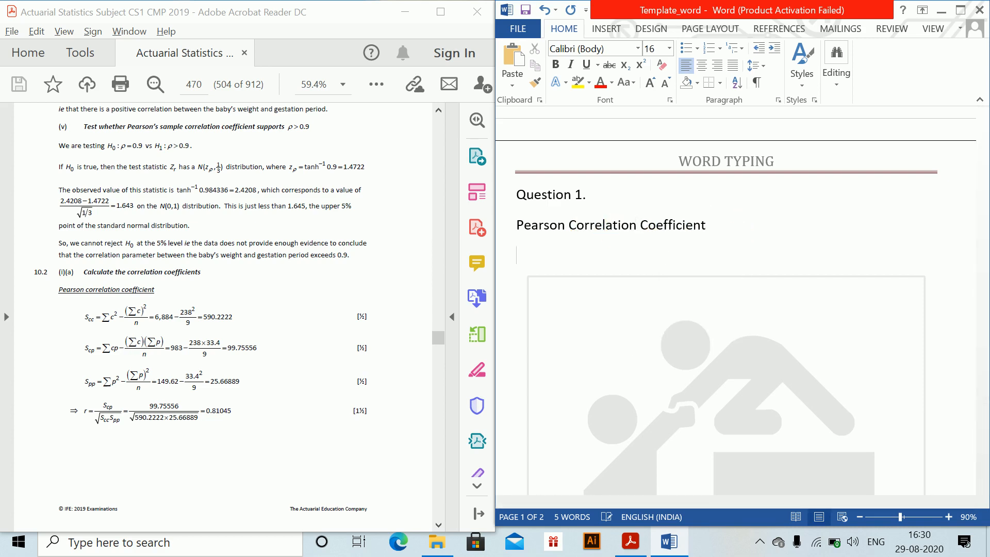
Step: Insert an equation below the heading reading s_cc = ∑c² − (∑c)²/n, with the last term as a stacked fraction
key("alt+equal")
type("s")
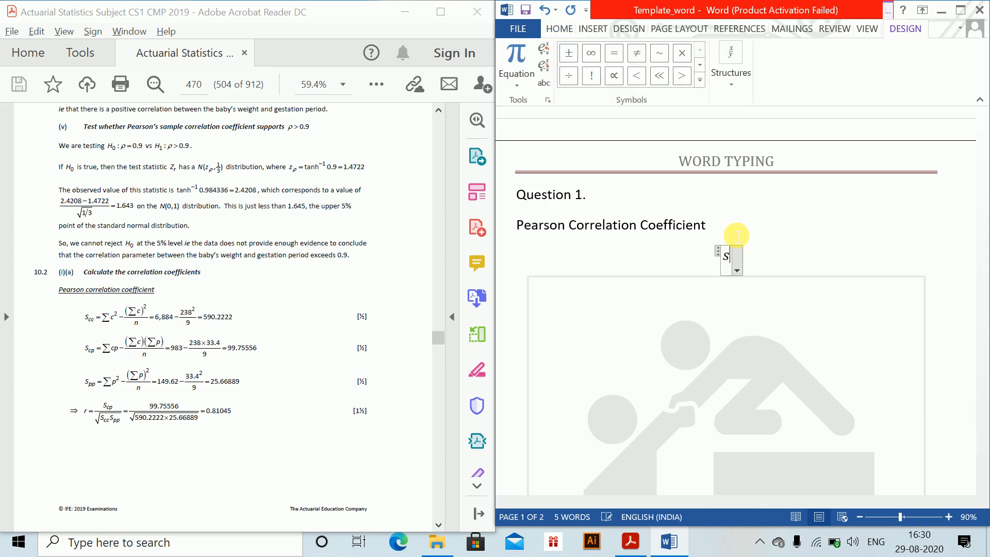
type("_cc =")
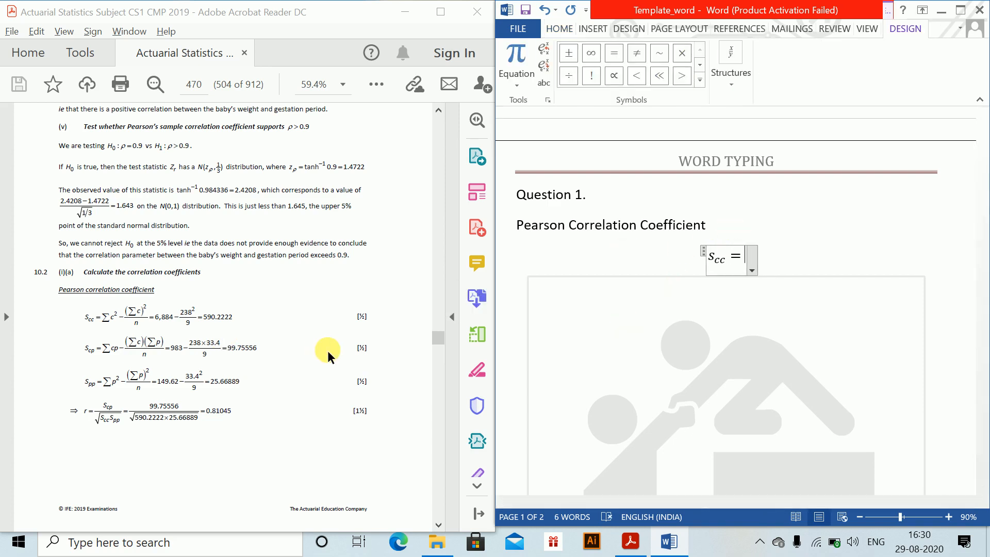
type("\\sum ")
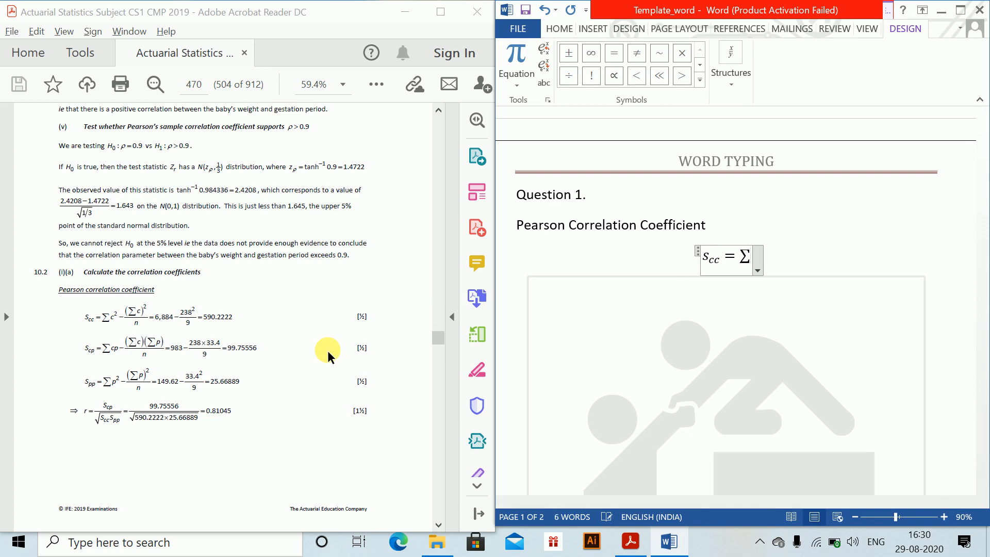
type("c^2 ")
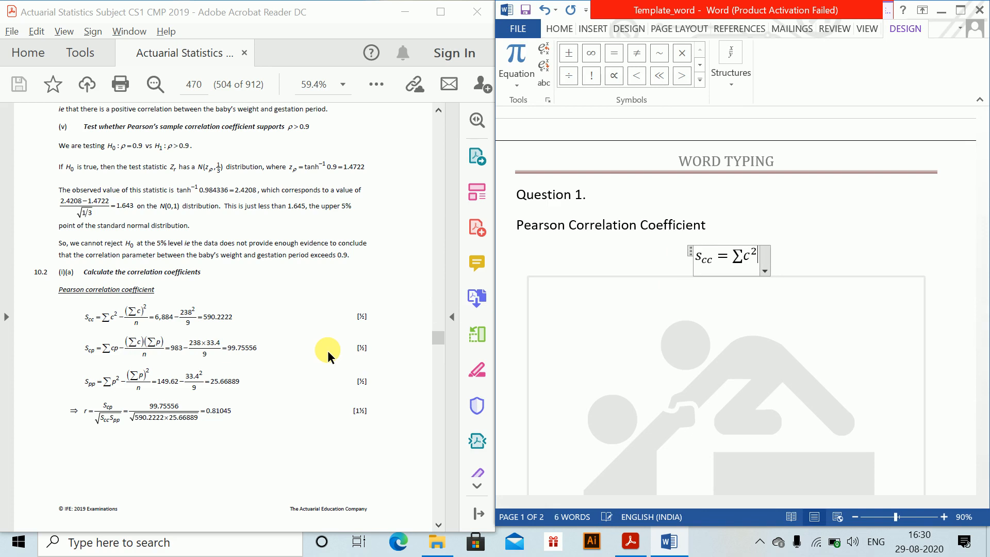
type("-")
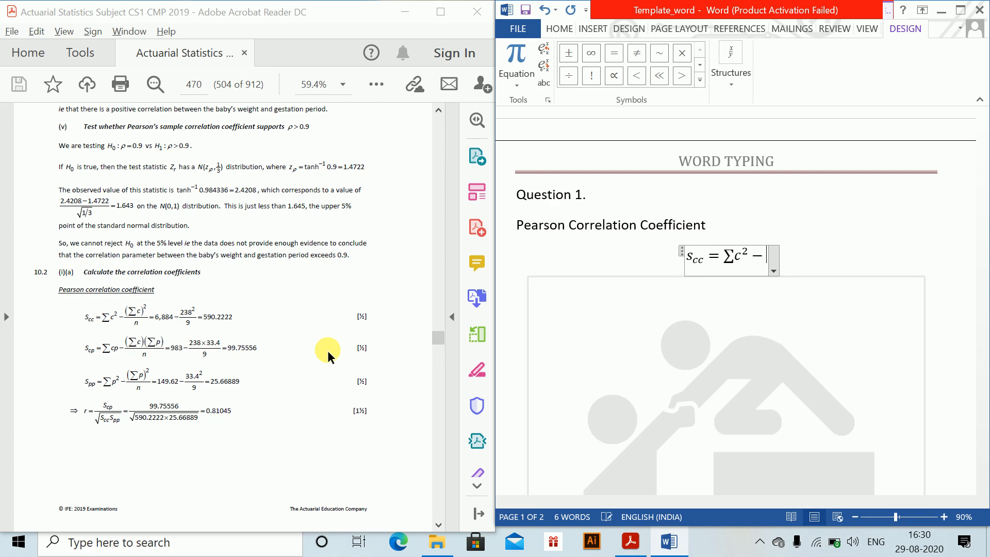
type("\\sum")
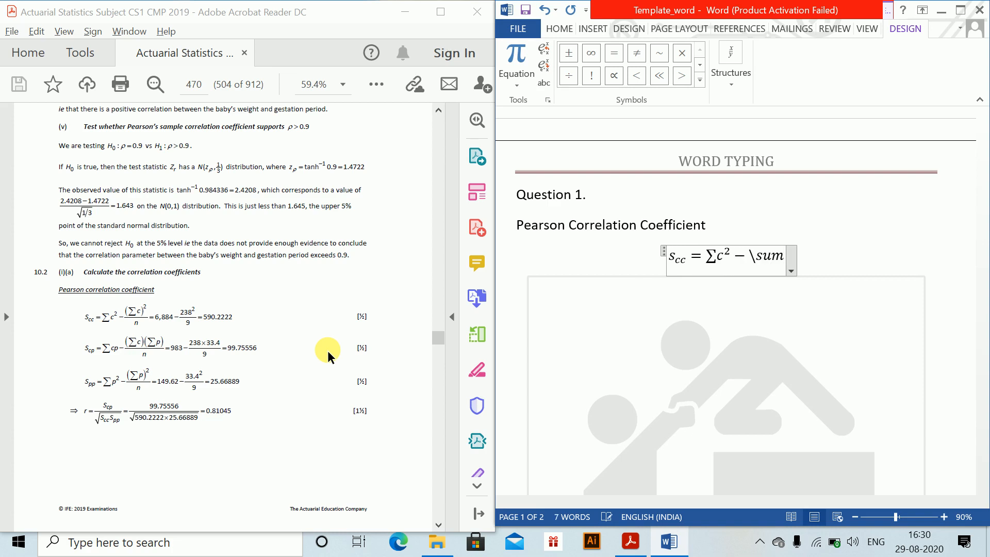
type(" c)")
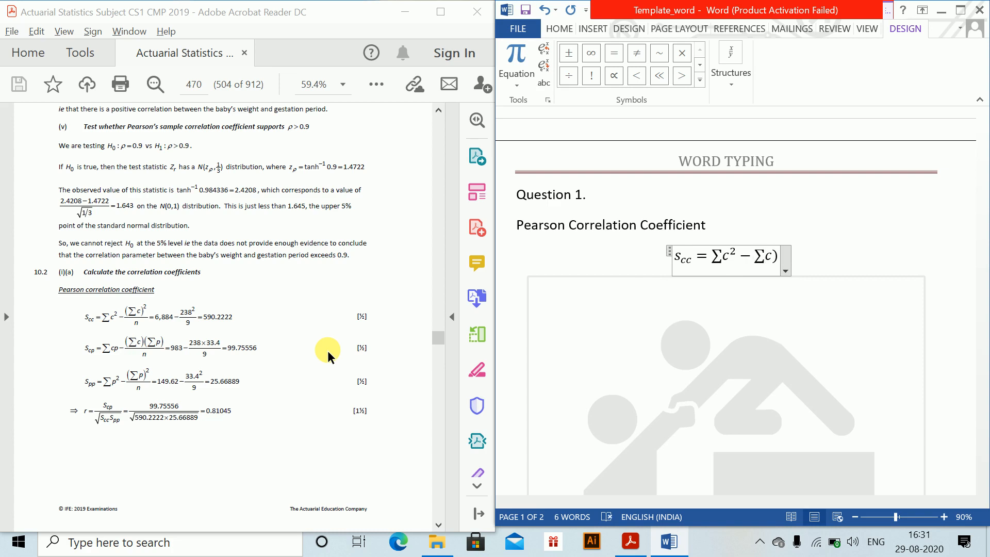
type("(")
key("Right")
key("Left")
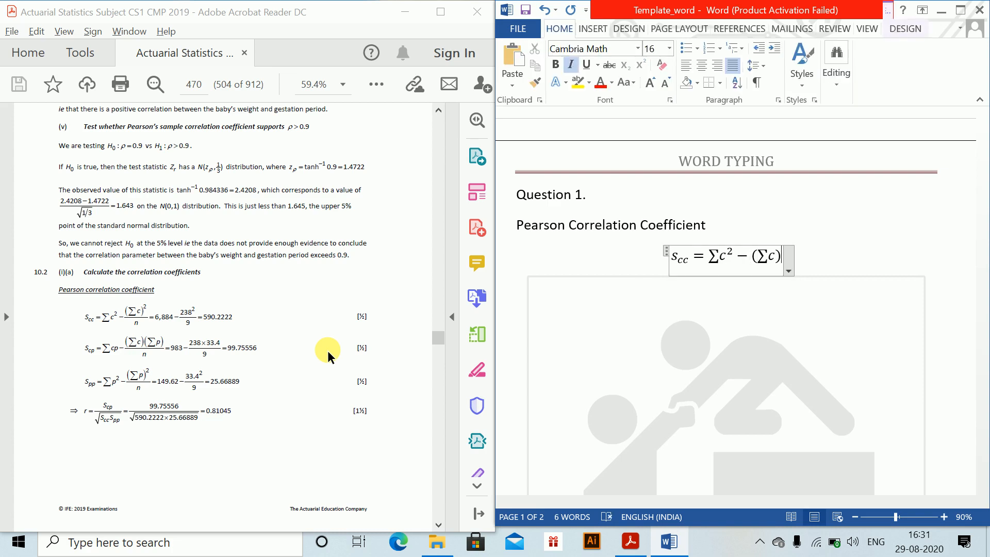
type("^2")
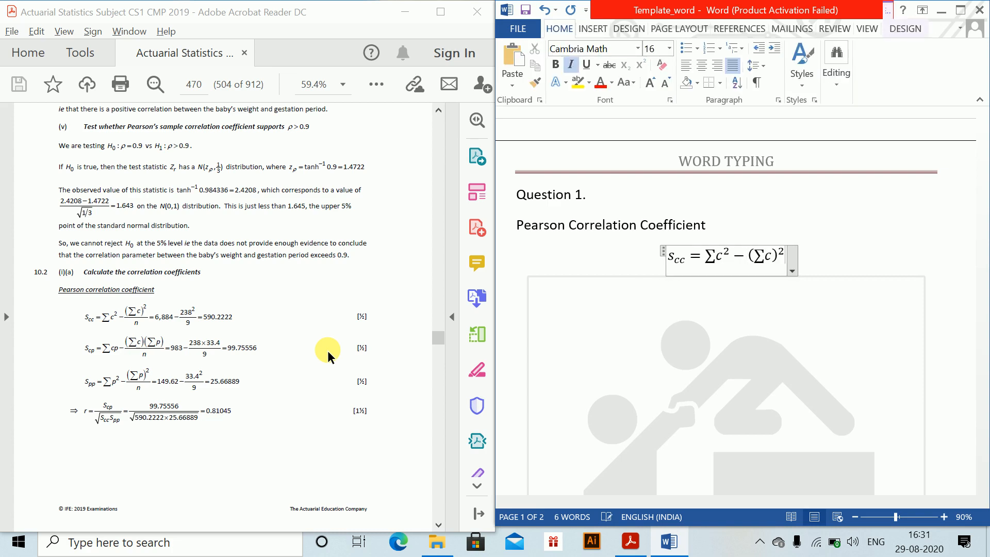
type("/n ")
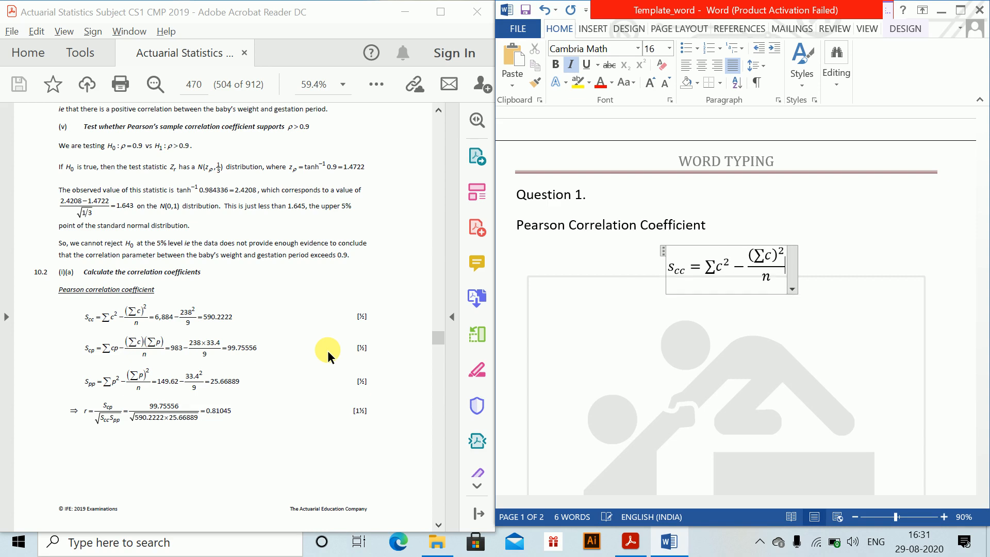
Step: Extend the s_cc equation with = 6884 − 238²/9 = 590.2222 and leave the equation
type("=")
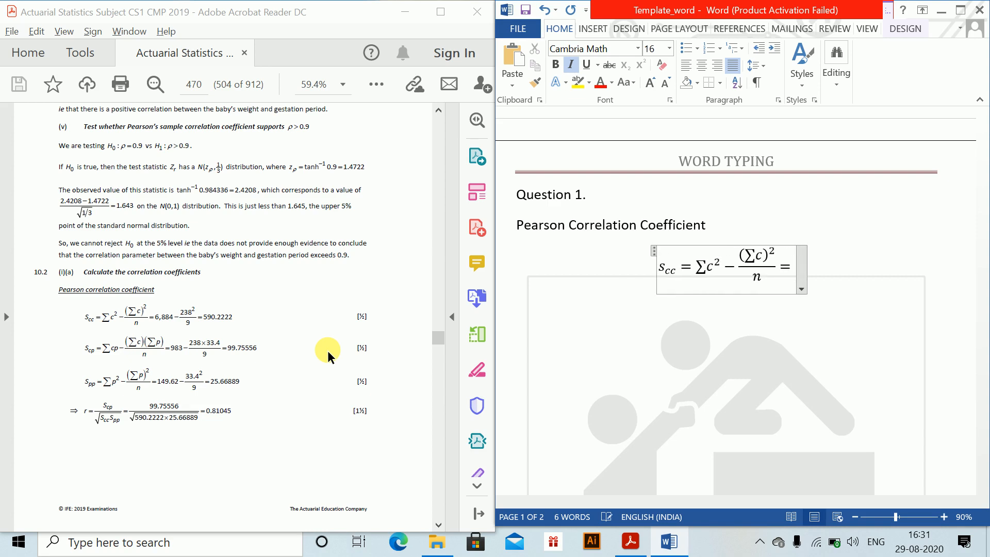
type("6884")
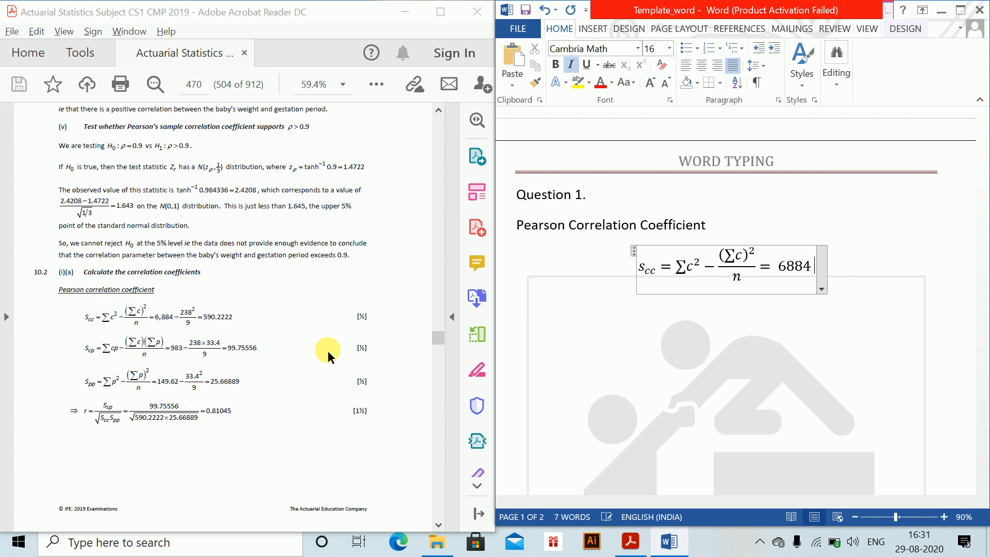
type("-238^")
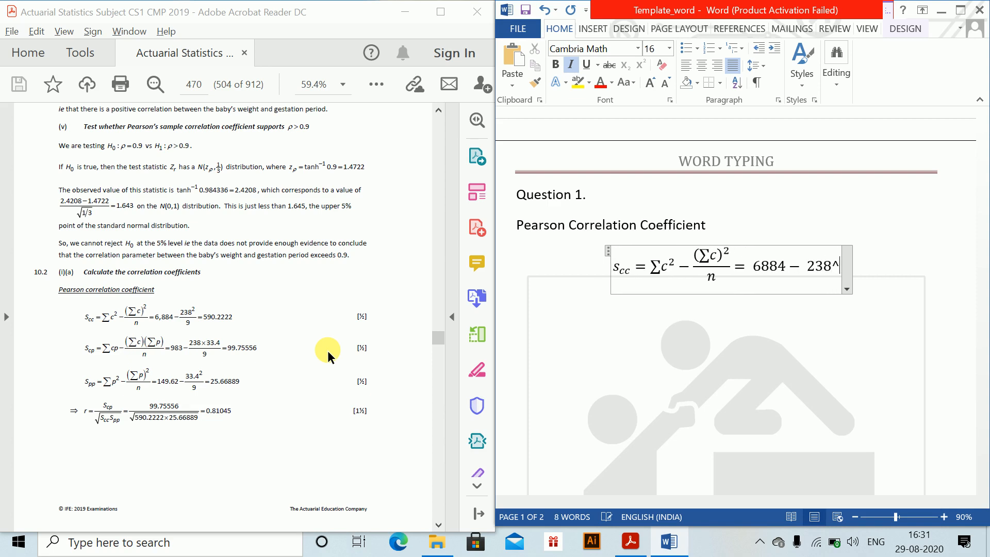
type("2/9 ")
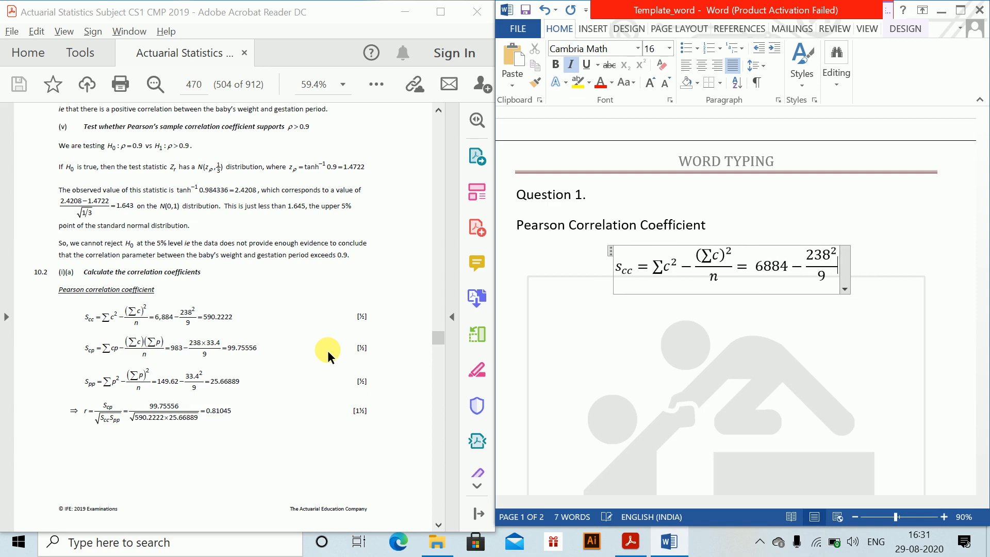
type("=")
type("59")
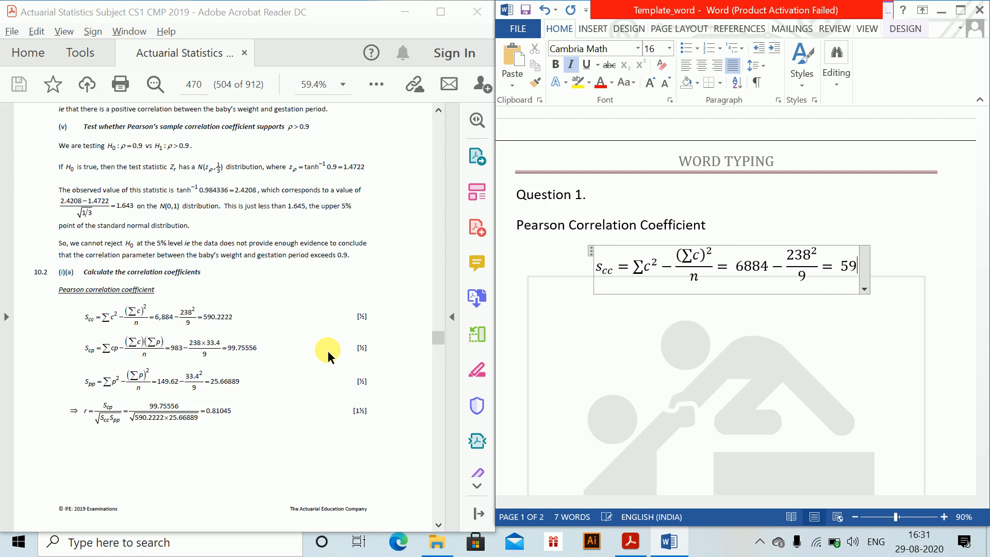
type("0.2222")
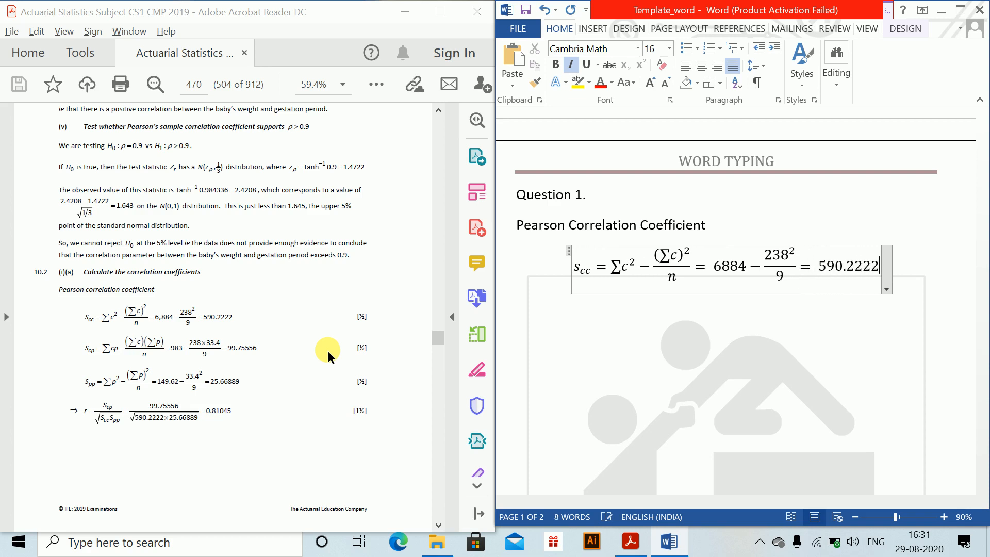
key("Right")
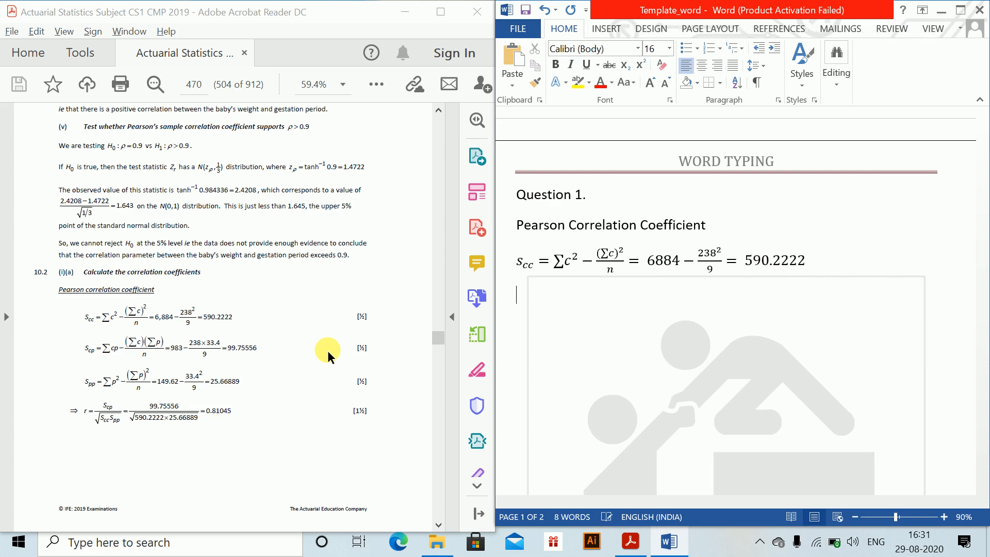
Step: Insert a blank equation below the s_cc line and make Left the default justification for equations on their own line
key("Return")
key("alt+equal")
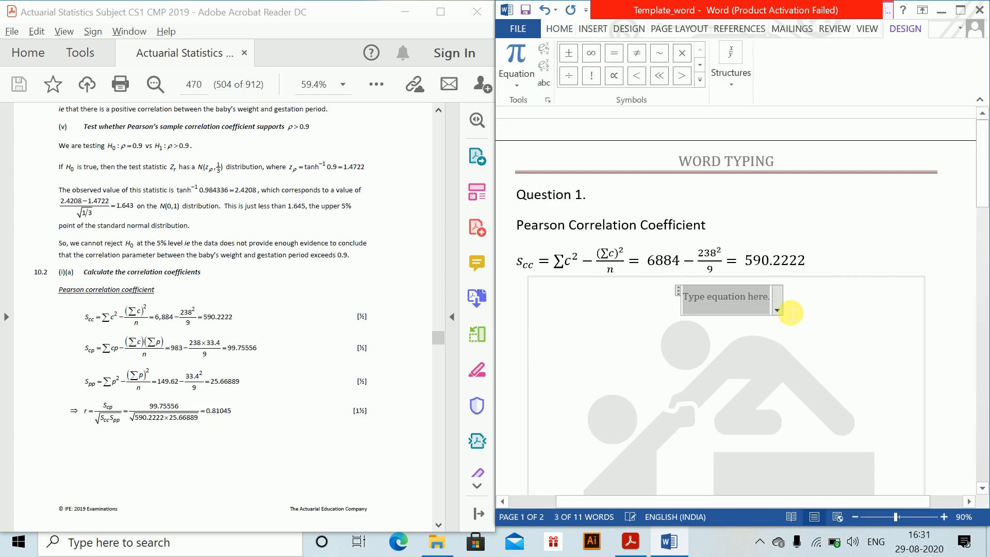
left_click(548, 100)
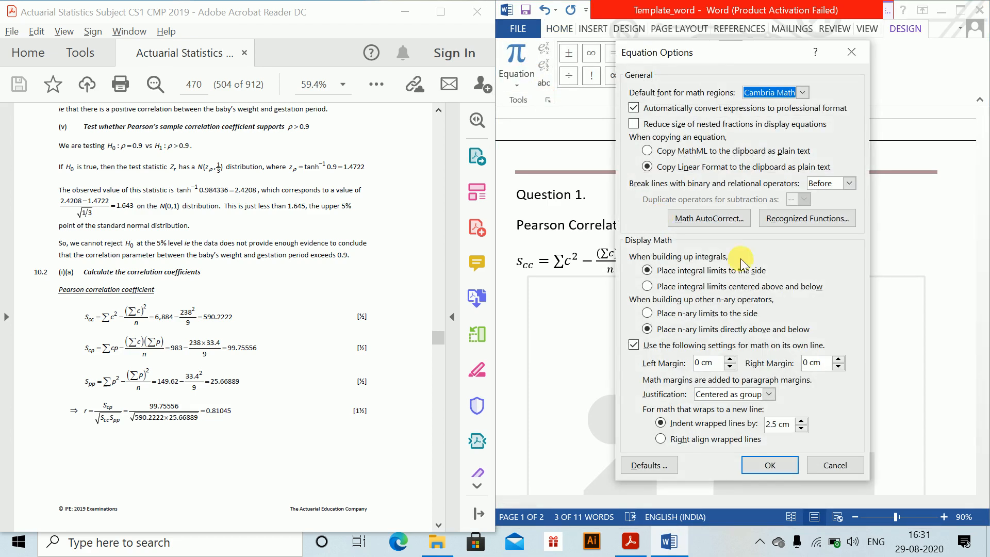
left_click(724, 396)
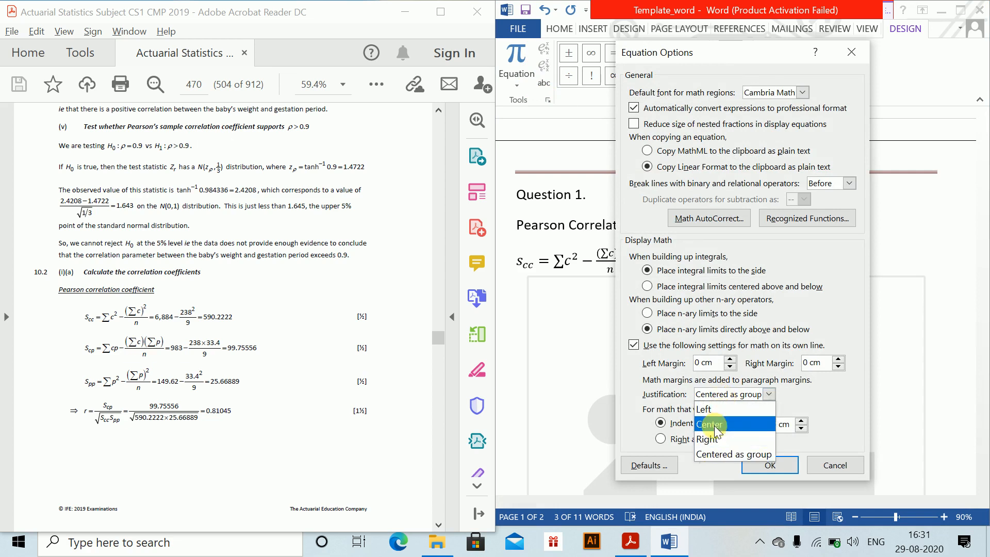
left_click(713, 411)
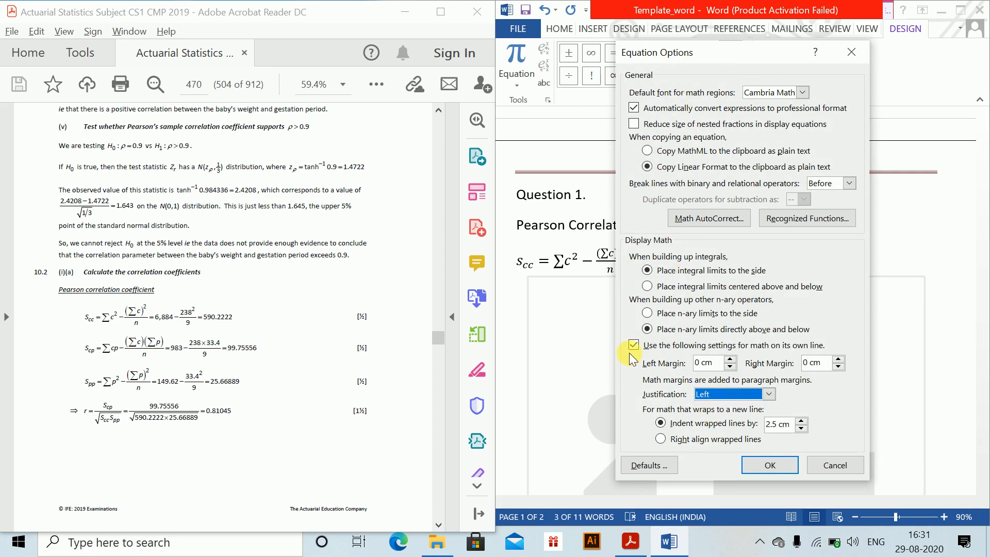
left_click(629, 464)
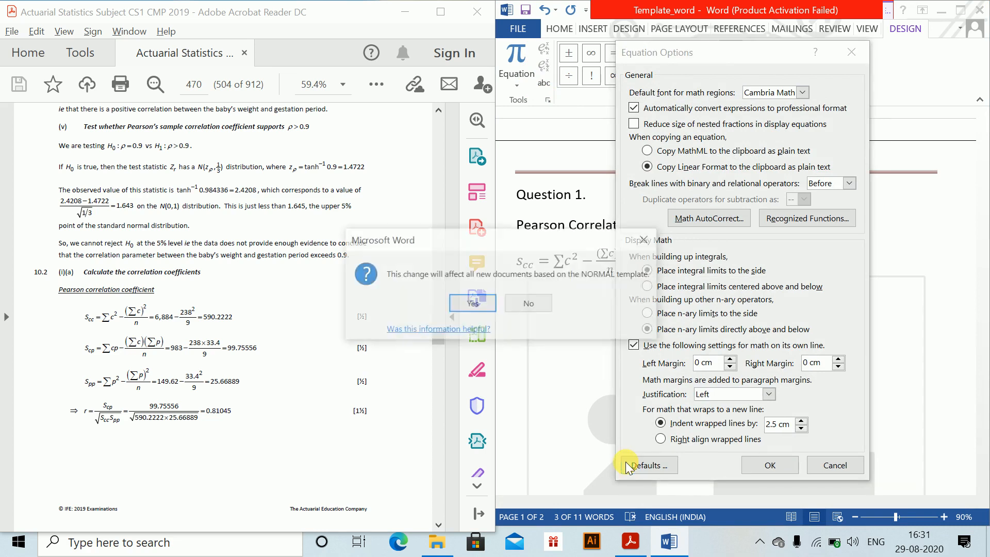
left_click(472, 305)
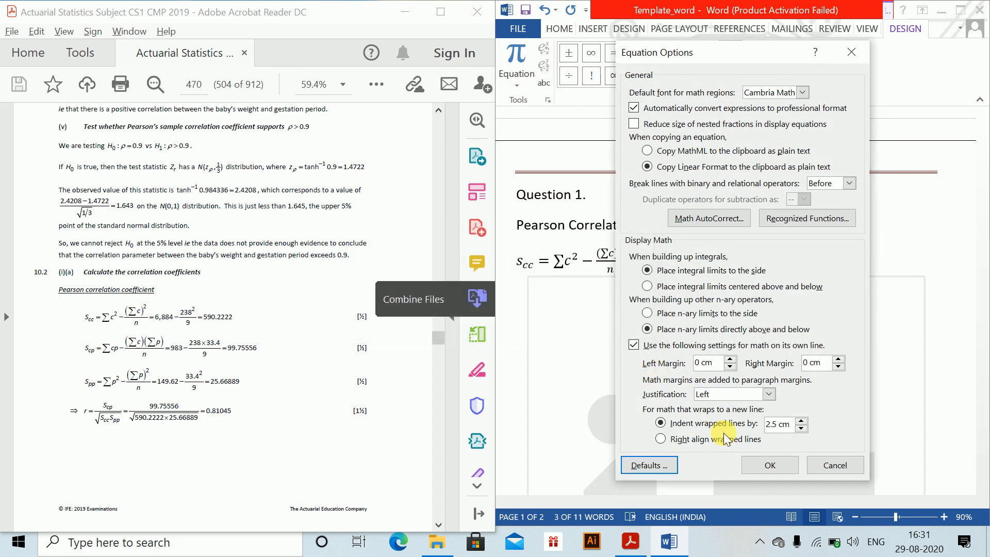
left_click(763, 467)
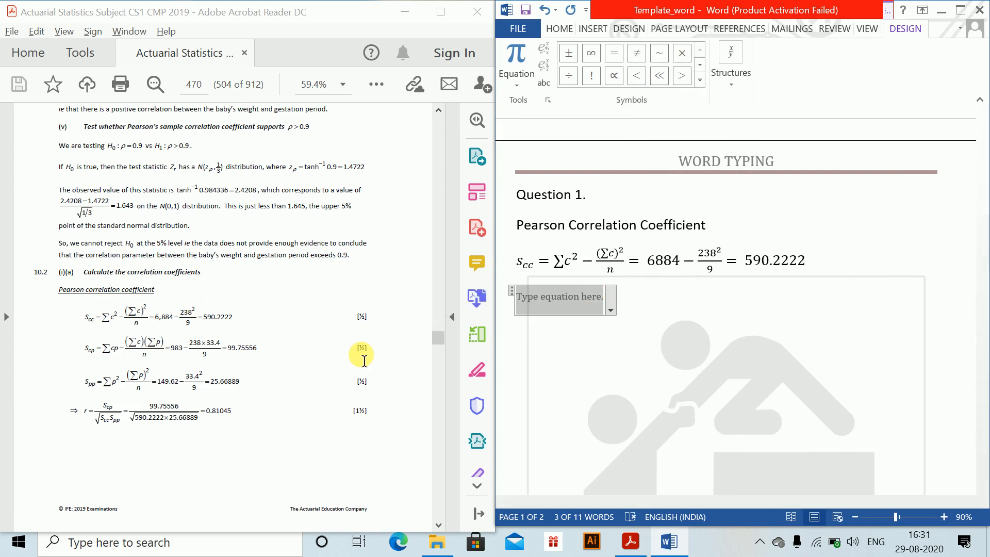
Step: Enter s_cp = ∑cp − (∑c)(∑p)/n in the blank equation below the s_cc line, with the last term as a stacked fraction
type("S_cp")
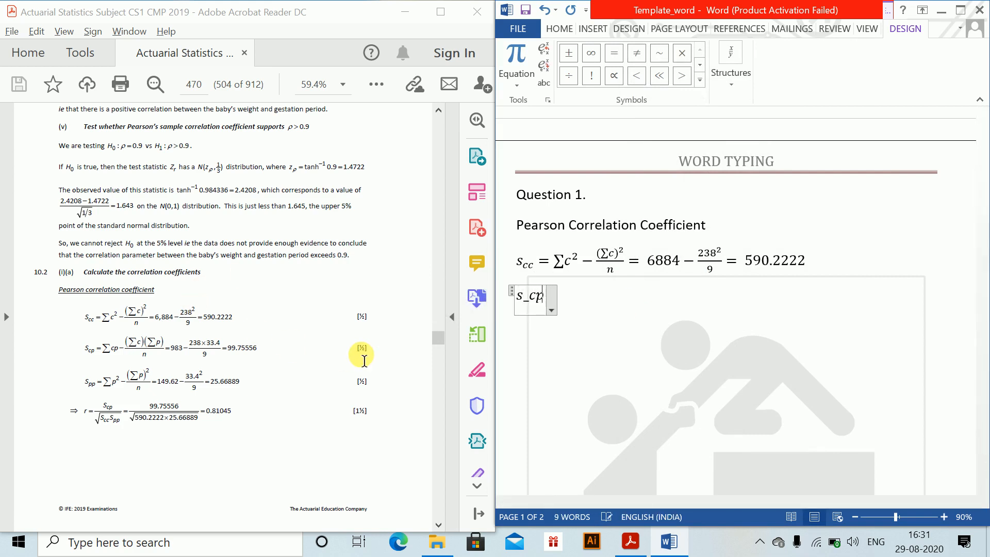
type("=\\sum ")
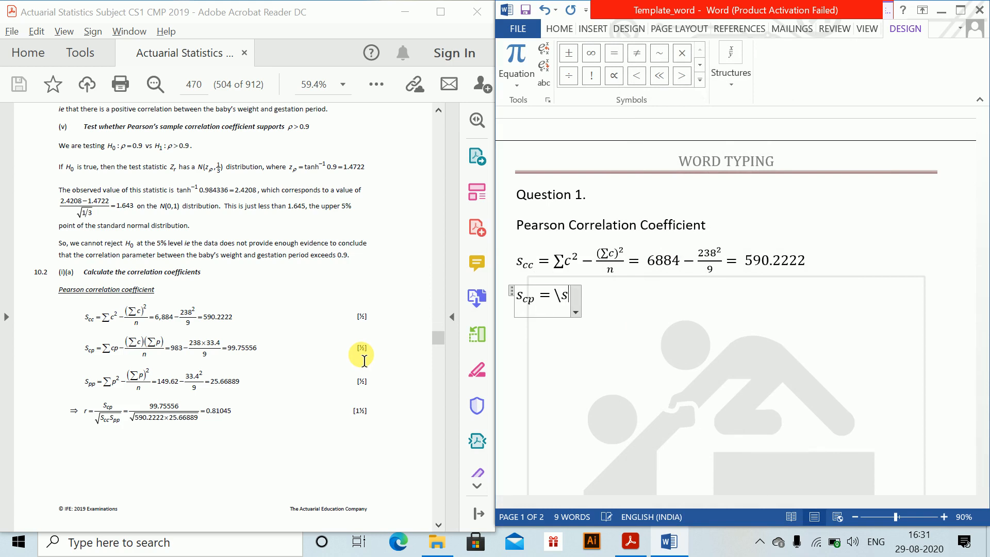
type("c")
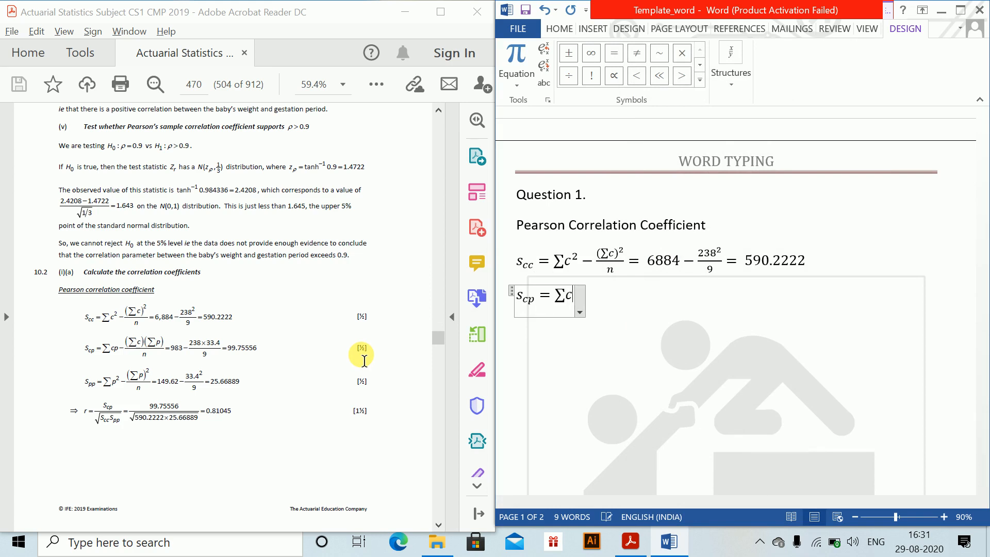
type("p-")
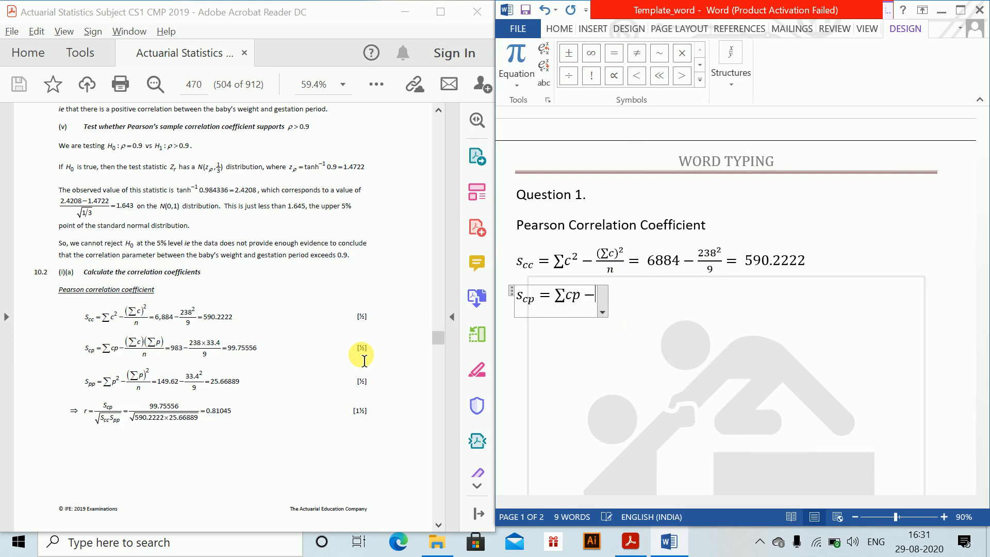
type("(\\sum ")
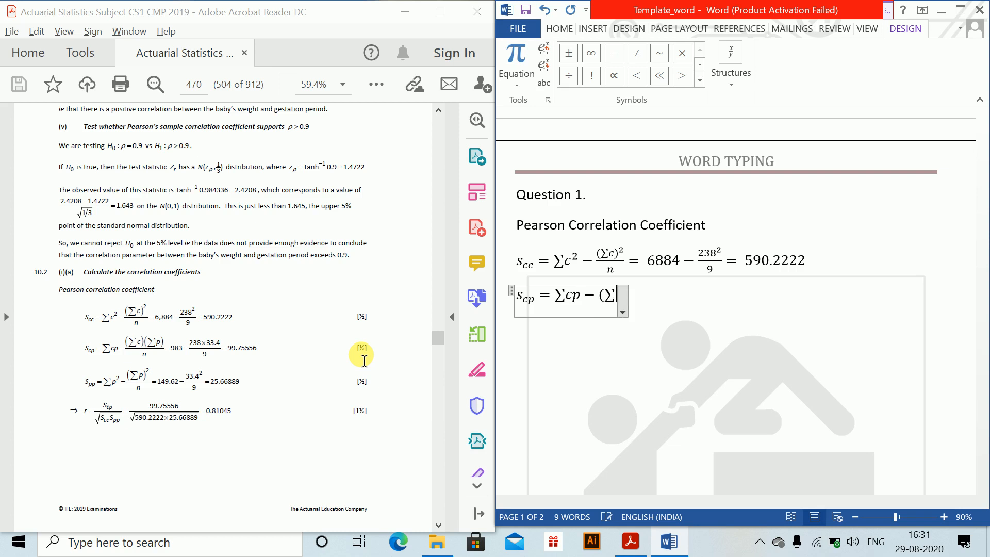
type("c)(\\su")
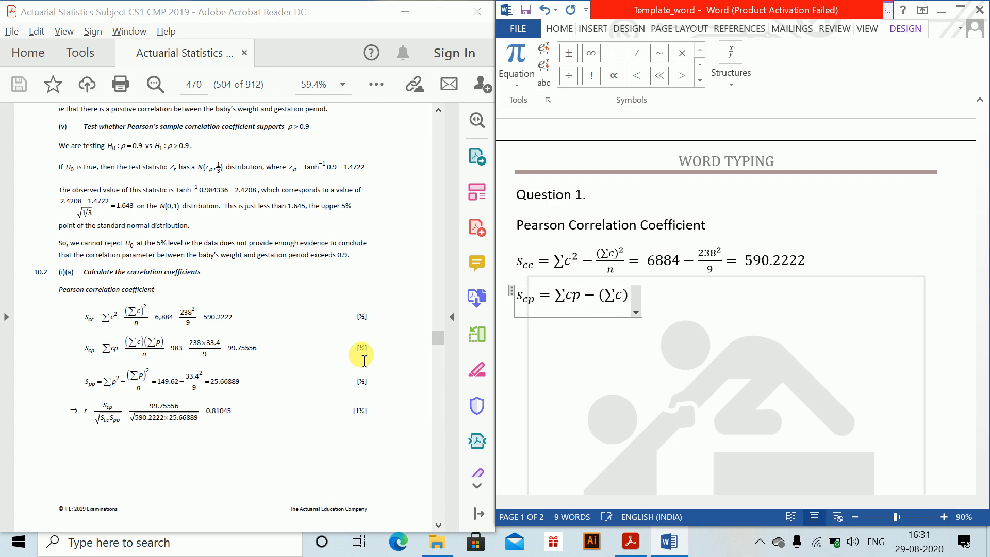
type("m")
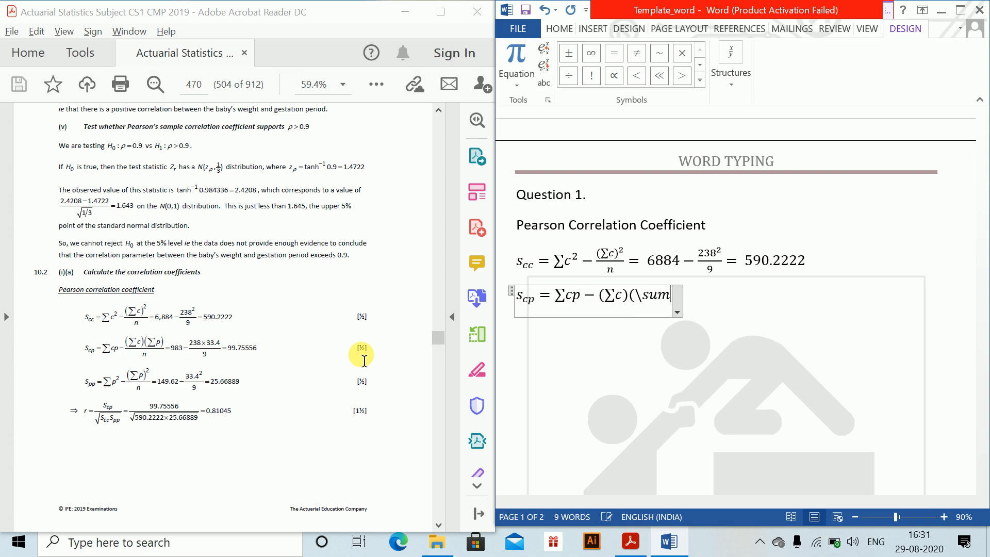
type(" p)")
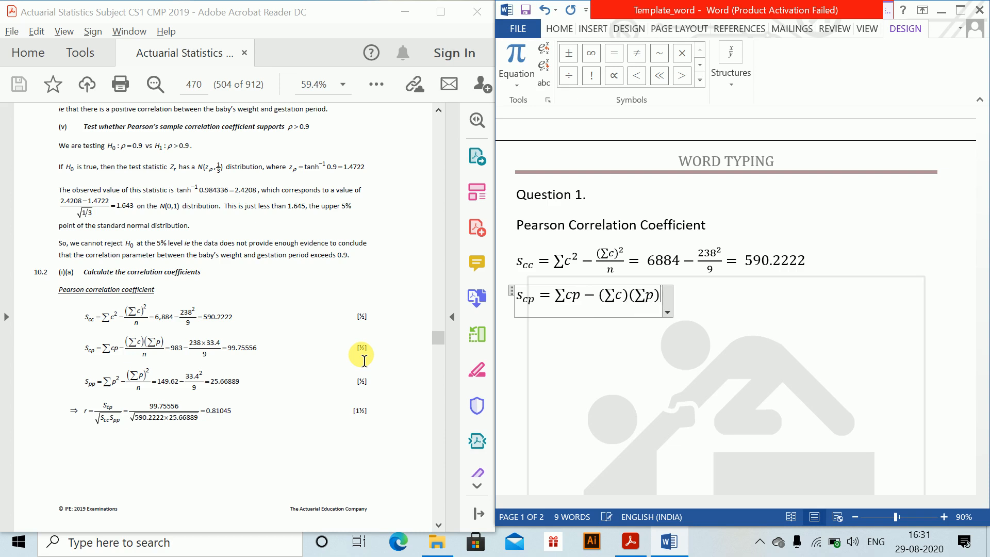
type("/n ")
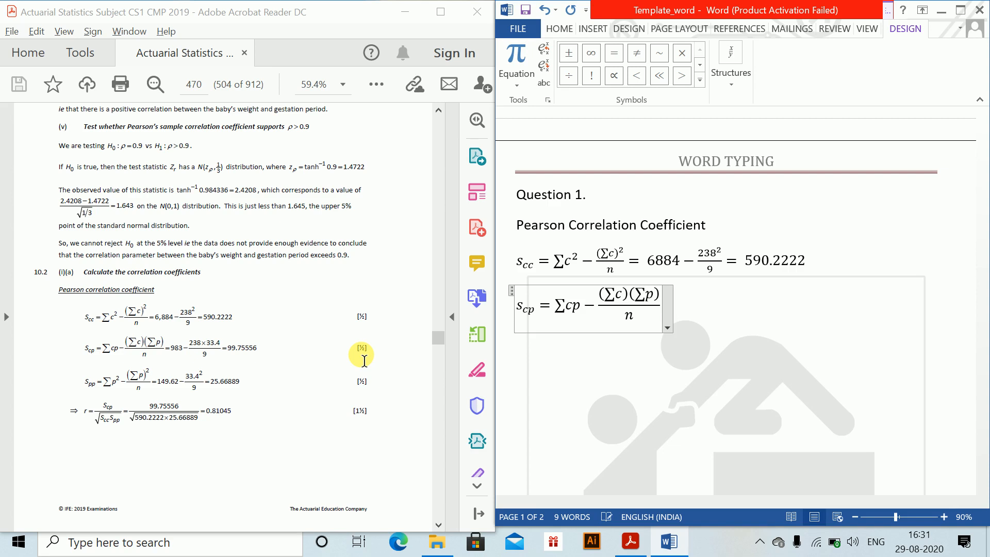
Step: Extend the s_cp equation with = 983 − (238 * 33.4)/9 = 99.75556, using a stacked fraction, and leave the equation
type("=983")
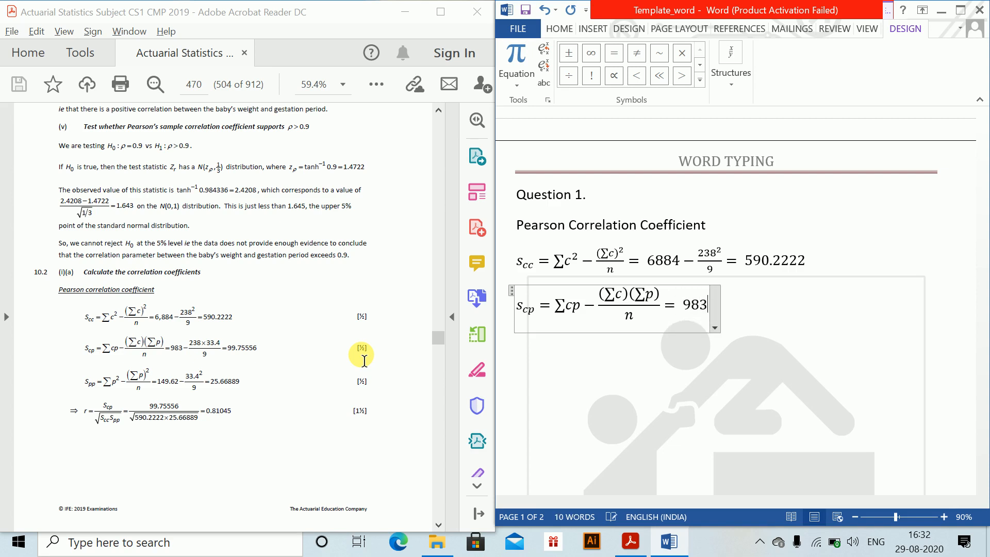
type("-(238")
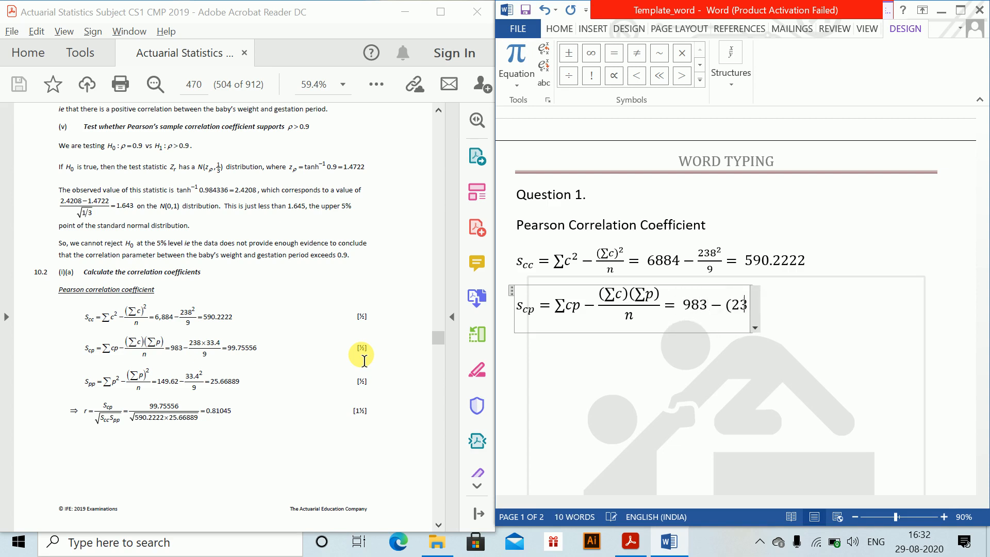
type("*")
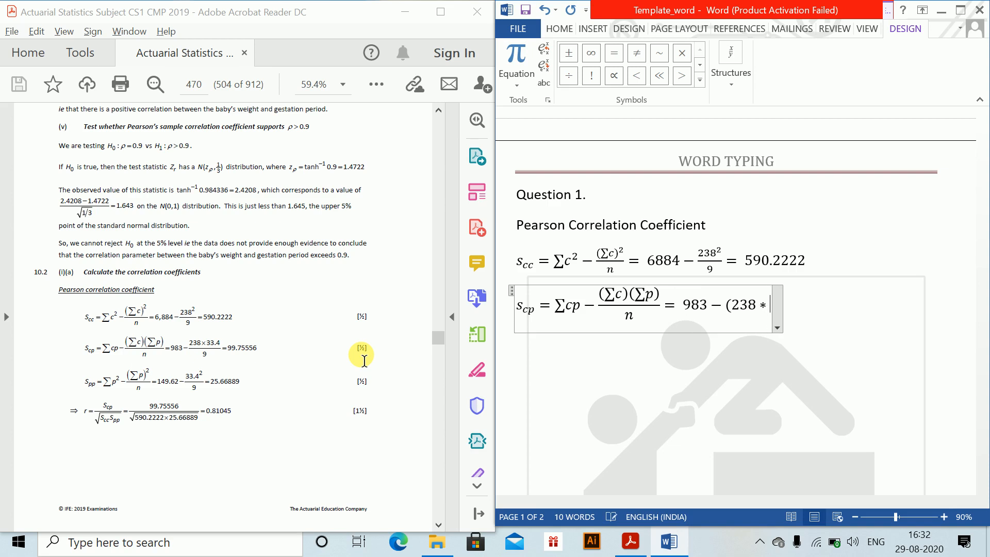
type("33.4)")
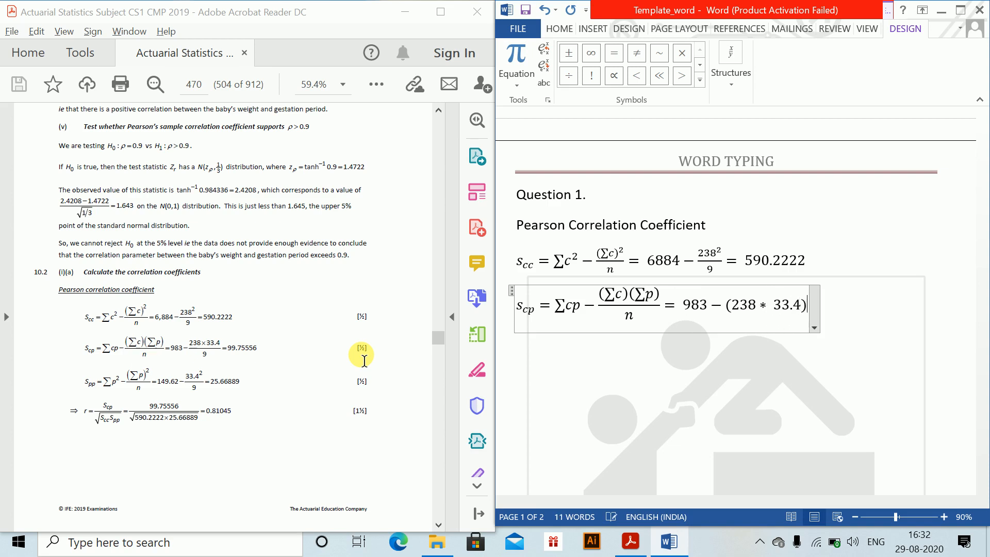
type("/")
type("9")
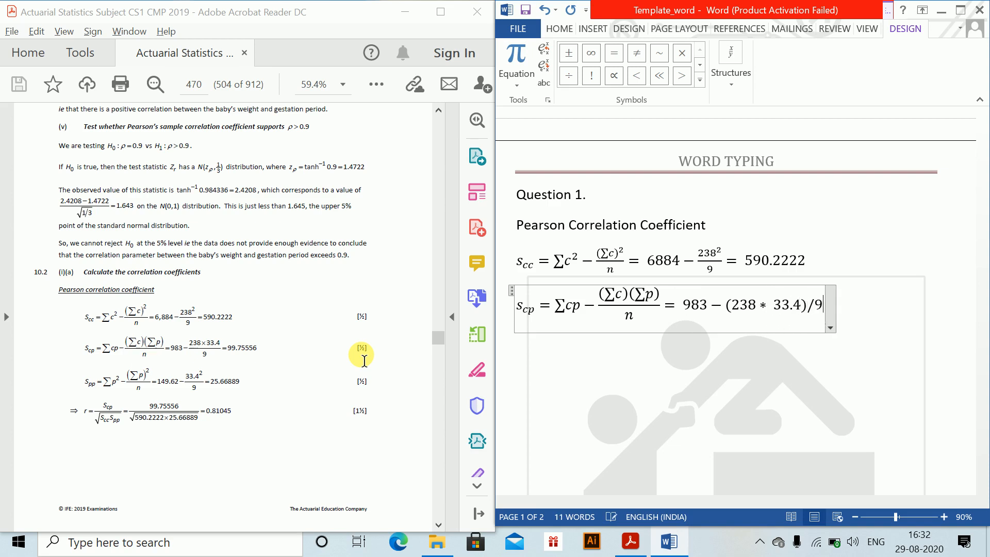
type(" =99.")
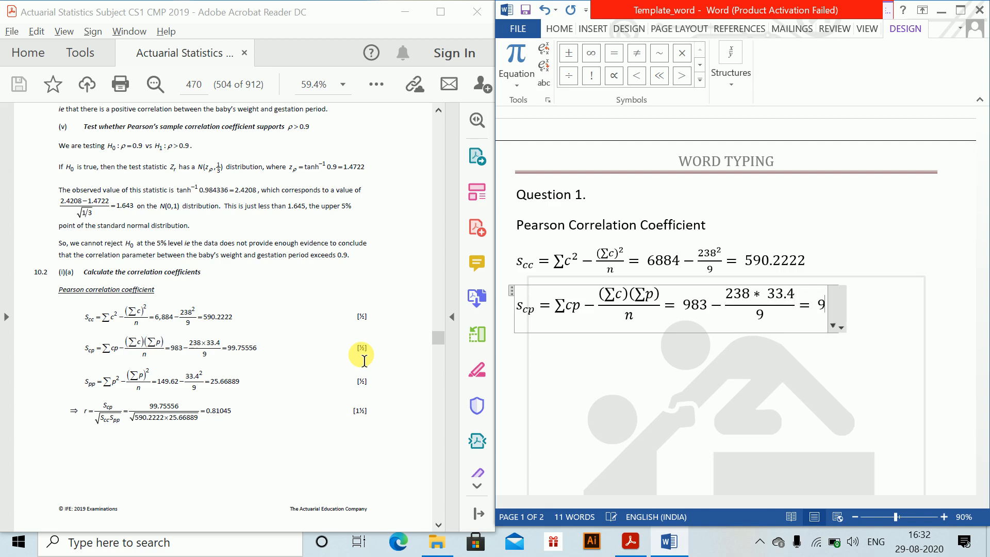
type("75556")
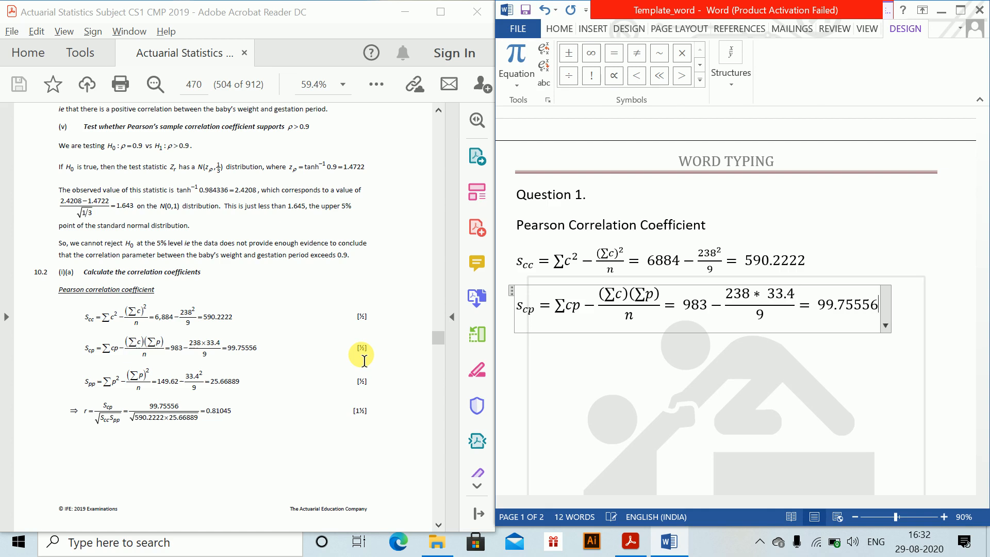
key("Return")
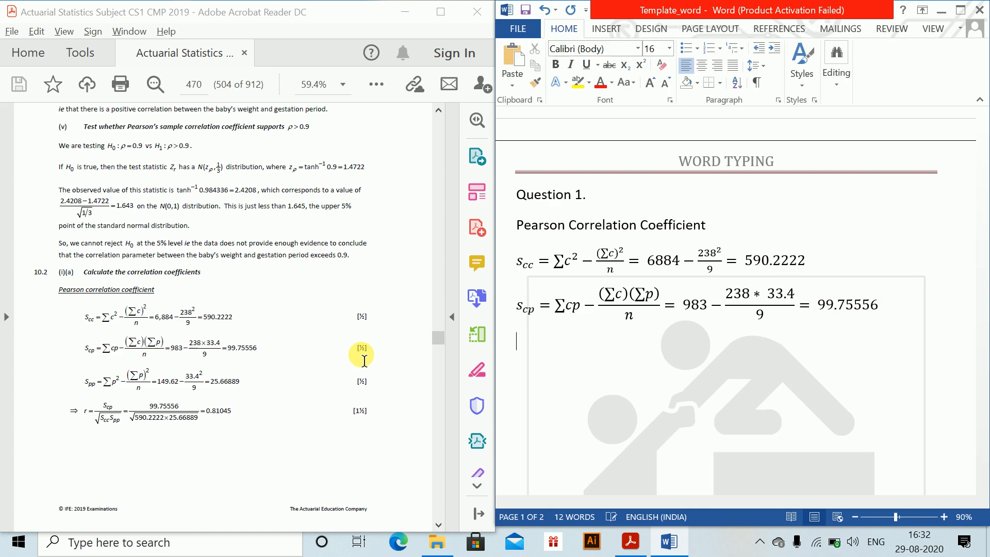
Step: Insert a new equation below the s_cp line and begin it with s_pp = ∑
key("alt+equal")
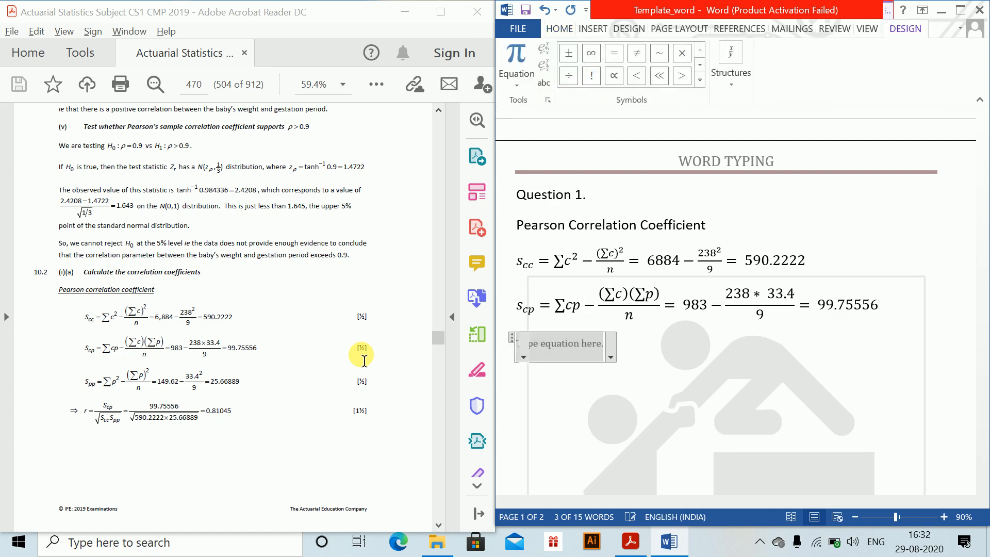
type("S_p")
key("BackSpace")
type("_")
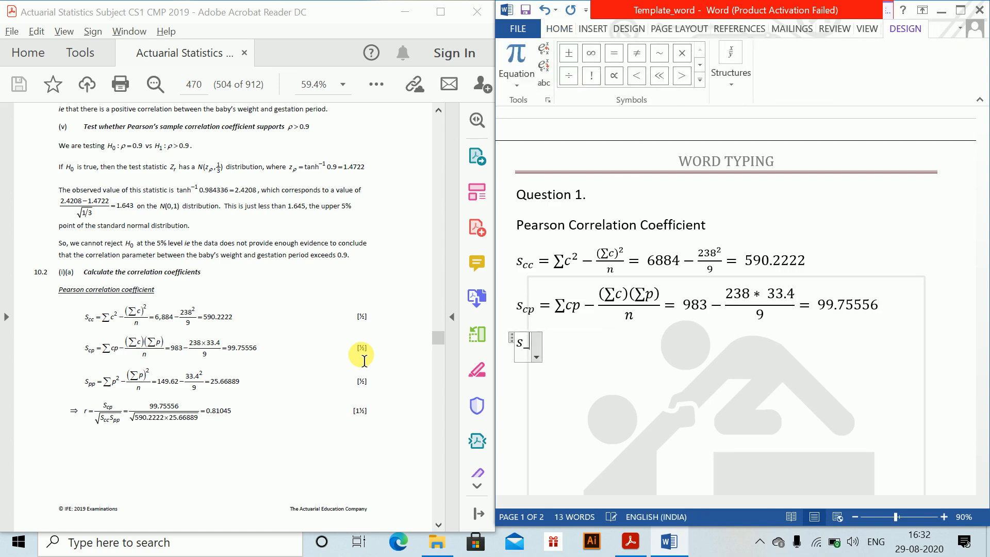
type("pp =")
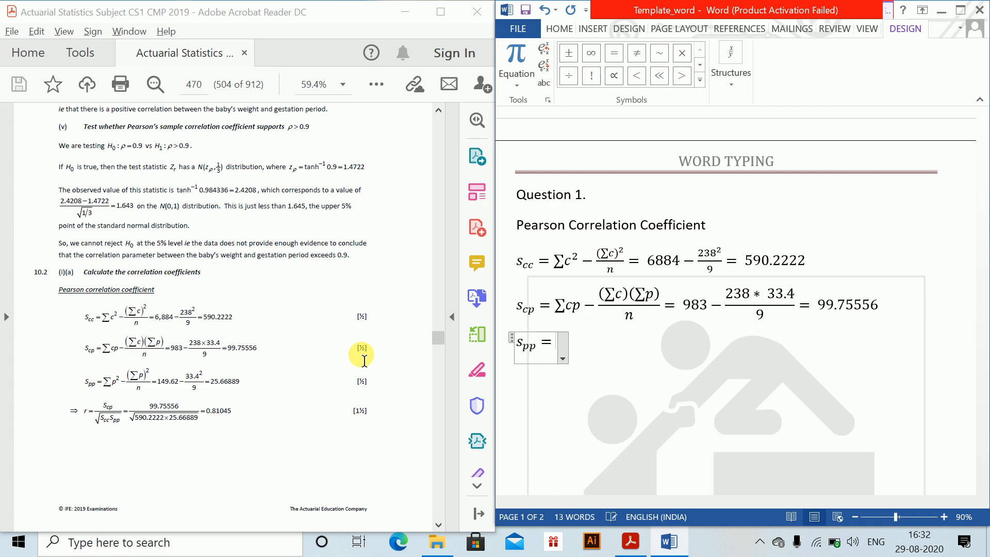
type("\\sum ")
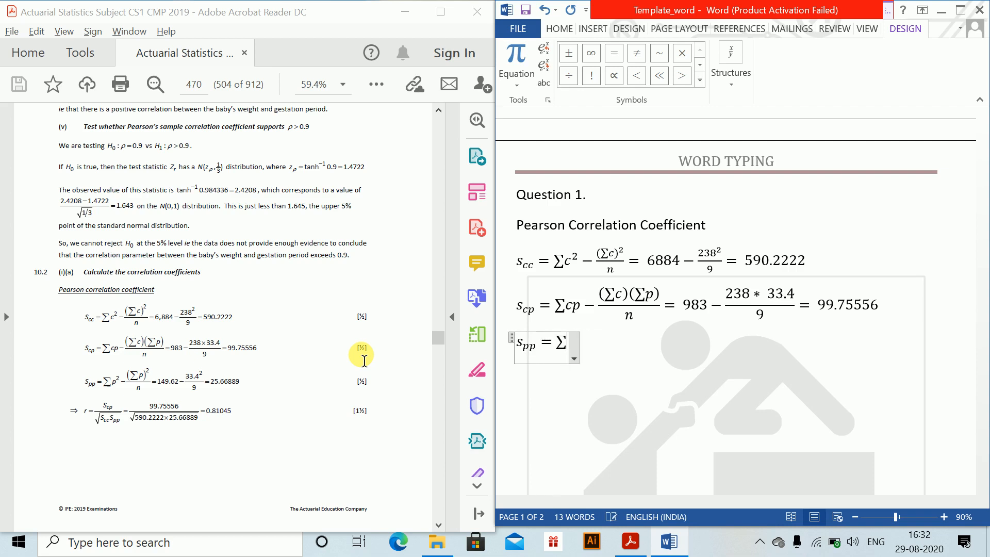
type("cp")
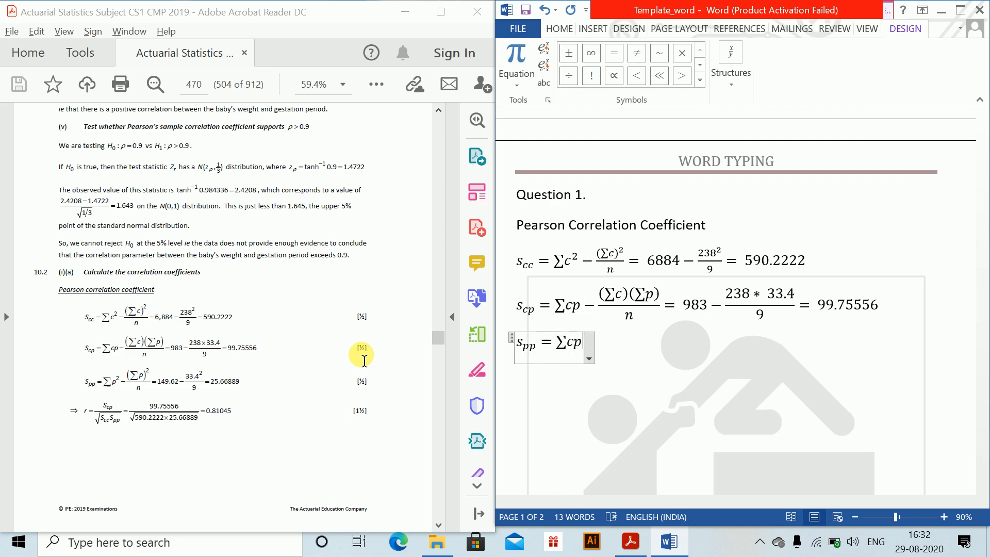
type(" - ")
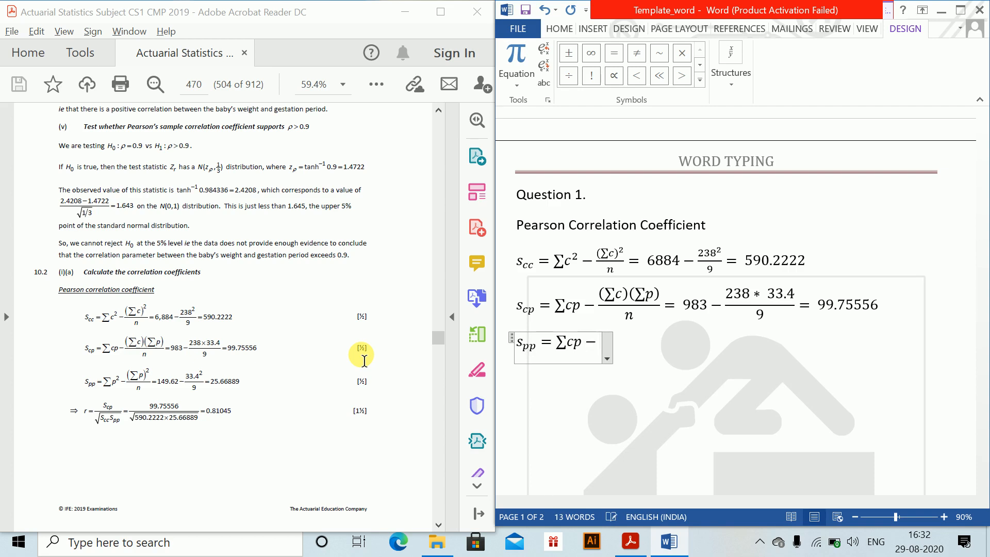
type("(\\sum")
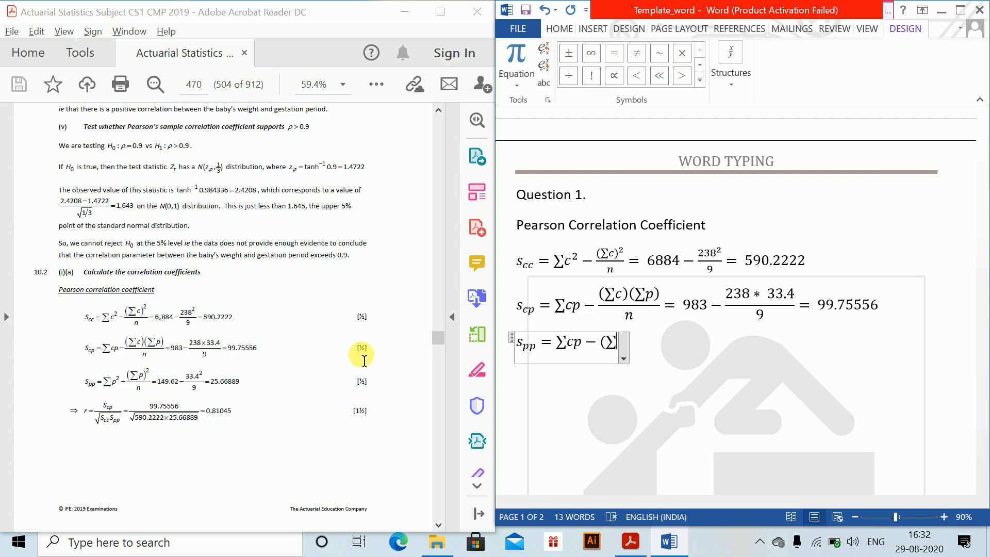
key("BackSpace")
key("BackSpace")
key("BackSpace")
key("BackSpace")
key("BackSpace")
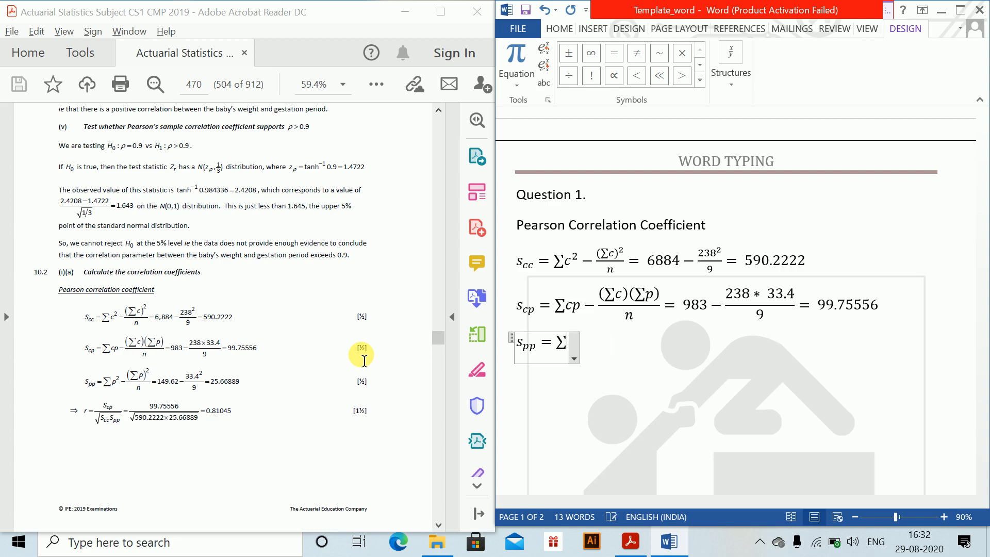
Step: Continue the s_pp equation after the summation sign with p² − (∑p)²/n as a stacked fraction, followed by an equals sign
type("p^2")
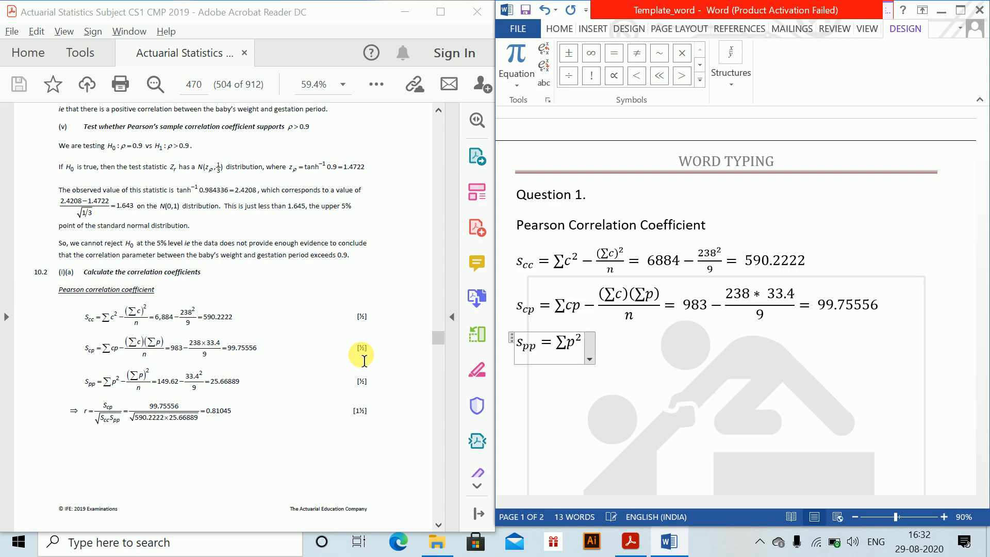
type("-\\sum ")
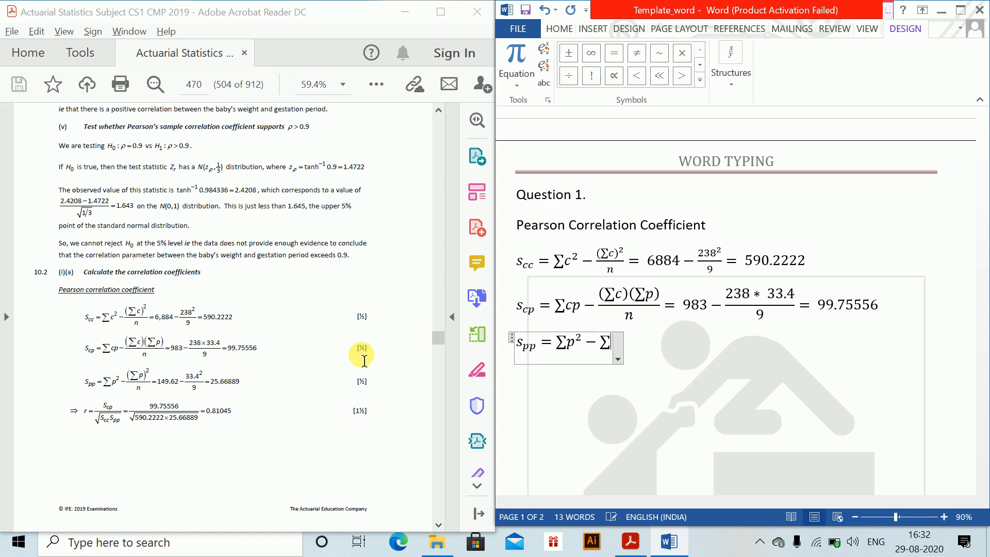
type("p)")
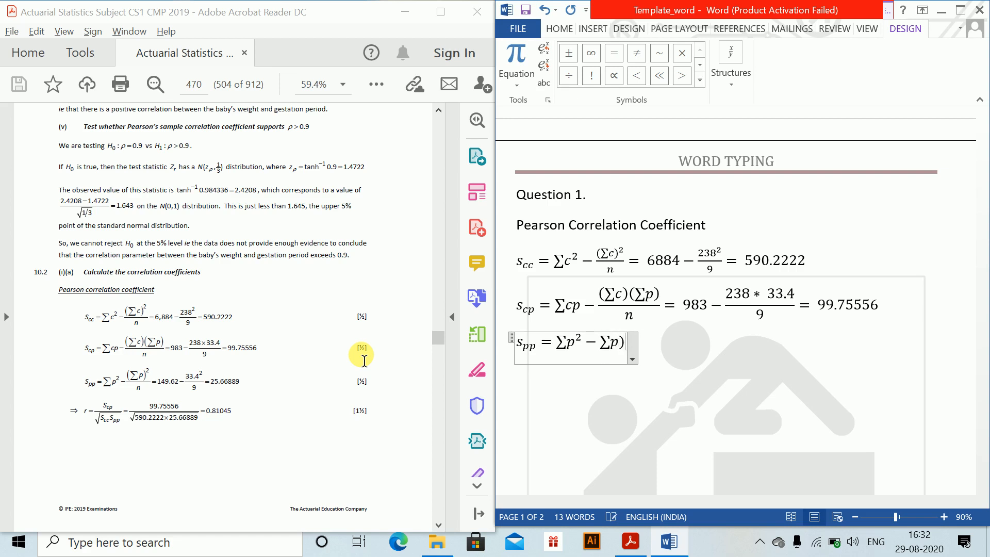
type("(")
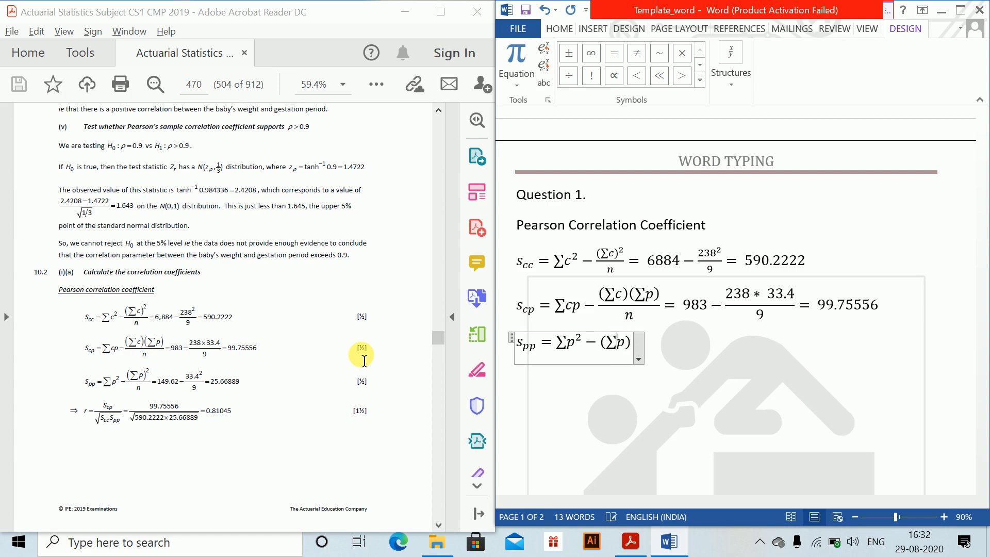
type("^2/")
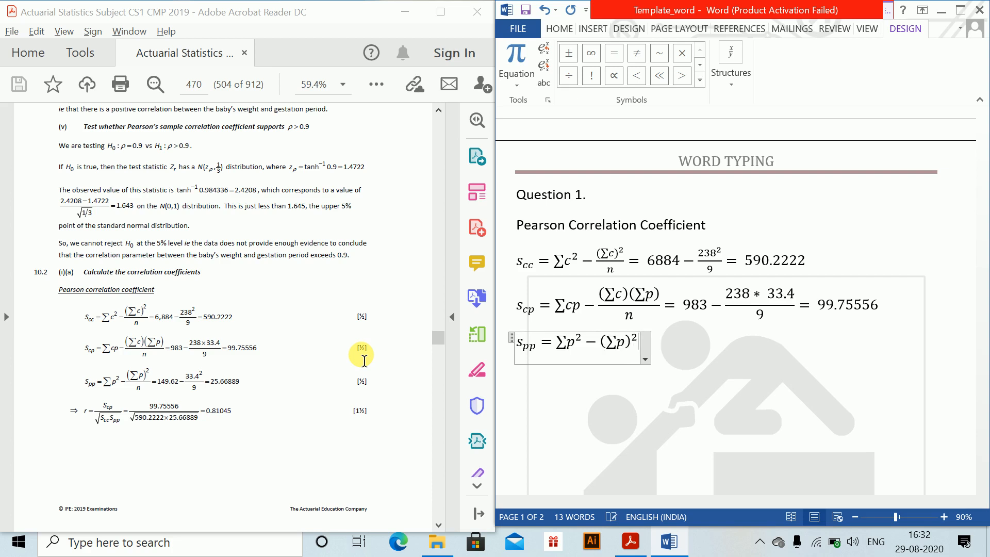
type("n =")
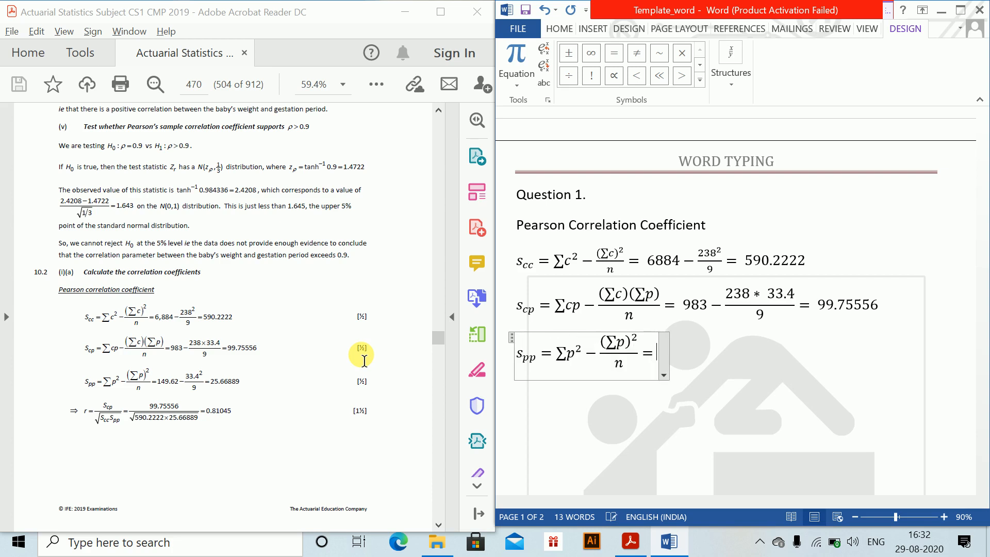
Step: Extend the s_pp equation with 149.62 − 33.4²/9 = 25.66889, using a stacked fraction, and leave the equation
type("149")
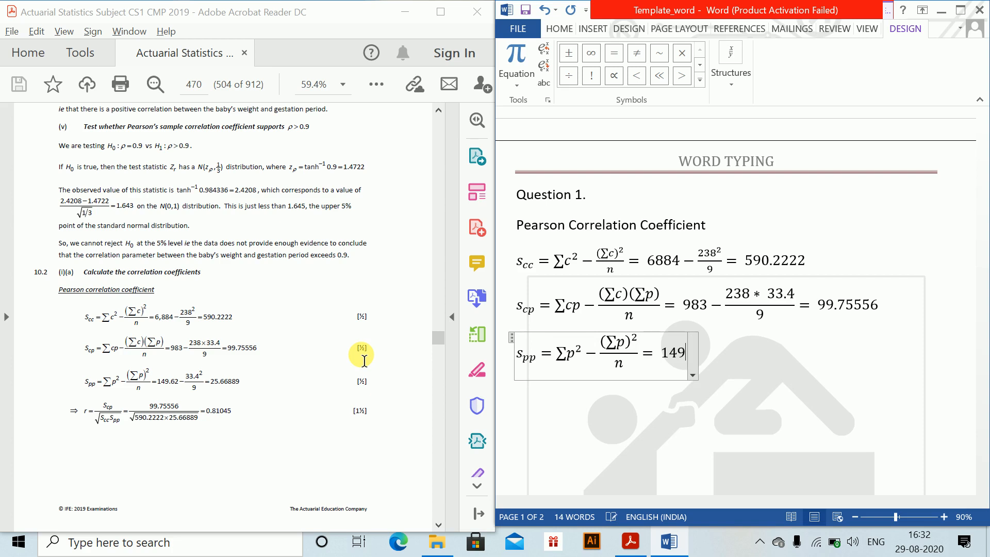
type(".62 ")
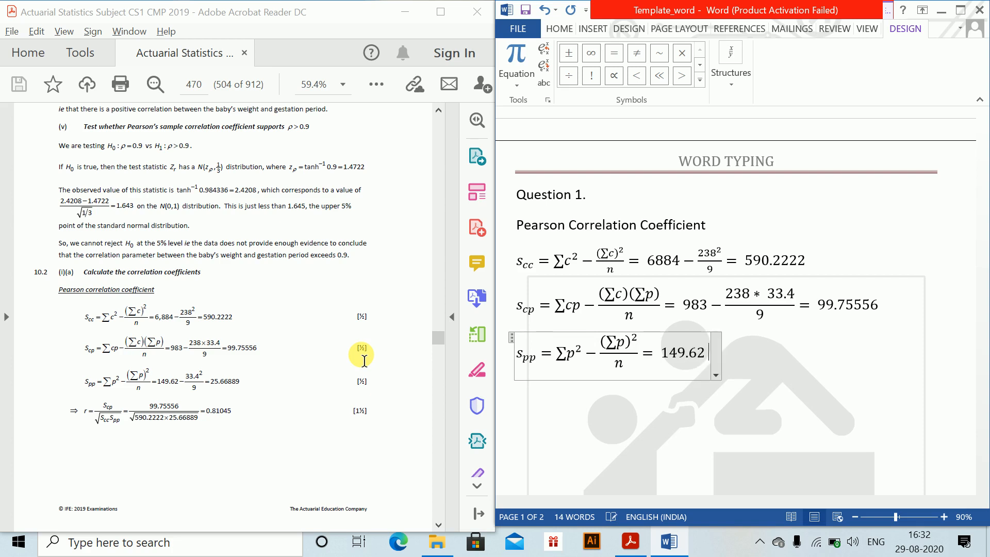
type("-33.4")
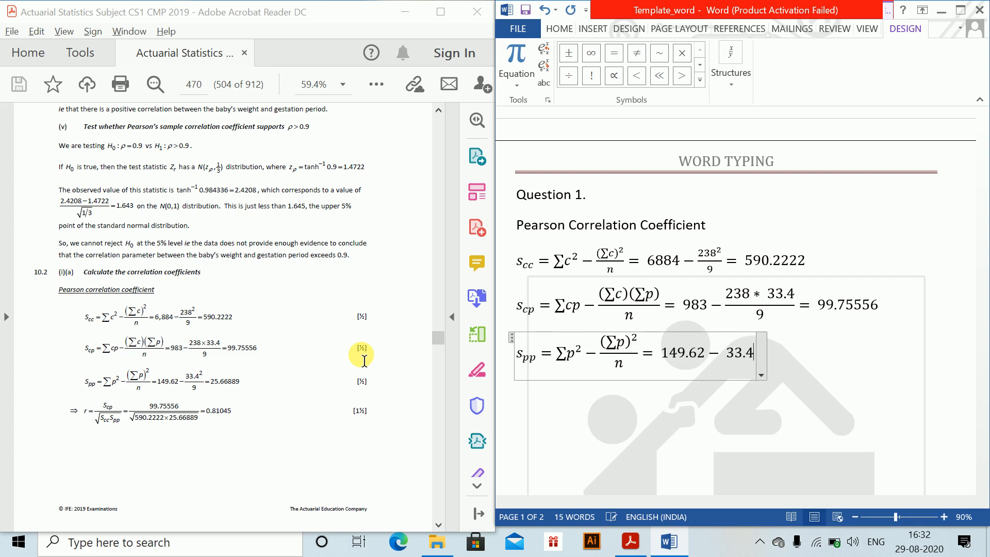
type("^2/9 = 2")
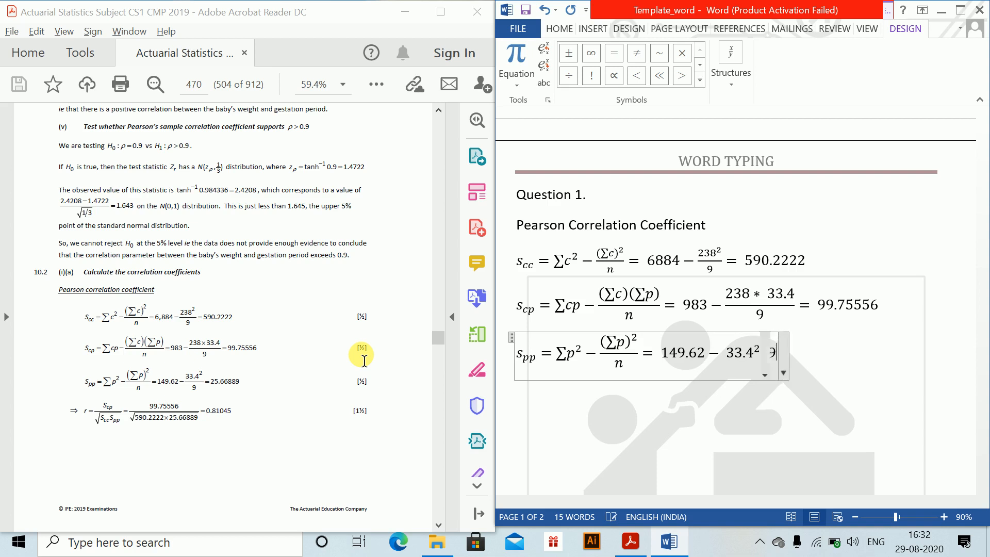
type("5")
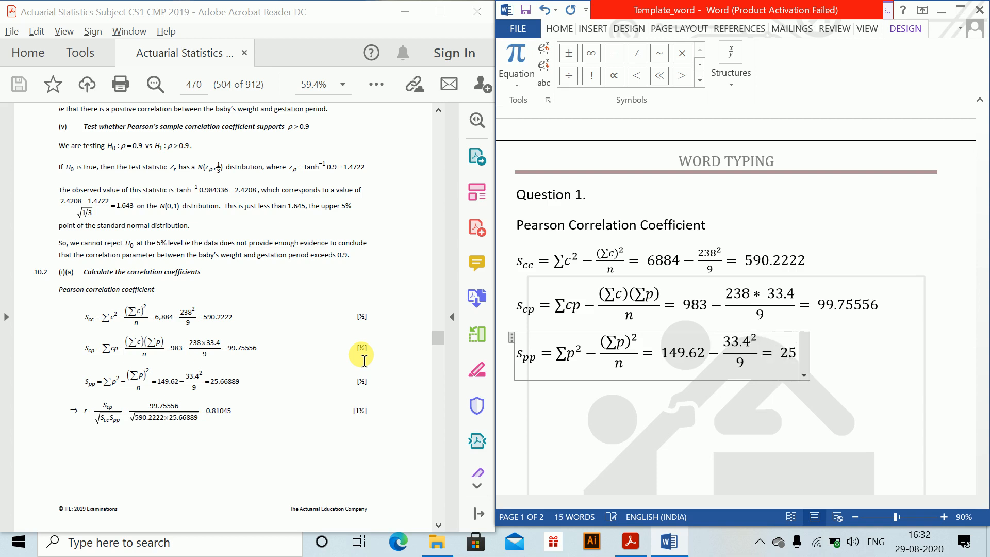
type(".6689")
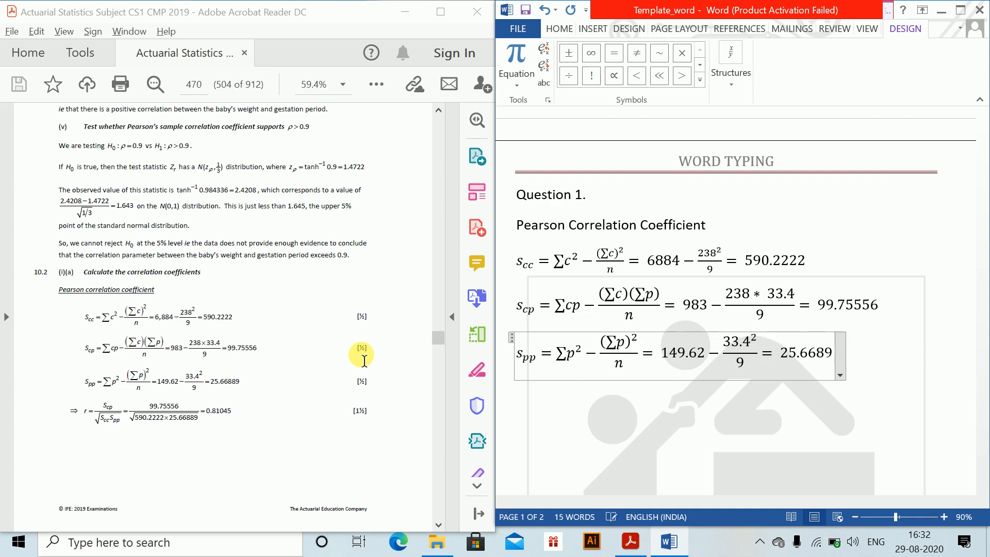
key("BackSpace")
type("89")
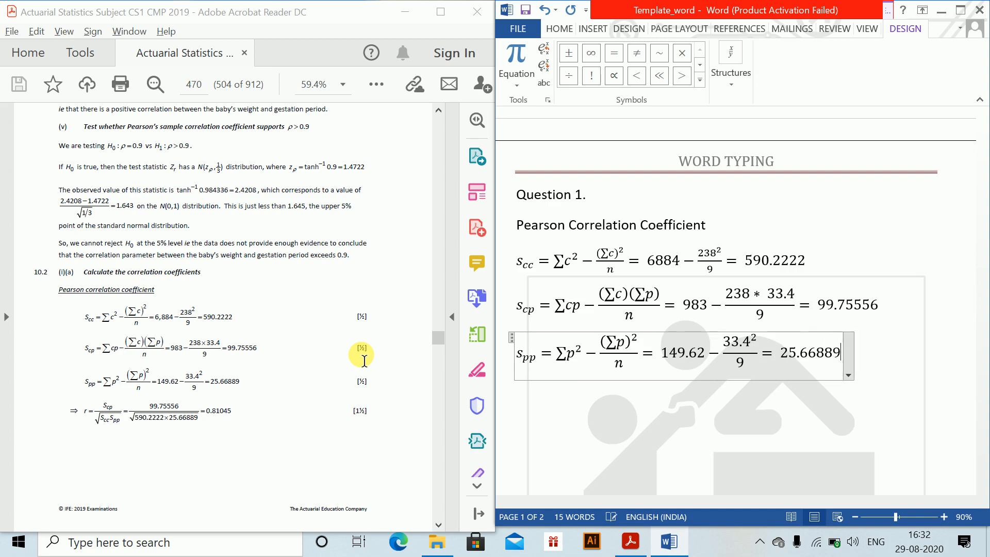
key("Down")
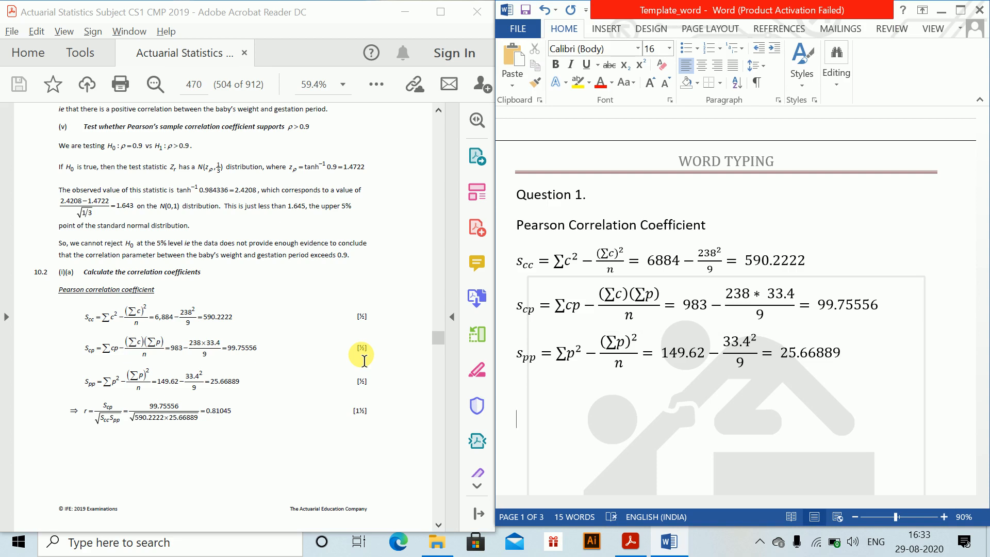
Step: Insert a new equation below the s_pp line and begin it with r = s_cp followed by a division slash
key("alt+equal")
type("e=")
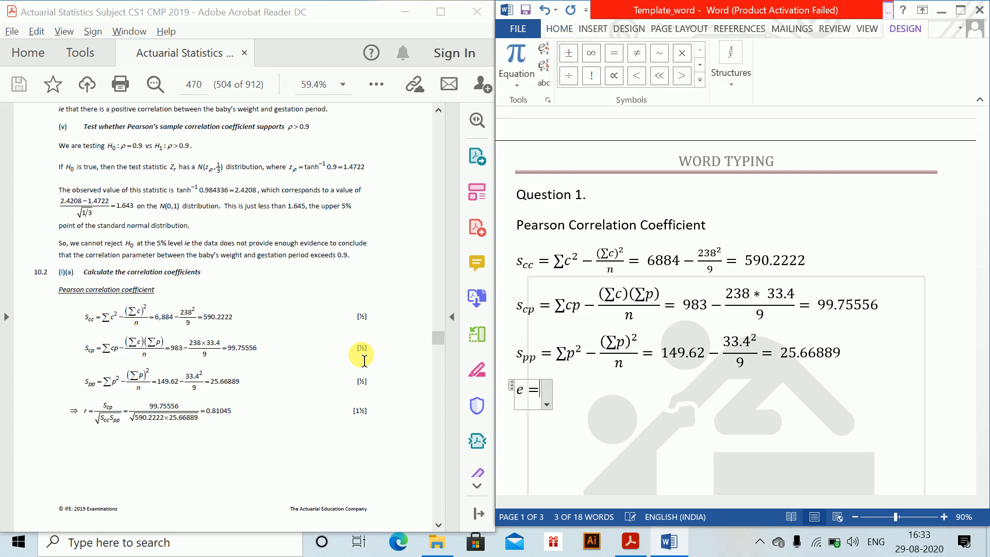
key("BackSpace")
key("BackSpace")
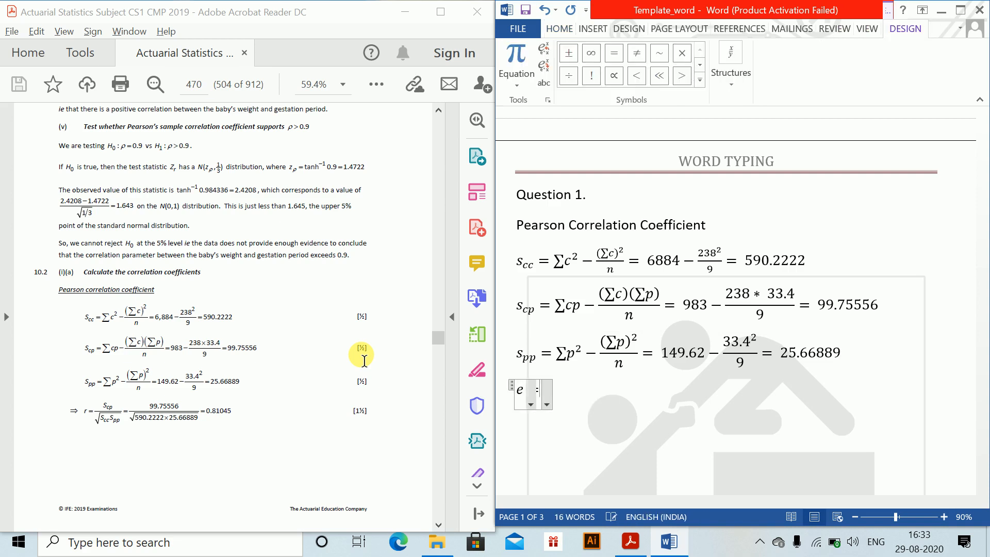
type("r = s")
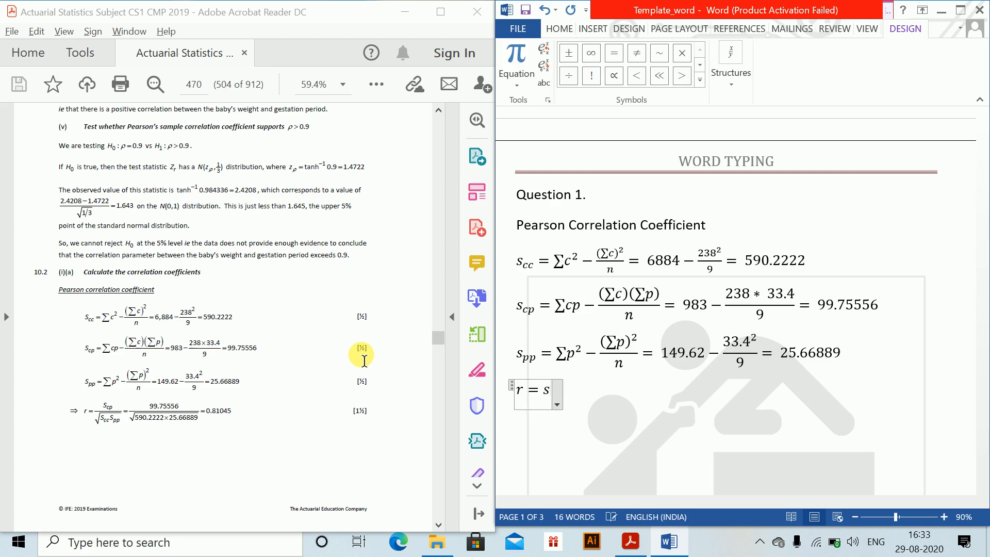
type("_vcp")
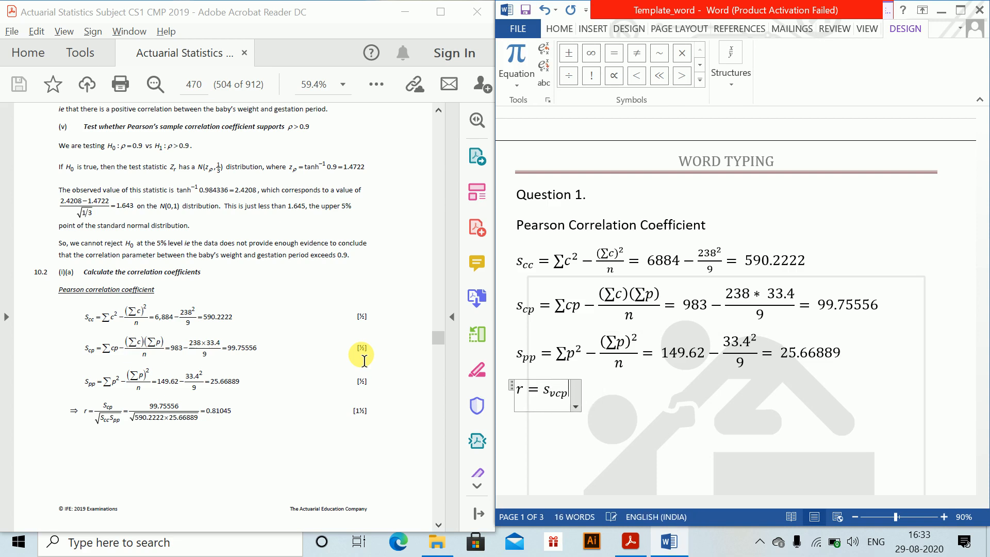
key("BackSpace")
key("BackSpace")
type("s_")
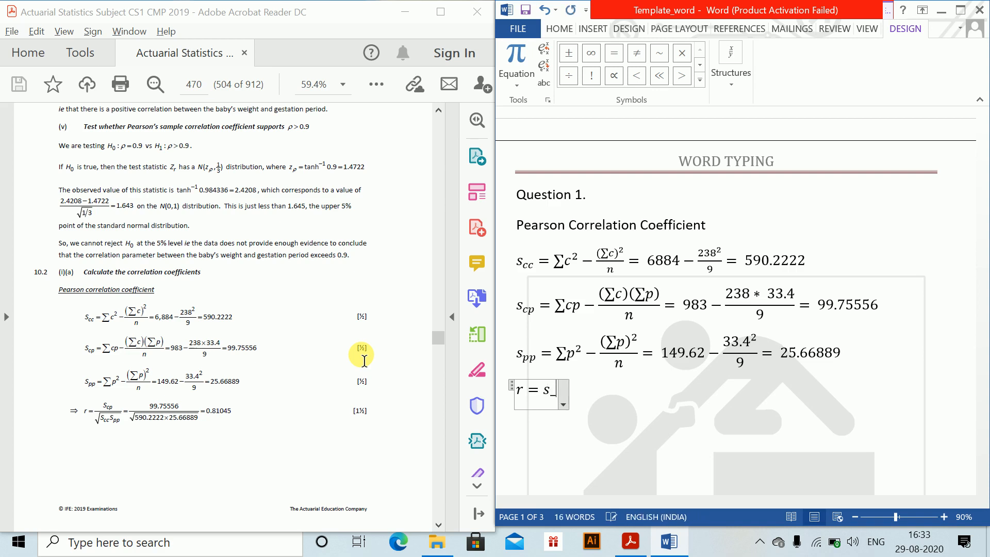
key("BackSpace")
type("cp/")
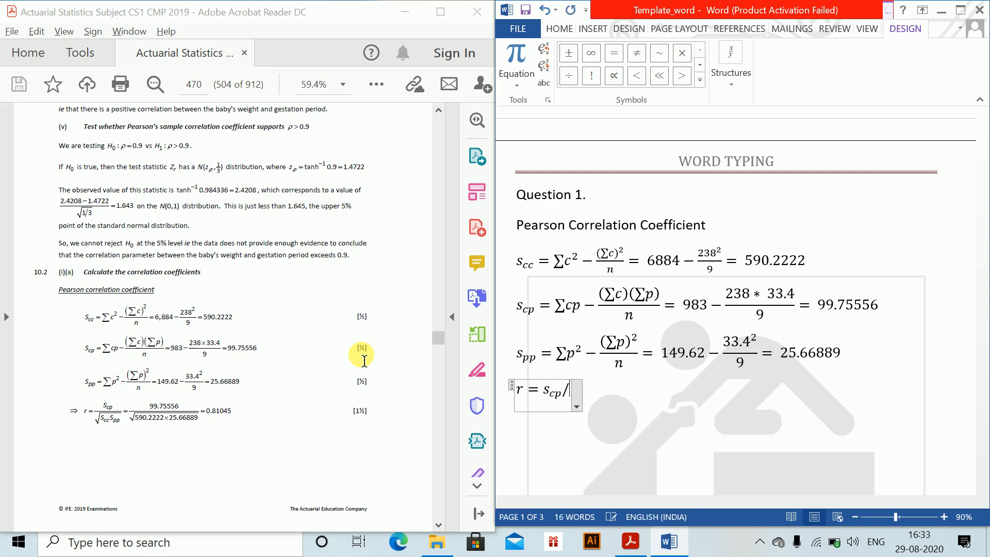
Step: Complete the stacked fraction in the r equation with scc * spp as its denominator
type("(scc")
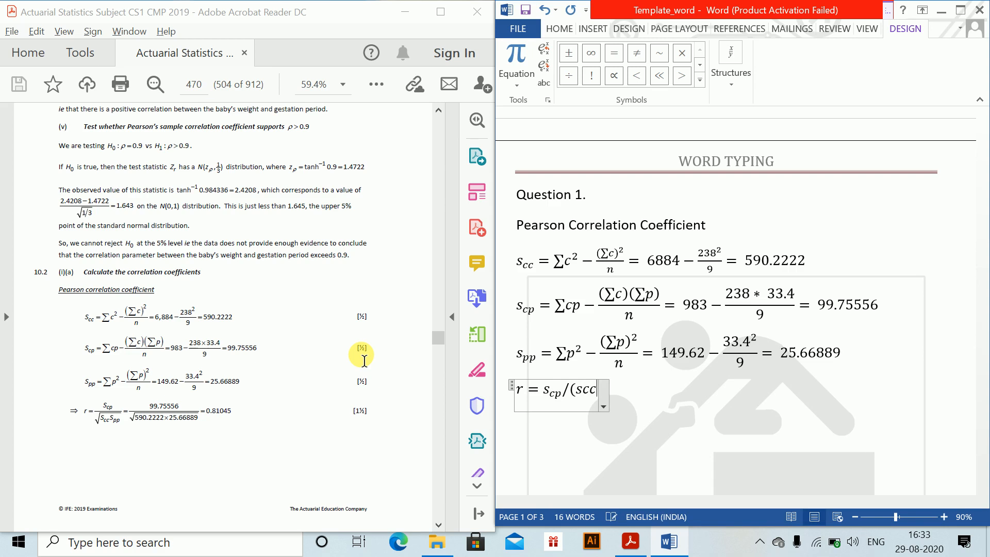
type("*spp)")
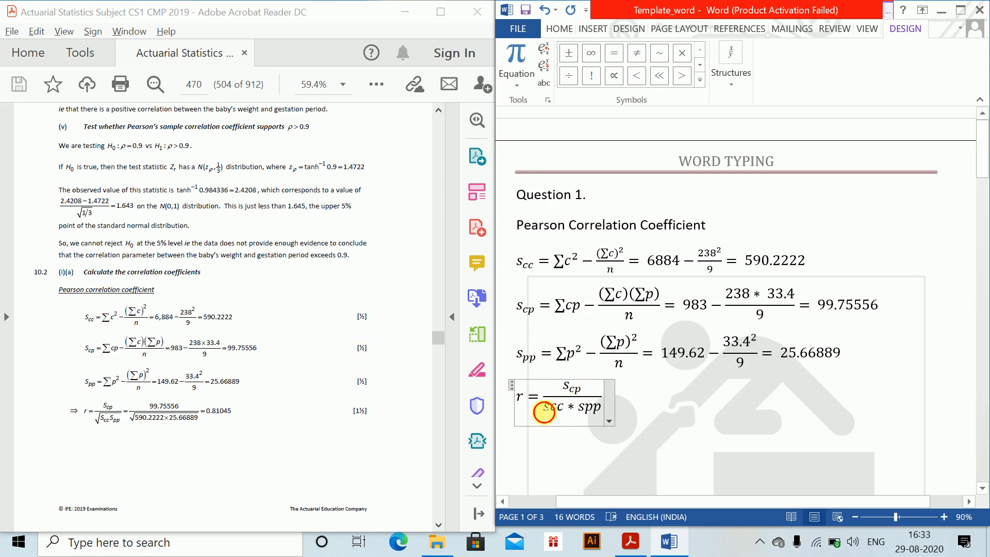
key("Return")
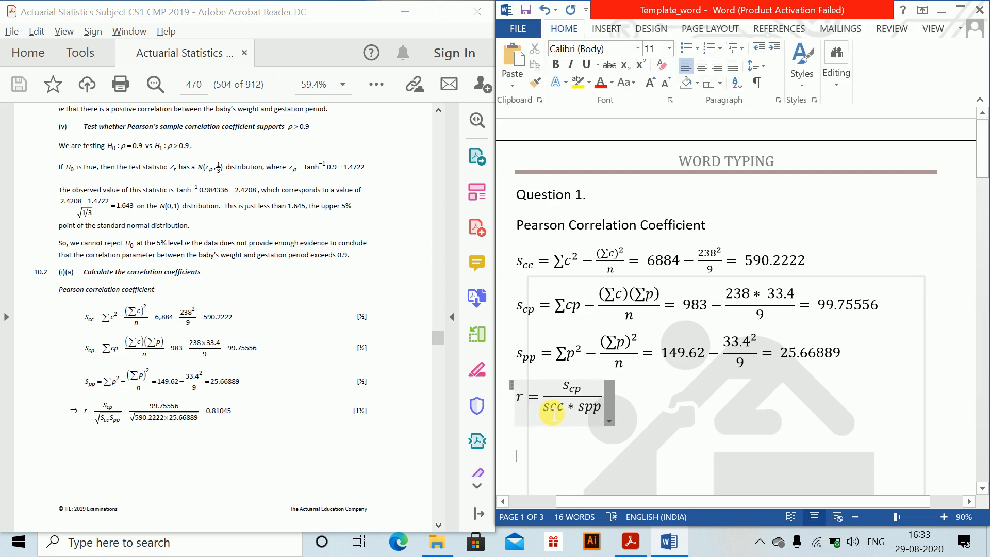
Step: Put the whole scc * spp denominator of the r equation under a square root
left_click(554, 413)
type("\\s")
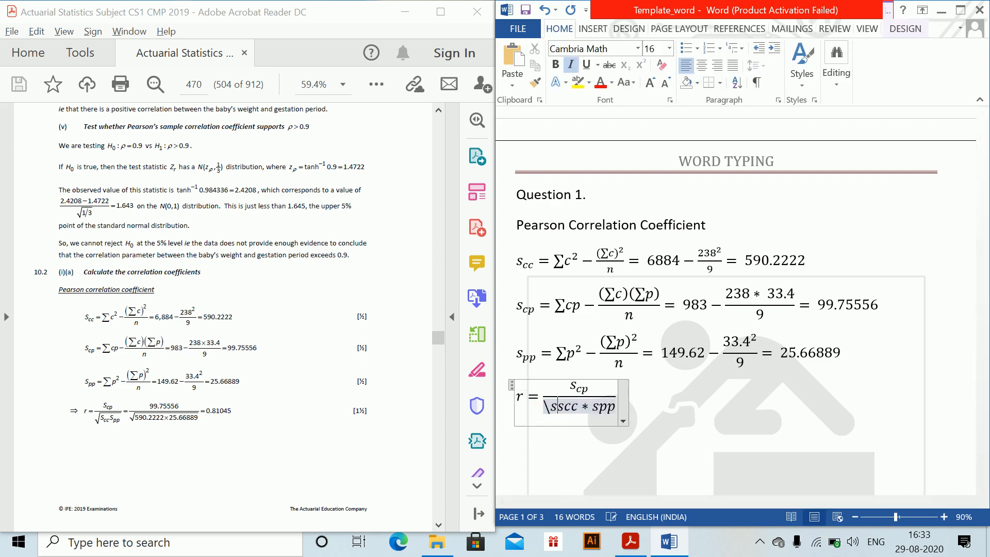
type("qrt ")
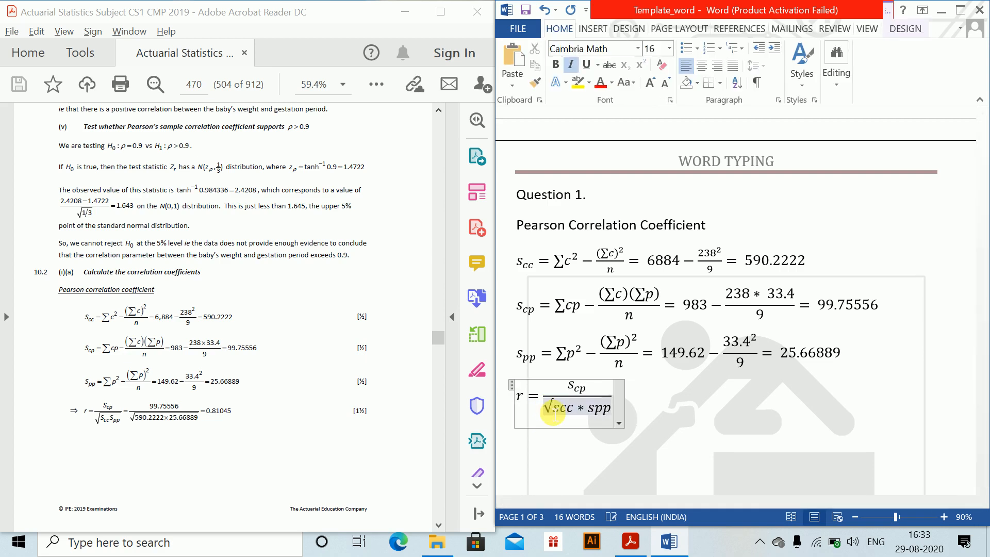
type("(")
key("Right")
key("Right")
key("Right")
key("Right")
key("Right")
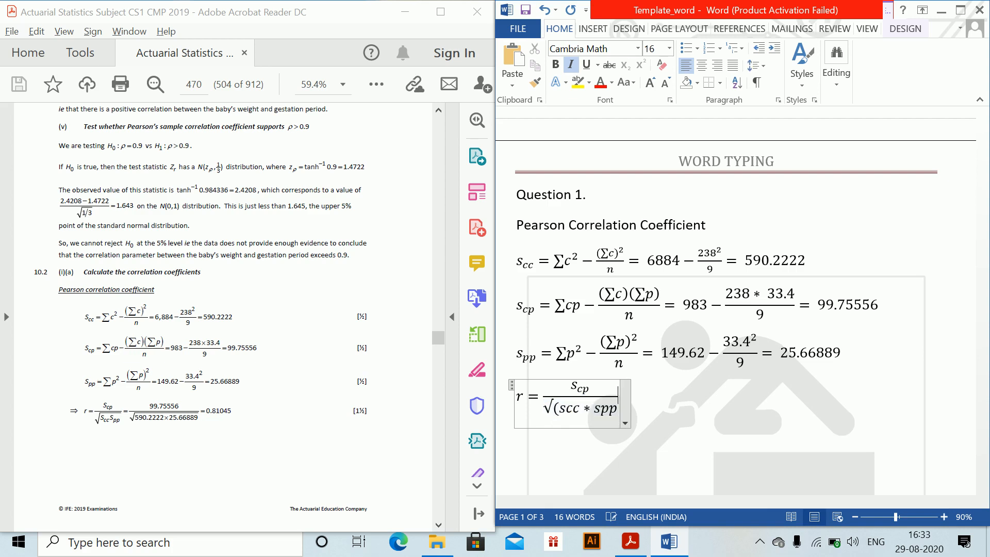
key("Left")
type(")")
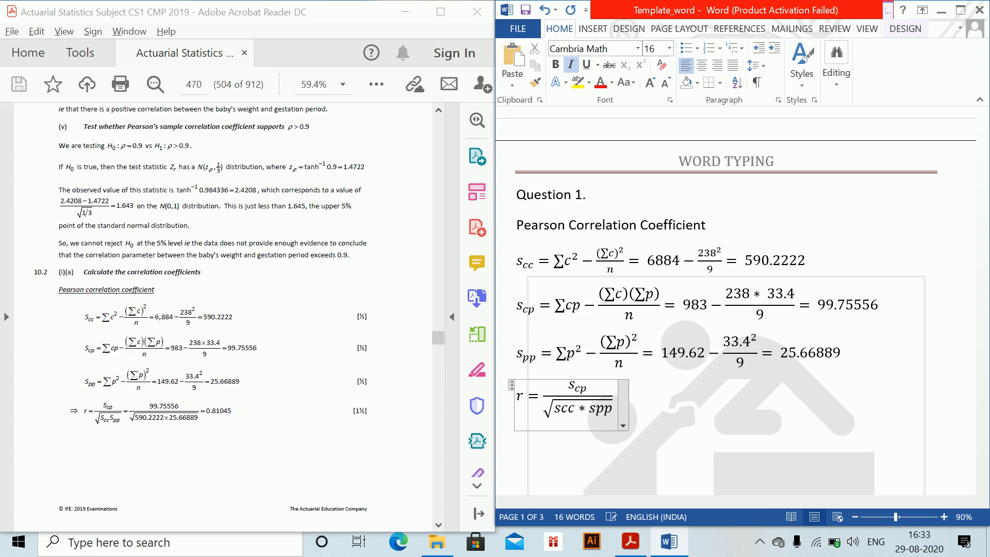
Step: Continue the r equation after the fraction with = 99.75556 divided by the square root of 590.222 * 25.66889
key("Right")
key("Right")
type("=99.")
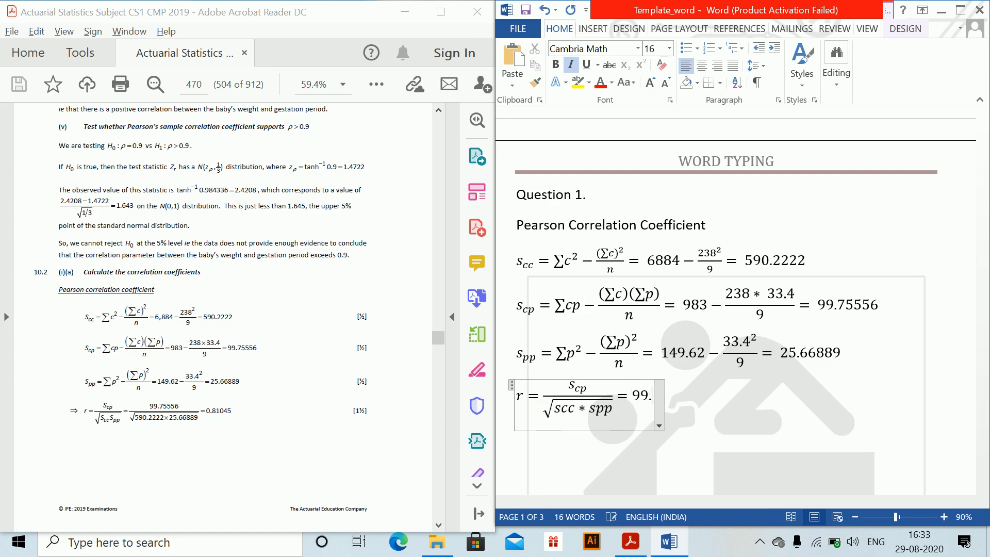
type("75556")
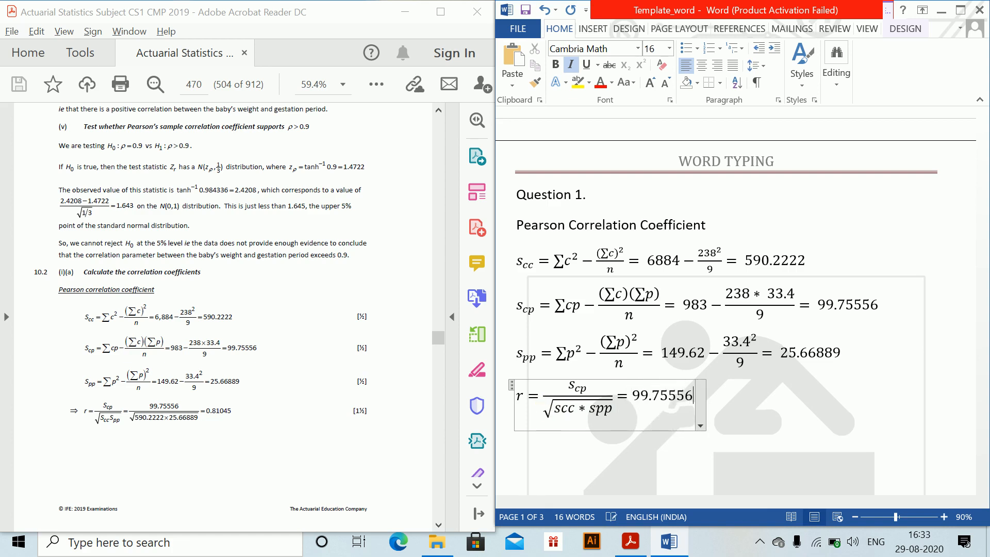
type("/")
type("\\sqrt(")
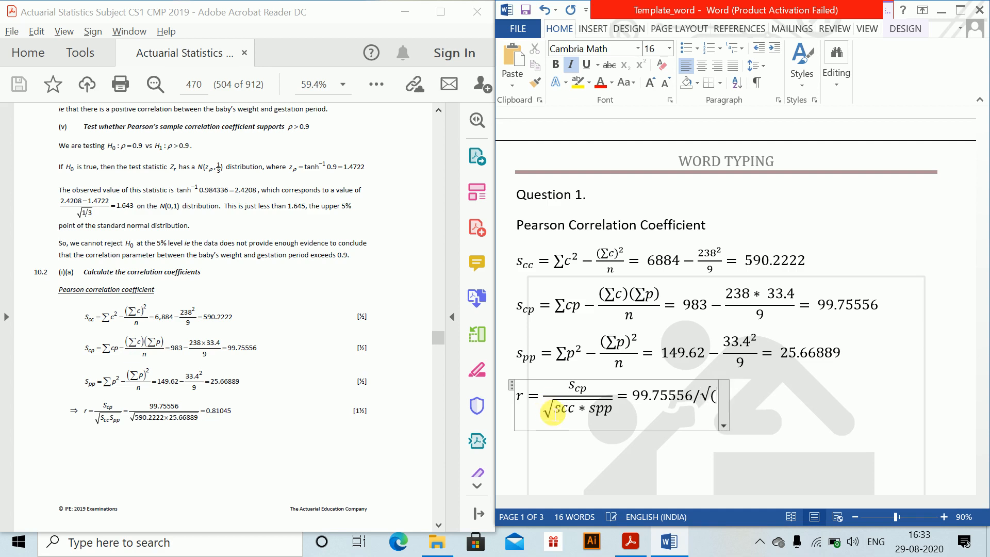
type("590.22")
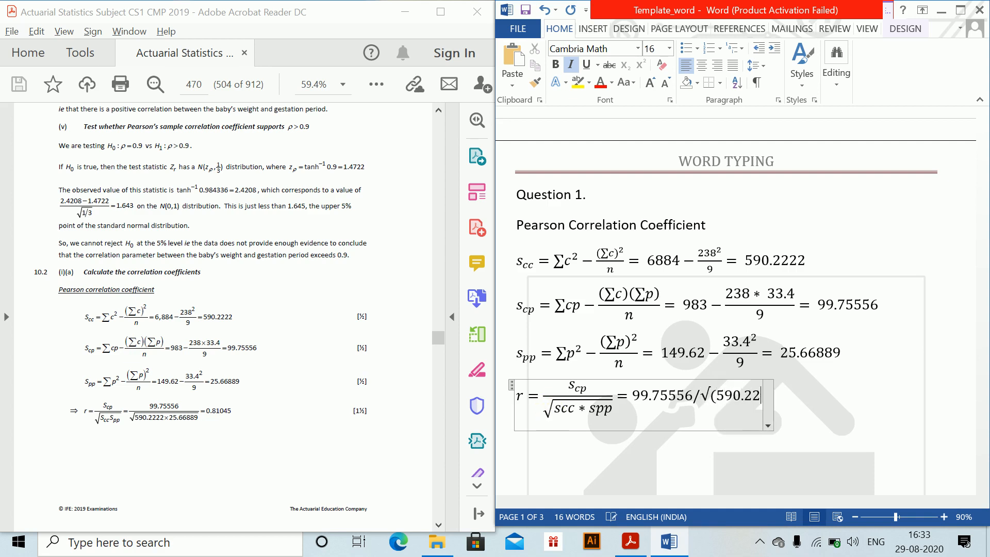
type("2*2")
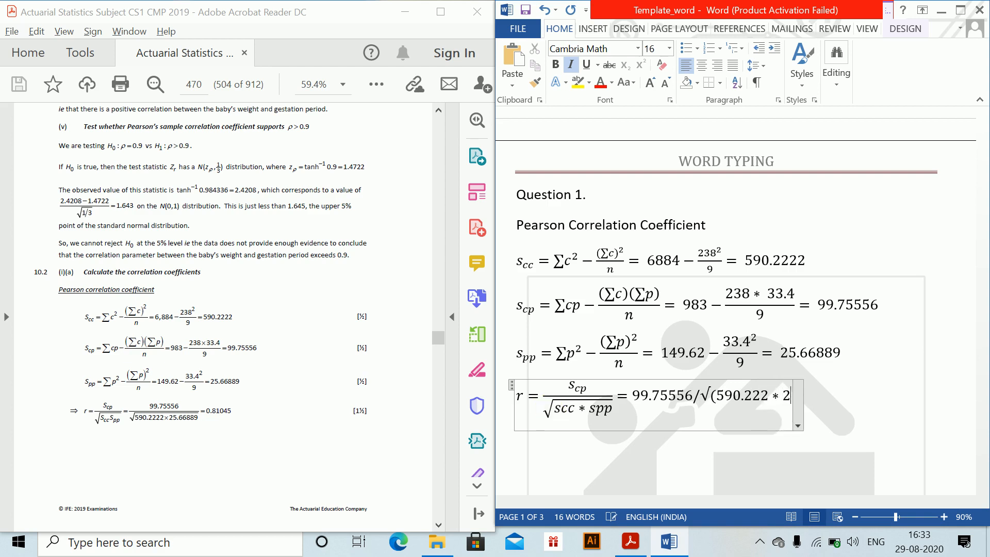
type("5.66")
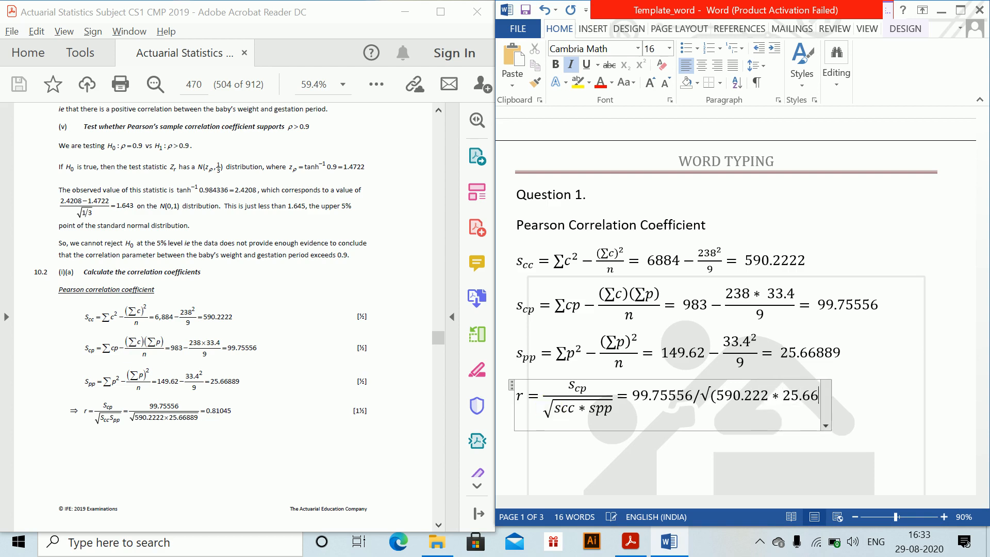
type("889")
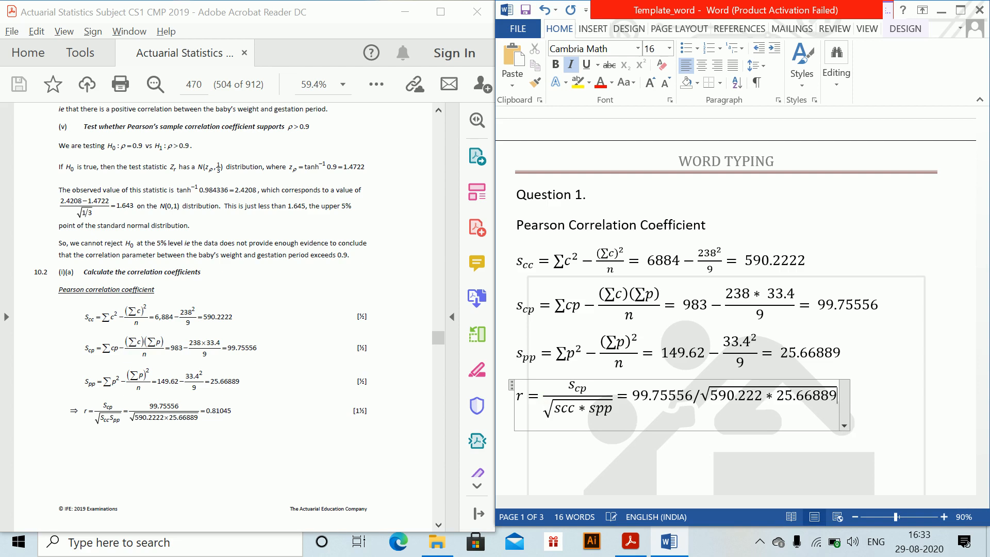
Step: Build the numeric part of the r equation as a stacked fraction, finish with = 0.81045, and start a new line below
type(")  =0")
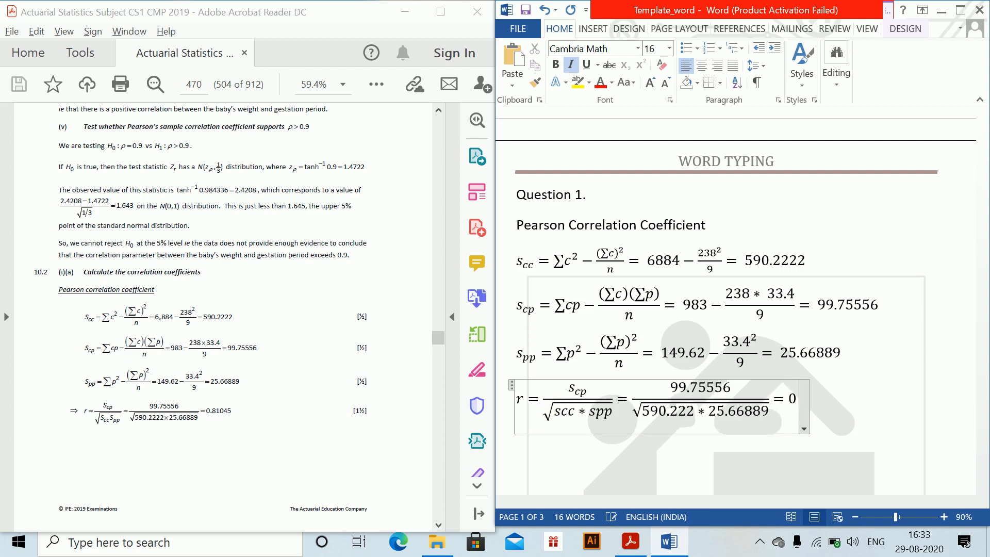
type(".81045")
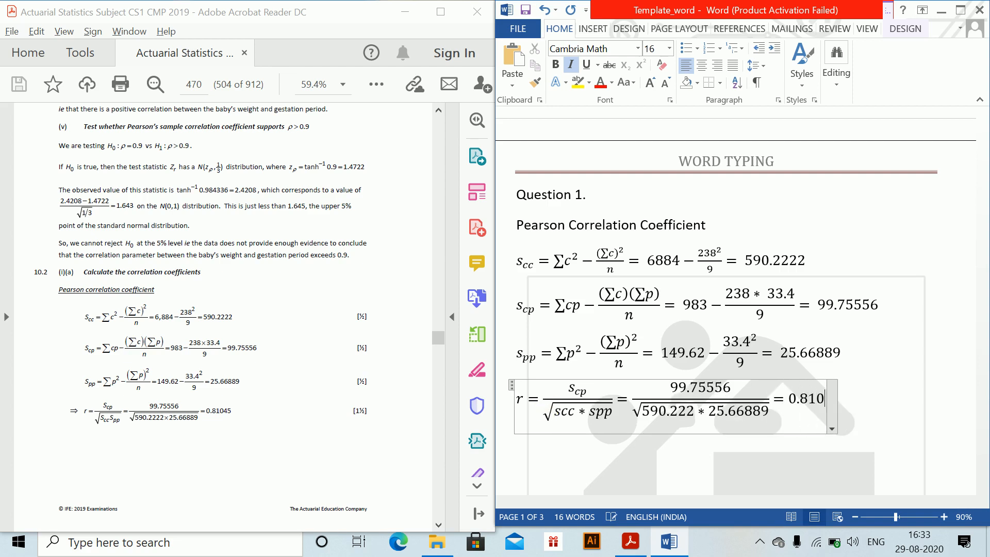
key("Right")
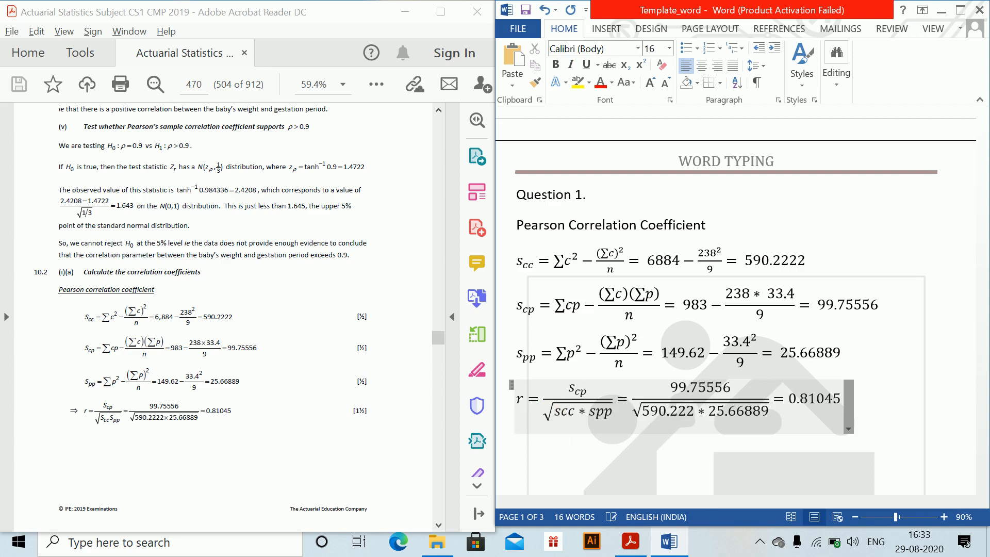
key("Return")
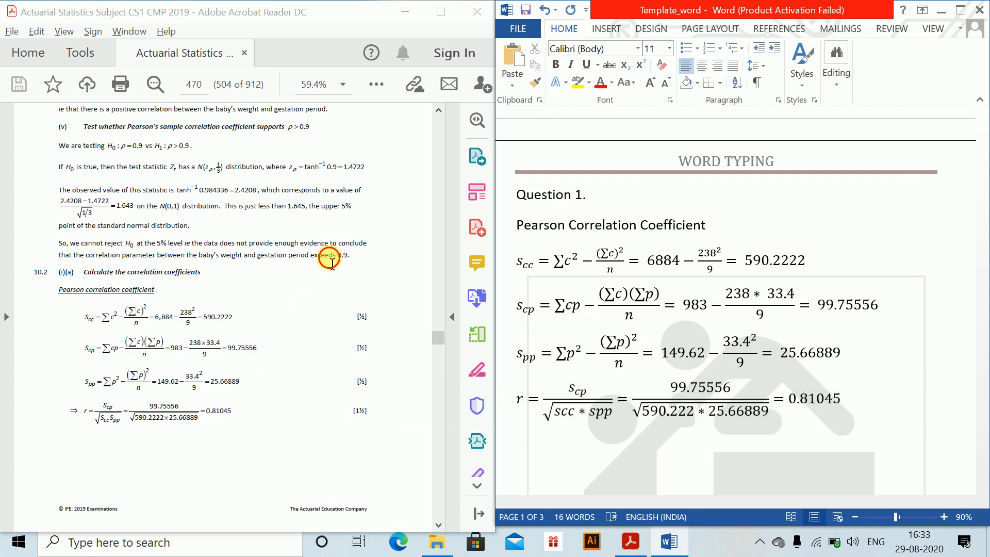
Step: Show the Spearman rank correlation page in the Acrobat PDF, and delete the extra empty line below the r equation in Word
left_click(332, 262)
scroll(397, 249, "down", 1)
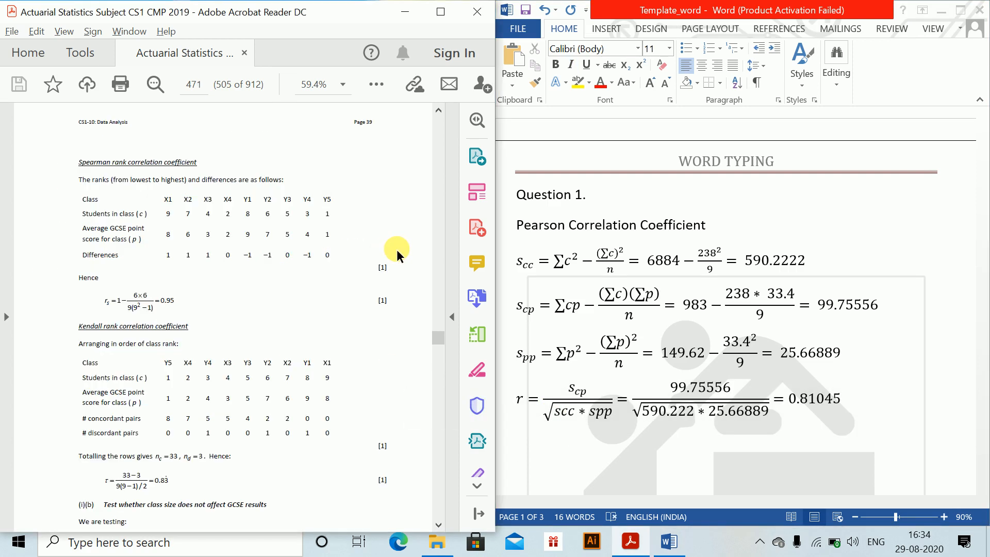
left_click(613, 459)
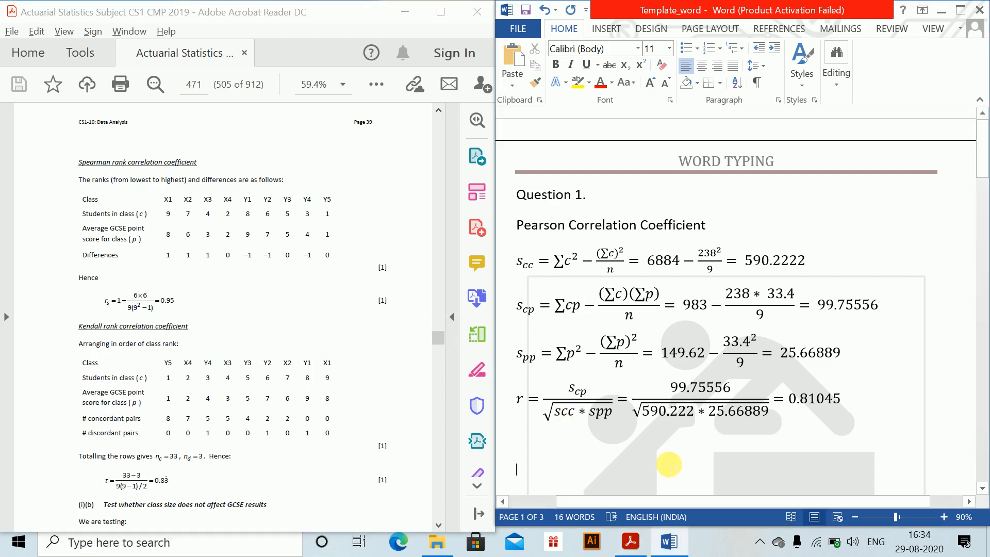
key("BackSpace")
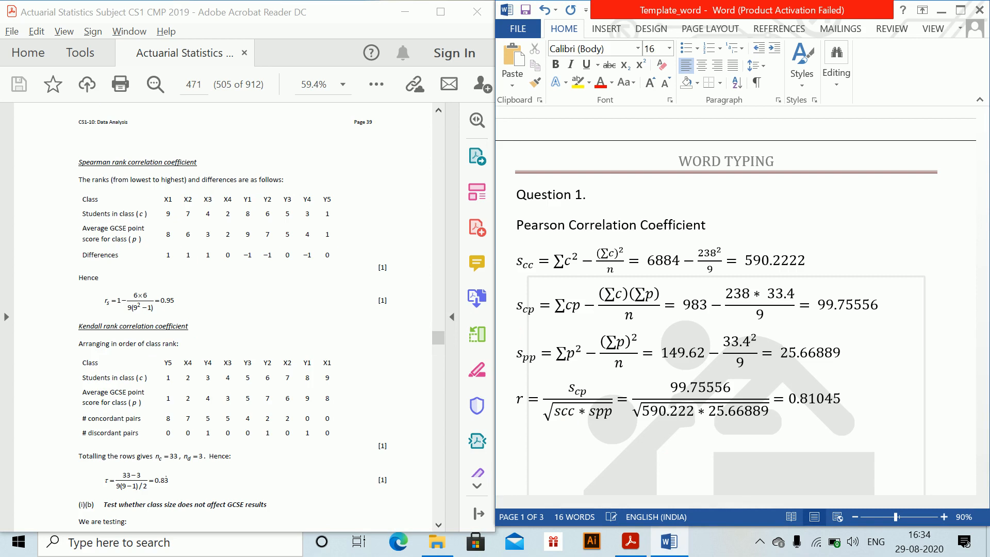
Step: Add the heading "Spearman rank correlation" below the r equation and start a new line under it
type("Spearman rank correlat")
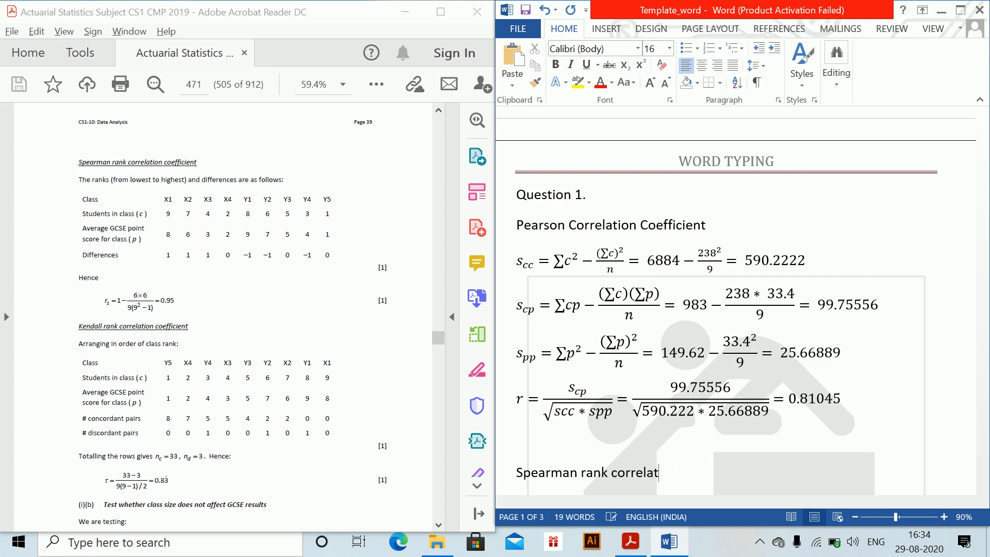
type("uoion")
key("Return")
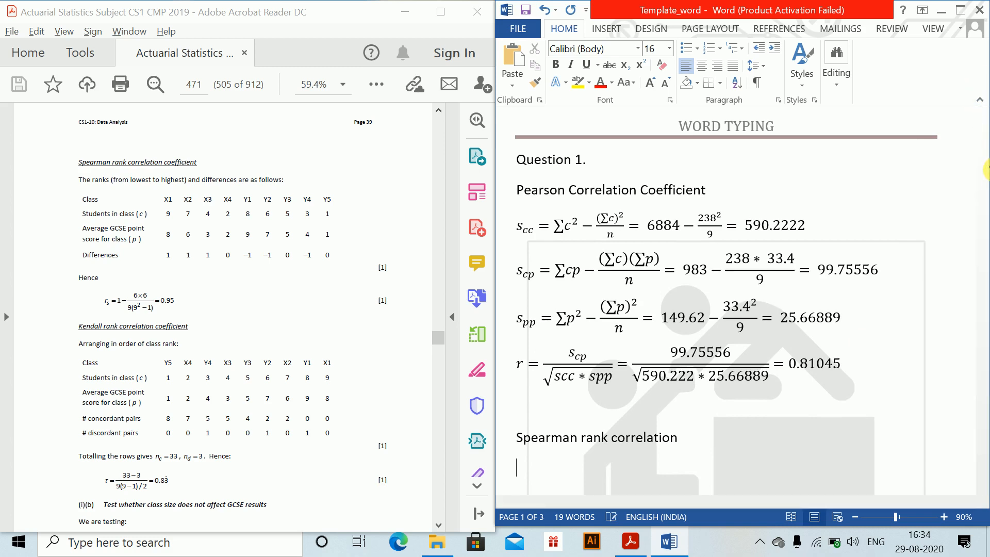
Step: Insert a table with 4 columns and 8 rows below the Spearman rank correlation heading
mouse_move(982, 165)
left_mouse_down()
mouse_move(982, 232)
mouse_move(981, 170)
left_mouse_up()
left_click(601, 29)
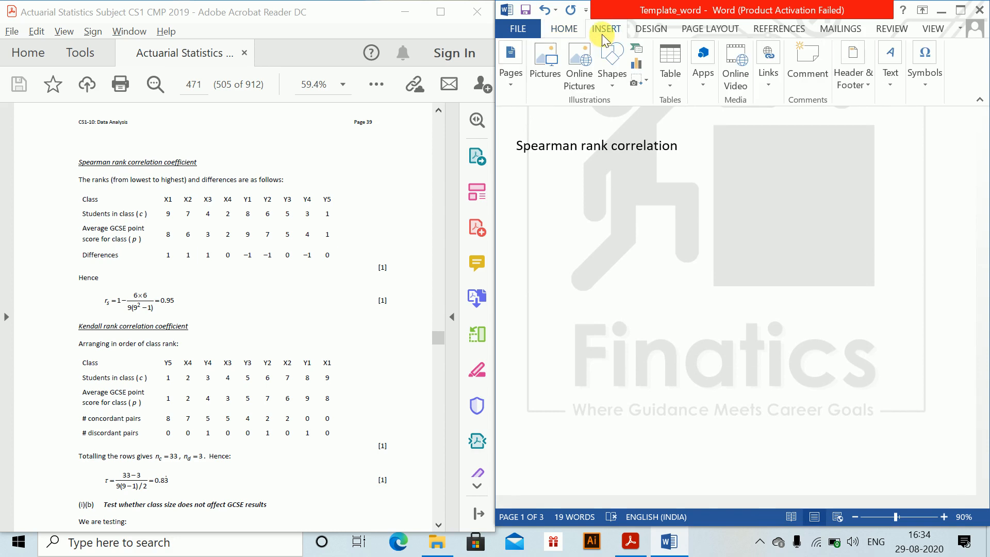
left_click(671, 64)
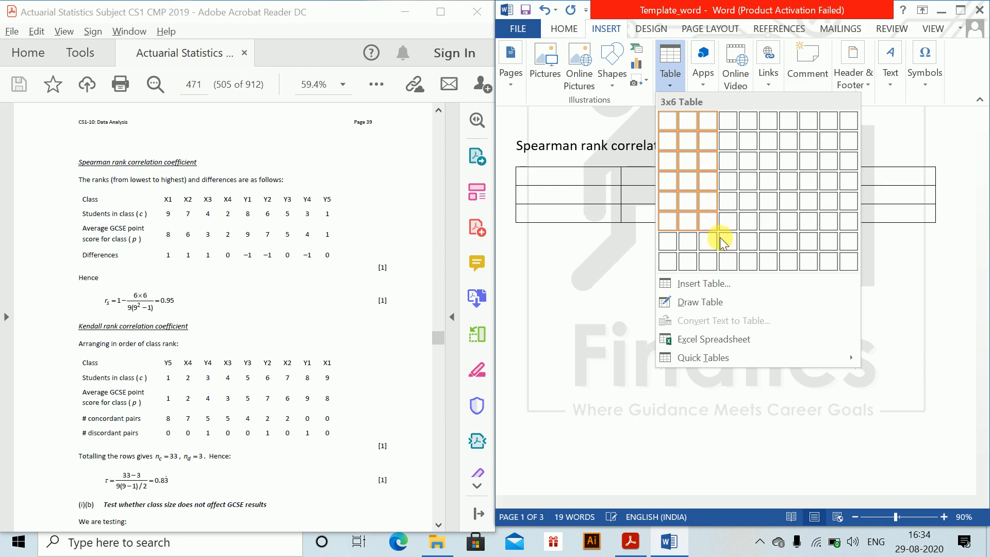
left_click(735, 268)
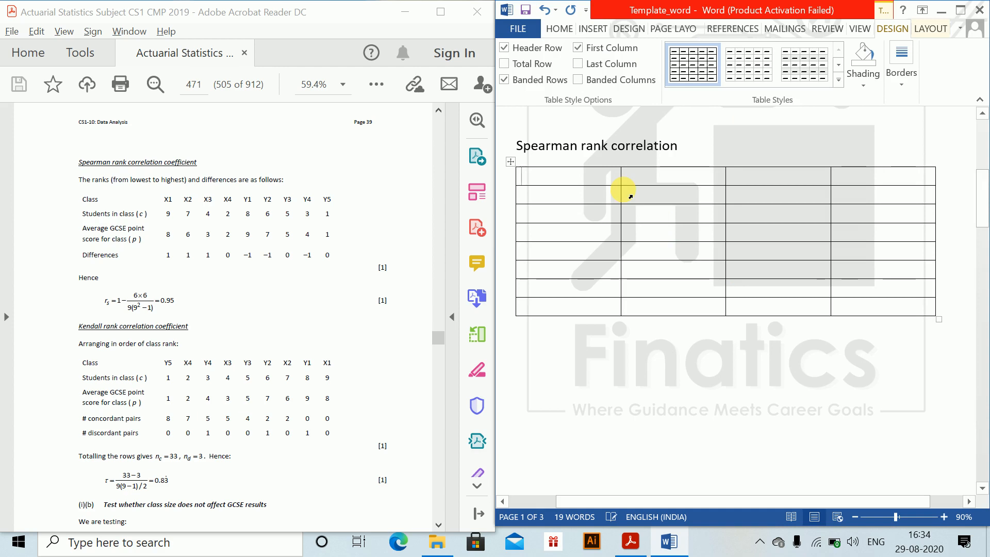
Step: Enter "Class" and "Students in class c" as the headers of the table's first two columns
type("Cl")
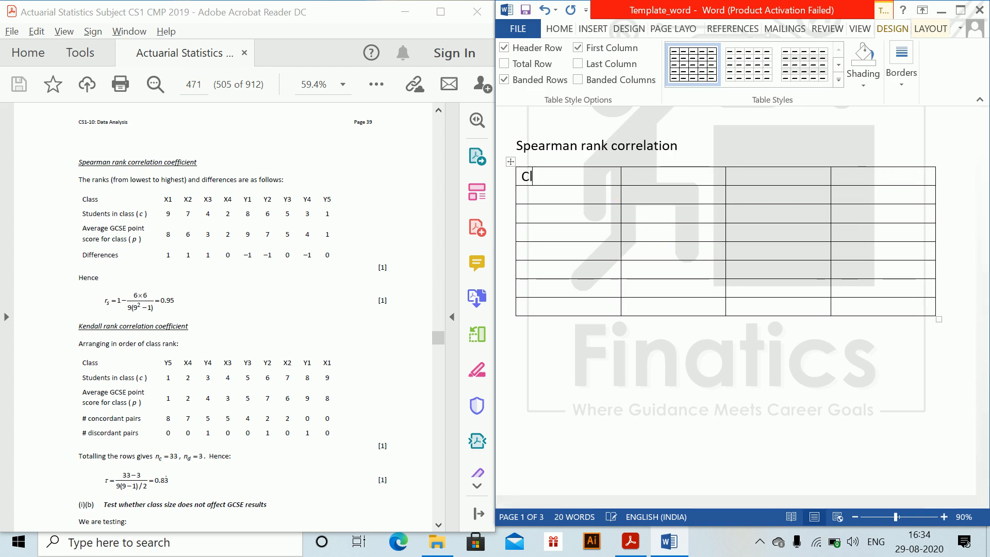
type("ass")
left_click(633, 177)
type("Students i")
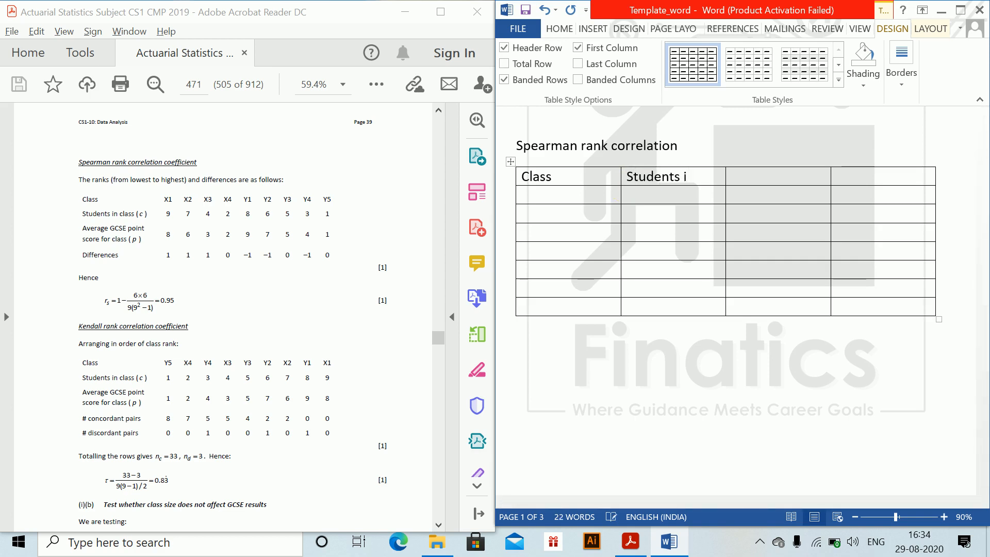
type("n class c")
key("Tab")
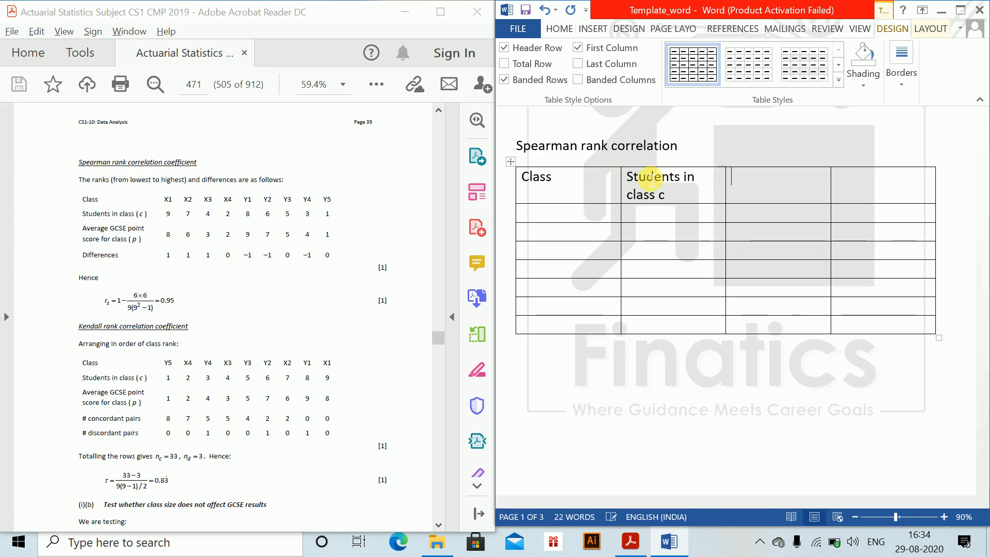
Step: Enter "Average GCSE point p" and "Differences" as the headers of the table's last two columns
type("A")
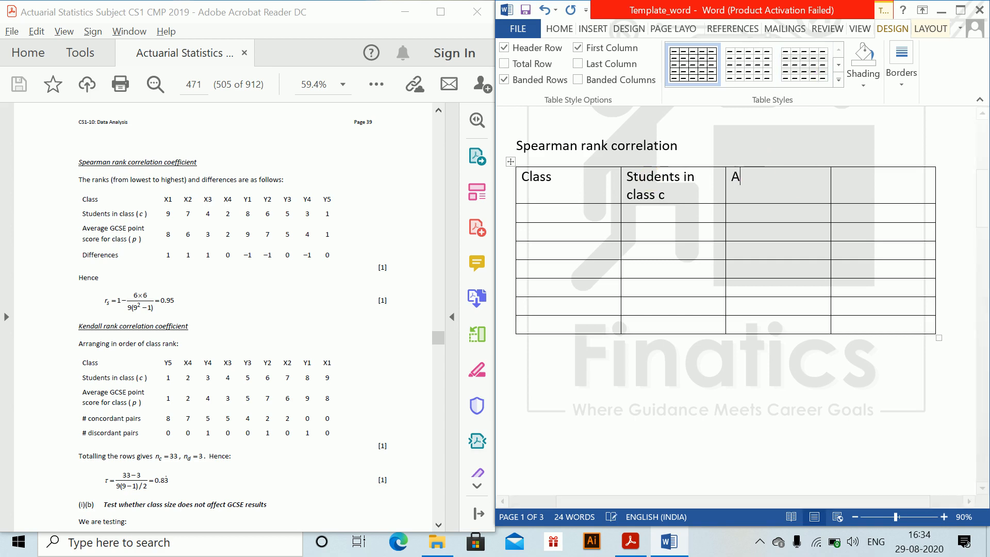
type("verage CG")
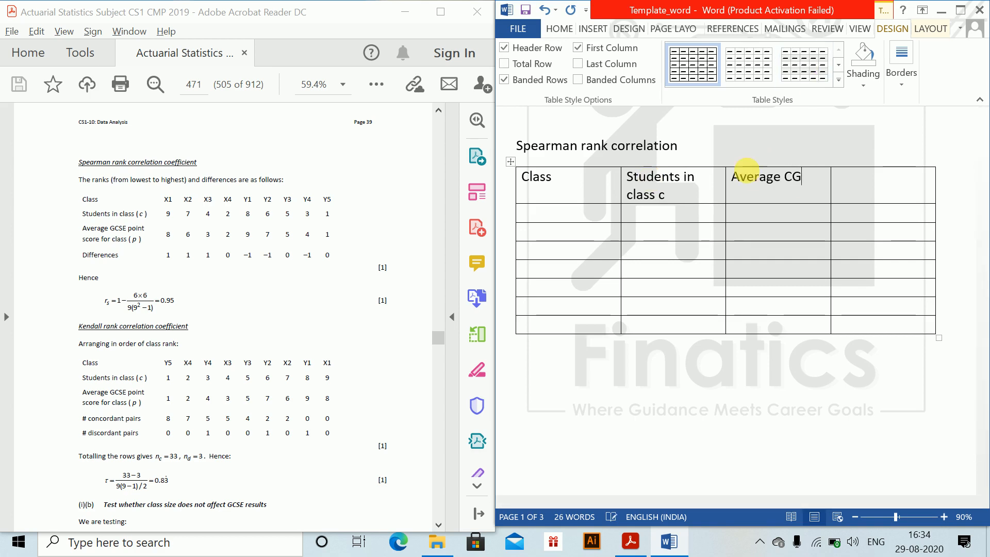
key("BackSpace")
key("BackSpace")
type("GCS")
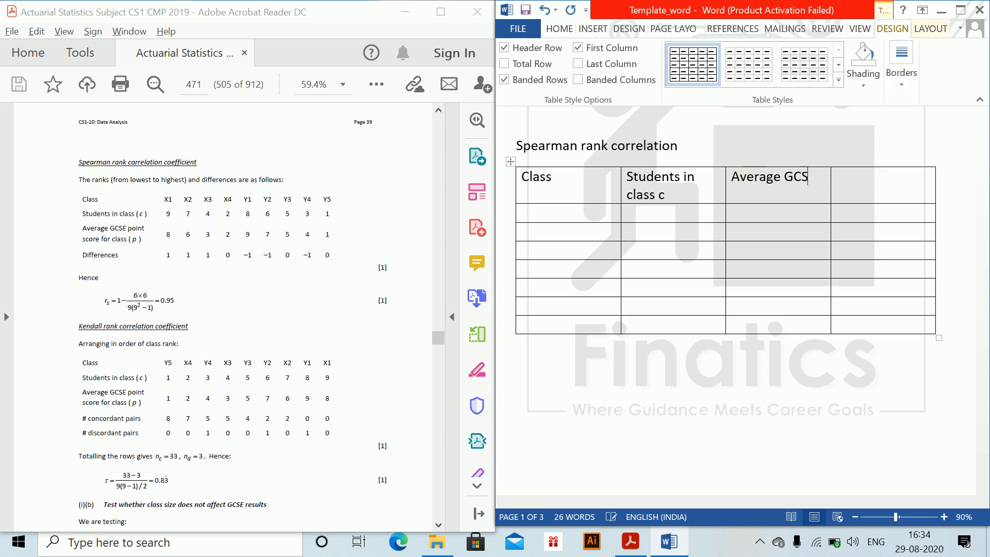
type("E point p")
key("Tab")
type("Differe")
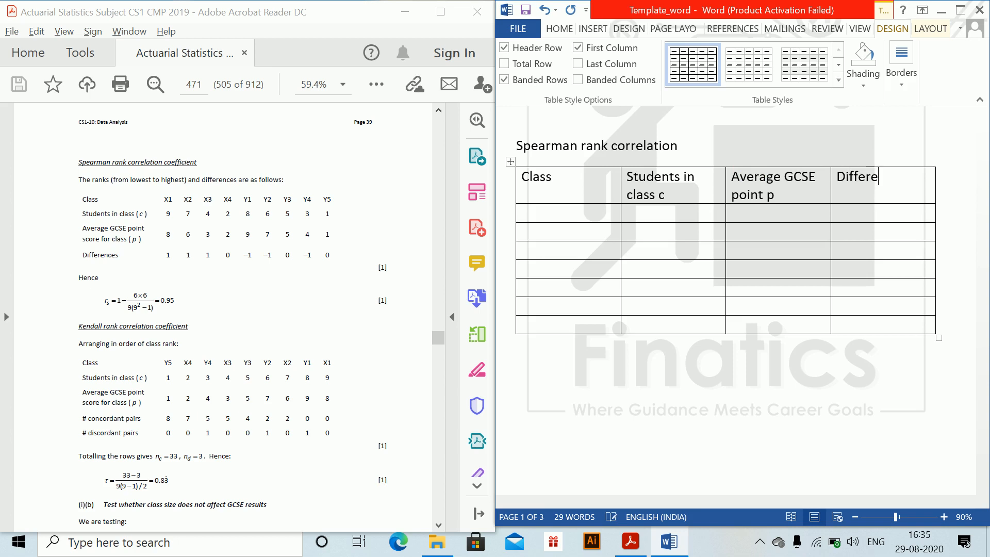
type("nces")
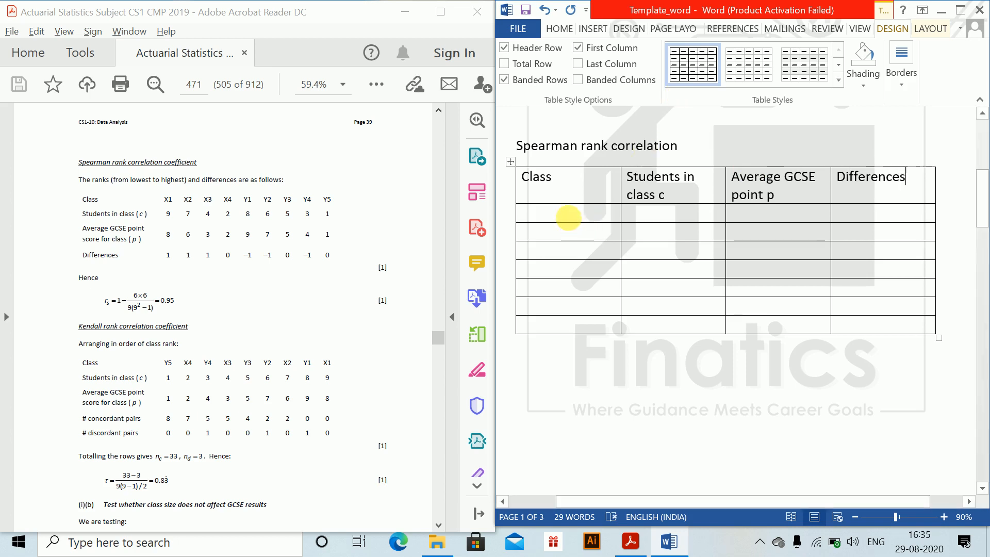
Step: Fill the first data row of the table with X1, 9, 8 and 1
left_click(567, 217)
type("X1")
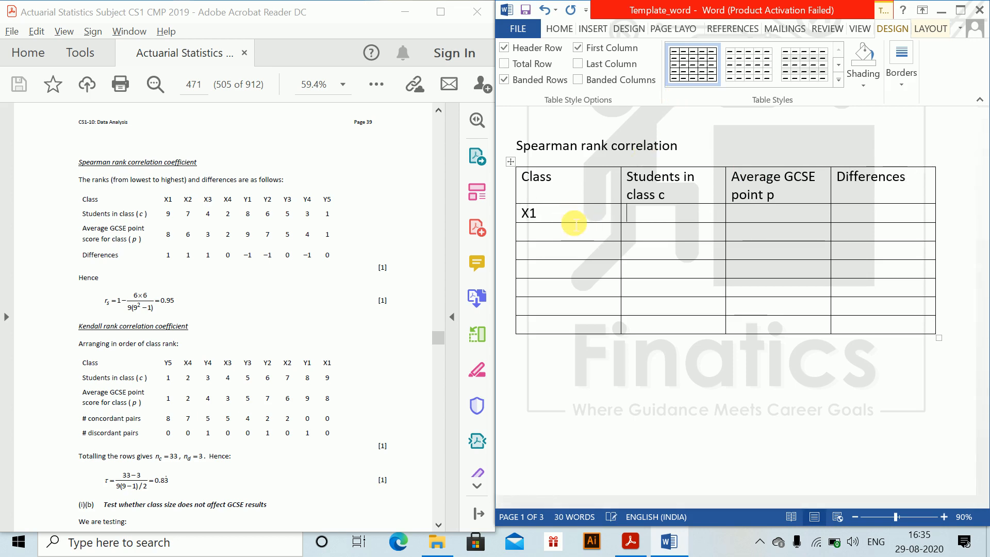
key("Tab")
type("9")
key("Tab")
type("8")
key("Tab")
type("1")
key("Down")
Step: Fill the second data row of the table with X2, 7, 6 and 1
left_click(547, 231)
type("X2")
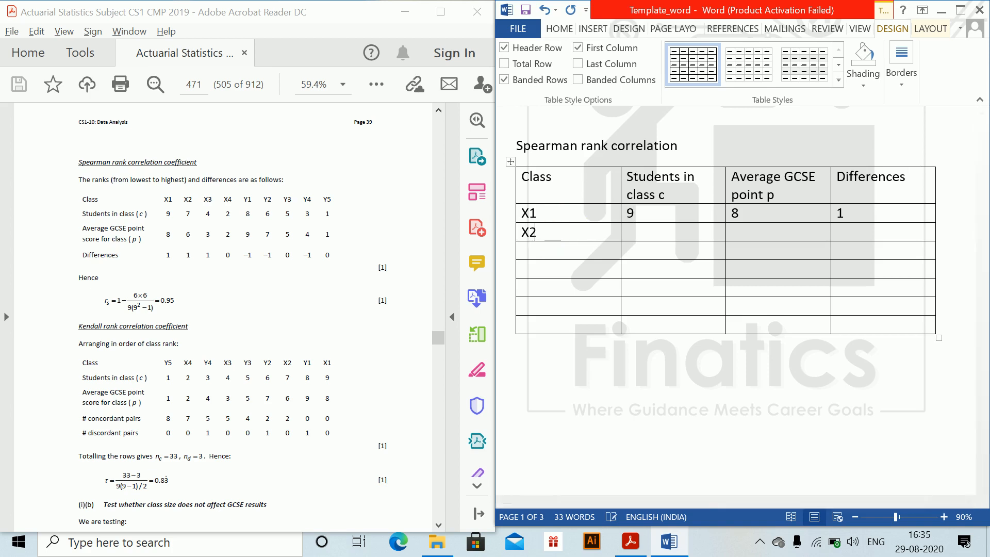
key("Tab")
type("7")
key("Tab")
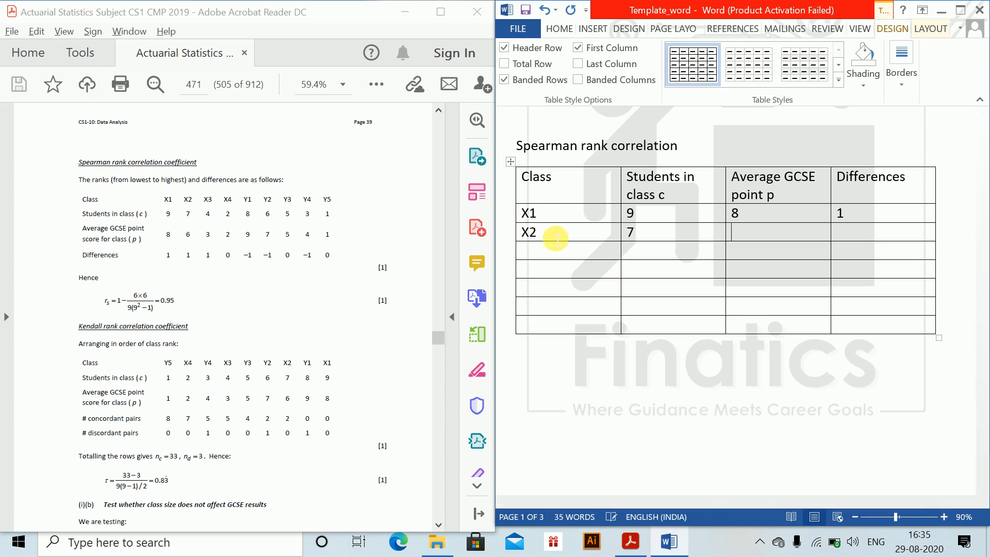
type("6")
key("Tab")
type("1")
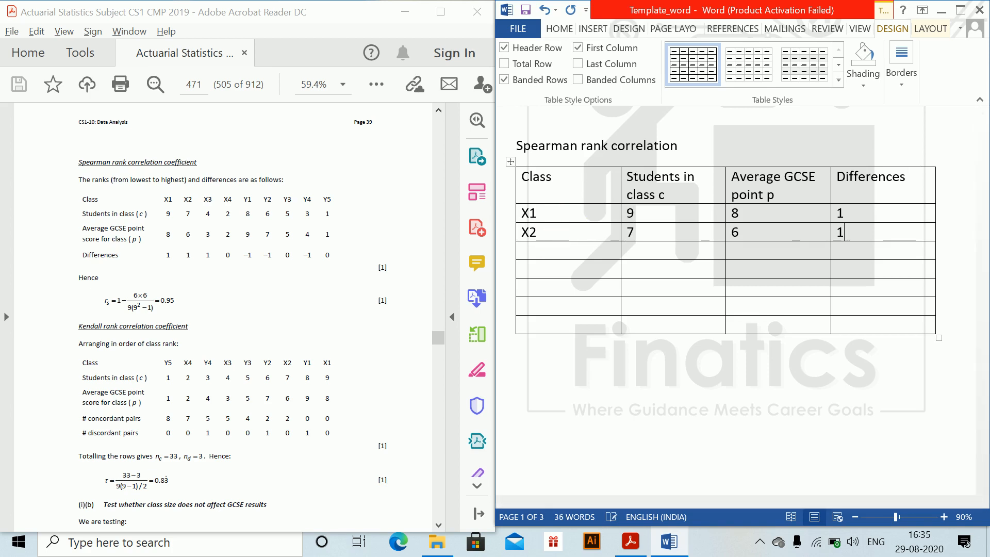
Step: Fill the third data row of the table with X3, 4, 3 and 1
left_click(535, 252)
type("X3")
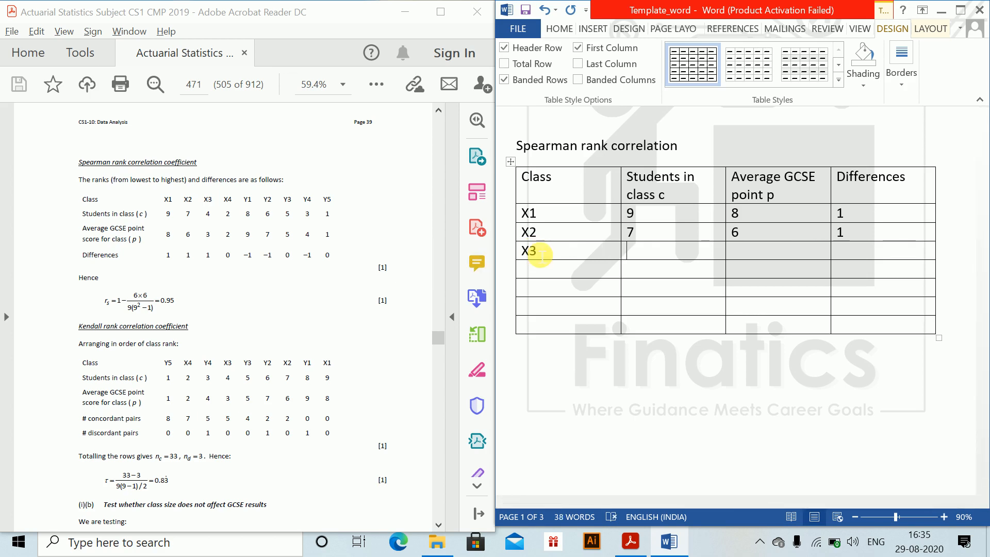
type("4")
key("Tab")
type("3")
key("Tab")
type("1")
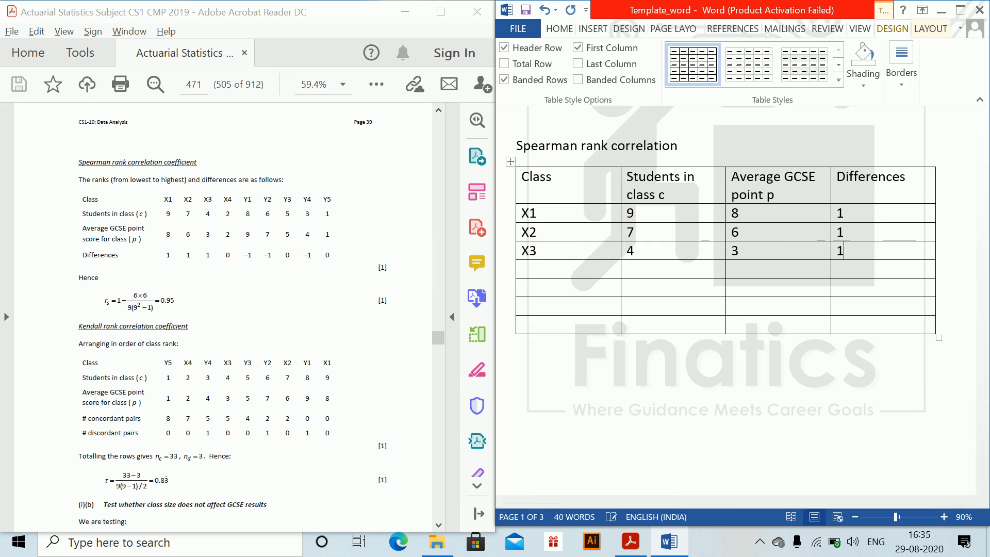
Step: Fill the fourth data row of the table with X4, 2, 2 and 0
left_click(572, 269)
type("X4")
key("Tab")
type("2")
key("Tab")
type("0")
key("Tab")
Step: Label the fifth data row Y1 and enter 8 as its number of students in class
type("X5")
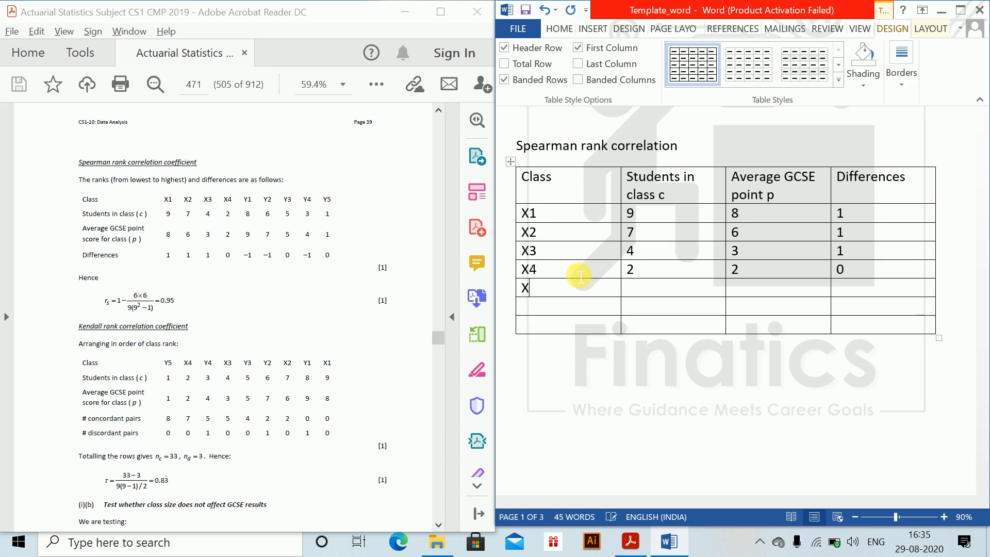
key("Tab")
key("BackSpace")
key("BackSpace")
type("Y1")
key("Tab")
type("9")
key("Tab")
key("BackSpace")
type("8")
key("Tab")
Step: Complete the Y1 row with 9 as the average GCSE point and -1 as the difference
type("-9")
key("Tab")
left_click(736, 289)
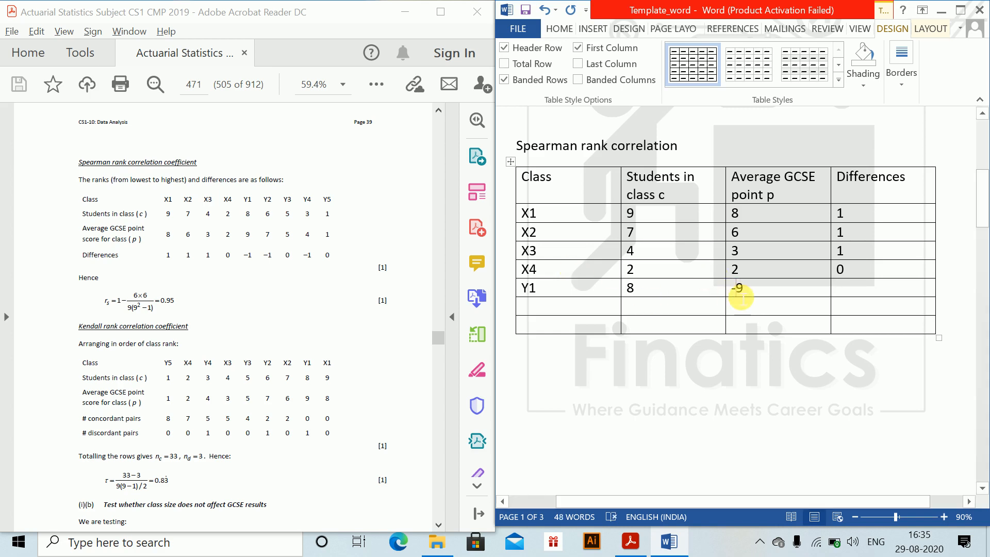
key("BackSpace")
double_click(733, 287)
key("Tab")
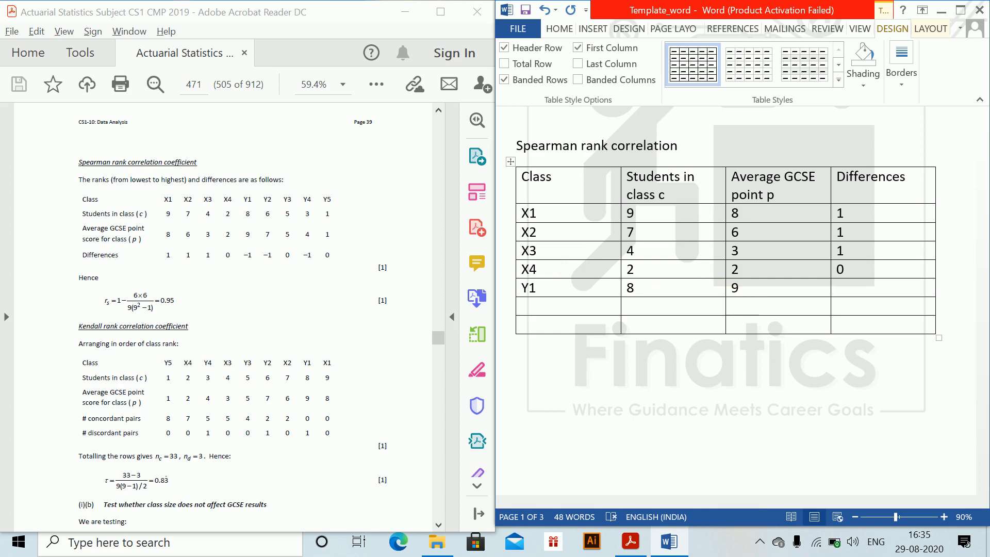
type("-1")
Step: Fill the sixth data row of the table with Y2, 6, 7 and -1
left_click(603, 305)
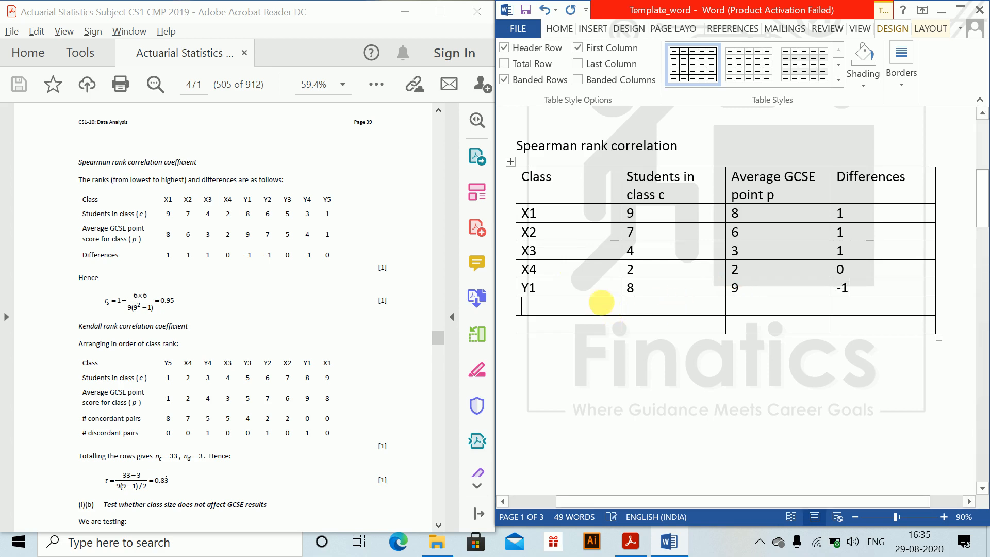
type("Y2")
key("Tab")
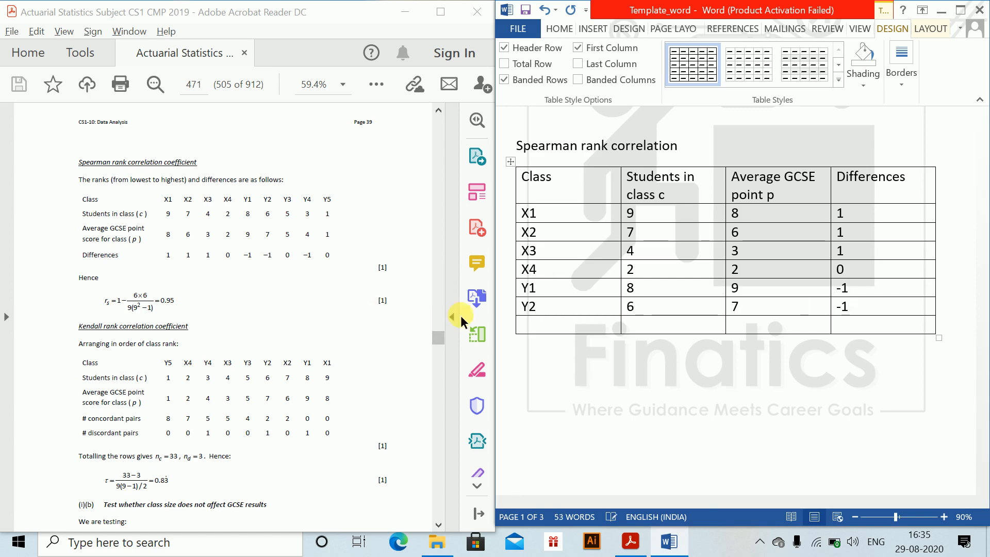
Step: Fill the table's last existing row with Y3, 5, 5 and 0
left_click(542, 330)
type("Y3")
key("Tab")
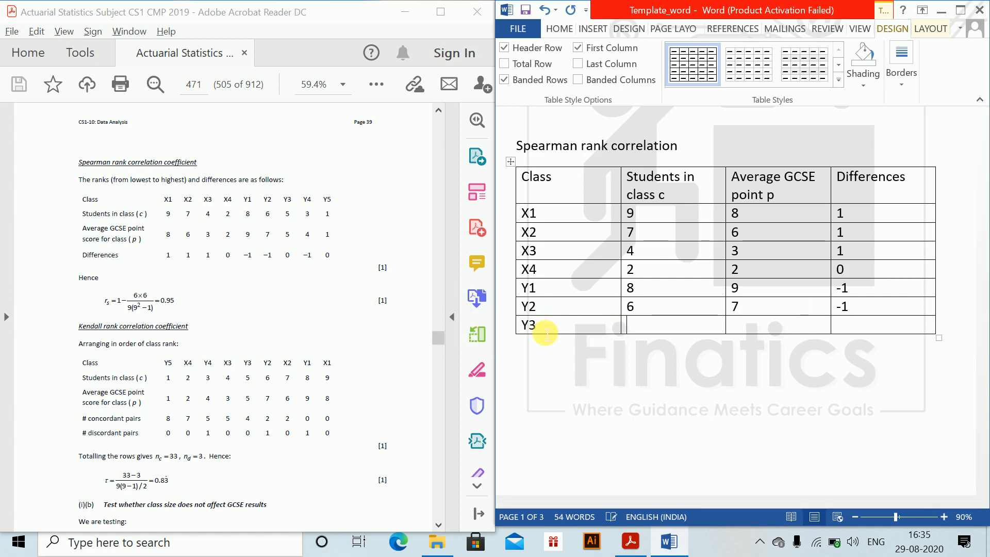
type("5")
key("Tab")
type("5")
key("Tab")
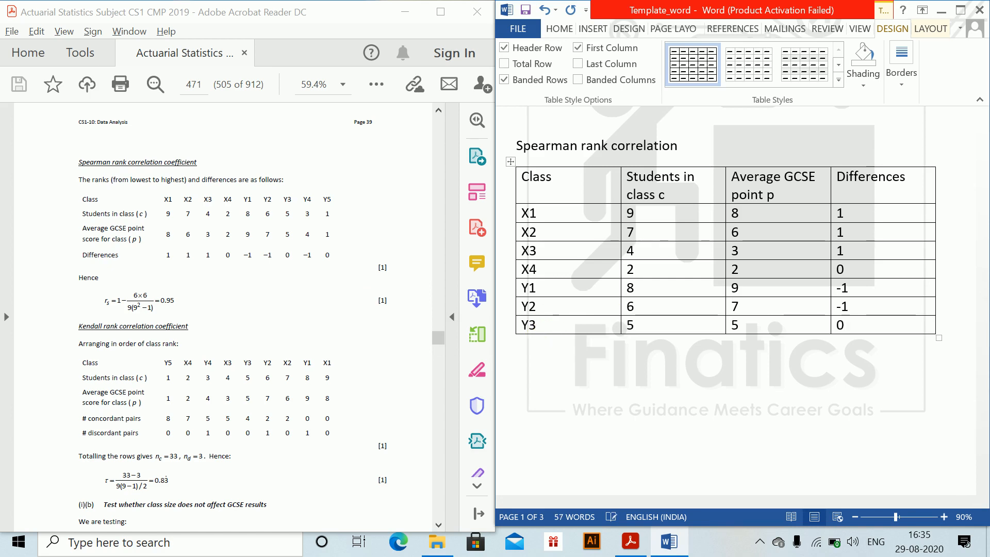
Step: Append a row to the end of the table and fill it with Y4, 3, 4 and -1
key("Tab")
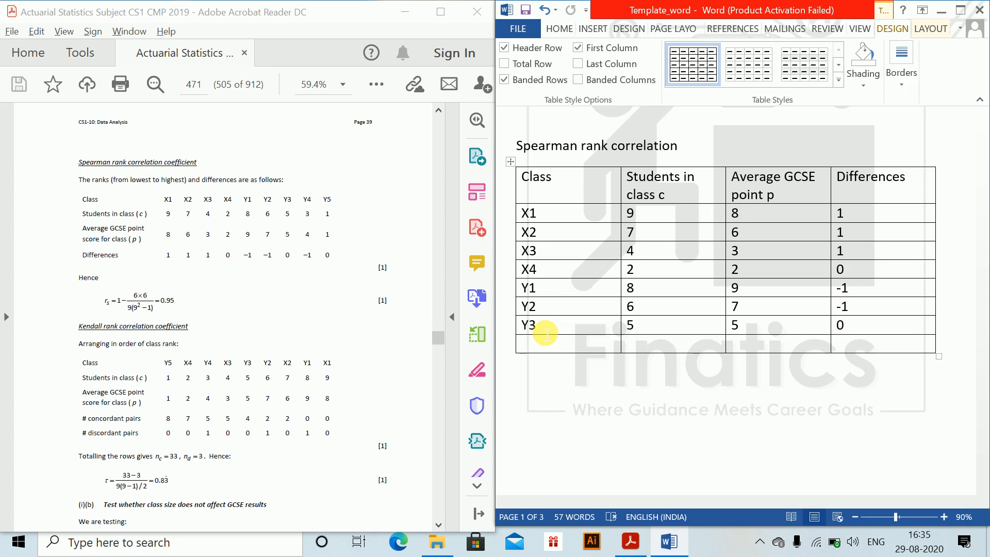
type("Y4")
key("Tab")
type("3")
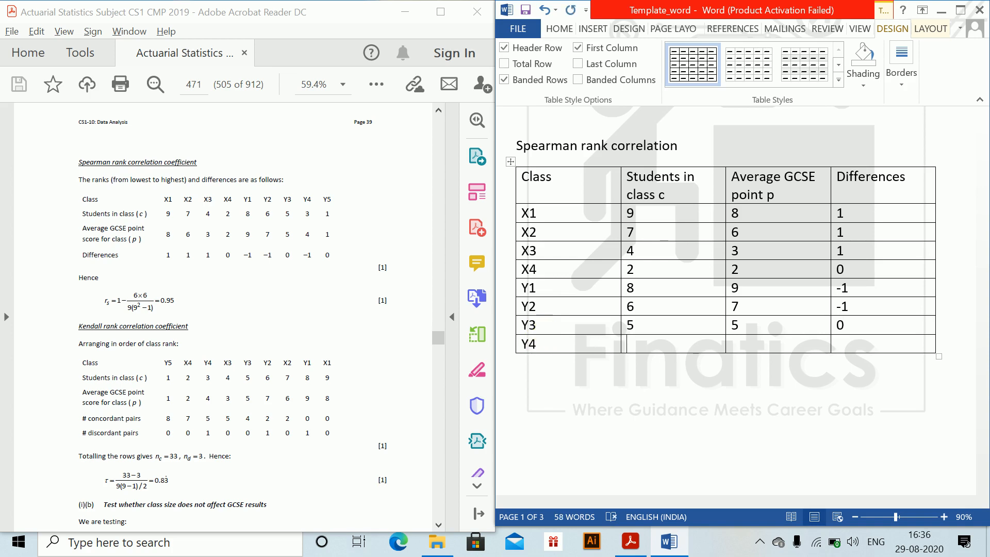
key("Tab")
type("4")
key("Tab")
type("-1")
Step: Append one more row to the table and fill it with Y5, 1, 1 and 0
key("Tab")
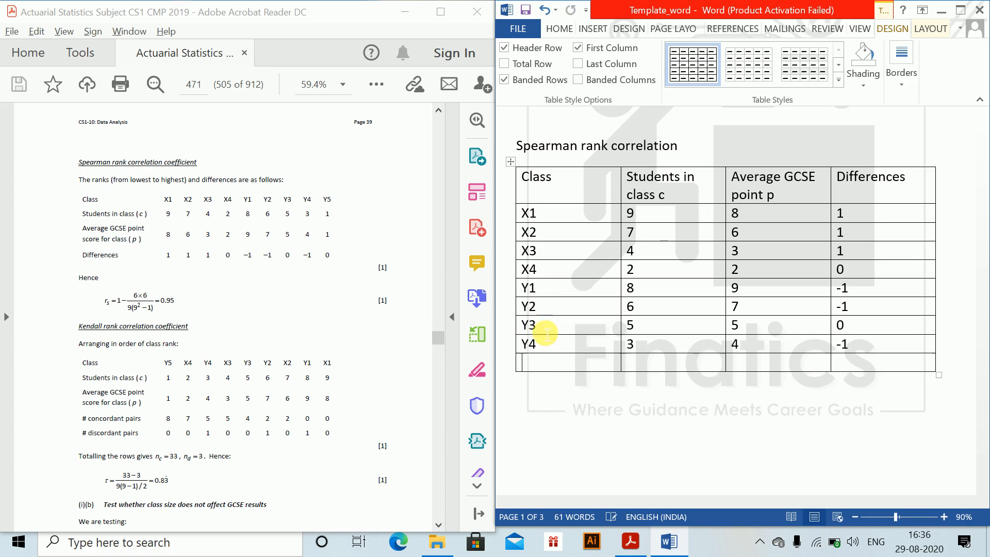
type("Y5")
key("Tab")
type("1")
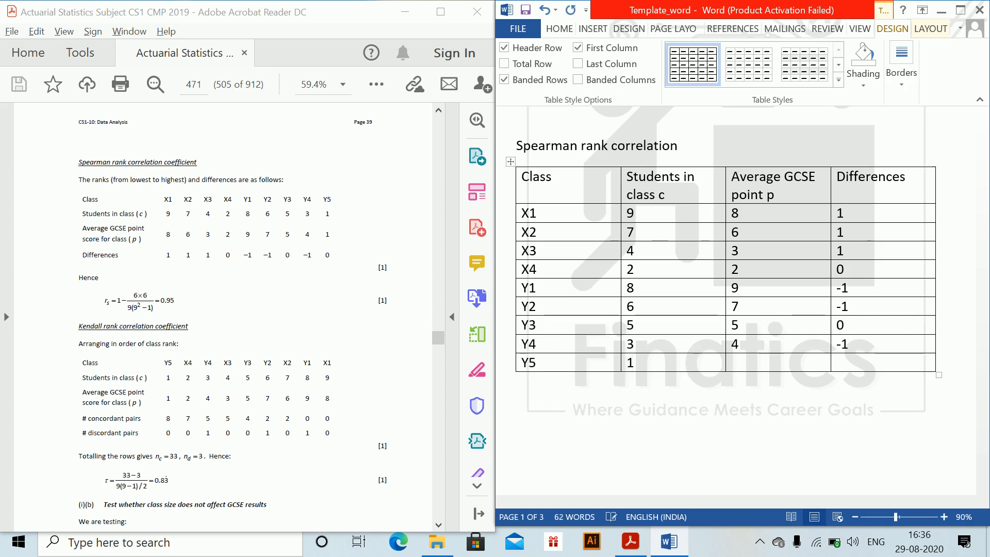
key("Tab")
type("1 ")
type("0")
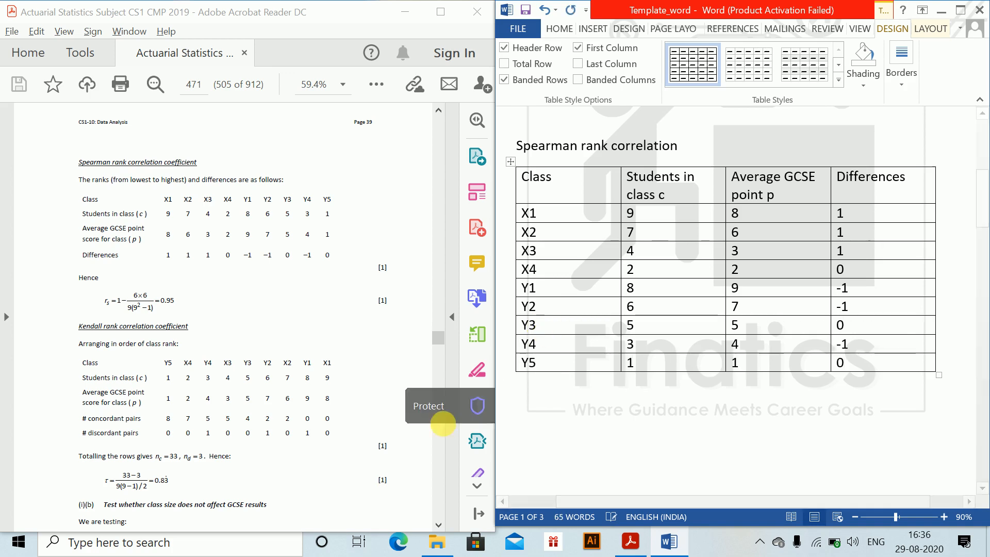
Step: Leave a blank line below the table and write "Hence"
left_click(624, 397)
key("Return")
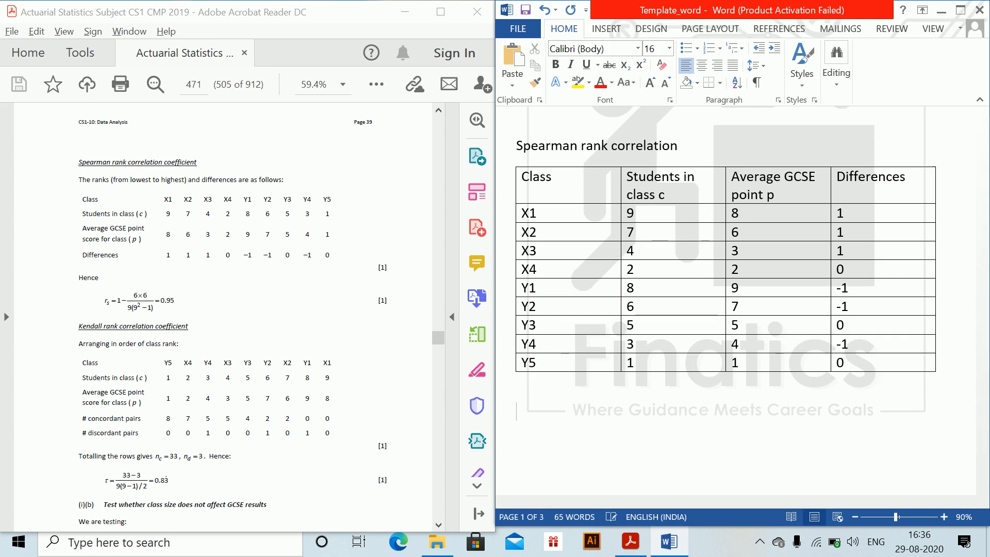
type("Hence")
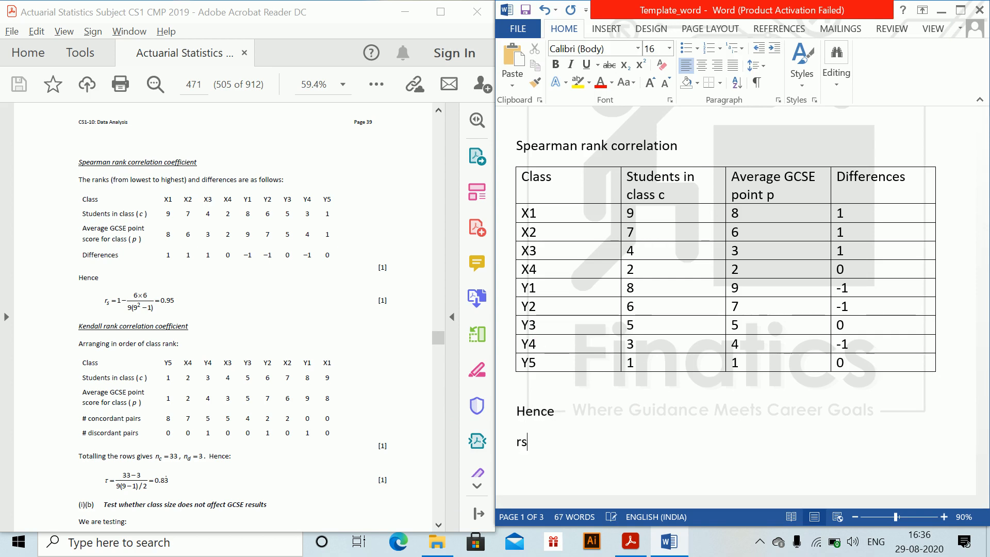
Step: Replace the plain "rs" below "Hence" with an equation starting r_s = 1 - (6*6), with s as a subscript
key("BackSpace")
key("BackSpace")
key("alt+equal")
type("r")
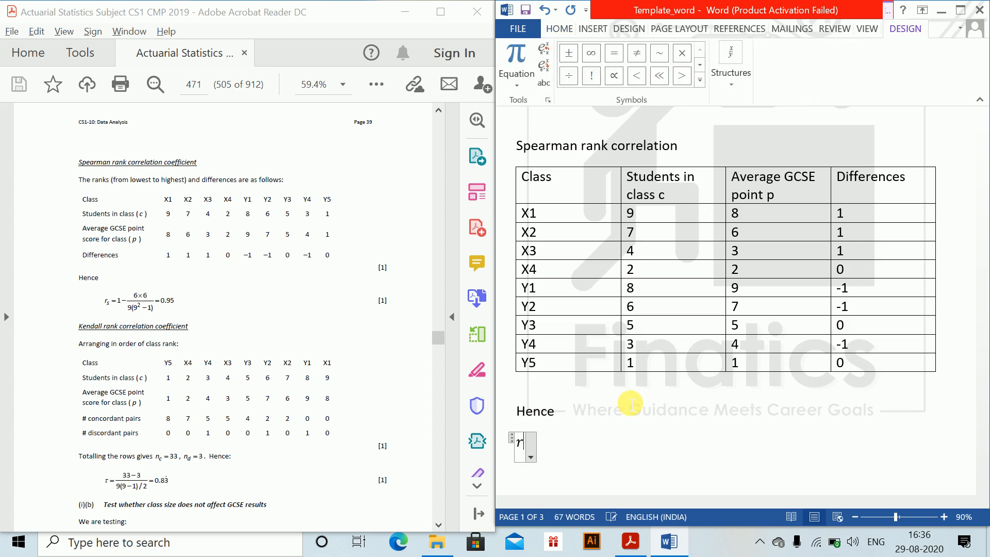
type("_s")
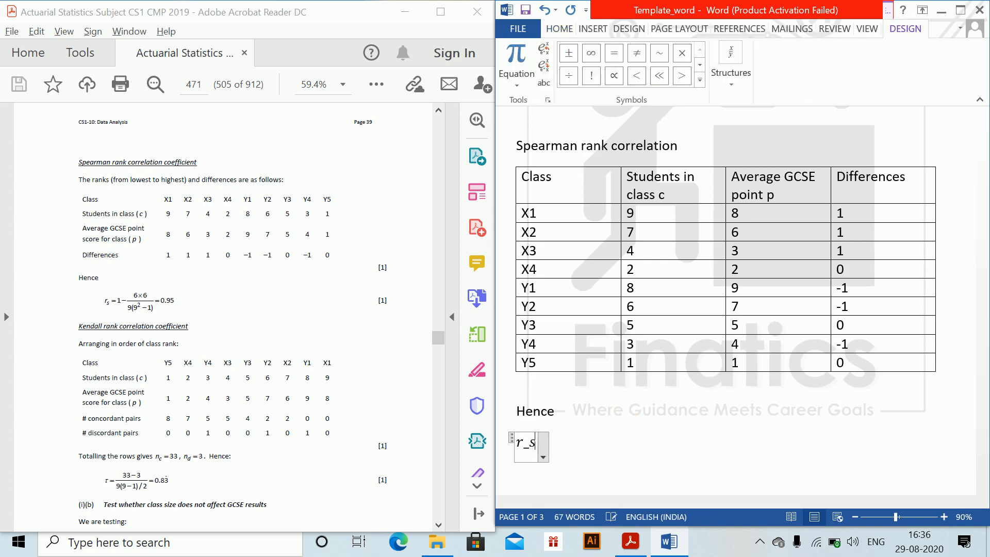
type(" = 1")
type("-(6")
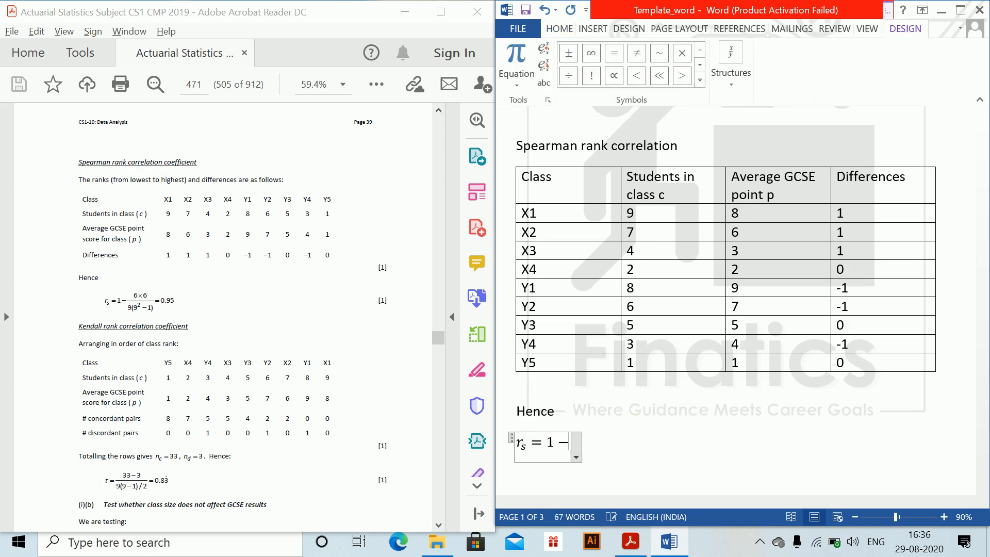
type("*")
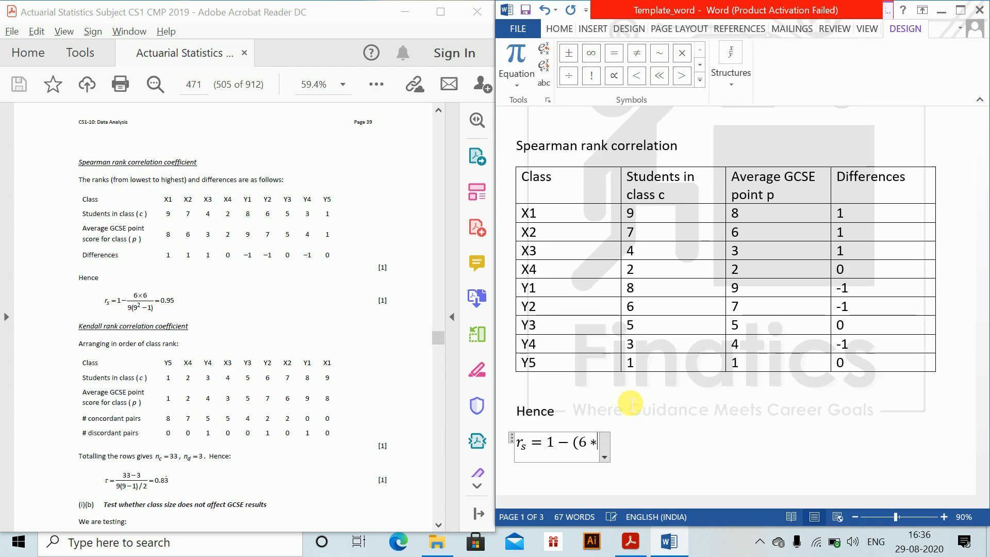
type("6)")
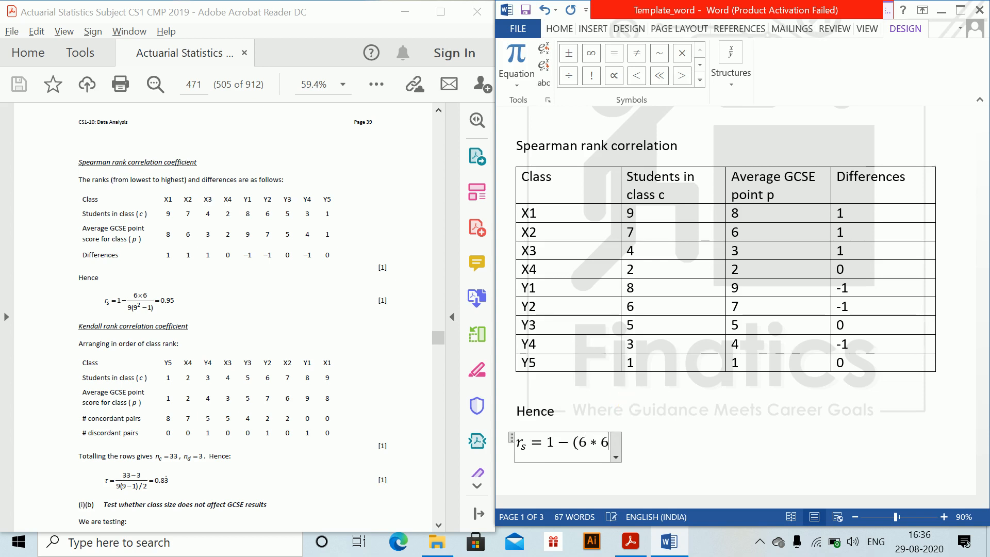
Step: Complete the equation as a fraction with denominator 9(9^2-1), followed by = 0.95
type("(")
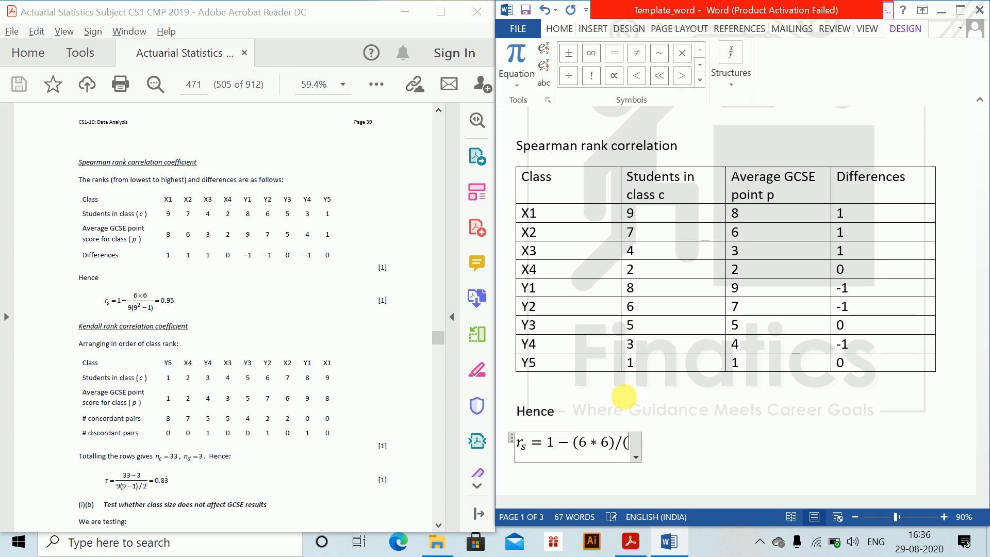
type("9(9")
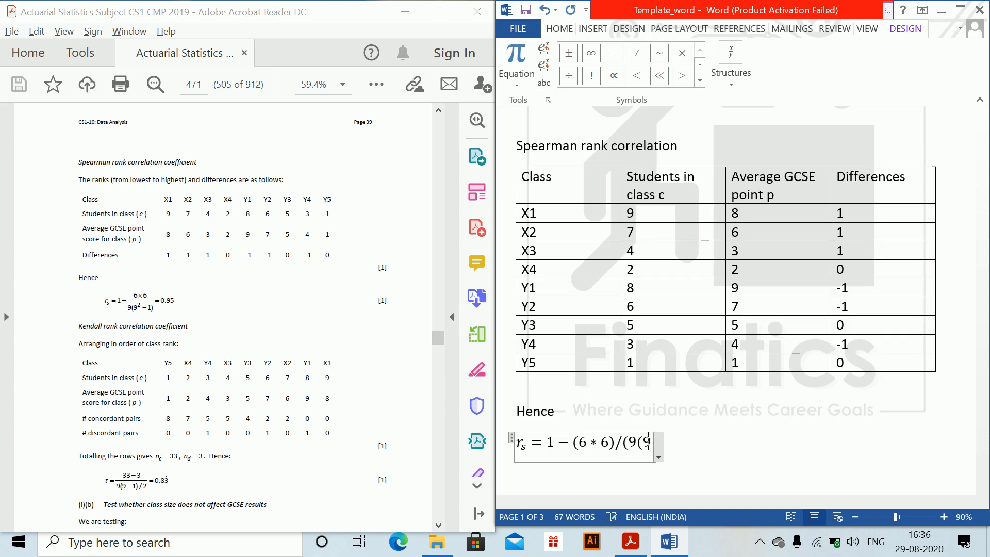
type("^2-1)) ")
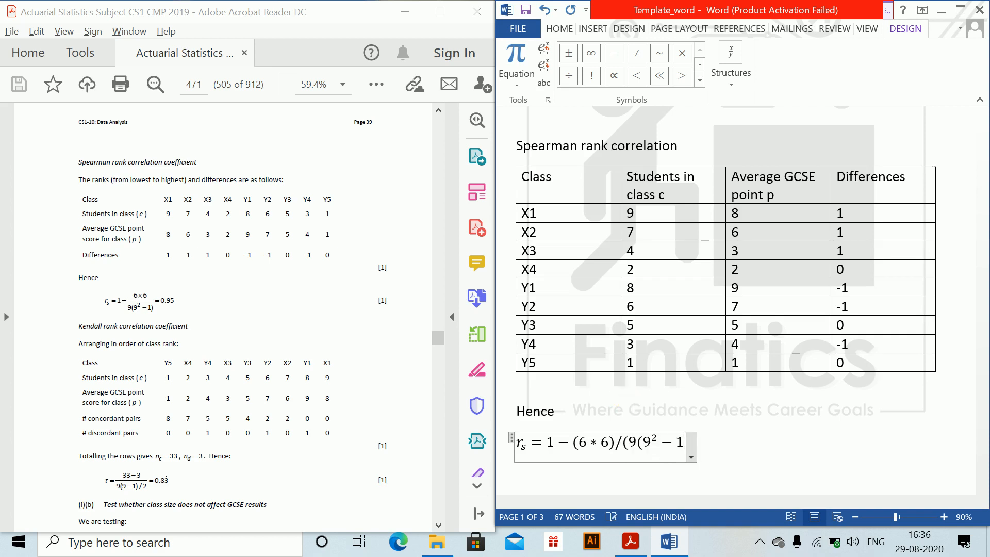
type("=")
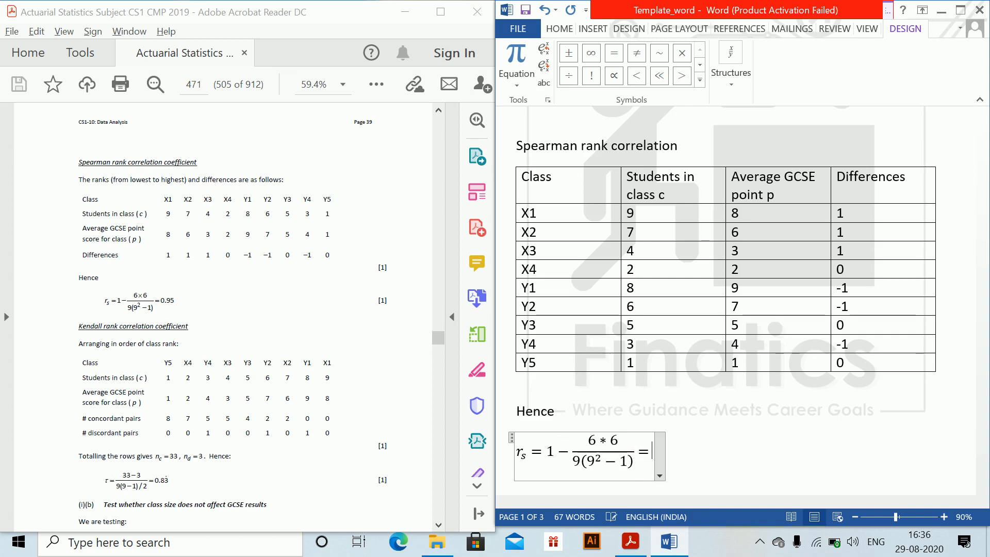
type("0.95")
key("Right")
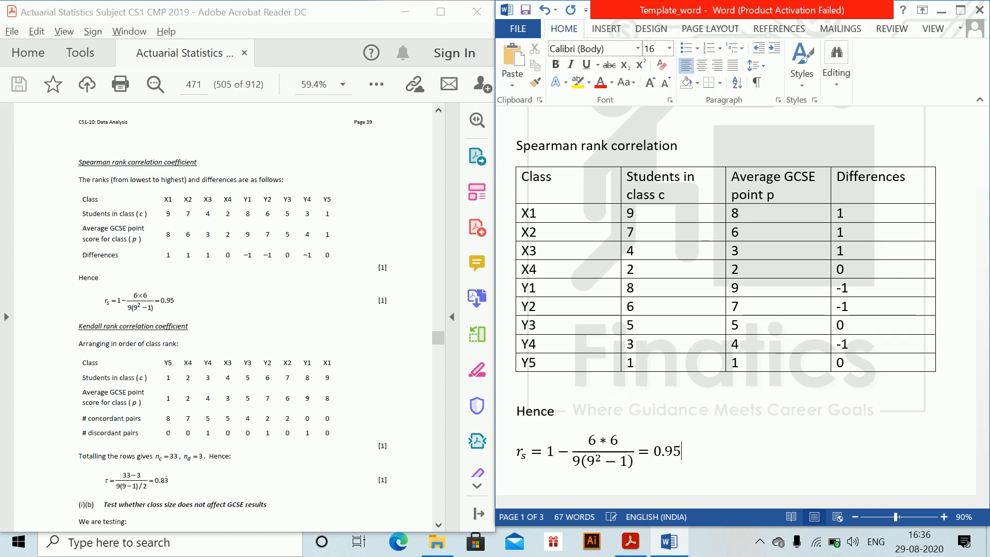
Step: Write the heading "Kendall Correlation Coefficient:" on a new line below the Spearman equation and start another line
key("Return")
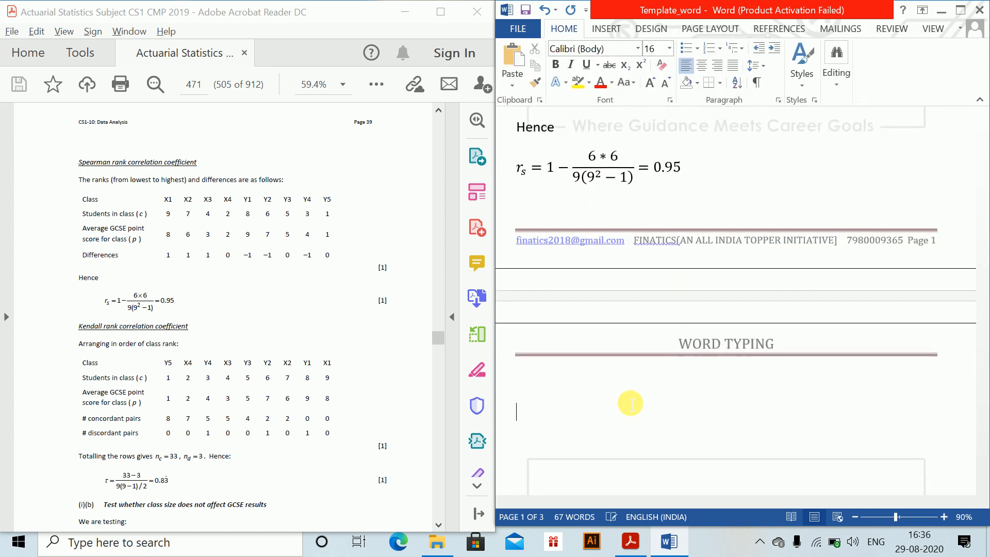
type("Kn")
key("BackSpace")
type("r")
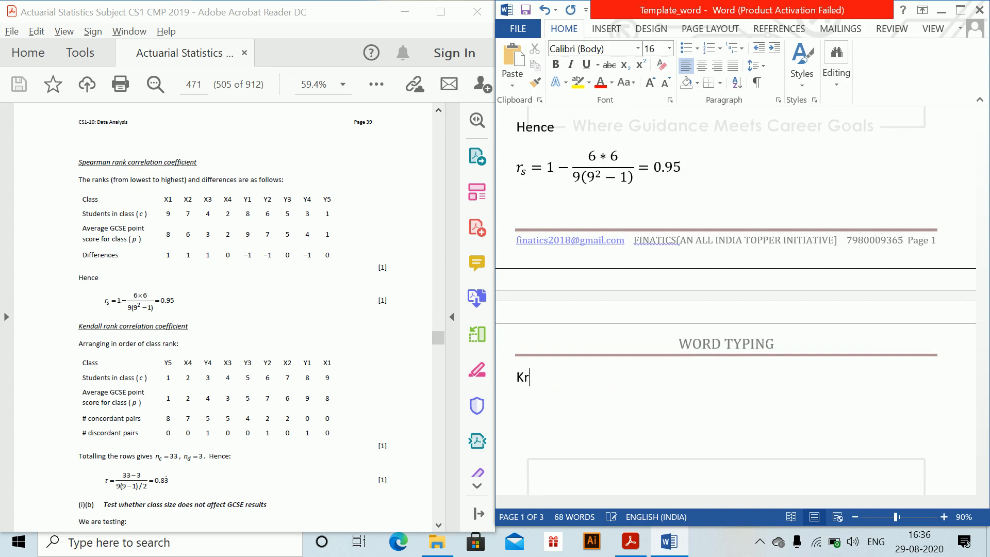
type("ndal")
key("BackSpace")
key("BackSpace")
key("BackSpace")
key("BackSpace")
key("BackSpace")
type("endall Correlation ")
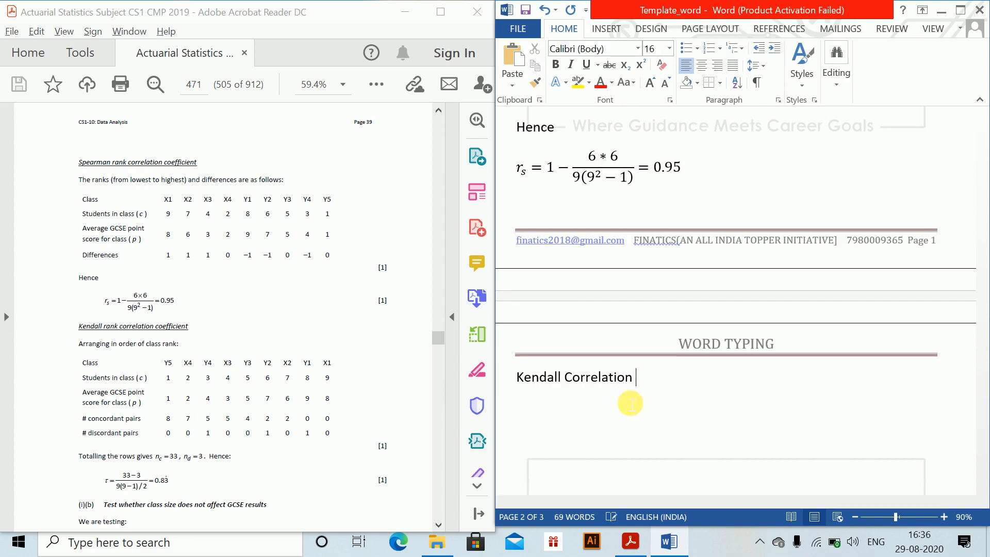
type("Coefficie")
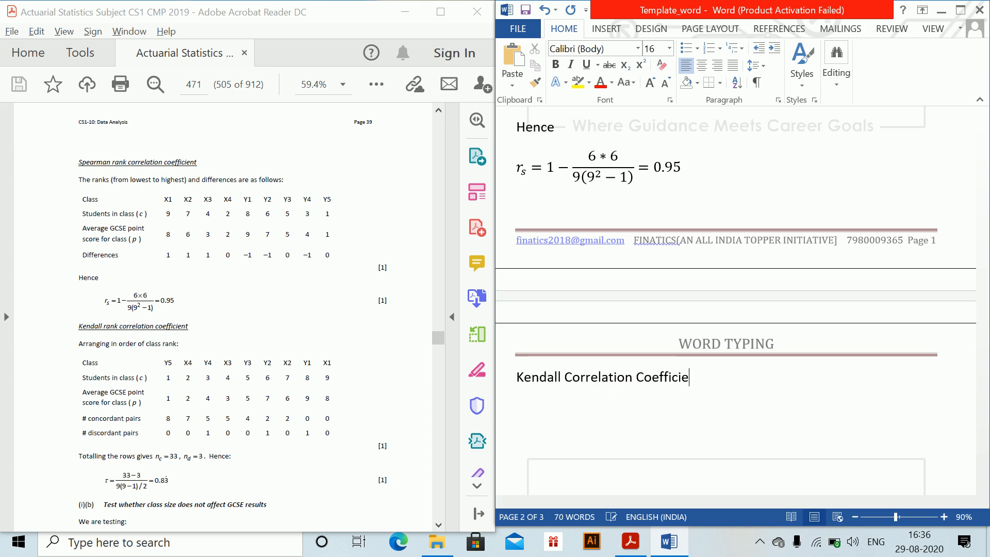
type("b")
key("BackSpace")
type("nt:")
key("Return")
Step: Copy the whole Spearman rank table and paste it below the Kendall Correlation Coefficient heading
left_click_drag(982, 251, 983, 213)
left_click(883, 175)
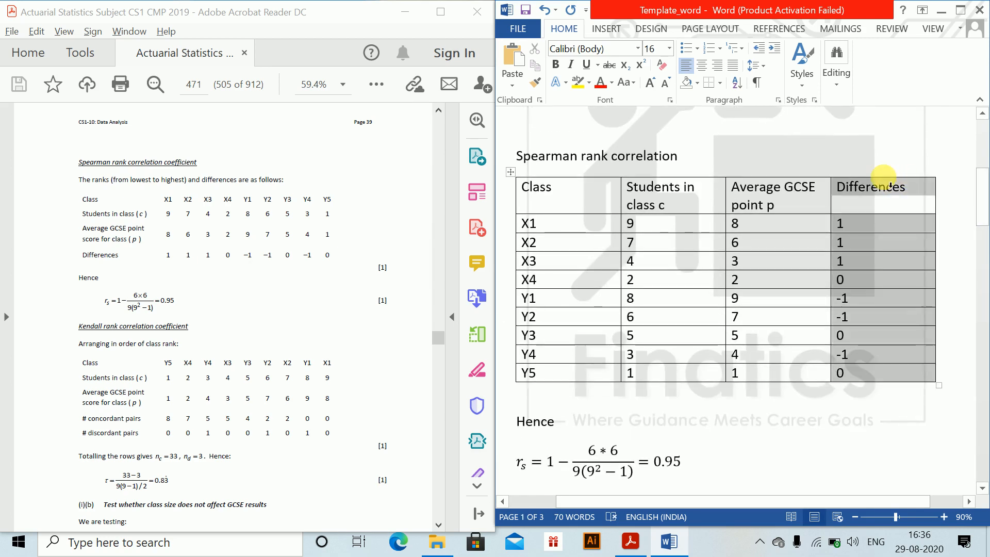
left_click(510, 172)
key("ctrl+c")
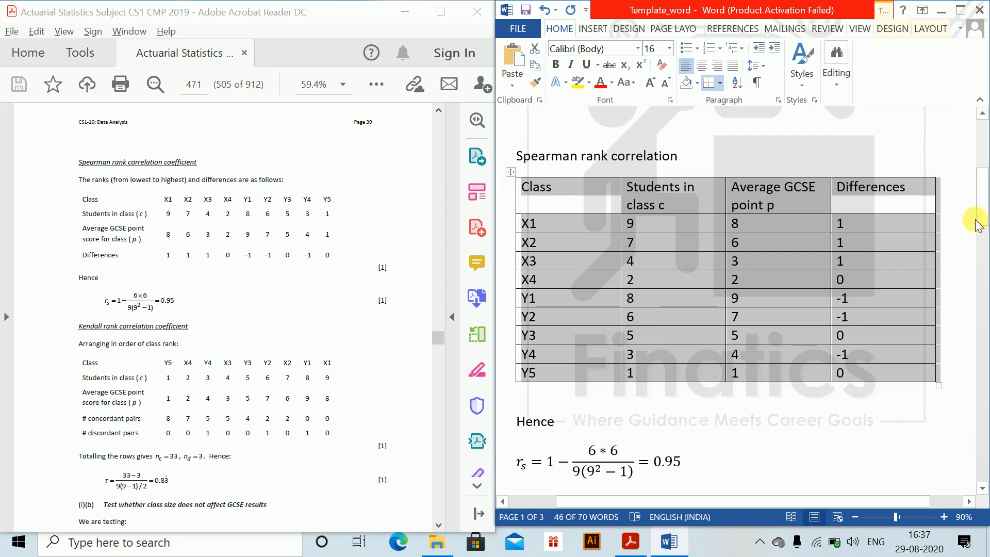
left_click_drag(978, 204, 983, 280)
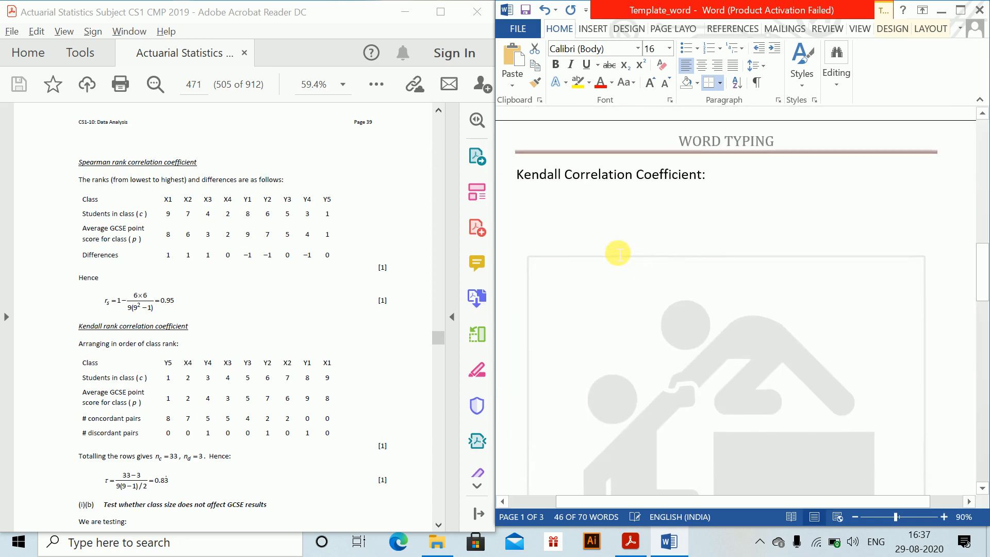
left_click(613, 248)
key("ctrl+v")
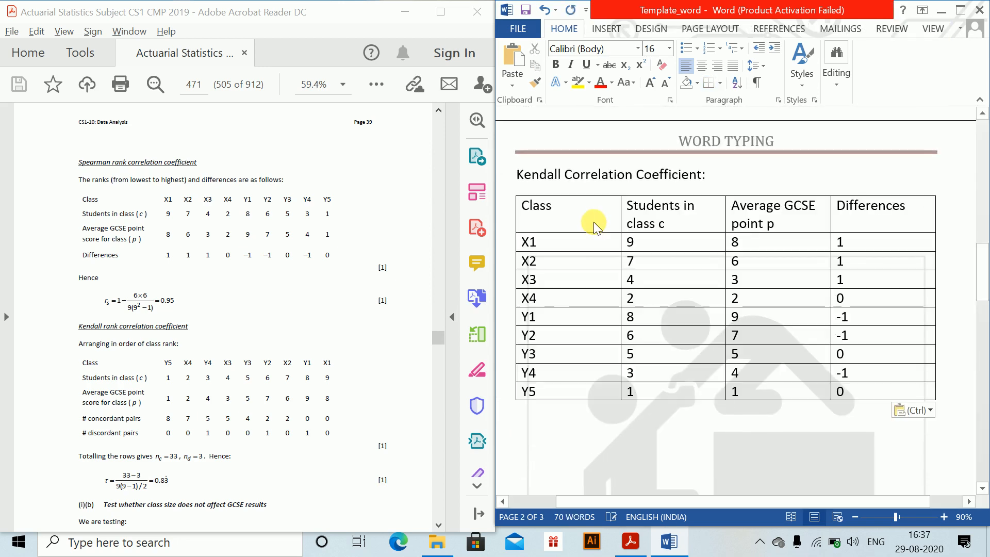
Step: Replace the "Differences" column header in the pasted table with "concordant pairs"
left_click(640, 261)
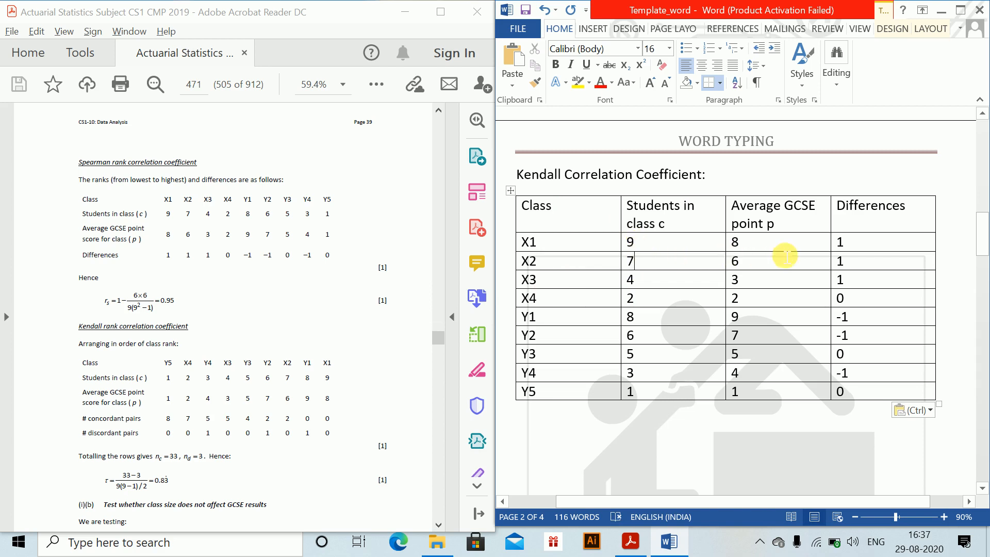
left_click(879, 240)
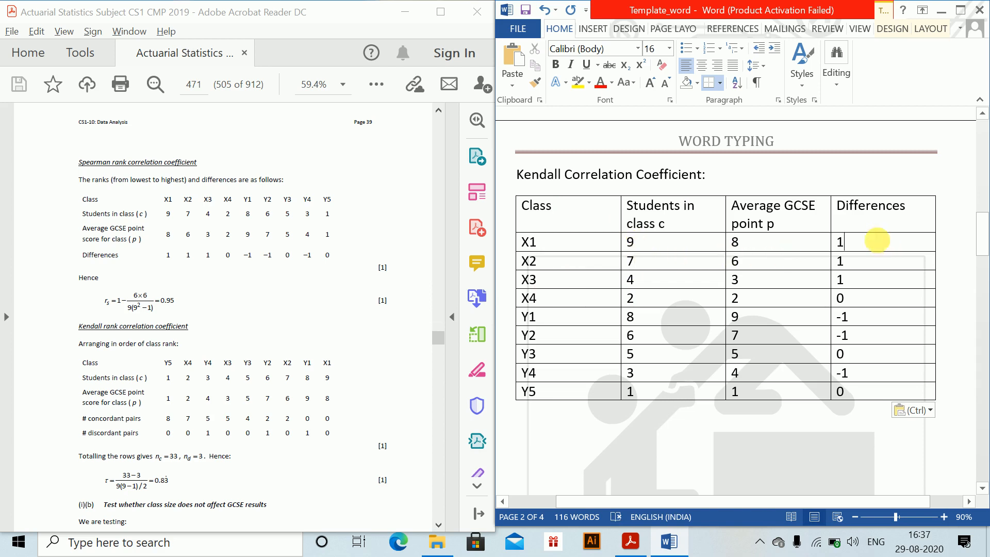
left_click(887, 208)
key("BackSpace")
key("BackSpace")
key("BackSpace")
key("BackSpace")
key("BackSpace")
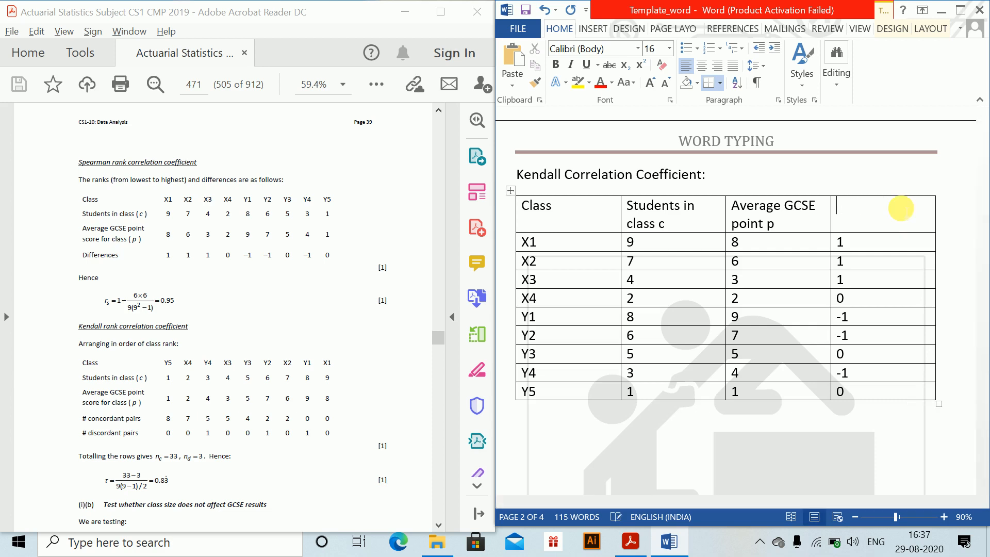
type("c")
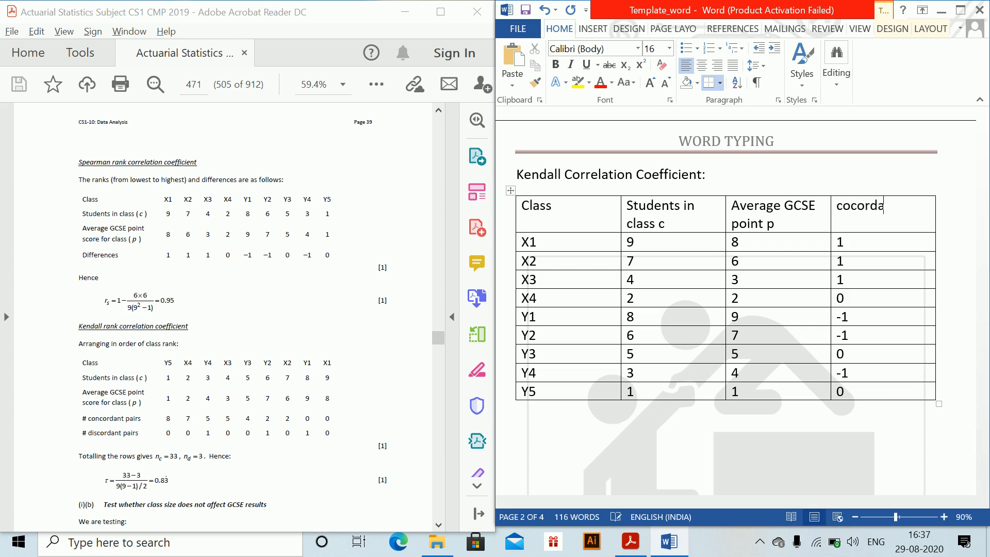
type("oncordant piars")
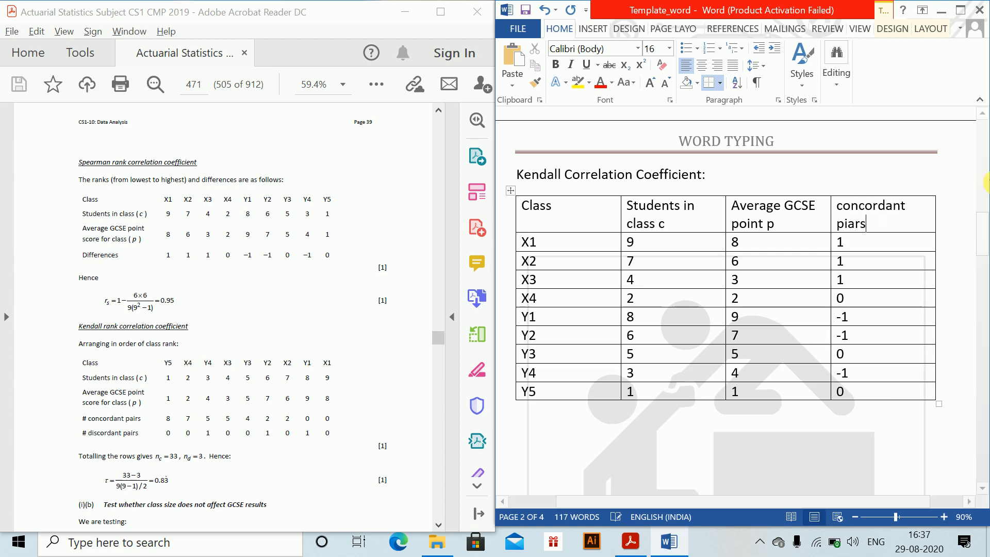
key("BackSpace")
key("BackSpace")
key("BackSpace")
key("BackSpace")
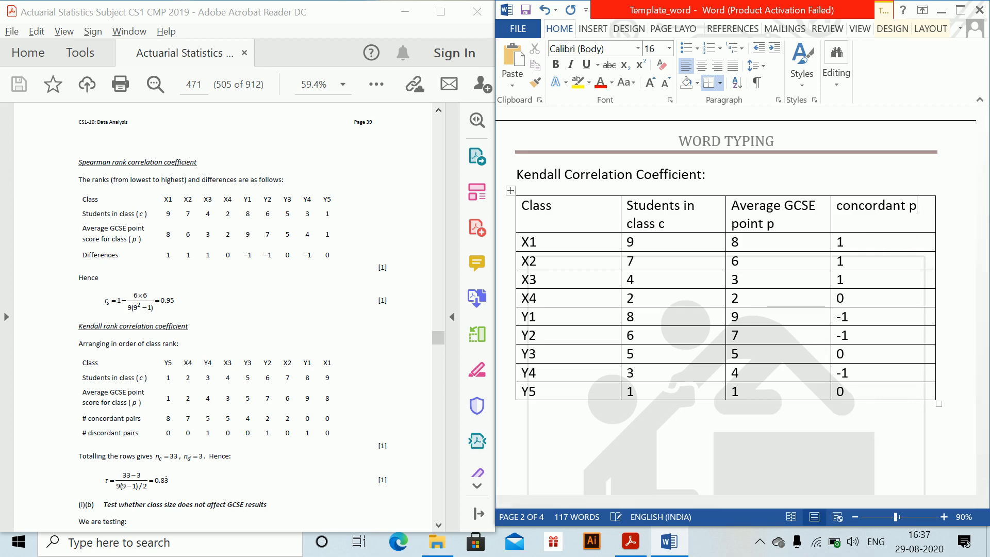
type("airs")
Step: Insert a column to the right of the concordant pairs column and head it "Discordant pairs"
left_click(939, 215)
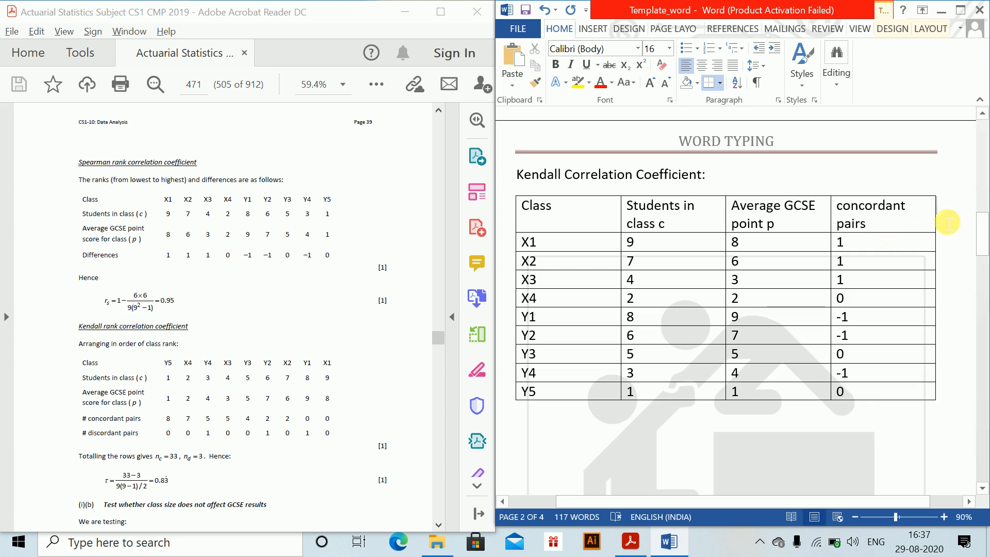
right_click(926, 224)
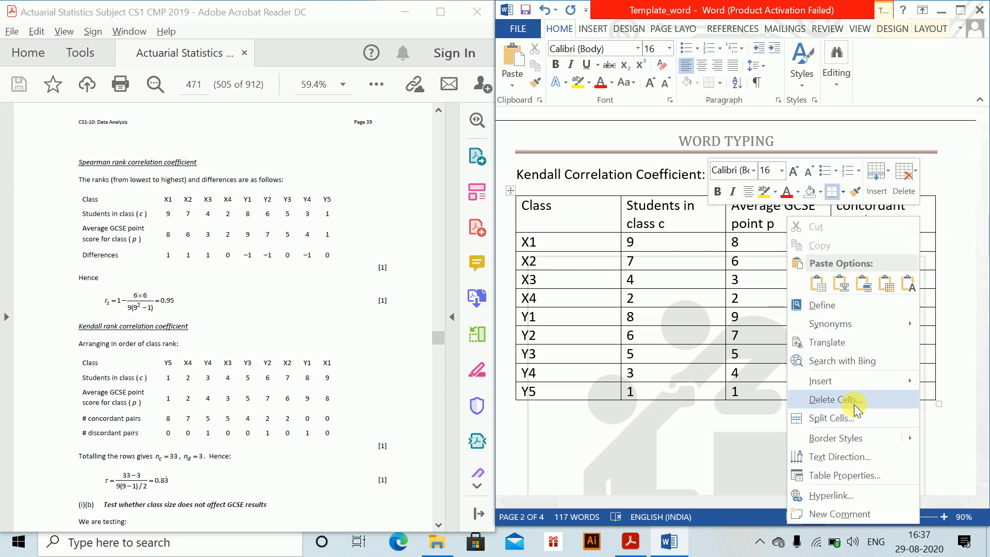
mouse_move(832, 382)
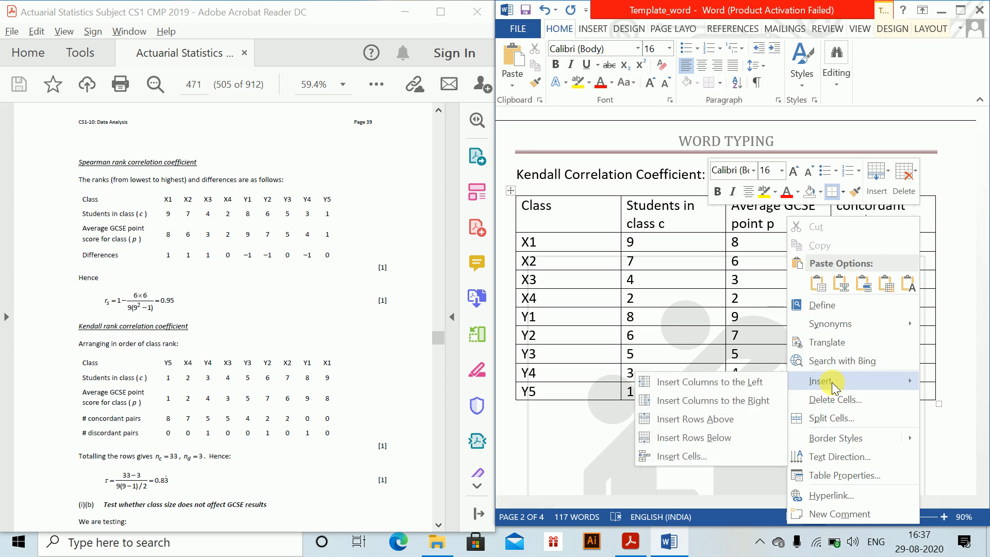
left_click(755, 400)
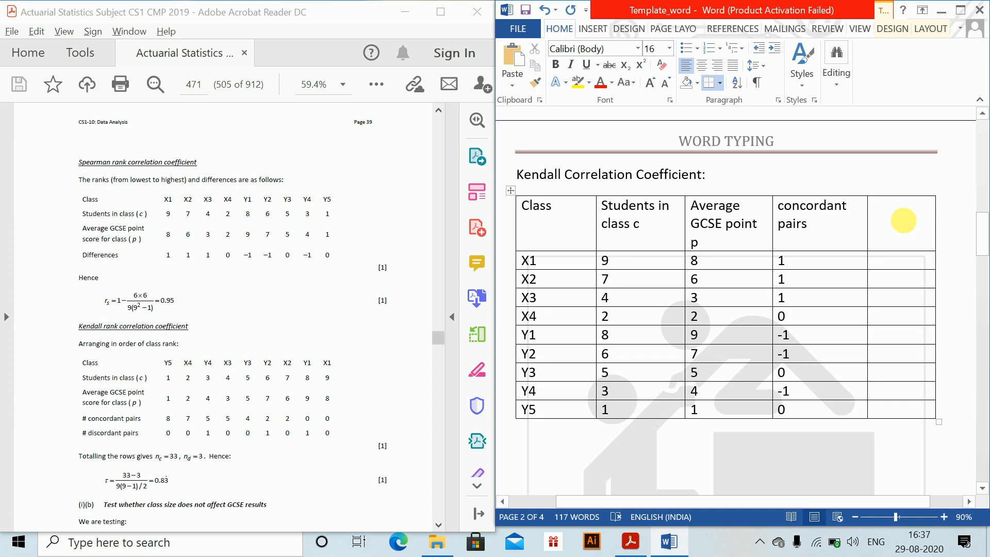
type("Disco")
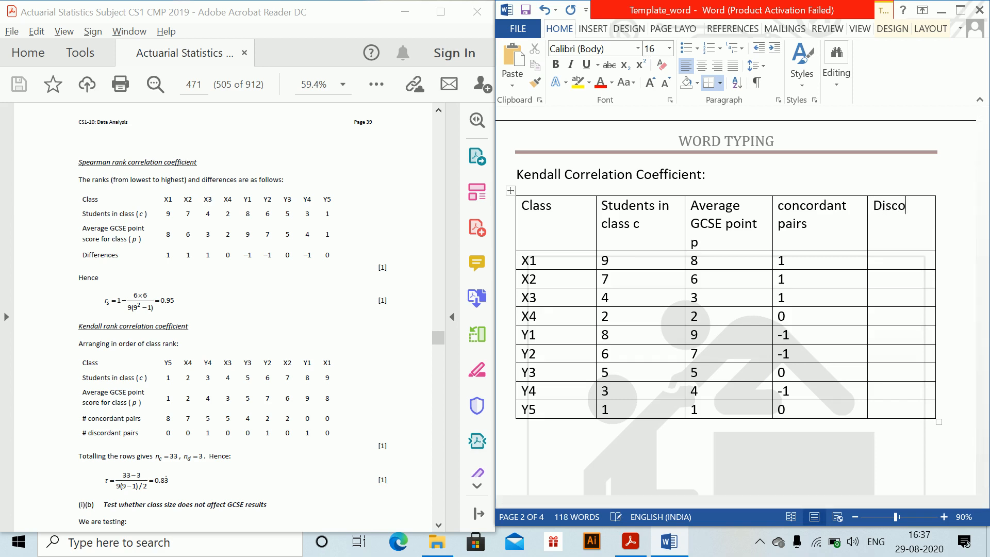
type("rdant pairs")
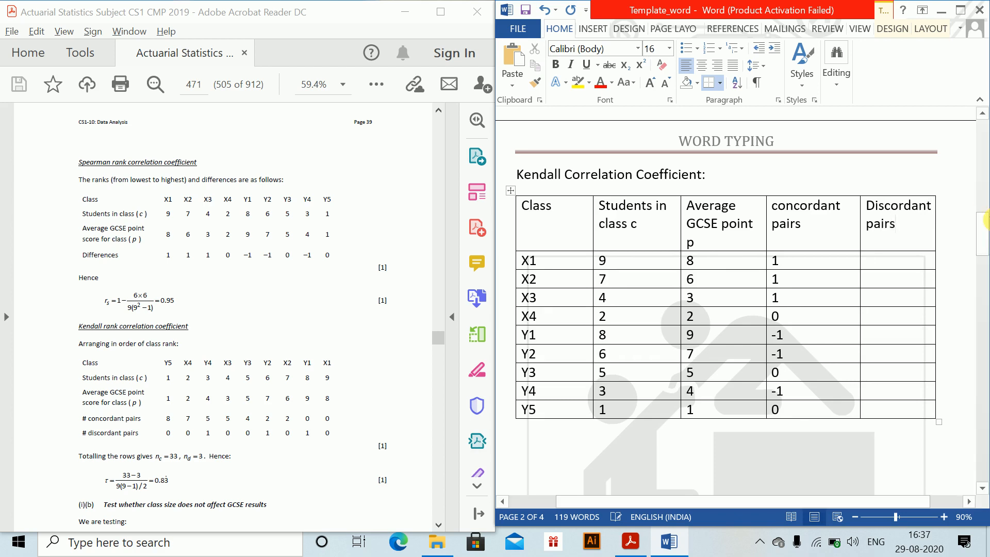
Step: Enter concordant and discordant pairs of 0 and 0 for row X1, and 2 and 0 for row X2
left_click(805, 260)
key("BackSpace")
type("0")
left_click(903, 265)
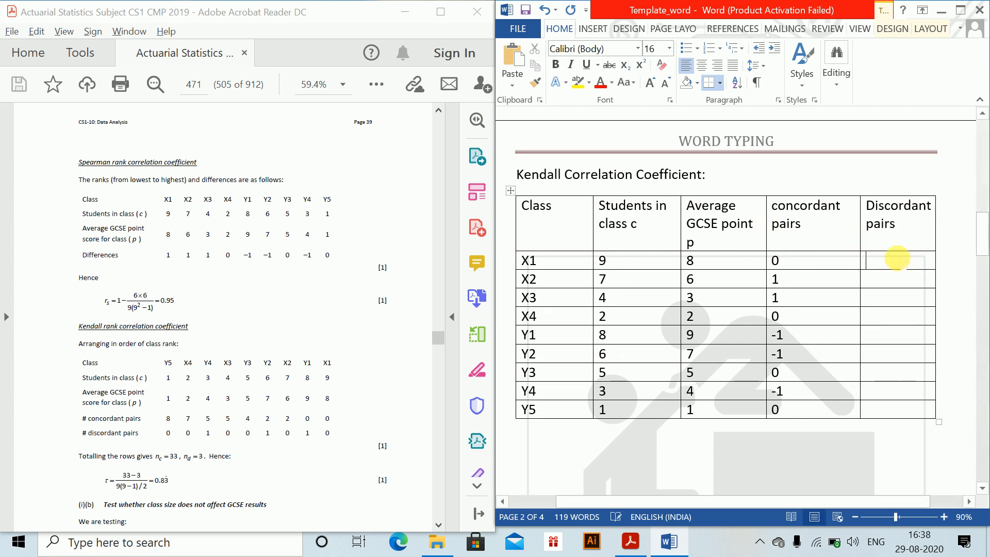
type("0")
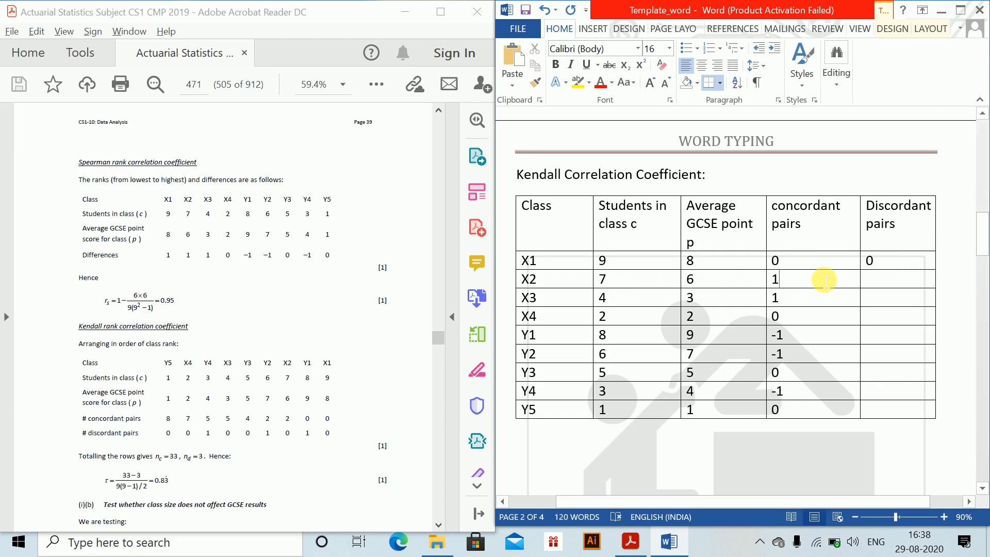
key("BackSpace")
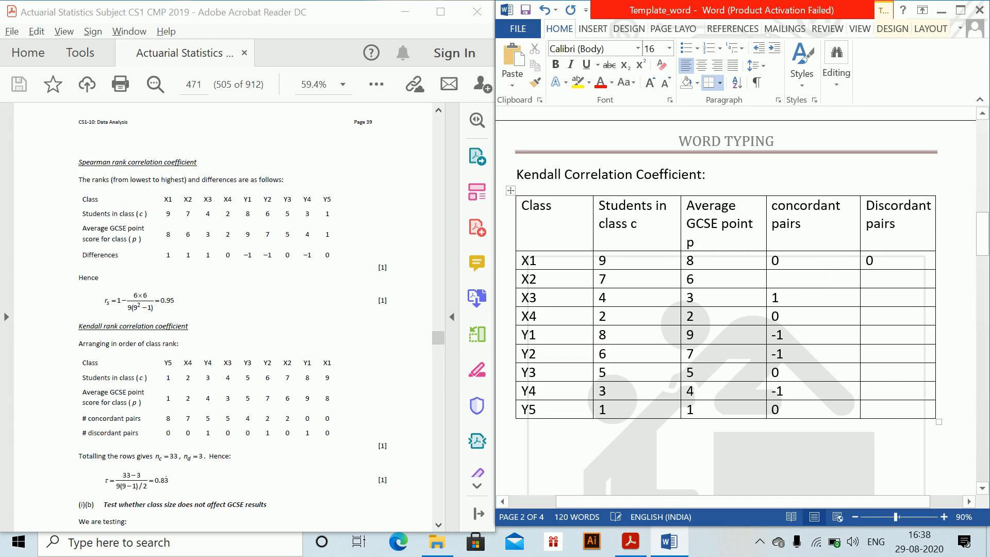
type("2")
key("Tab")
type("0")
Step: Enter concordant and discordant pairs of 5 and 0 for row X3, and 7 and 0 for row X4
left_click(805, 306)
key("BackSpace")
type("5")
key("Tab")
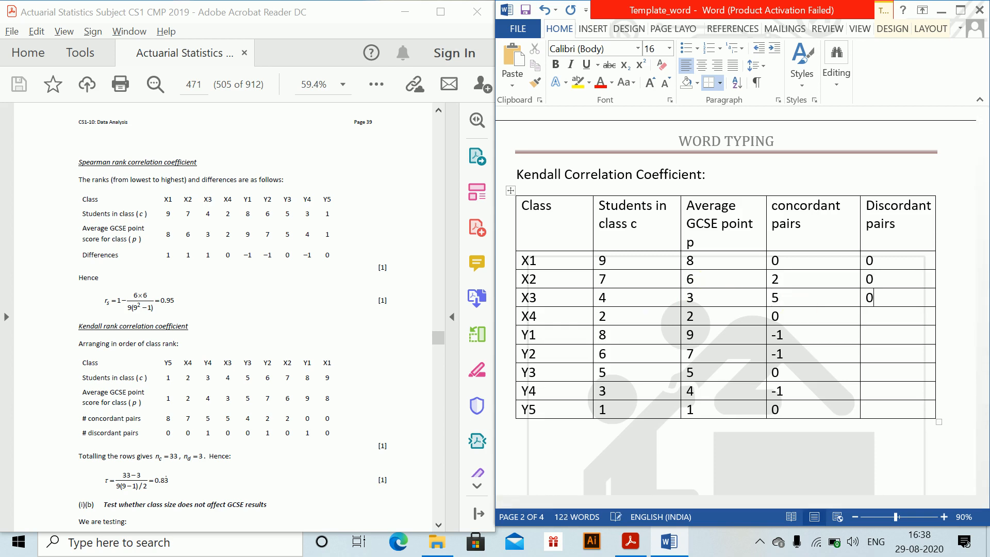
left_click(798, 318)
key("BackSpace")
type("7")
key("Tab")
type("0")
Step: Enter concordant and discordant pairs of 2 and 1 for row Y1
left_click(822, 334)
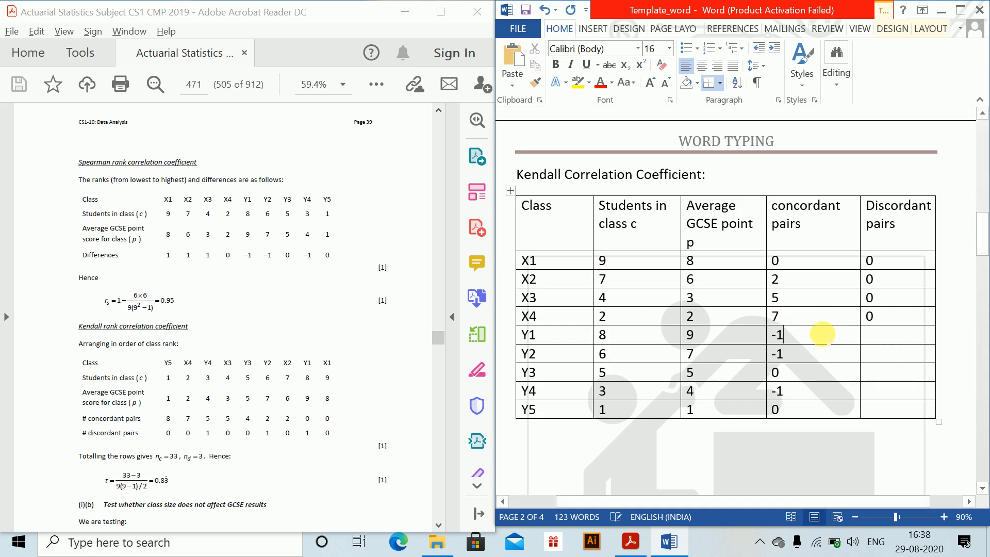
key("BackSpace")
key("BackSpace")
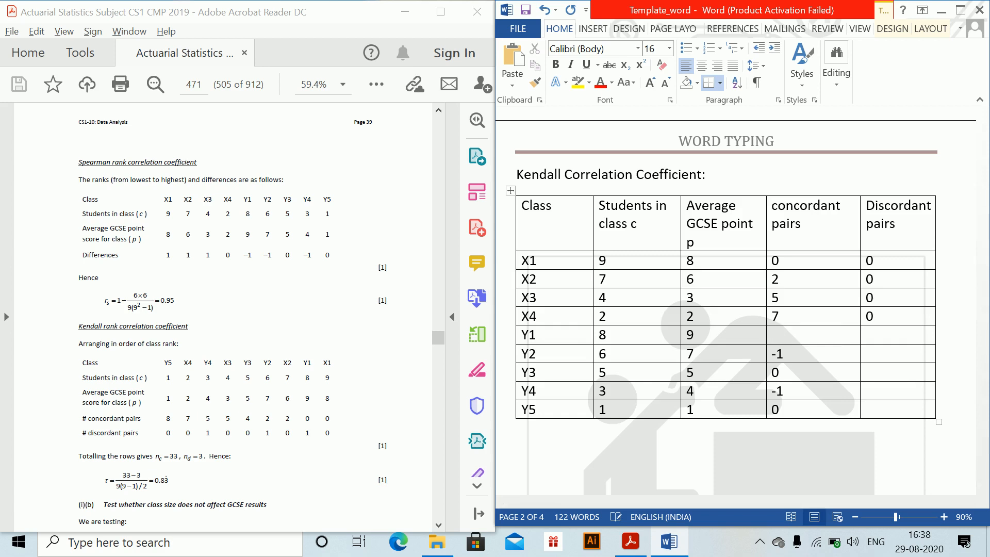
type("2")
key("Tab")
type("1")
key("Down")
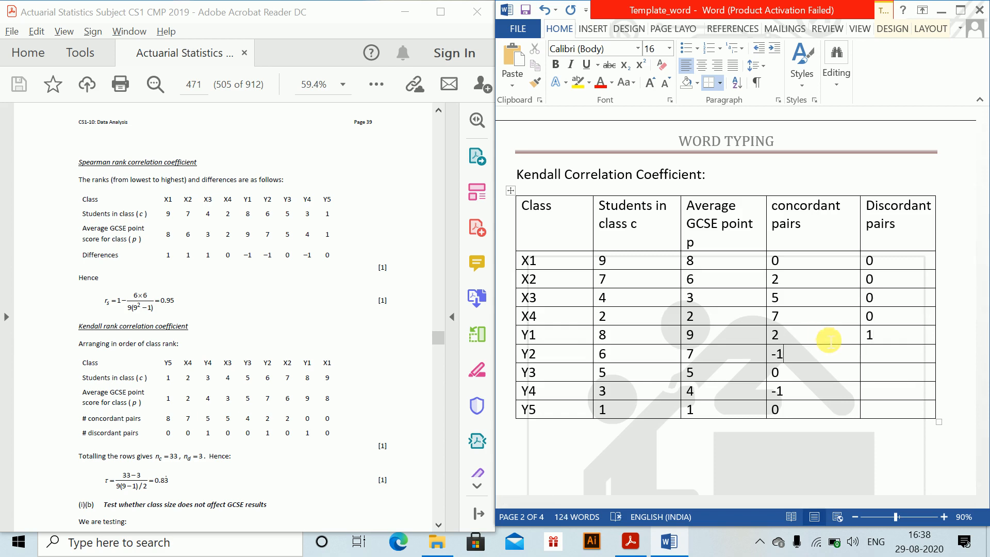
Step: Correct the concordant pairs of row Y1 to 0, and enter concordant and discordant pairs of 2 and 1 for row Y2
key("BackSpace")
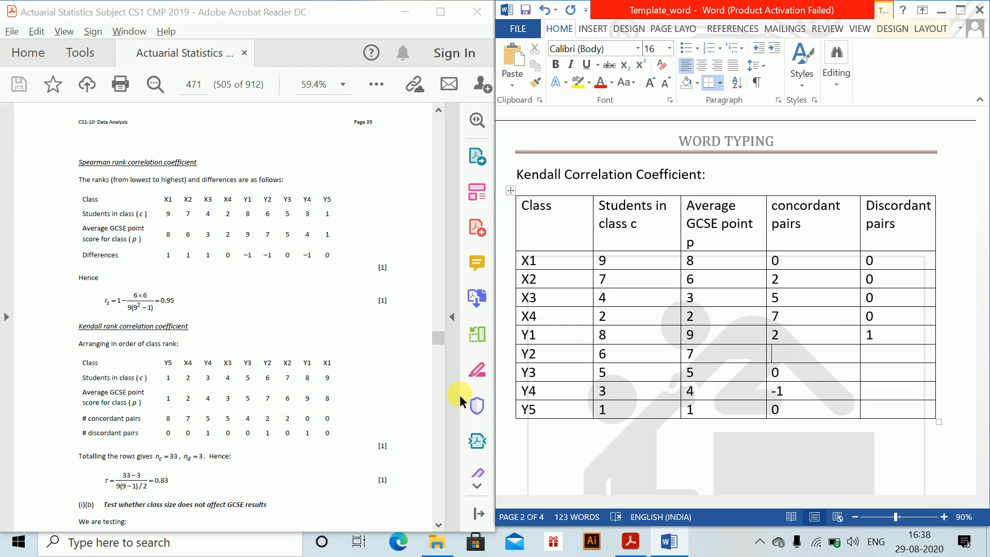
left_click(801, 335)
key("BackSpace")
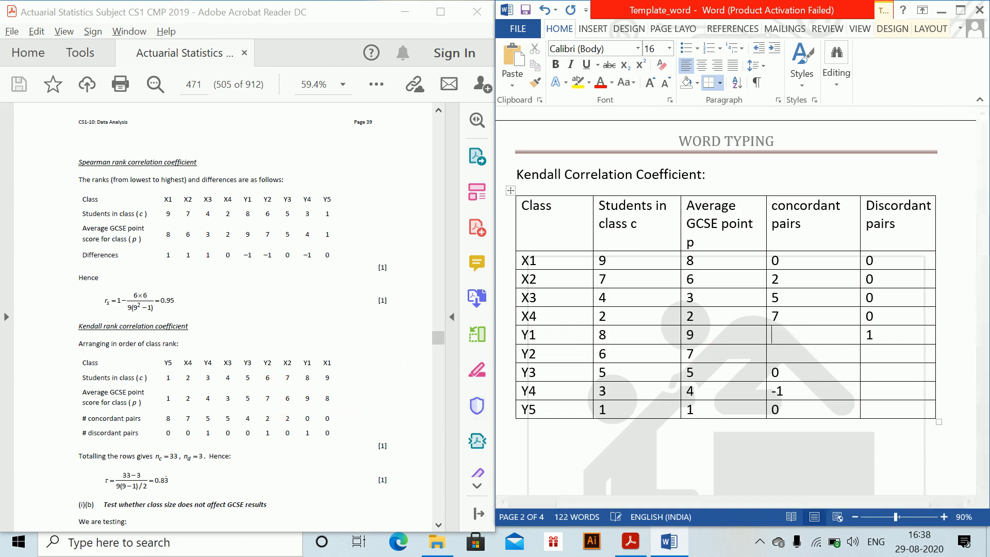
type("0")
type("2")
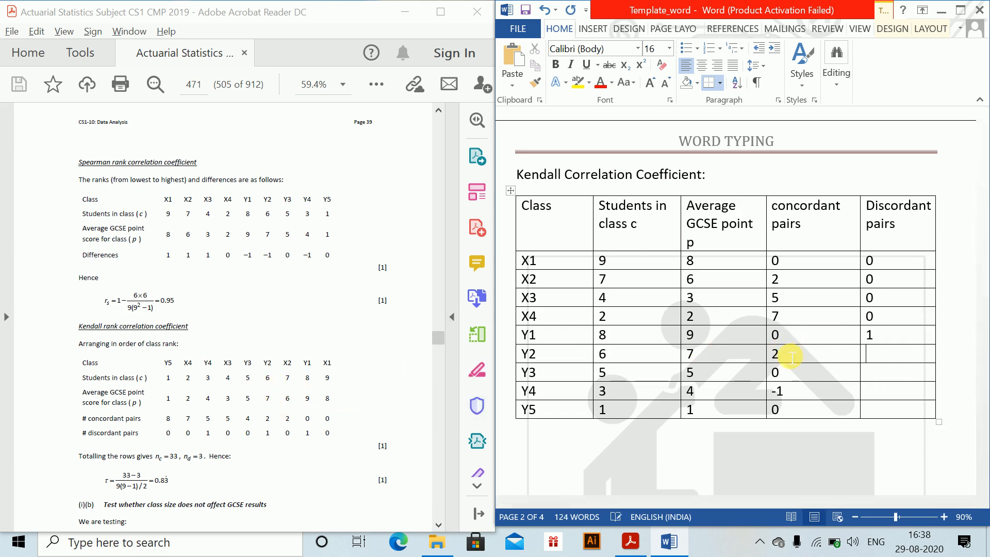
key("Tab")
type("1")
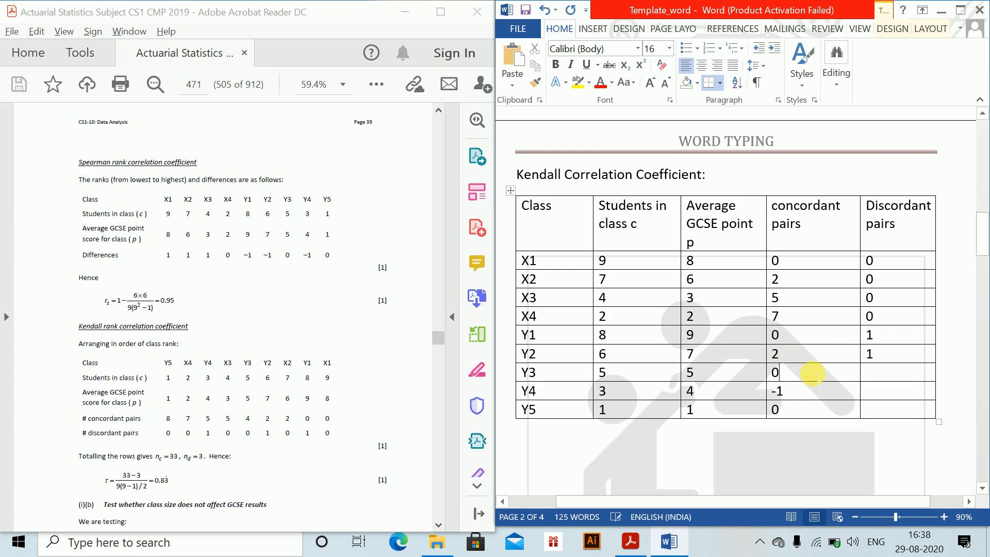
Step: Enter concordant and discordant pairs of 4 and 0 for row Y3, and 5 and 1 for row Y4
left_click(774, 371)
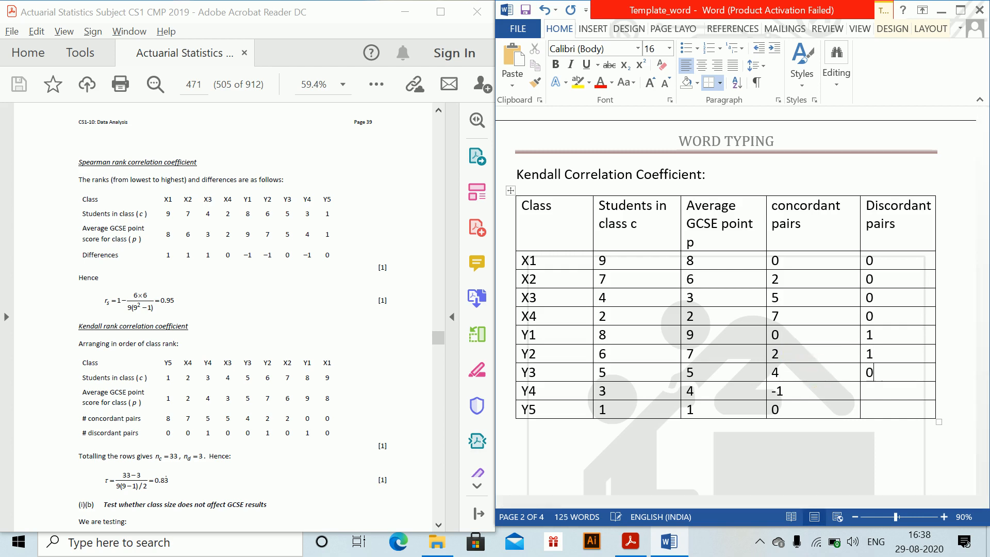
left_click(783, 391)
key("BackSpace")
type("5")
key("Tab")
type("1")
Step: Enter concordant and discordant pairs of 8 and 0 for row Y5, and write "totalling" below the table
left_click(802, 415)
key("BackSpace")
type("8")
key("Tab")
type("0")
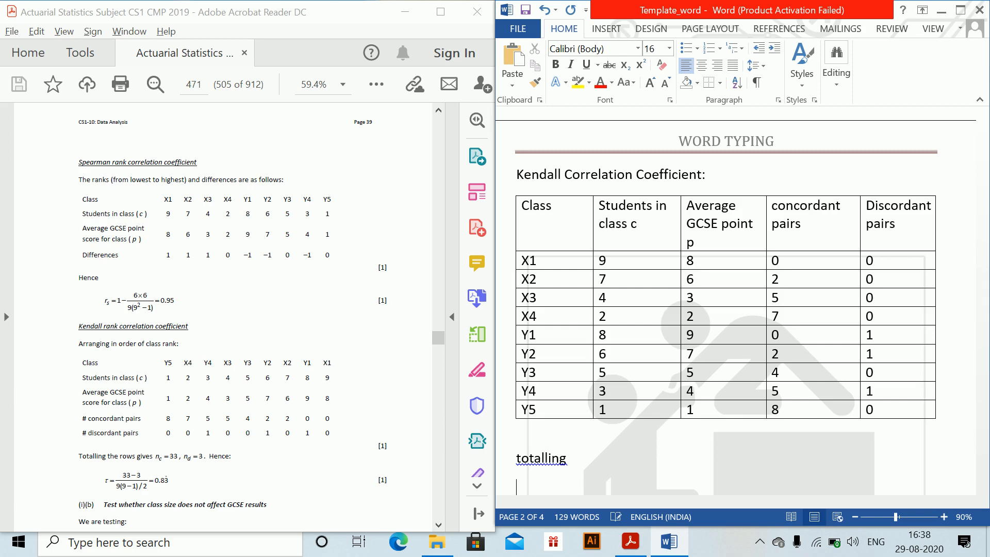
Step: Write the totals as two equations on separate lines, n_c = 33 and n_d = 3, below "totalling"
key("alt+equal")
type("n")
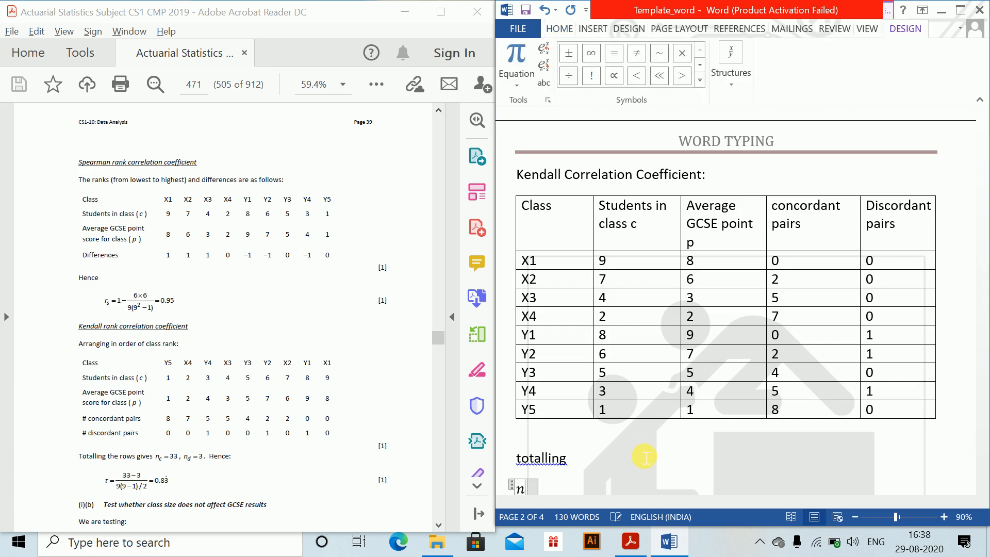
type("_c = 33")
key("Return")
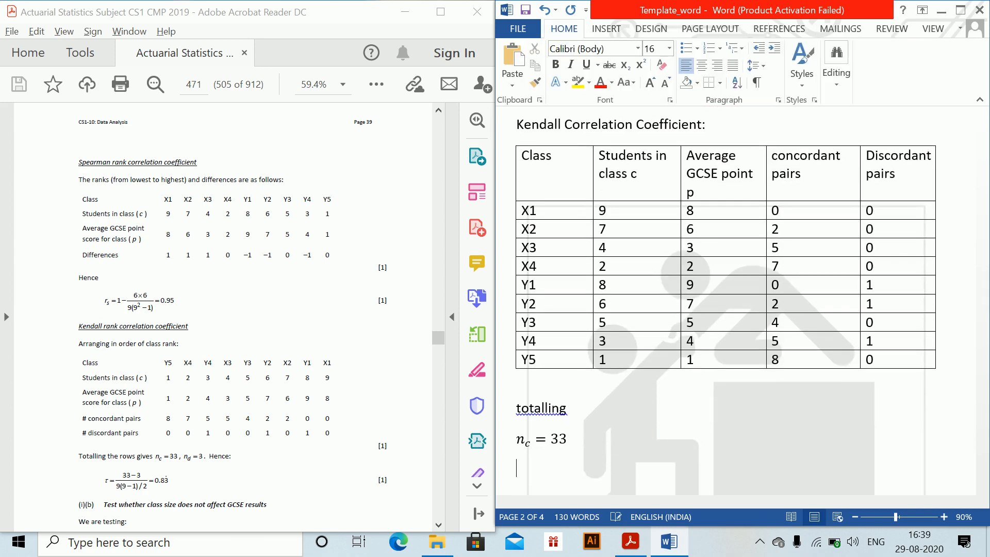
key("alt+equal")
type("n_")
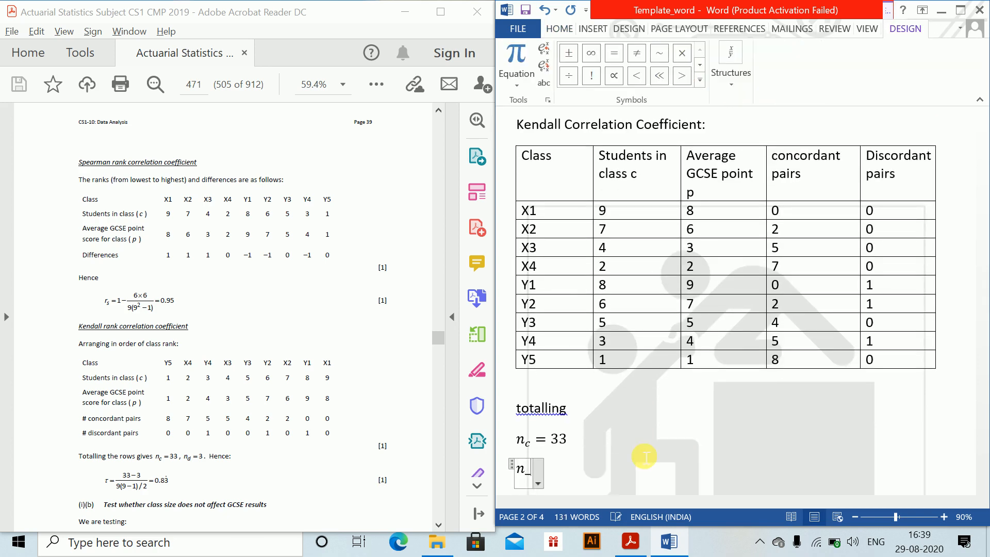
type("d = 3")
key("Return")
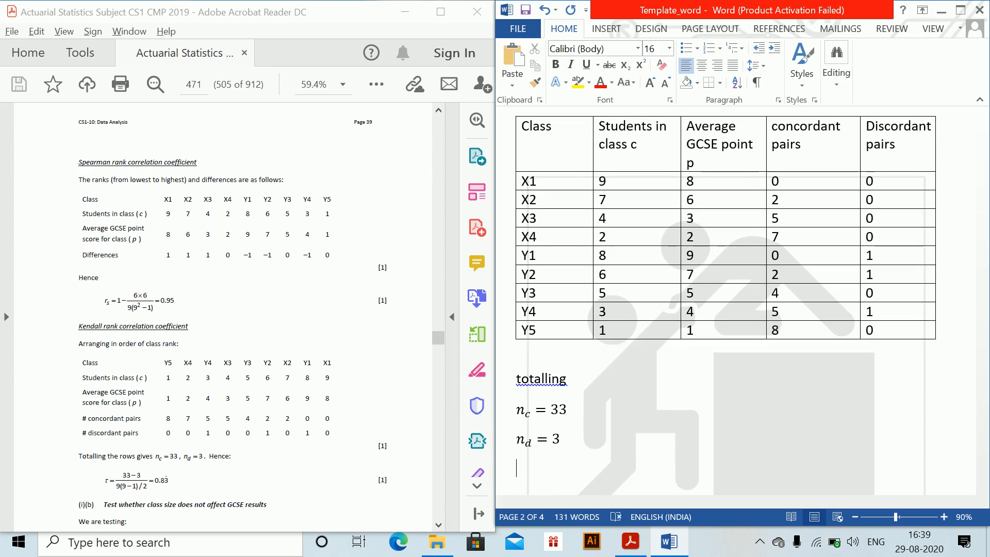
Step: Start an equation below n_d for the Kendall coefficient τ, with the fraction's numerator 33 − 3
key("alt+equal")
type("au")
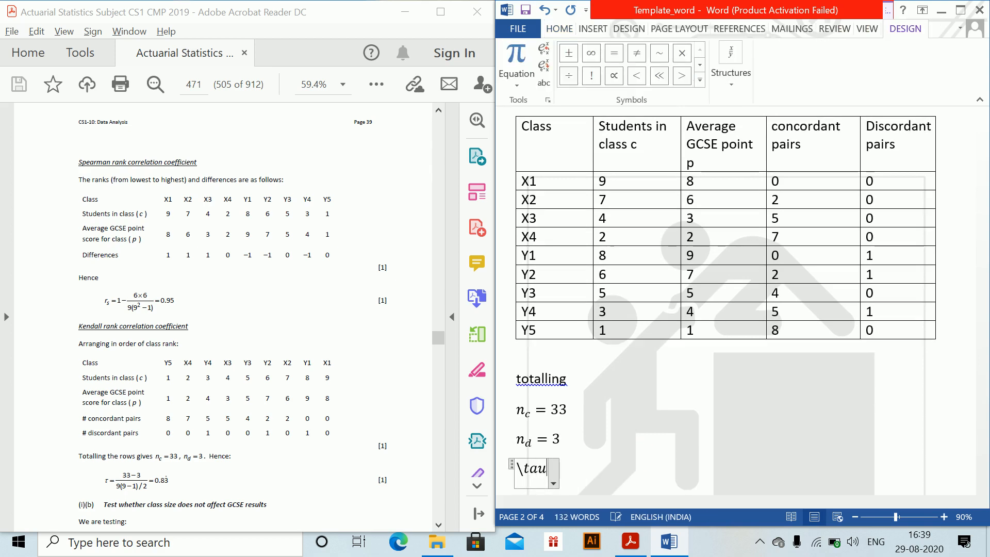
key("space")
type("=")
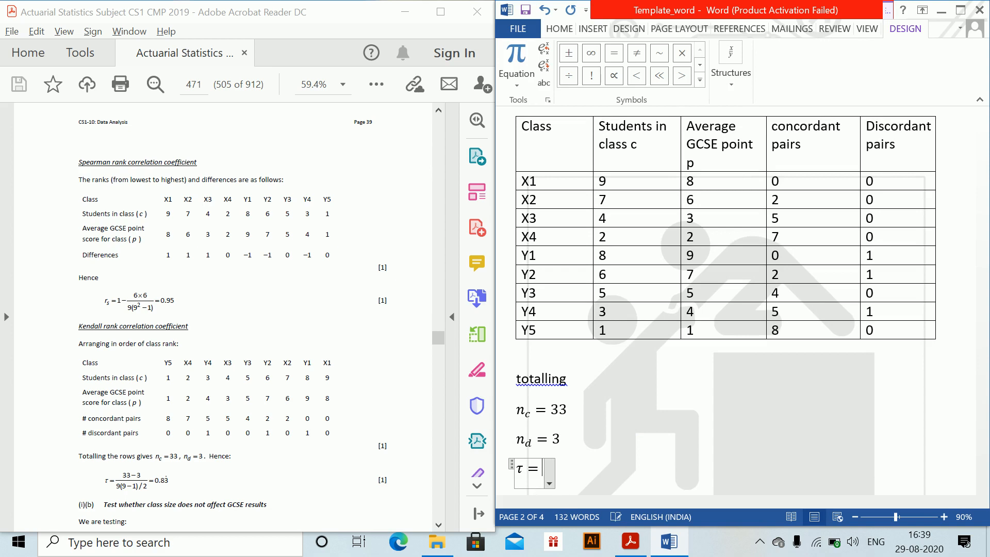
type("(33")
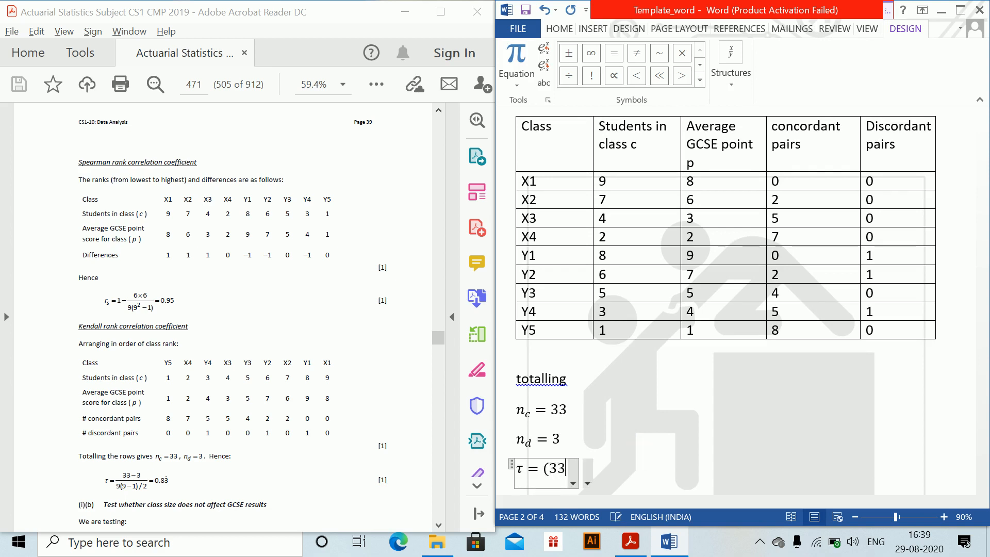
type("-3)/")
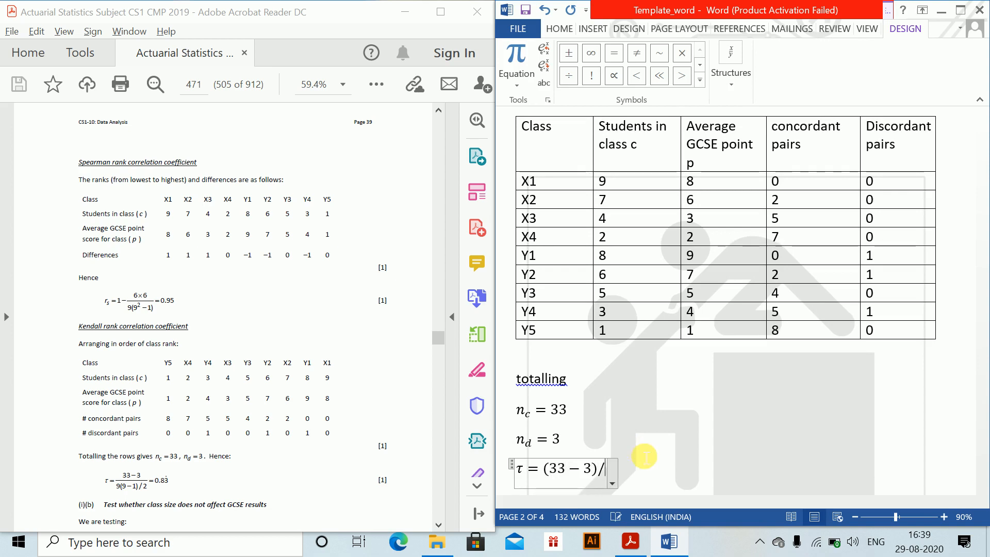
Step: Complete the τ equation with the denominator 9(9 − 1)/2 and the result 0.83
type("(9(")
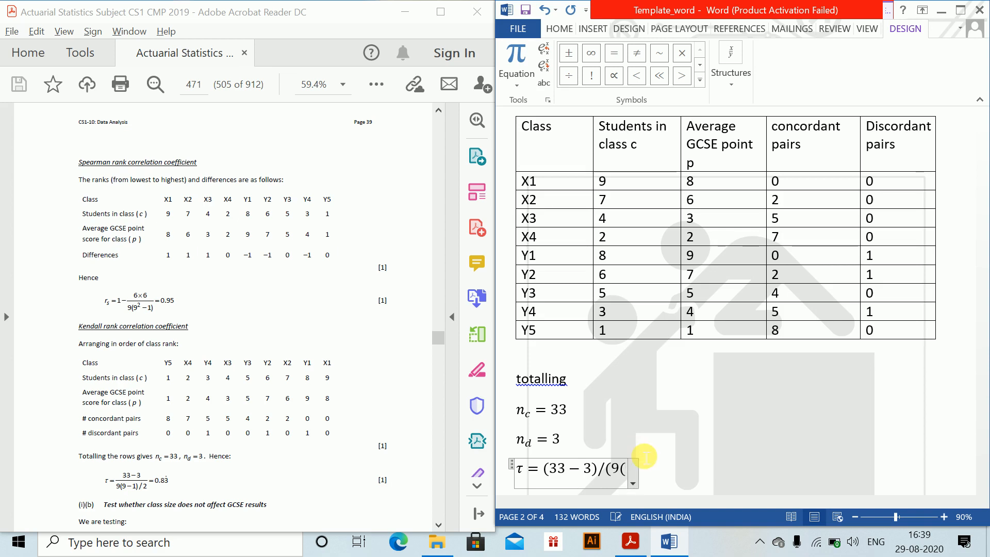
type("9-1")
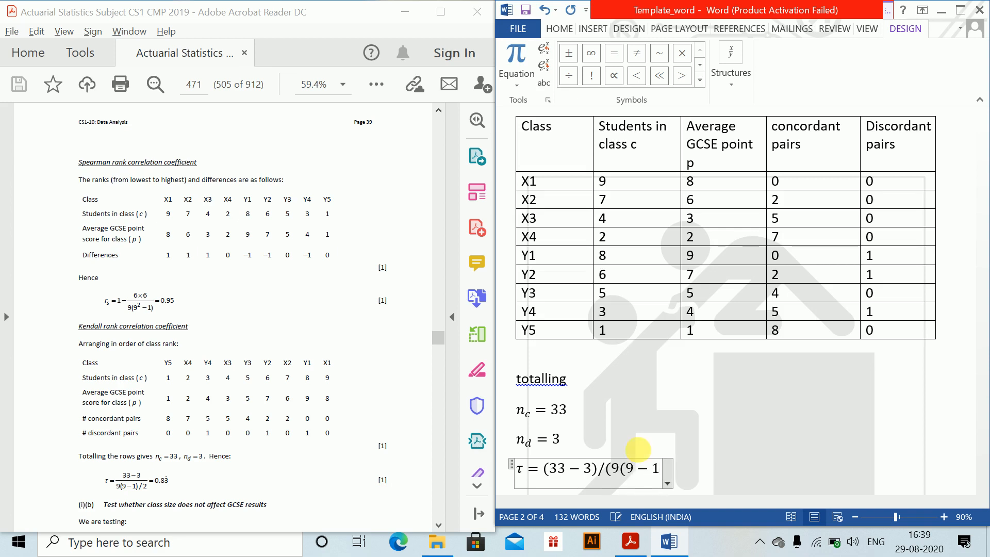
type(")")
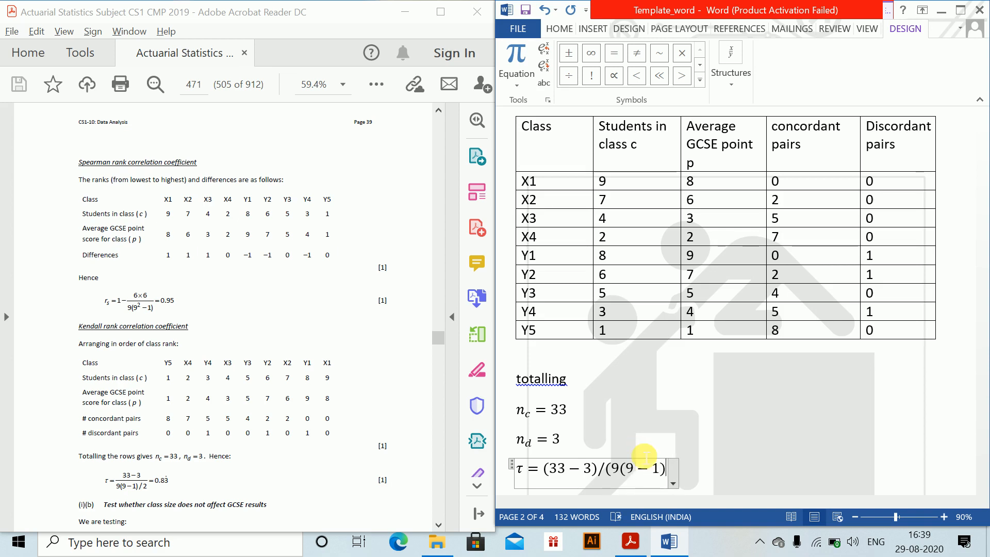
type(")")
key("space")
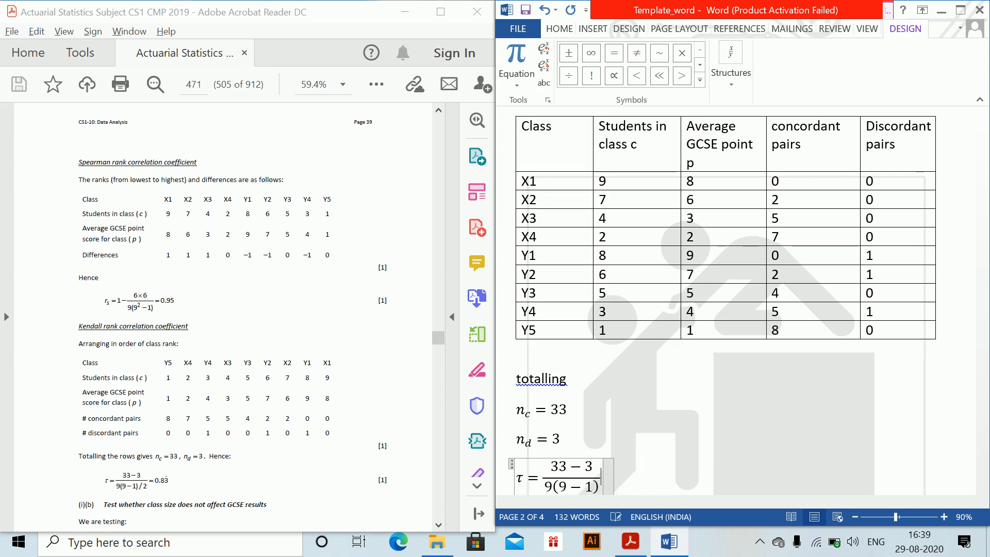
left_click_drag(985, 266, 985, 273)
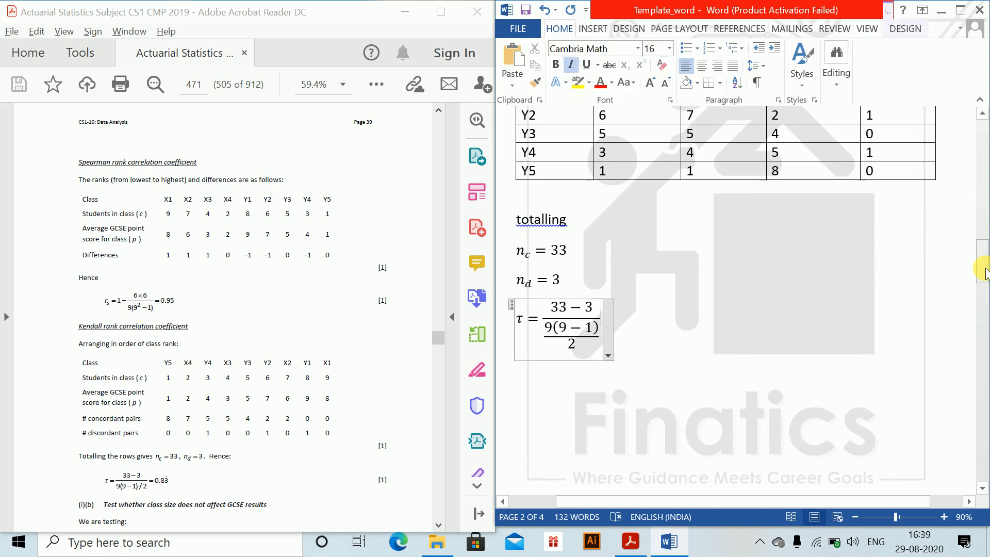
type("= ")
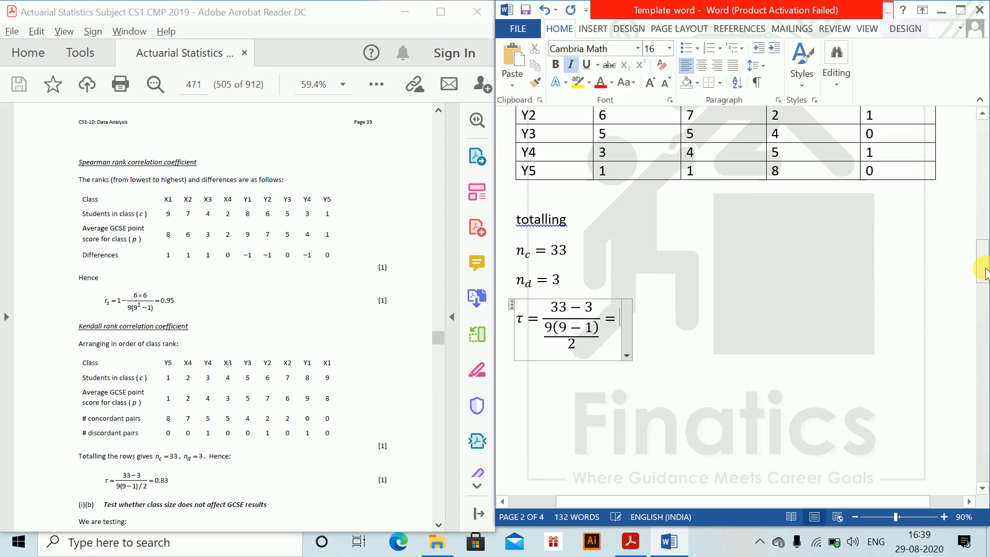
type("0.83")
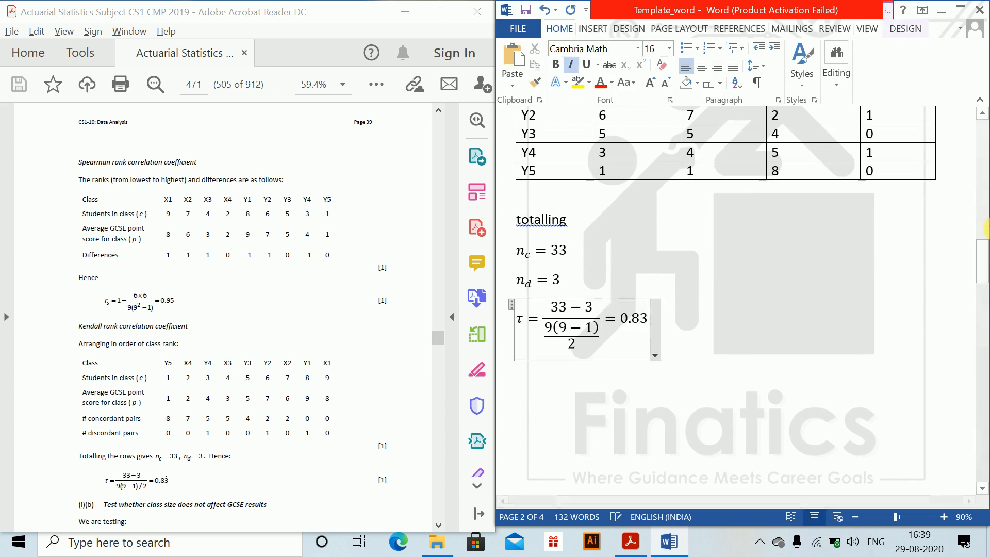
left_click(820, 266)
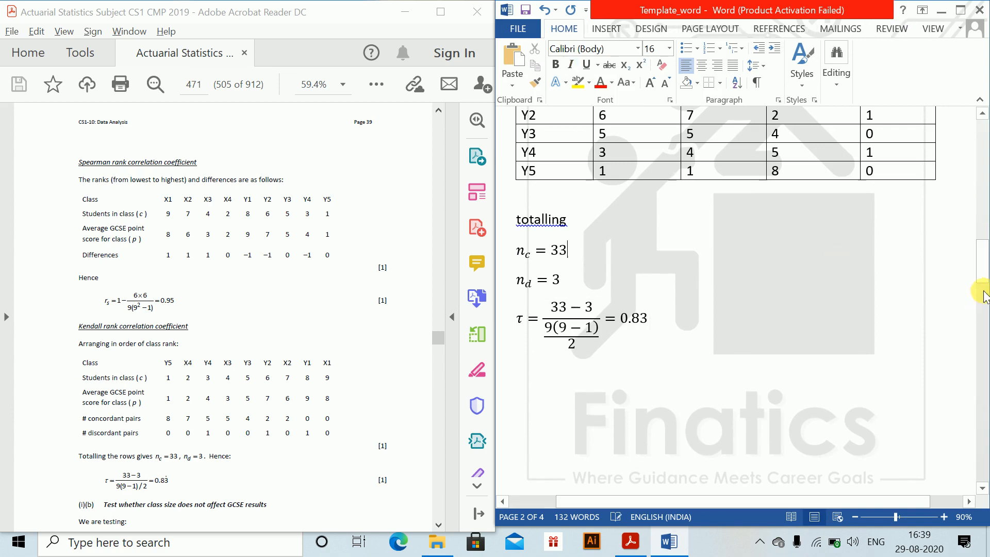
Step: Add the part label "(b)" on a line below the τ equation
left_click(984, 269)
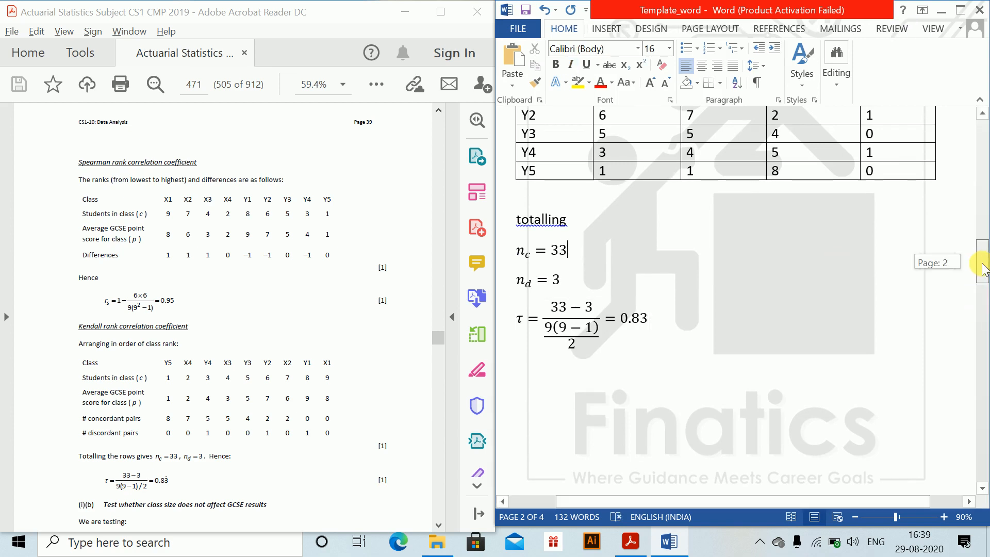
left_click_drag(983, 268, 984, 289)
left_click(371, 386)
scroll(371, 386, "down", 1)
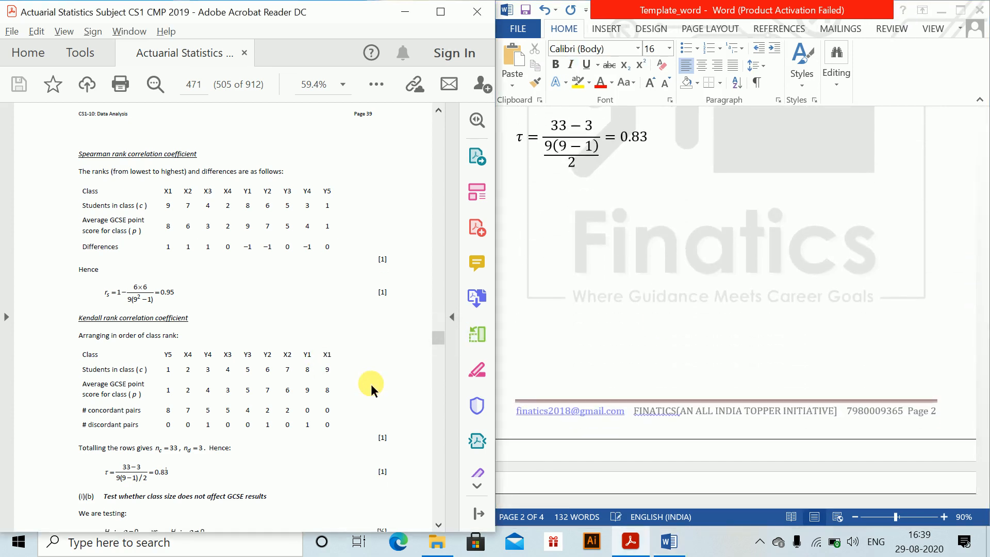
scroll(370, 384, "down", 4)
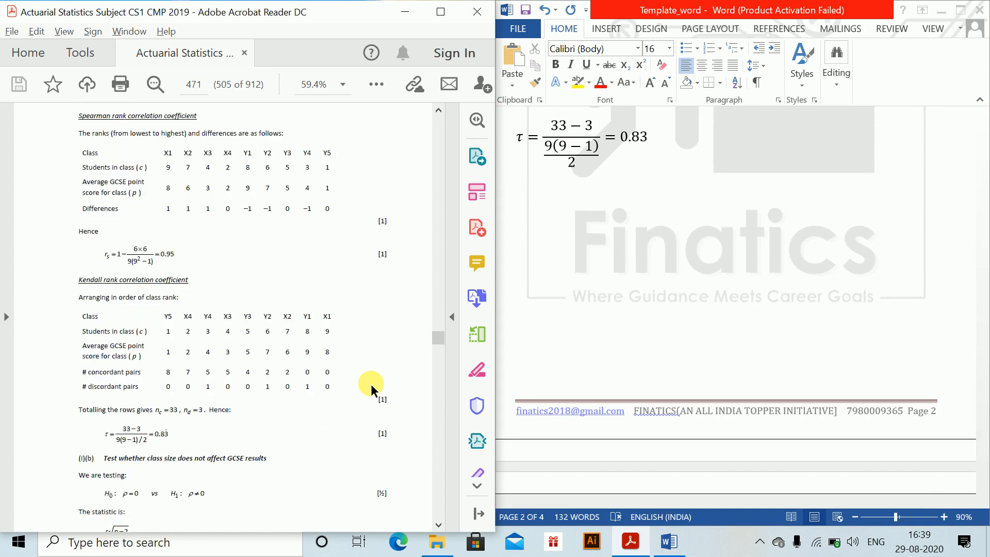
left_click(588, 212)
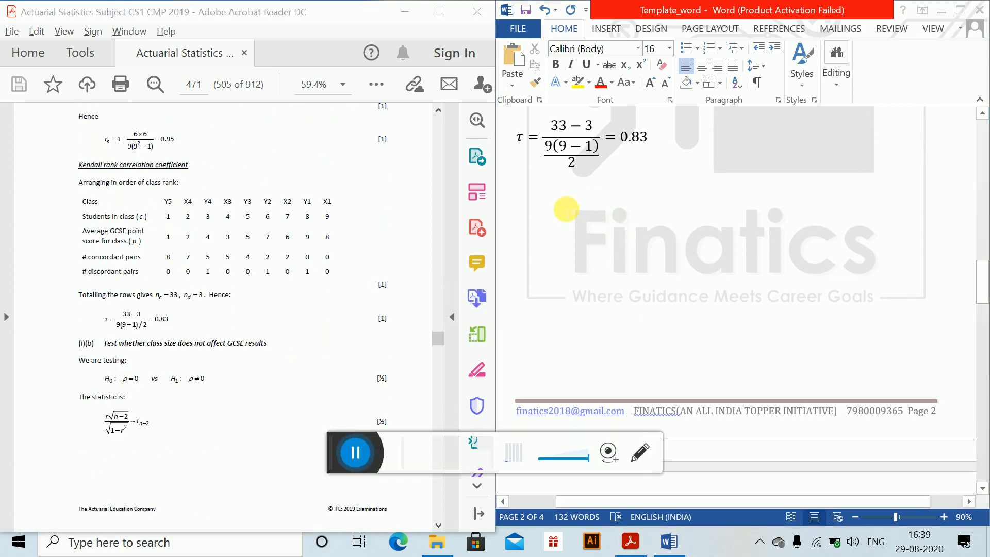
left_click(353, 450)
left_click(310, 448)
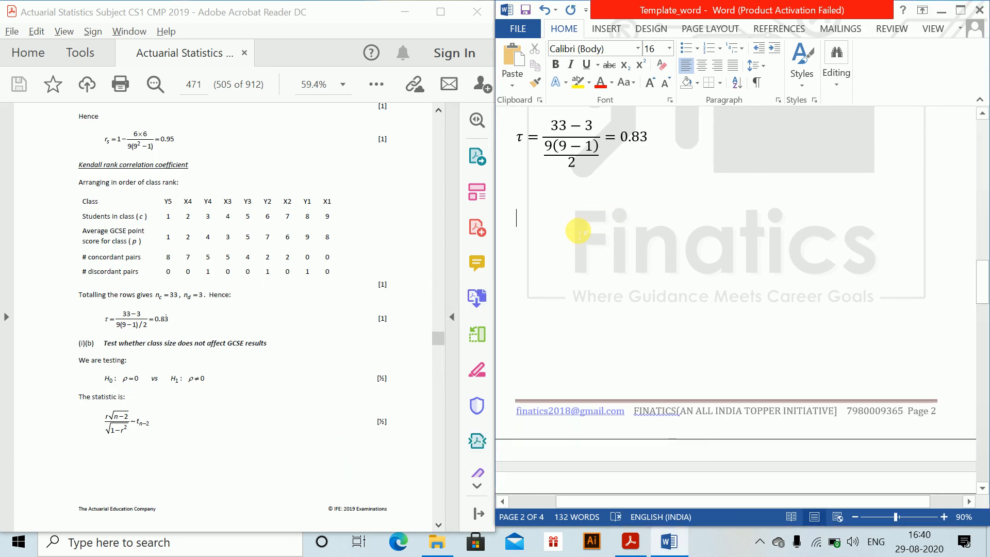
type("(b")
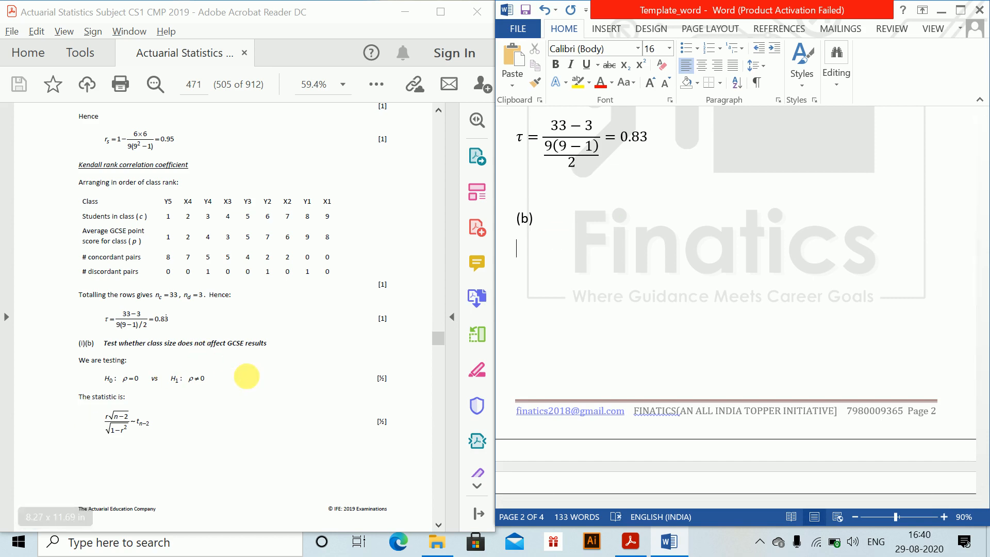
Step: Write the null hypothesis as the equation H_0: ρ = 0 below the (b) label
key("alt+equal")
type("H_0 ")
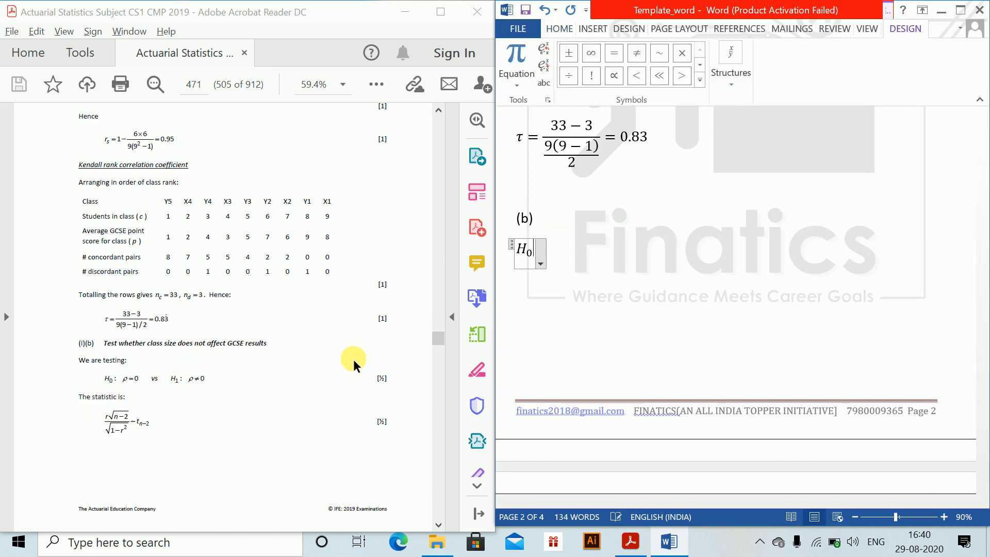
type(":\\r")
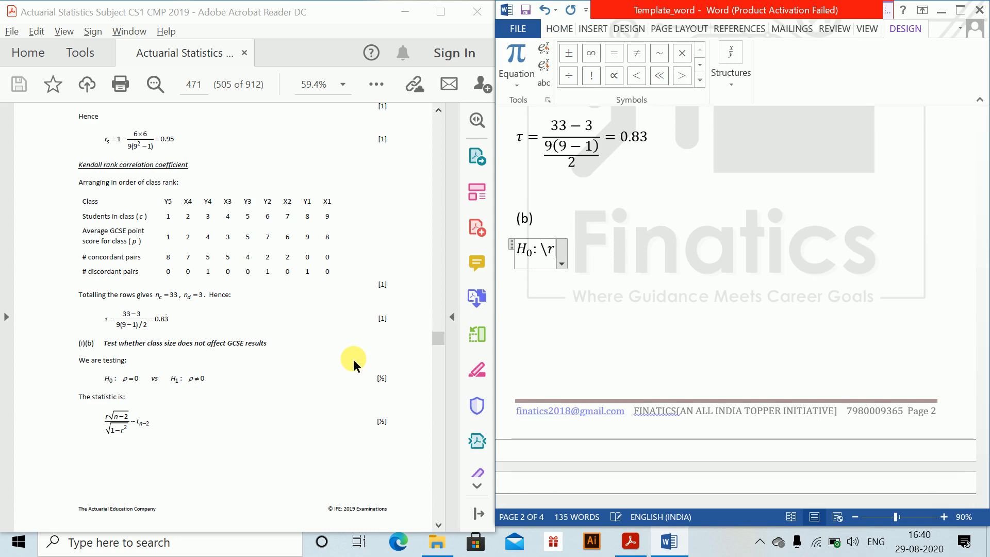
type("ho =0")
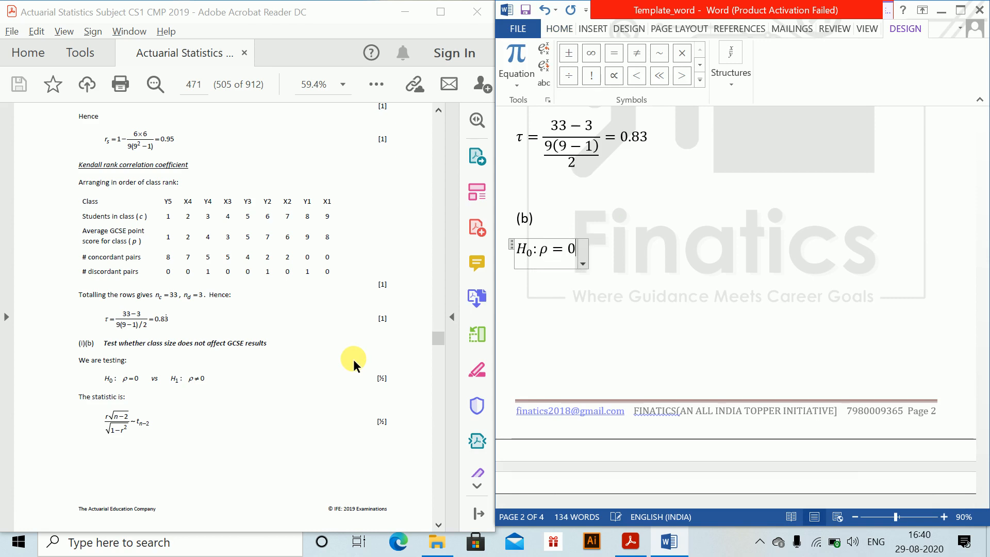
key("Return")
Step: Start the alternative hypothesis equation with H_1: on the line below the null hypothesis
key("alt+equal")
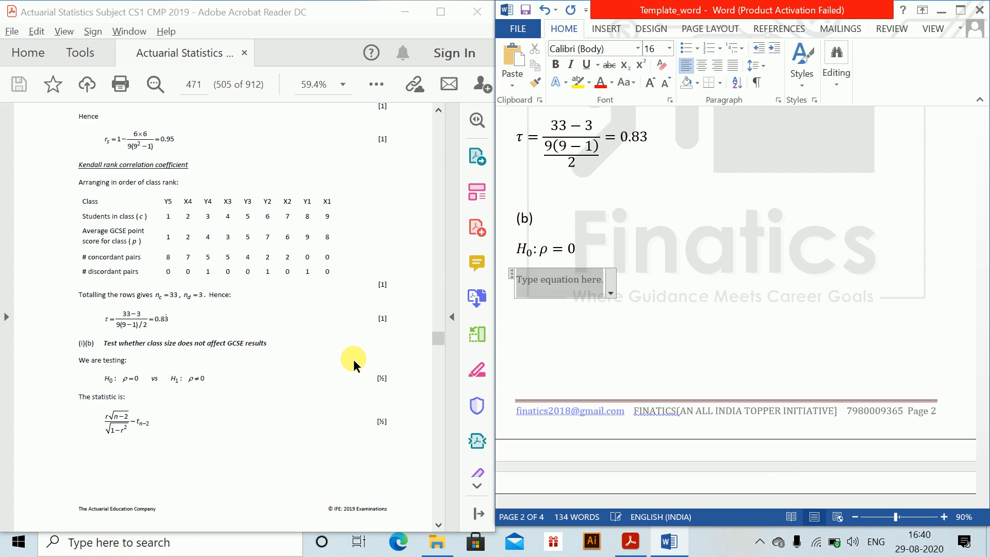
type("H_1: \\")
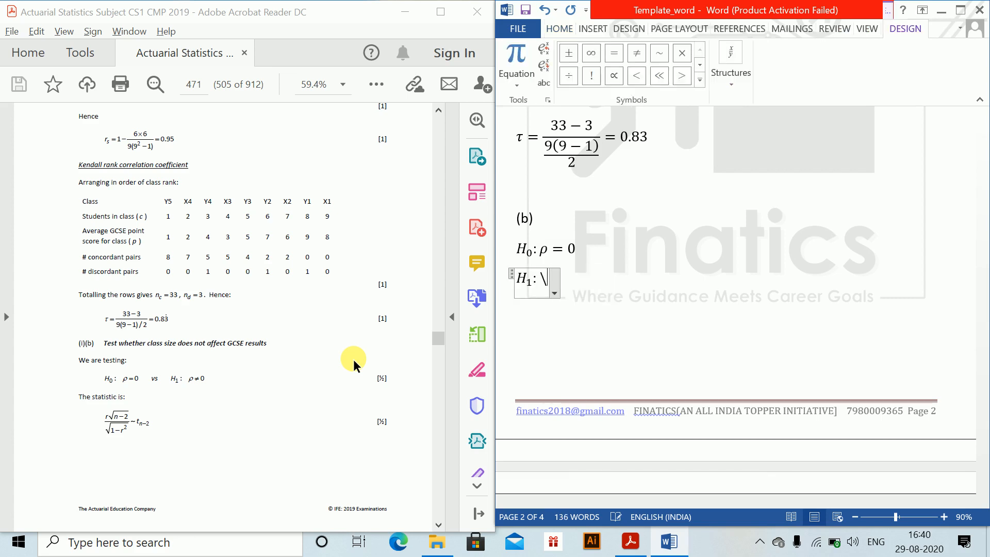
Step: Complete the alternative hypothesis equation so that it reads H₁: ρ ≠ 0
type("\rho ")
type("=")
key("BackSpace")
type("\\neq 0")
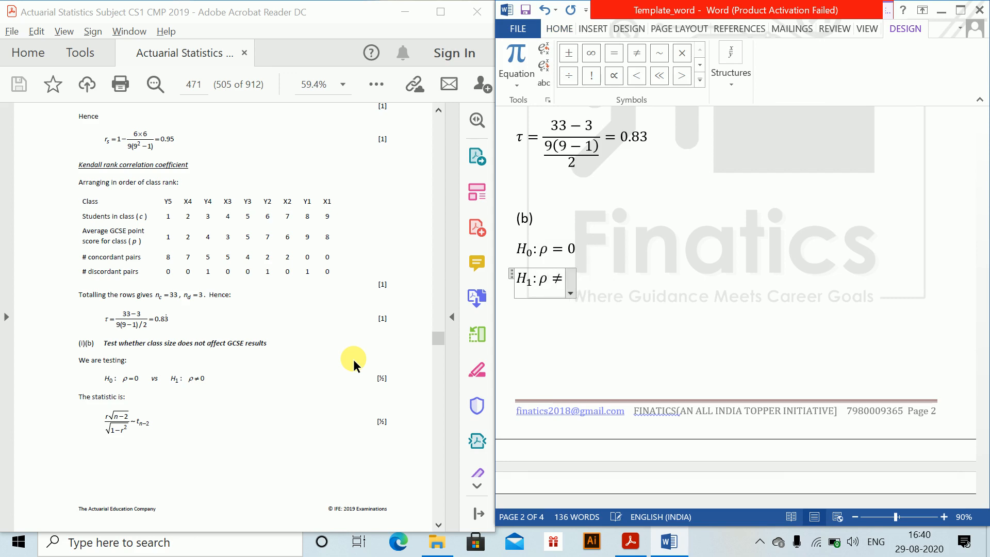
left_click(659, 291)
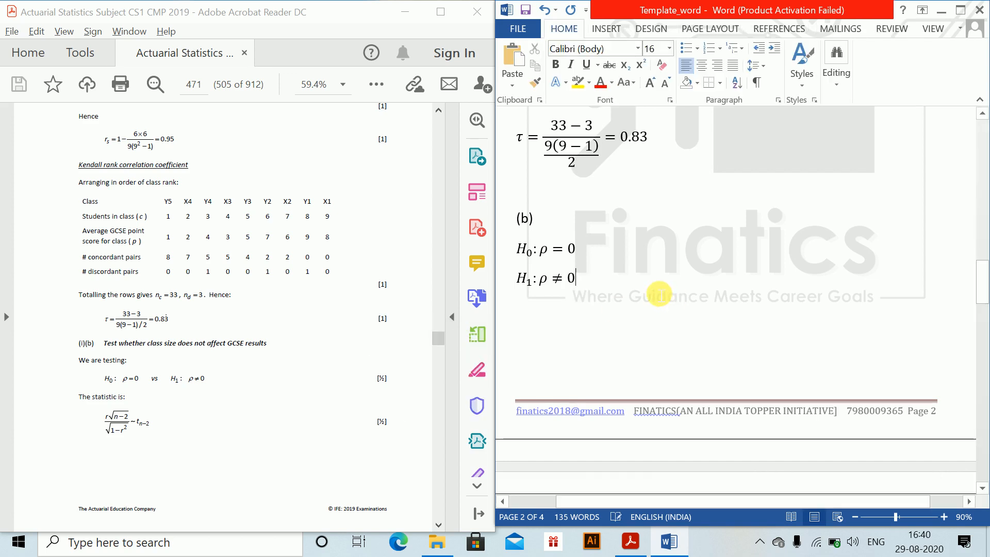
Step: Add the text line "The test statistic is" below the alternative hypothesis
key("Return")
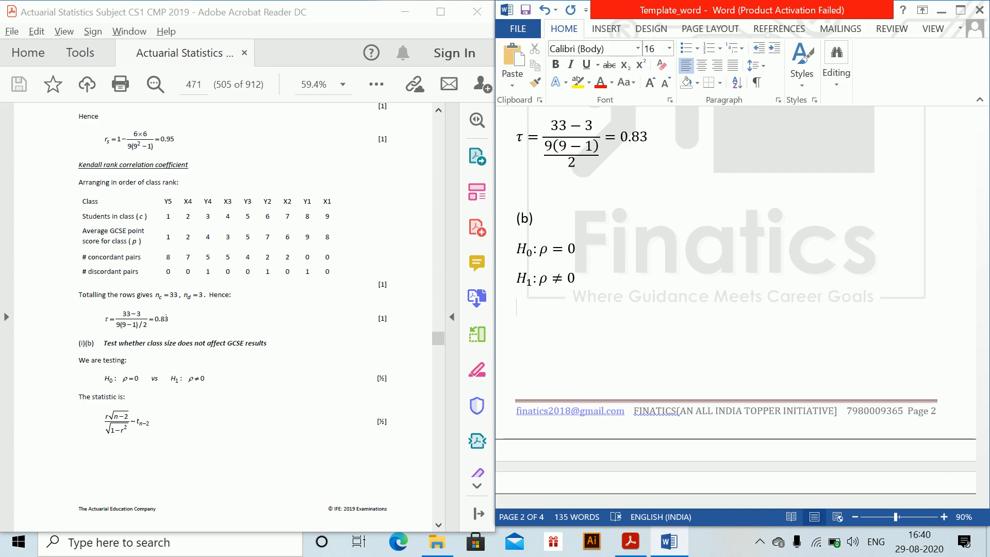
type("The test stati")
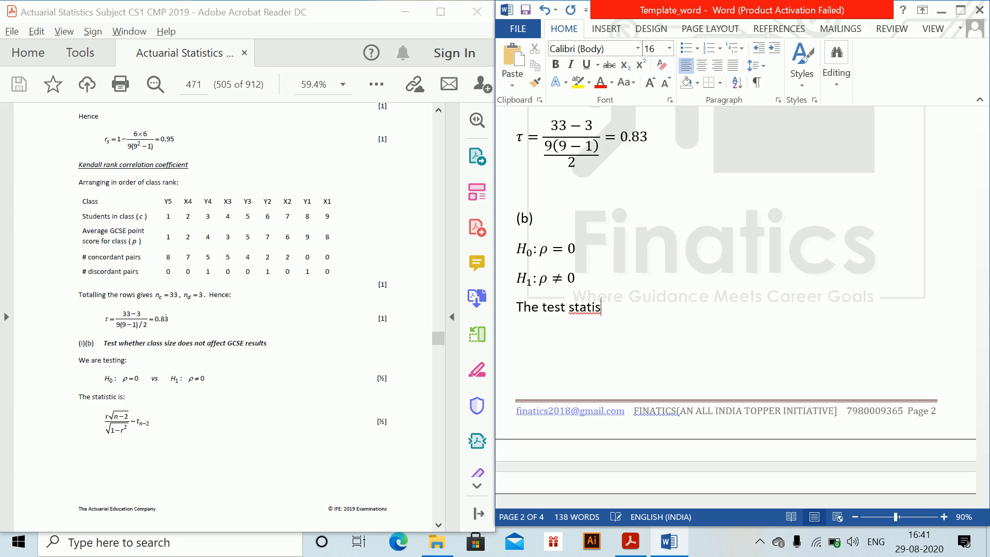
type("stu")
key("BackSpace")
type("ic is")
key("Return")
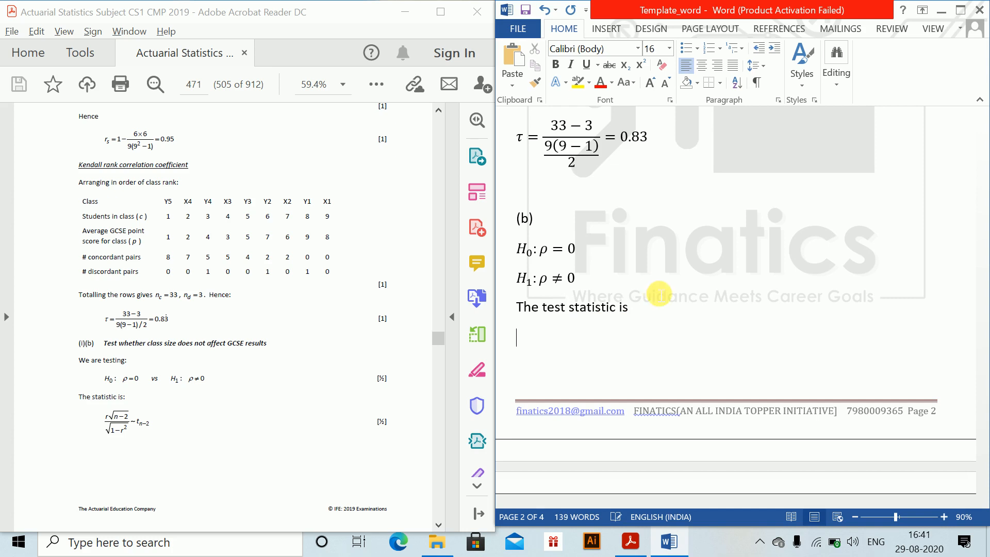
Step: Insert an equation below the test statistic line containing the fraction r√(n−2) over √(1−r²)
key("alt+equal")
type("r\\")
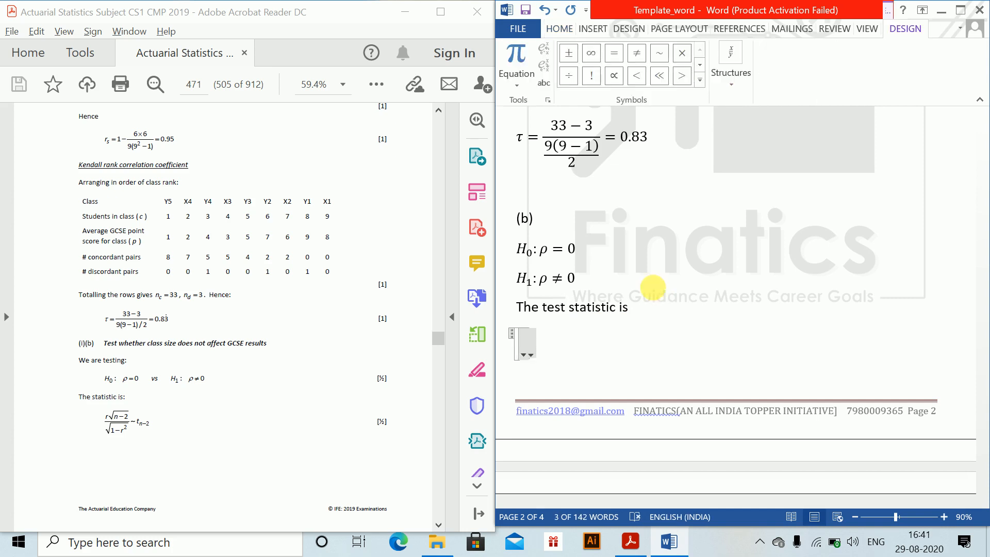
type("sq")
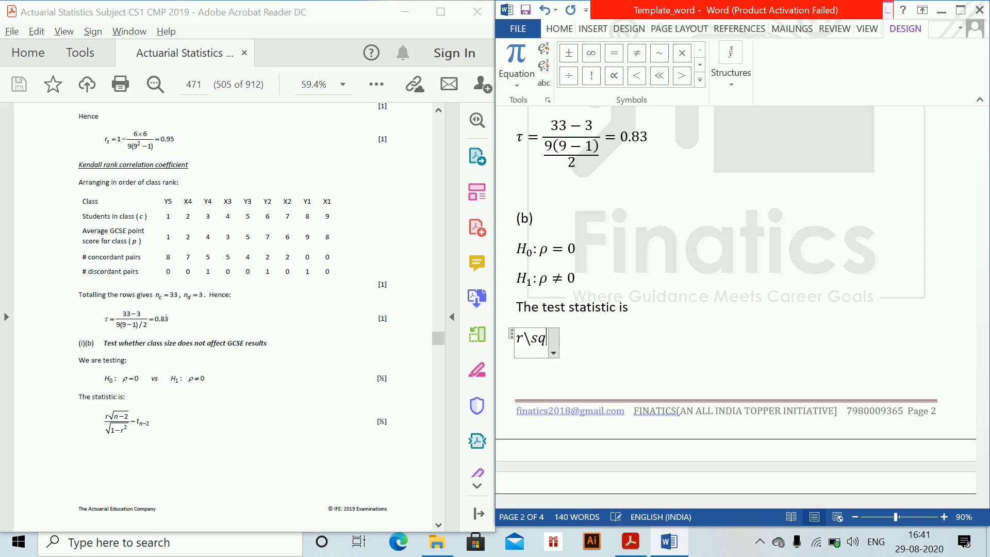
type("rt(n-1)")
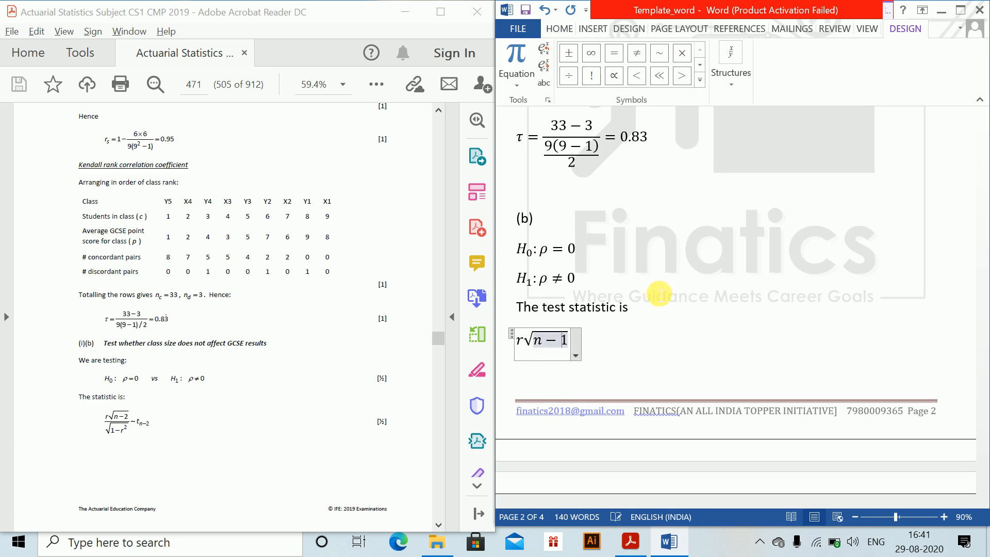
key("BackSpace")
type("2/")
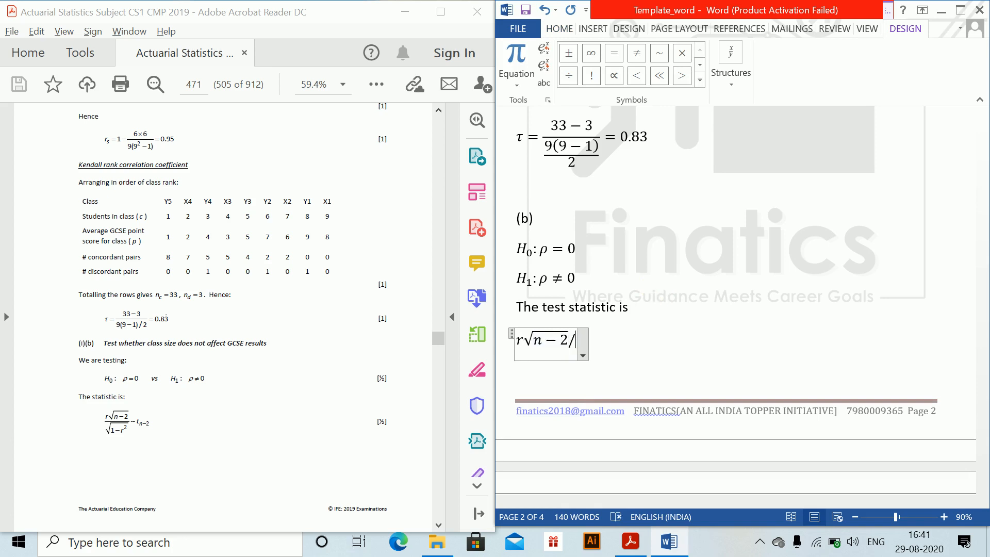
type("\\sqrt")
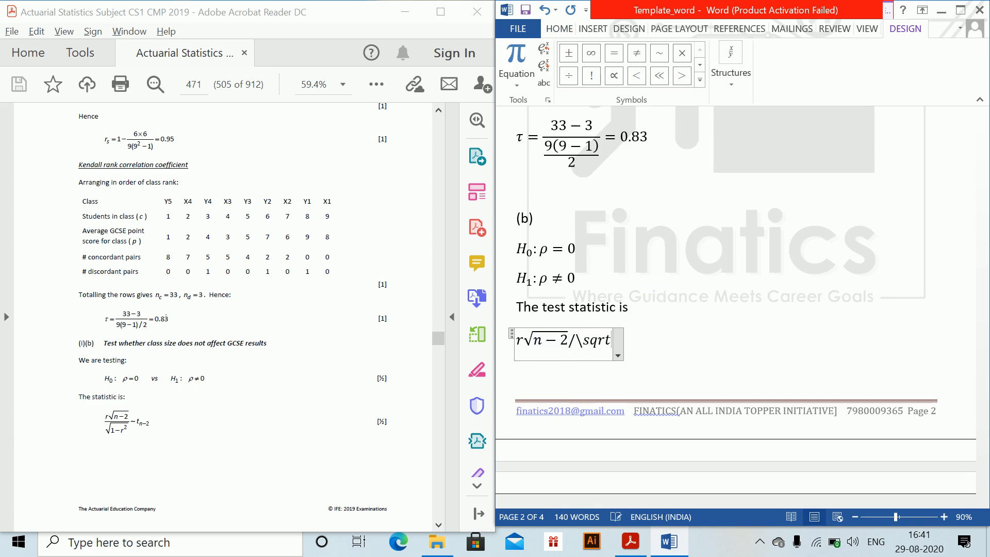
type("(1-r^2")
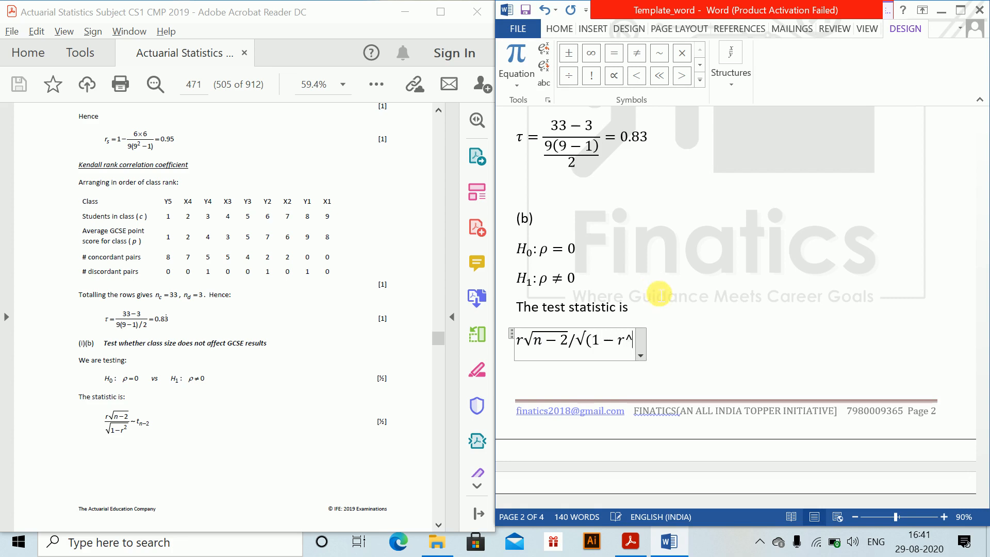
type(")")
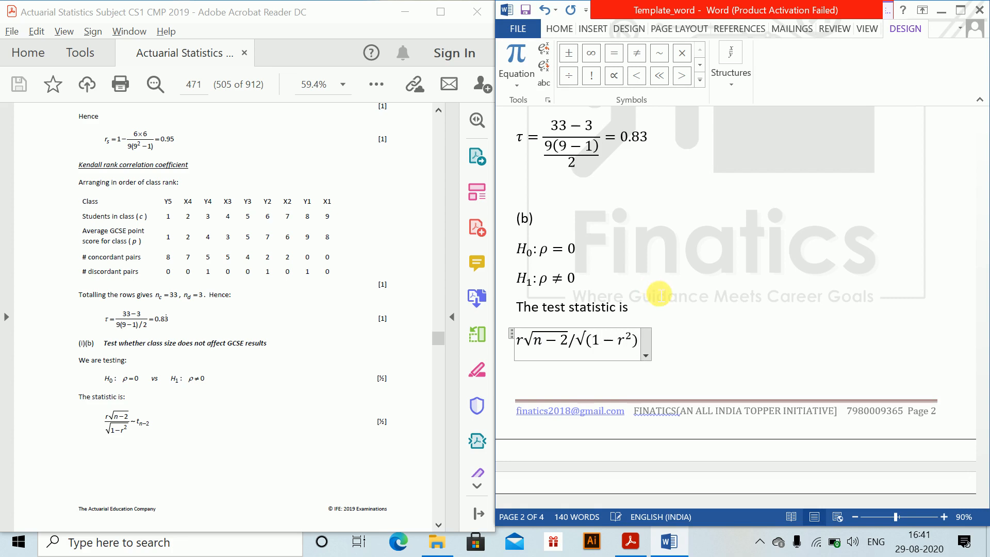
key("space")
key("space")
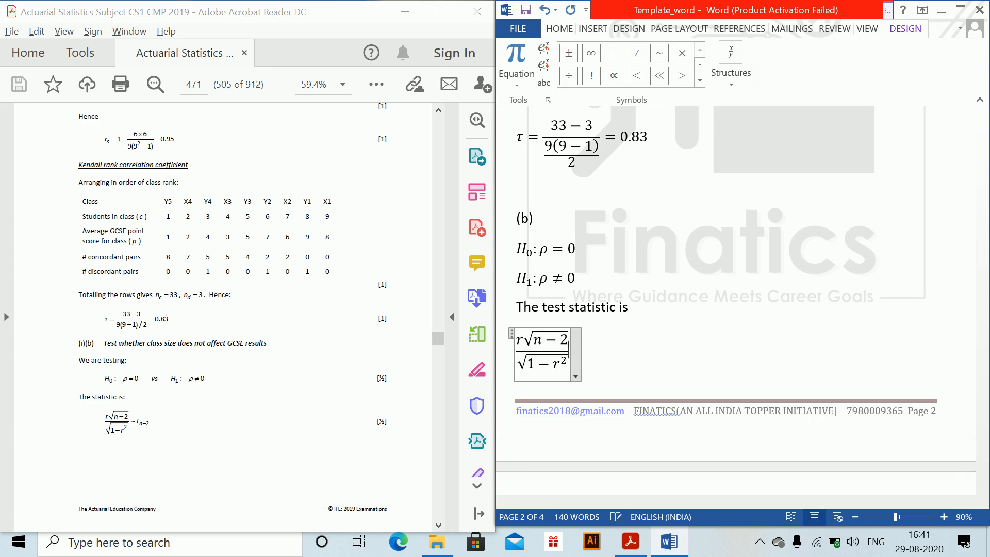
Step: Extend the test statistic equation with ~ t, giving t the subscript n−2
type("~t")
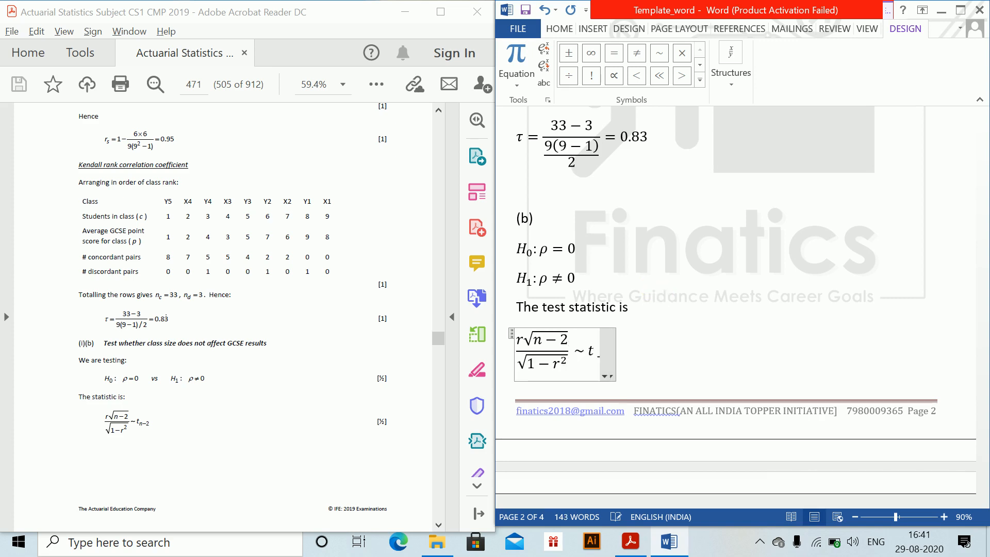
type("_n-1")
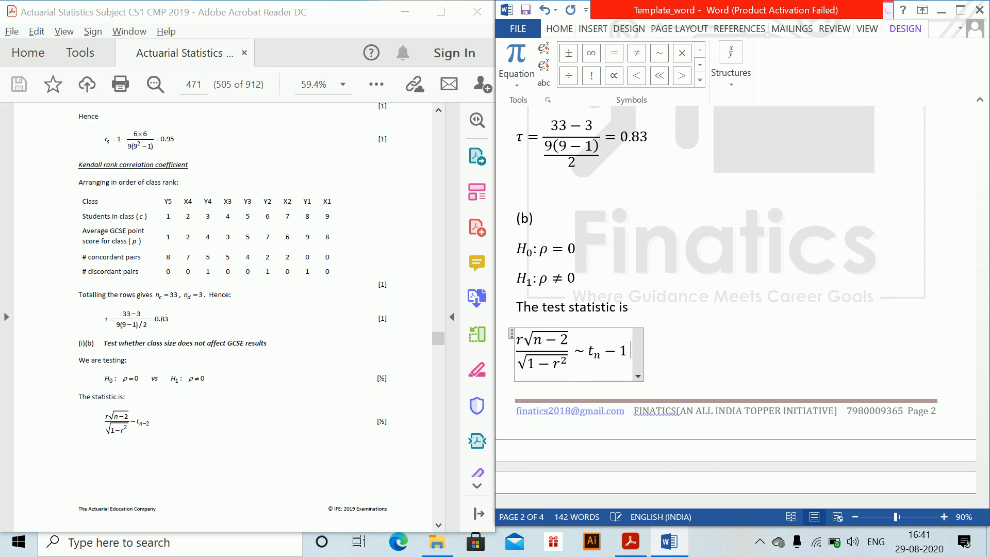
key("BackSpace")
key("BackSpace")
key("BackSpace")
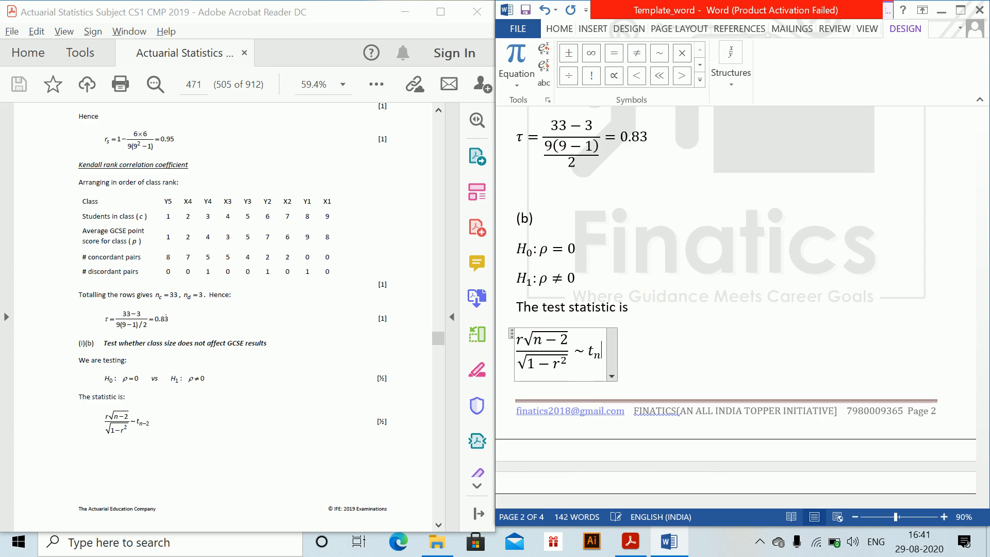
type("-2")
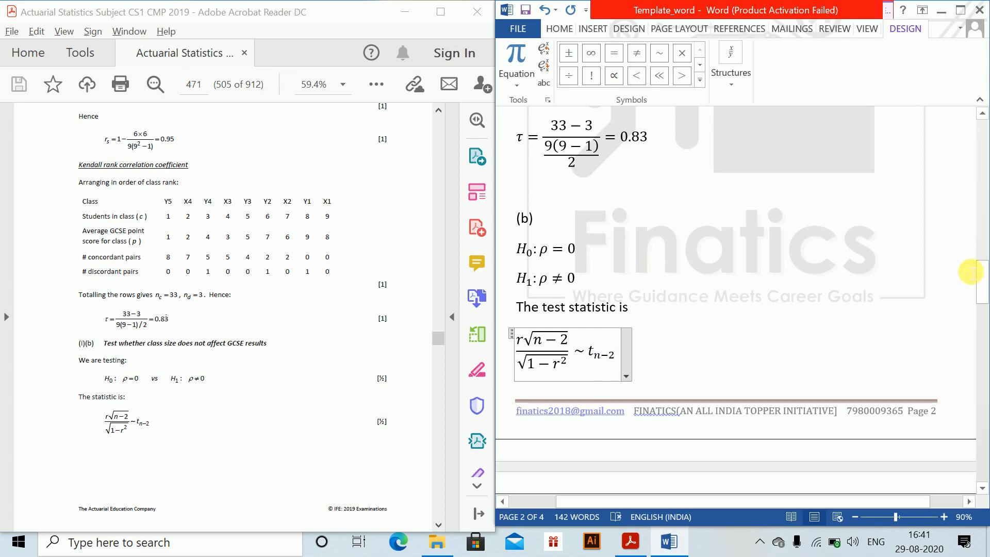
Step: Bring up page 472 of the reference PDF and enter "Under H₀ the TS is" as an equation at the start of the document's next page
left_click_drag(979, 279, 978, 305)
left_click(326, 434)
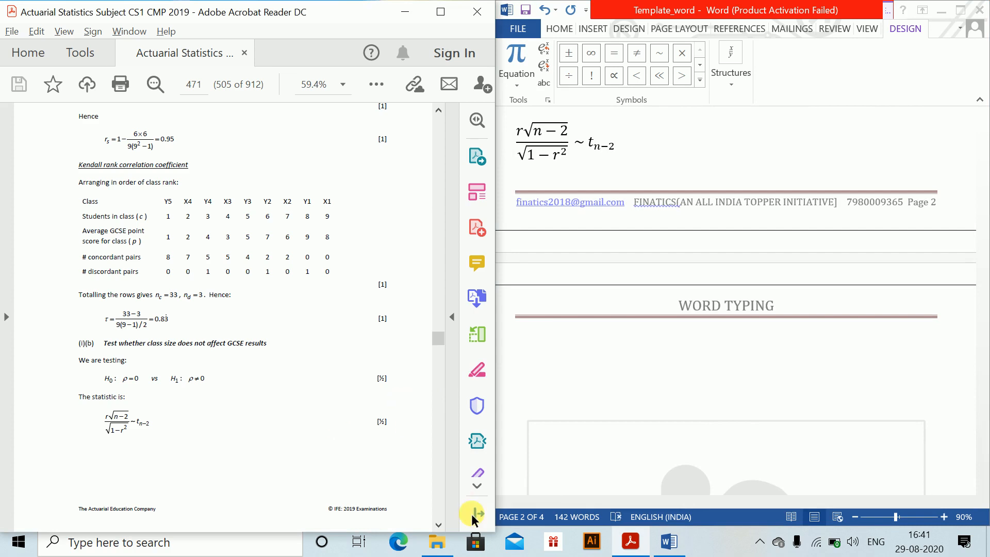
left_click(439, 525)
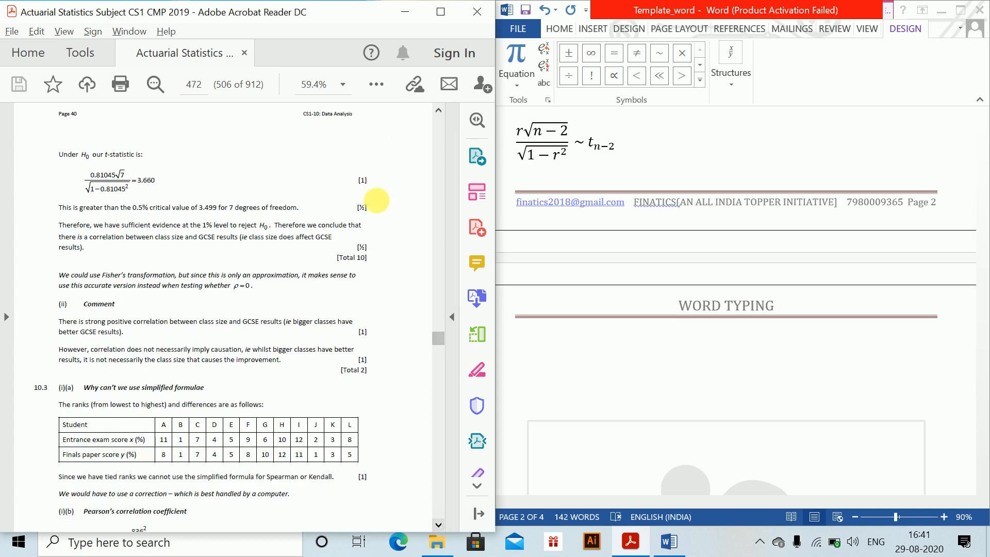
left_click(579, 355)
left_click(568, 350)
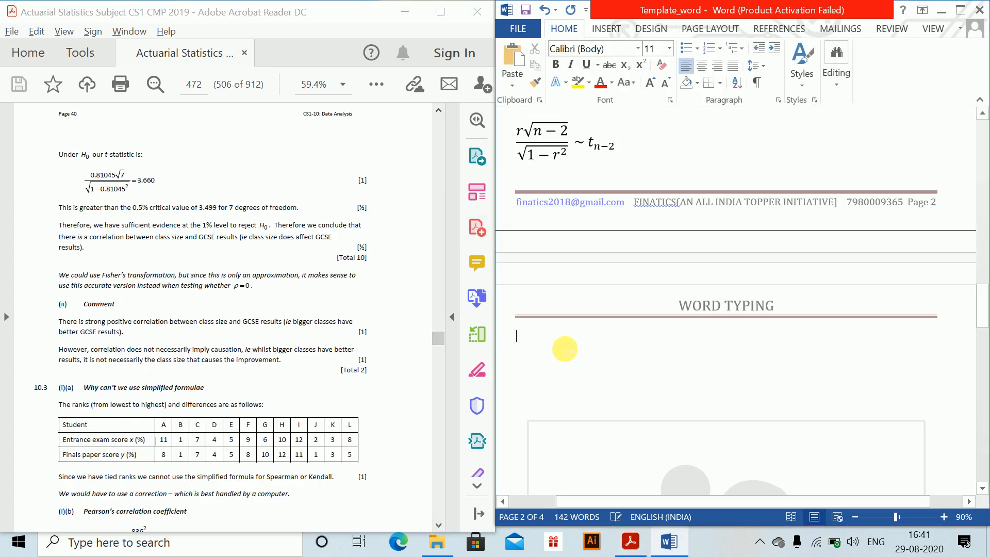
key("alt+equal")
type("Under ")
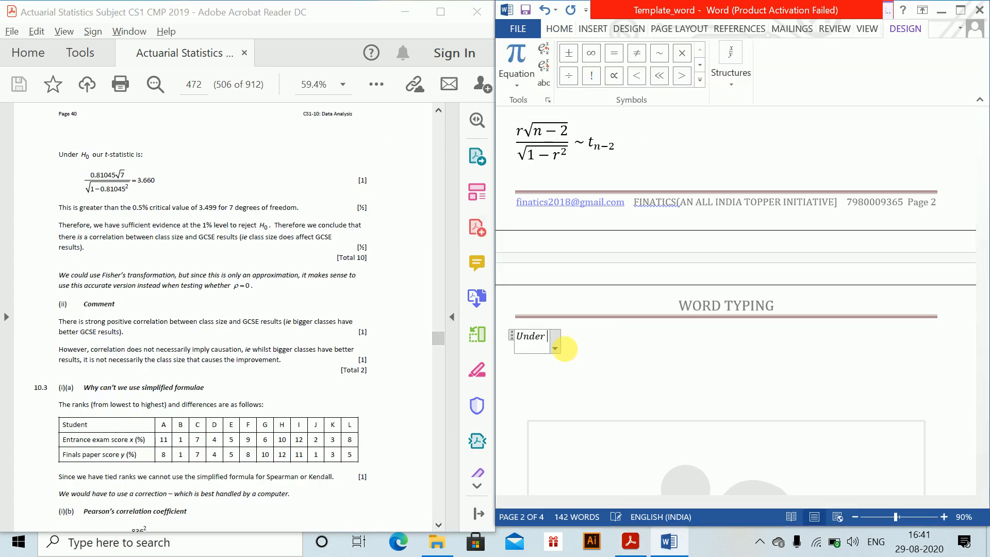
type("H_0 the")
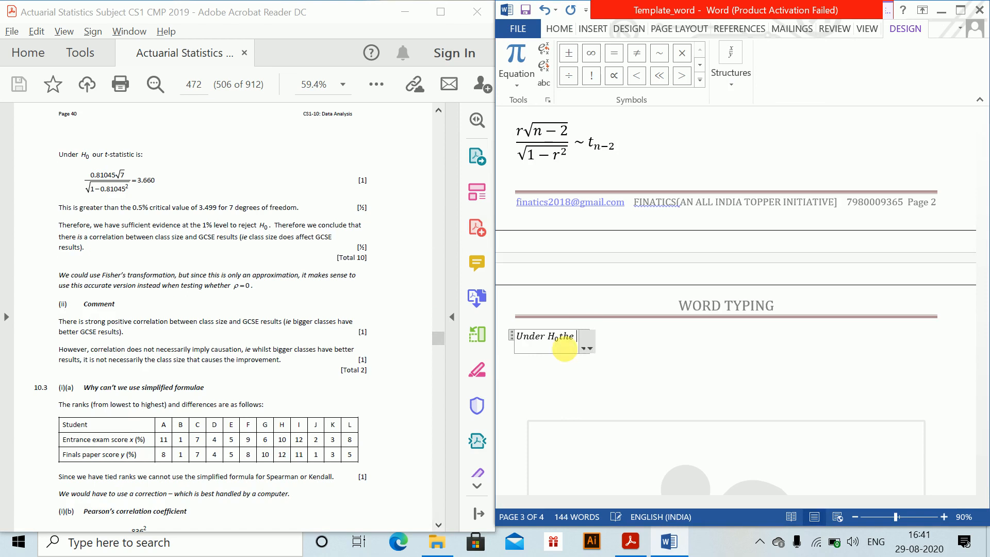
type(" TS is")
key("Return")
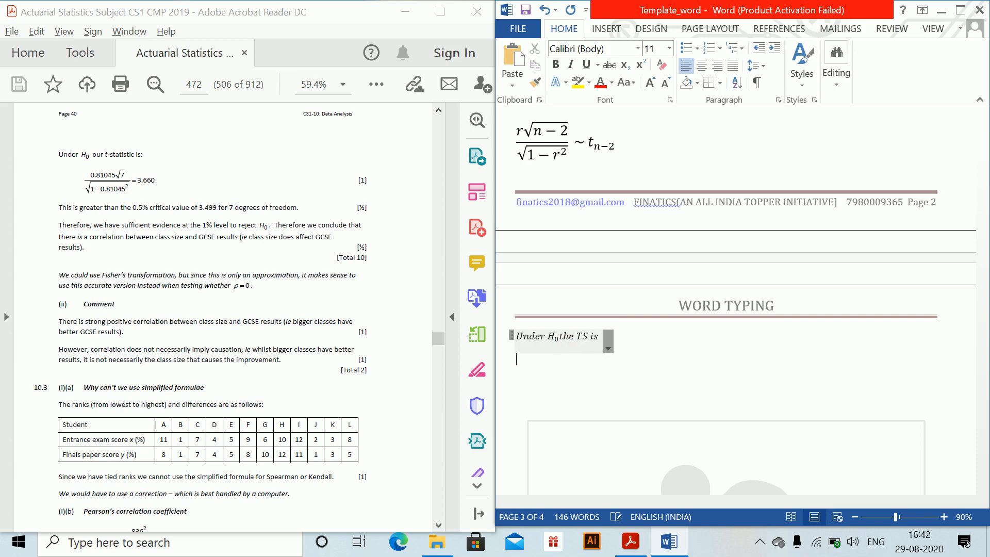
Step: Start a new equation under the "Under H₀" line with the numerator 0.81405 √7
key("alt+equal")
type("(0")
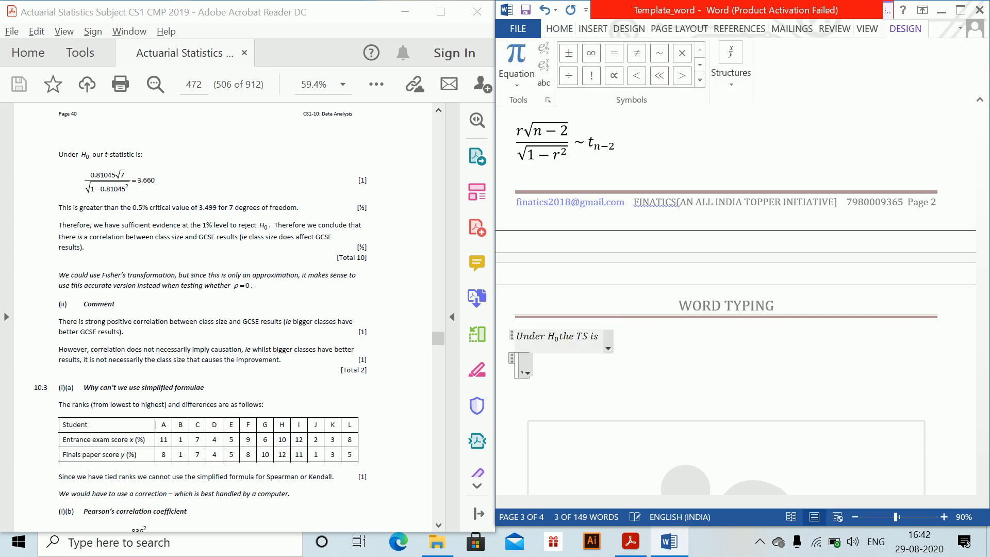
type(".81405")
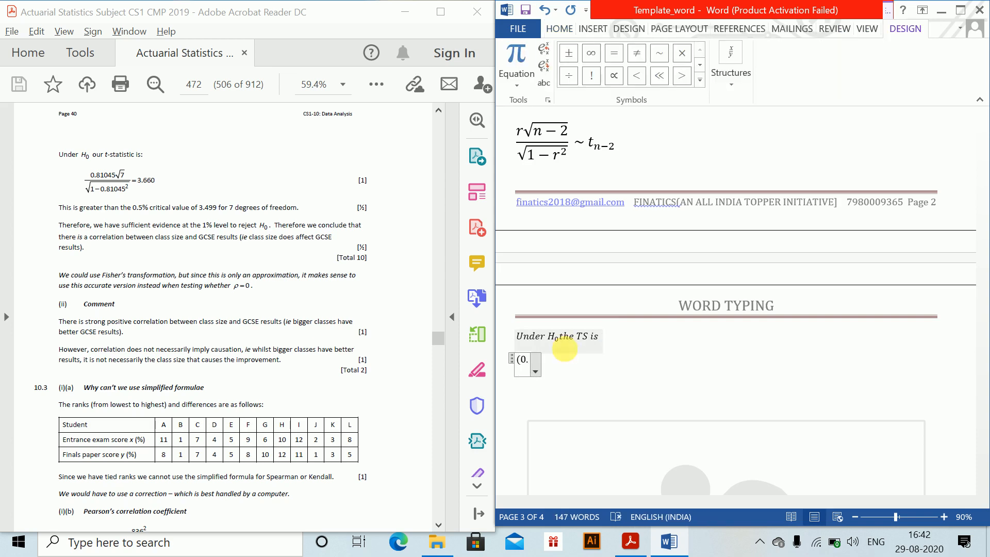
type("\\sqrt ")
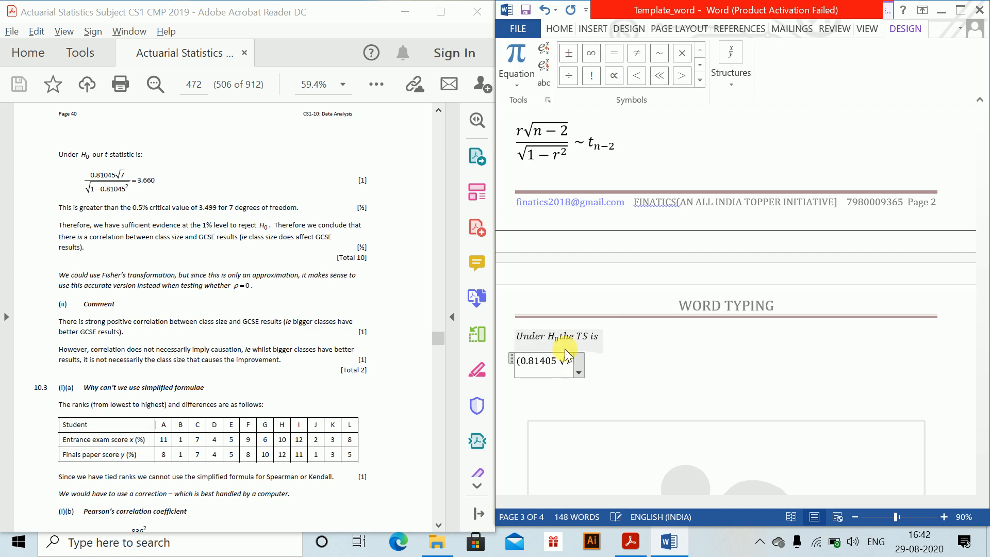
type("7)")
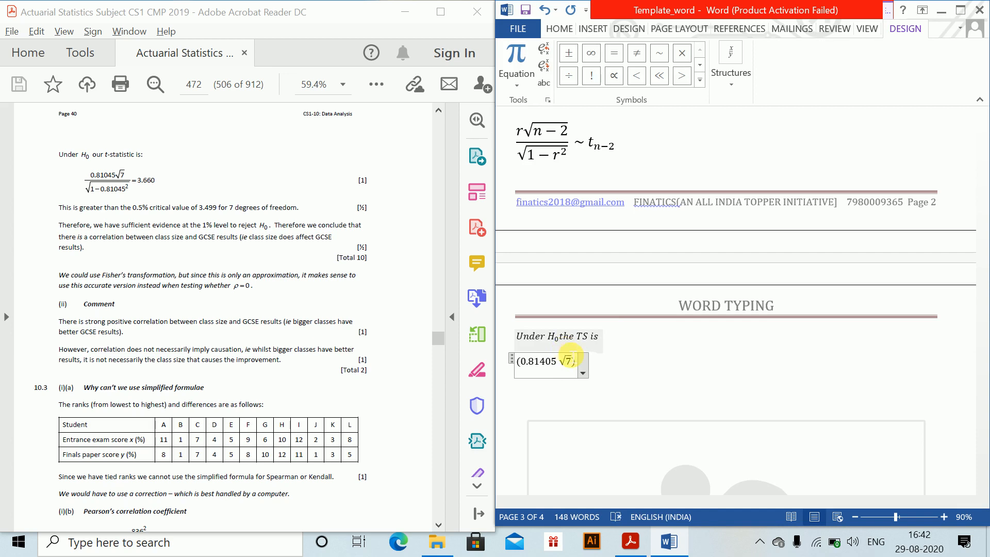
Step: Complete the fraction with the denominator √(1 − 0.81045²), set it equal to 3.660, and leave the equation
type("/")
type("\\sqrt(")
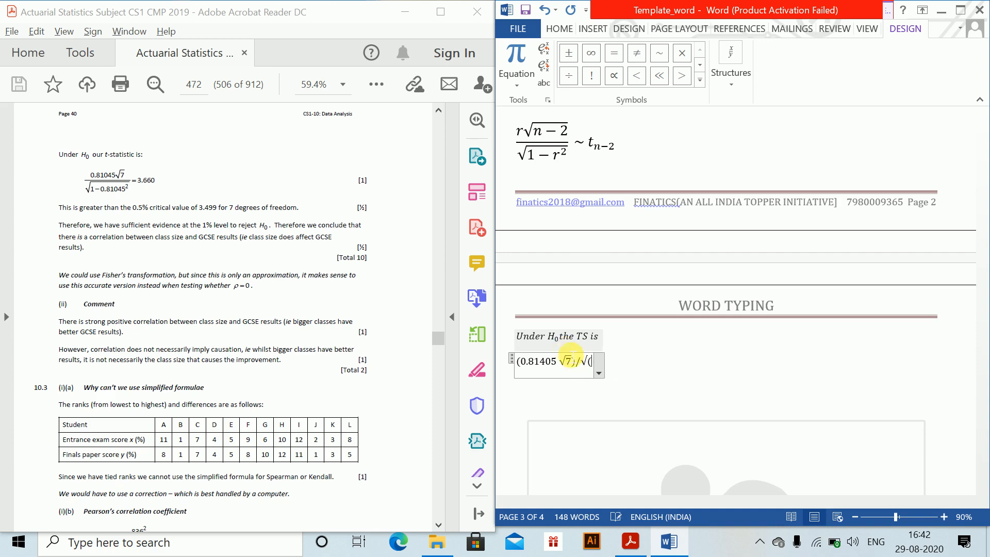
type("1-")
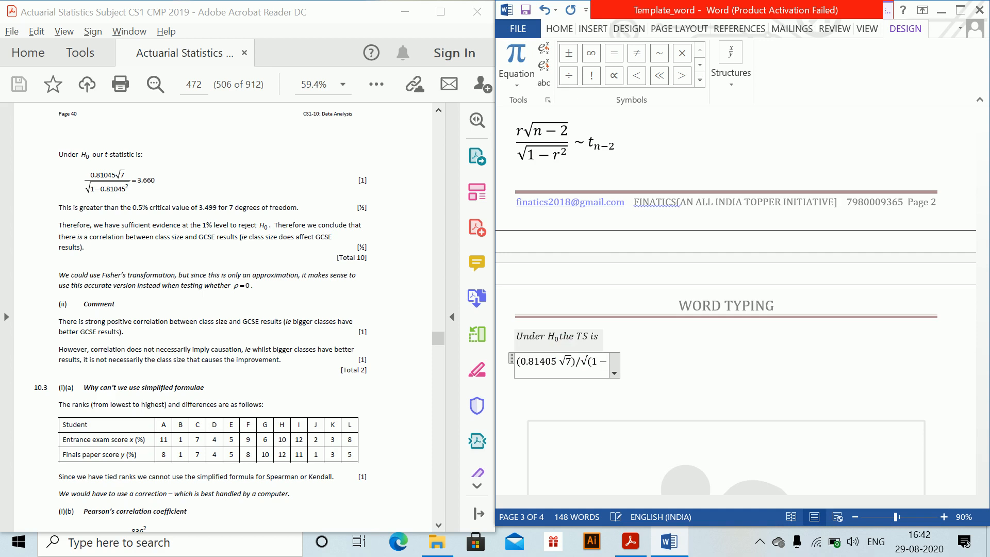
type("0.8")
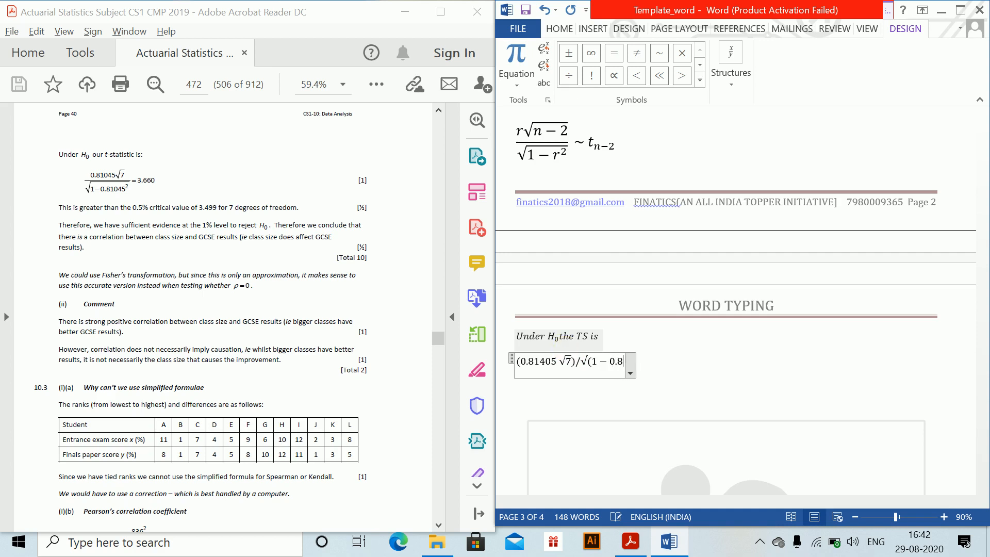
type("1045")
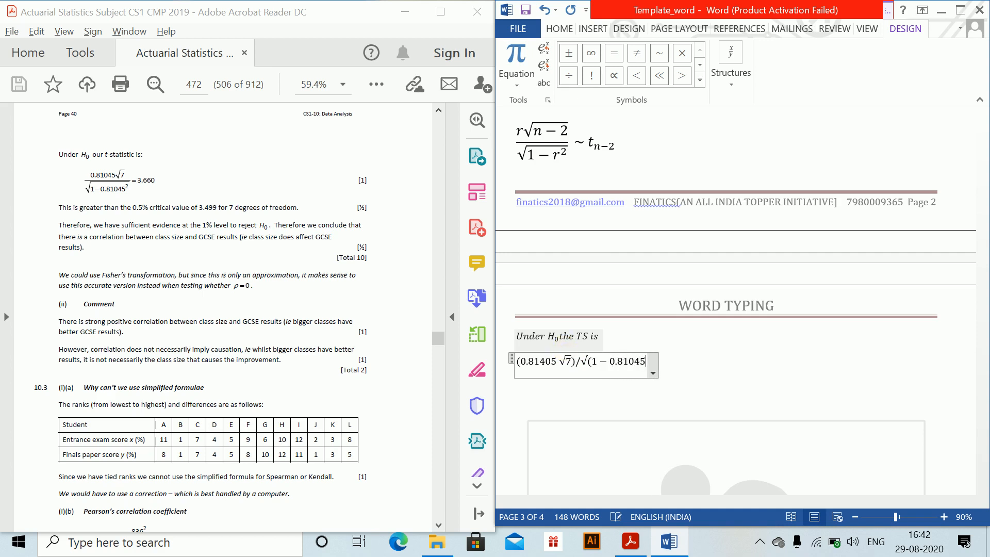
type("^2)")
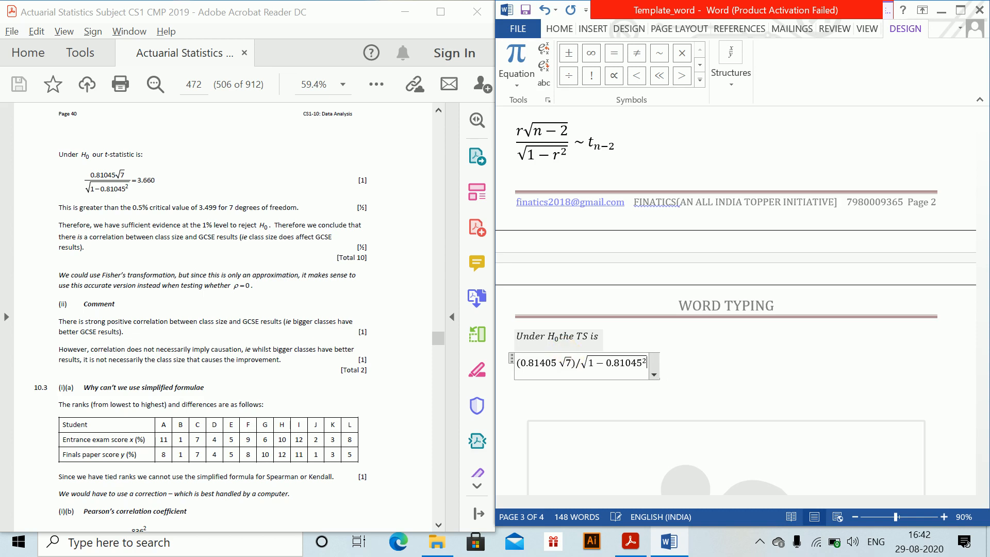
type(" =")
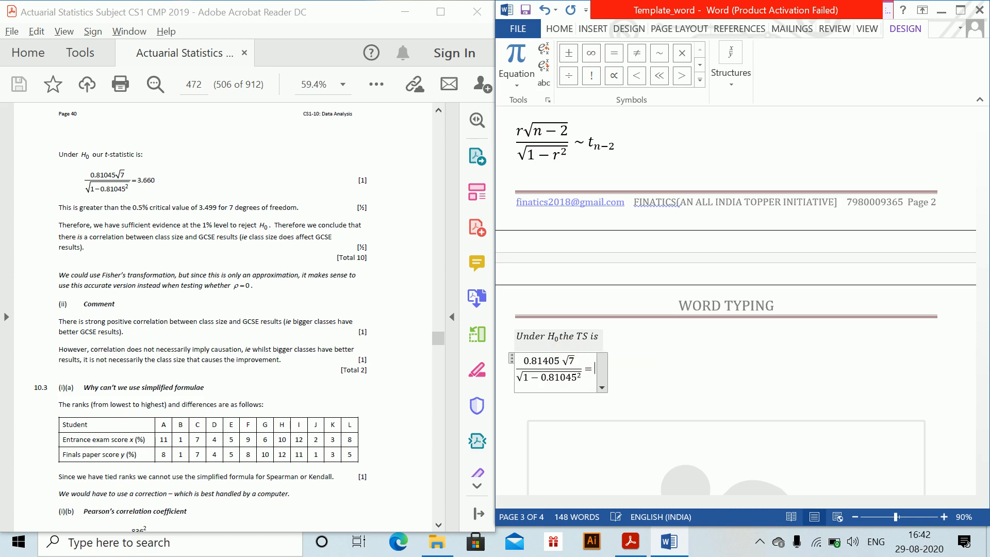
type("3.660")
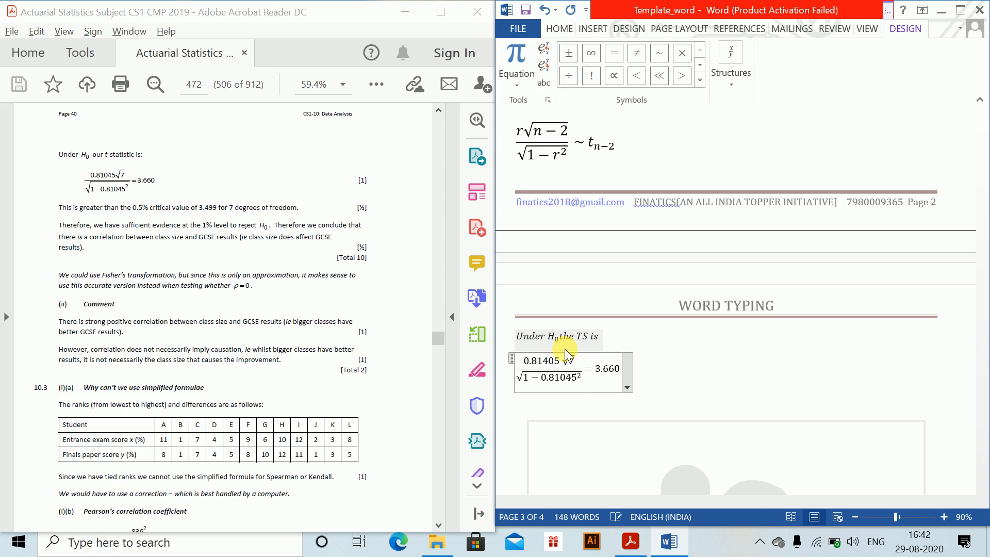
key("Right")
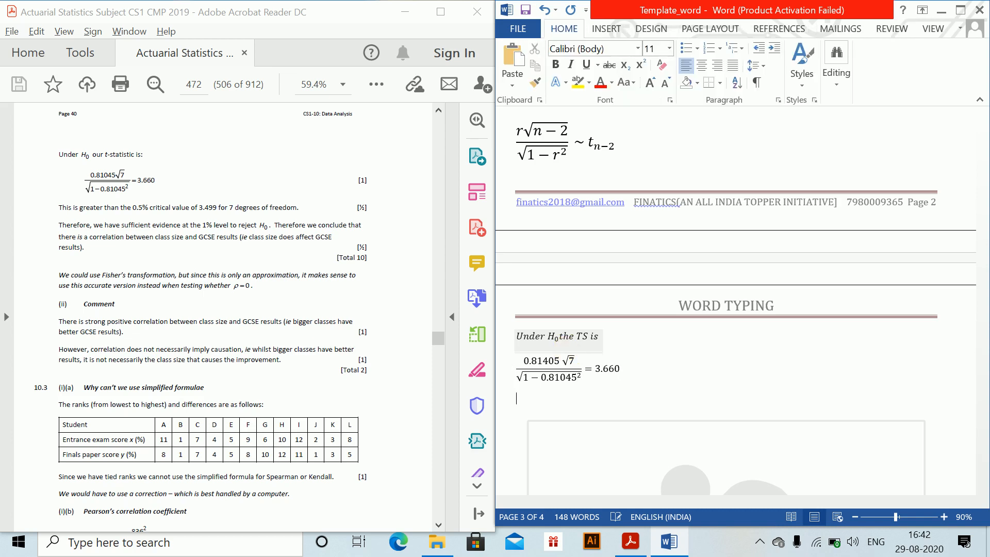
Step: Begin a text line below the 3.660 equation reading "This is greater than Critical"
type("The CV")
type(" is")
key("BackSpace")
key("BackSpace")
key("BackSpace")
key("BackSpace")
key("BackSpace")
key("BackSpace")
key("BackSpace")
type("is is greater than Ciritical a")
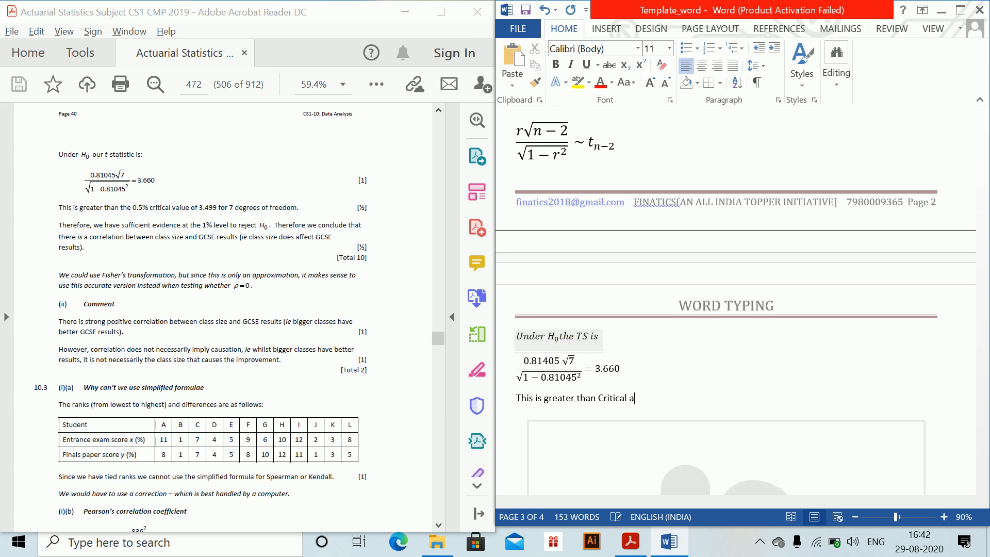
Step: Continue the sentence with "value at 0.5% level of significance and 7 degrres of freedom"
key("BackSpace")
type("value at 0.5% level o")
type("f si")
type("gnificance")
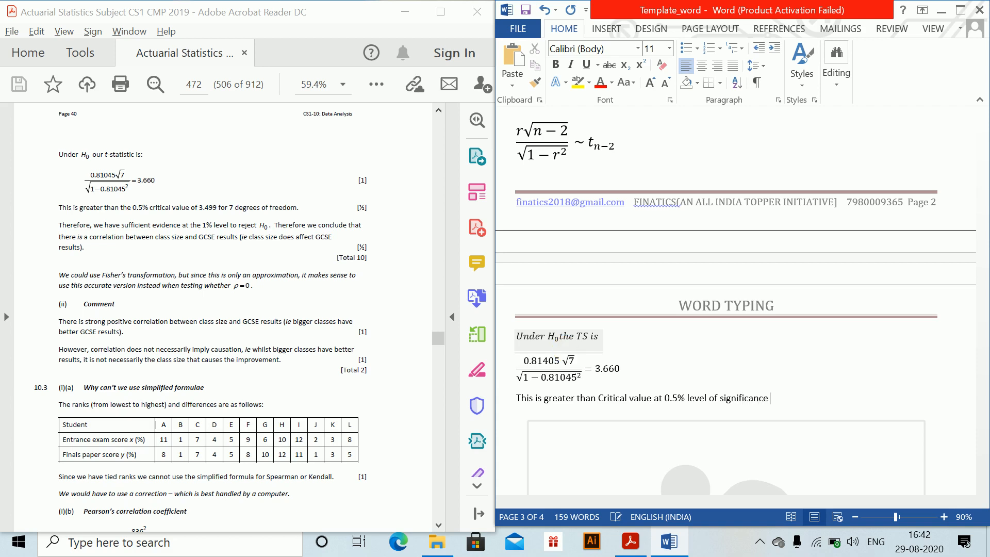
type(" at")
type("nd 7 degr")
type("res")
type(" of freedom")
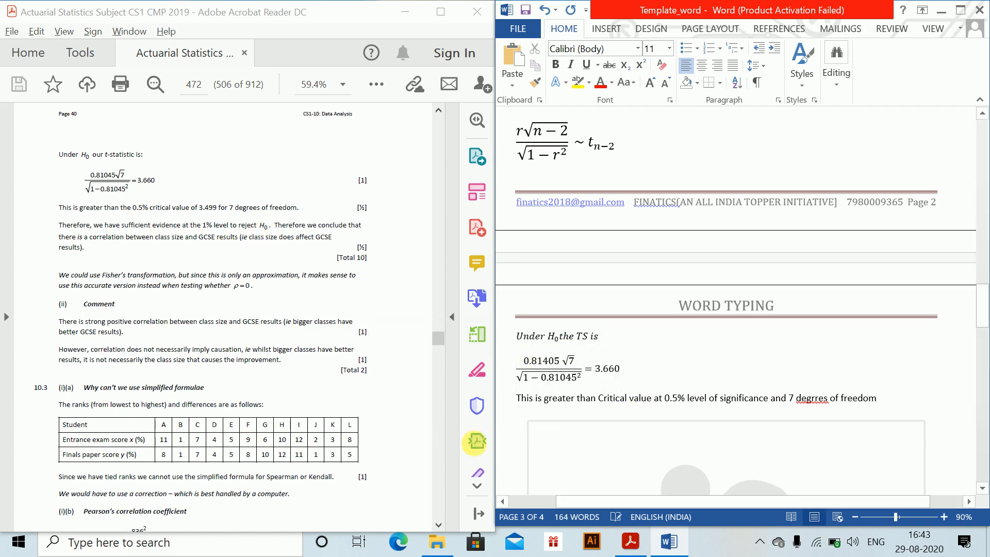
Step: Change the significance level in the critical value sentence to 1% and start a new line below it
left_click(671, 398)
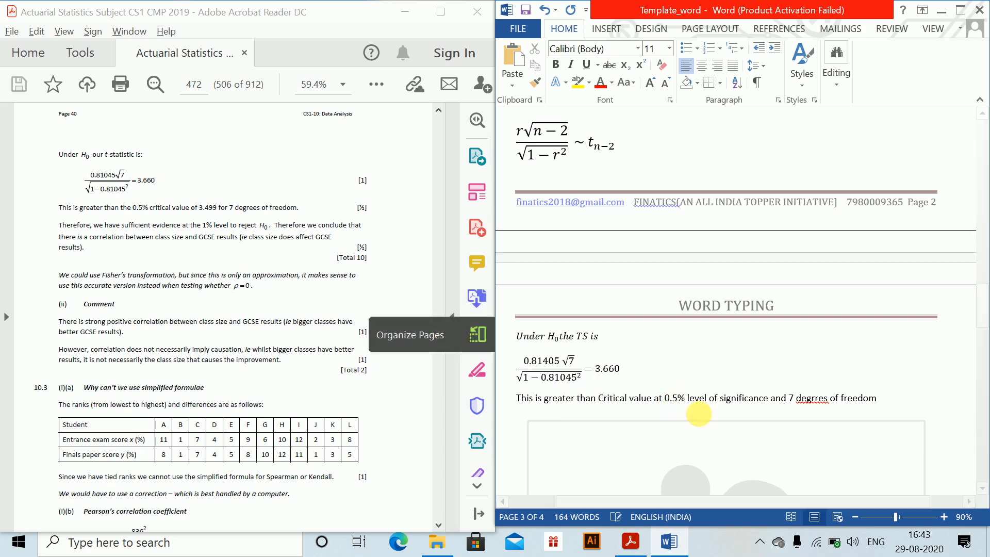
key("BackSpace")
key("Delete")
key("Delete")
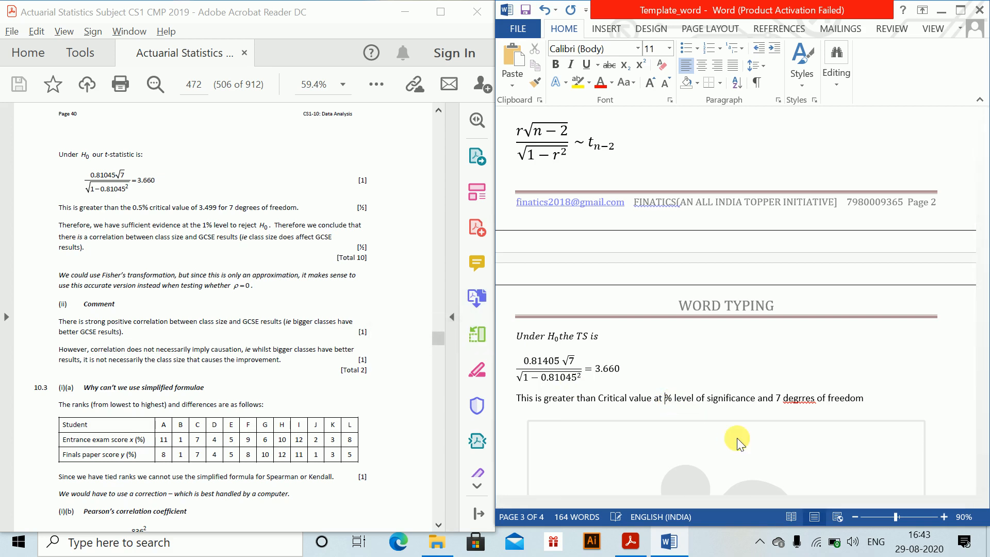
type("1")
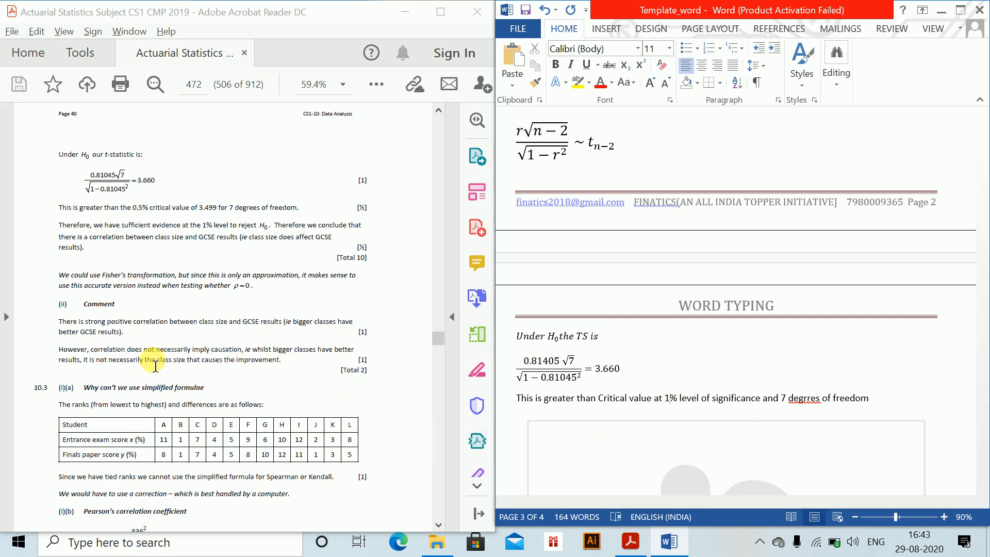
left_click(640, 419)
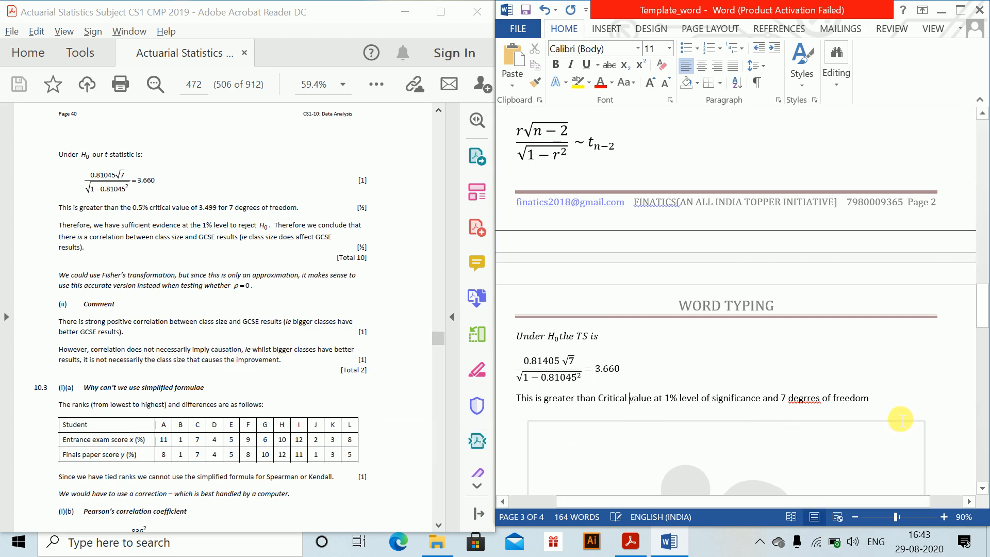
key("Return")
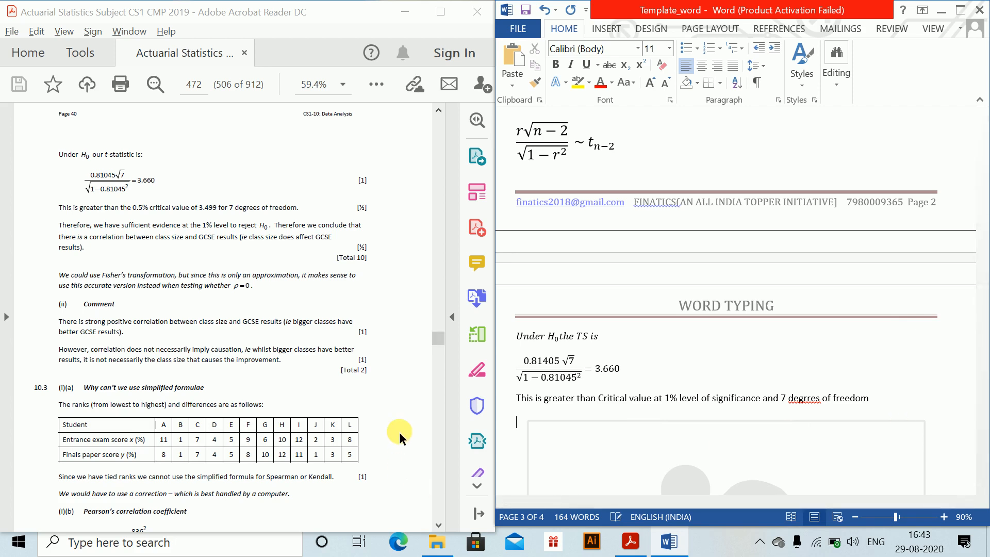
Step: Examine exercise 10.3 on page 468 of the reference PDF and its worked solution on page 472
left_click(404, 334)
scroll(405, 335, "up", 3)
scroll(404, 334, "up", 6)
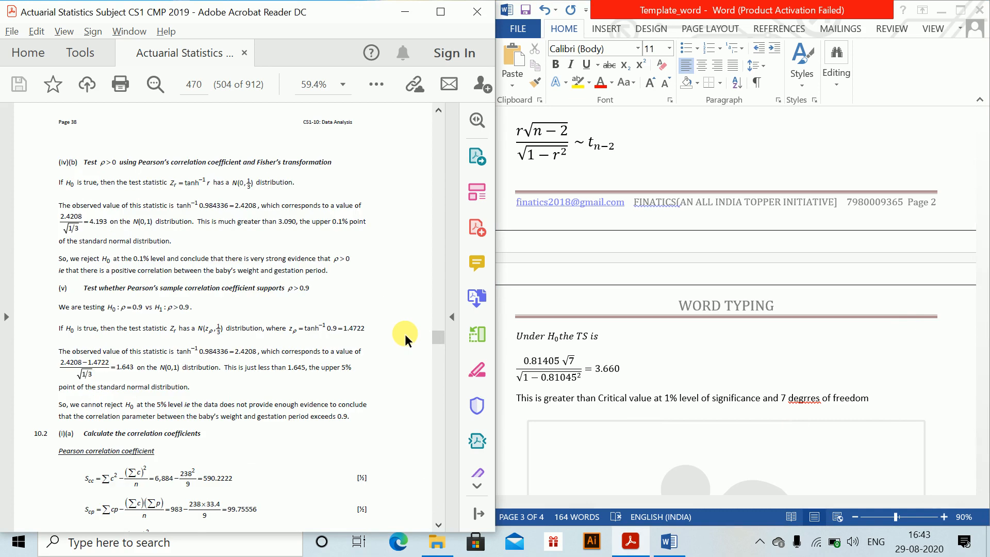
scroll(404, 335, "down", 3)
scroll(404, 334, "up", 6)
scroll(404, 334, "down", 1)
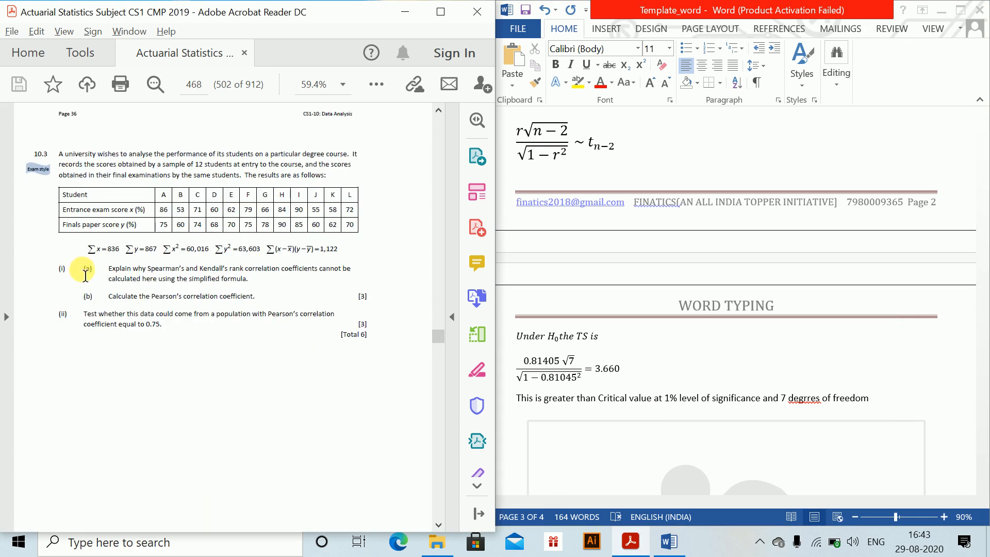
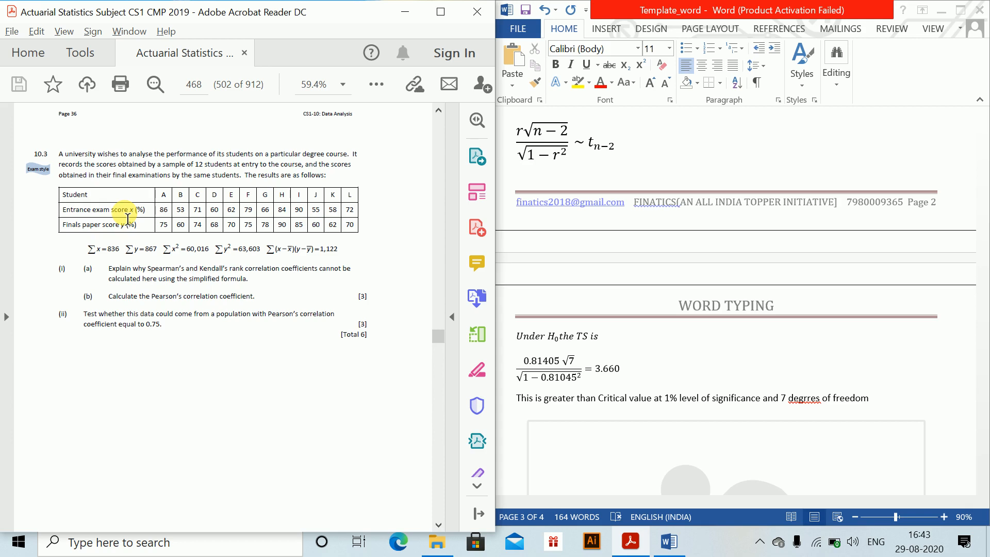
scroll(128, 219, "down", 6)
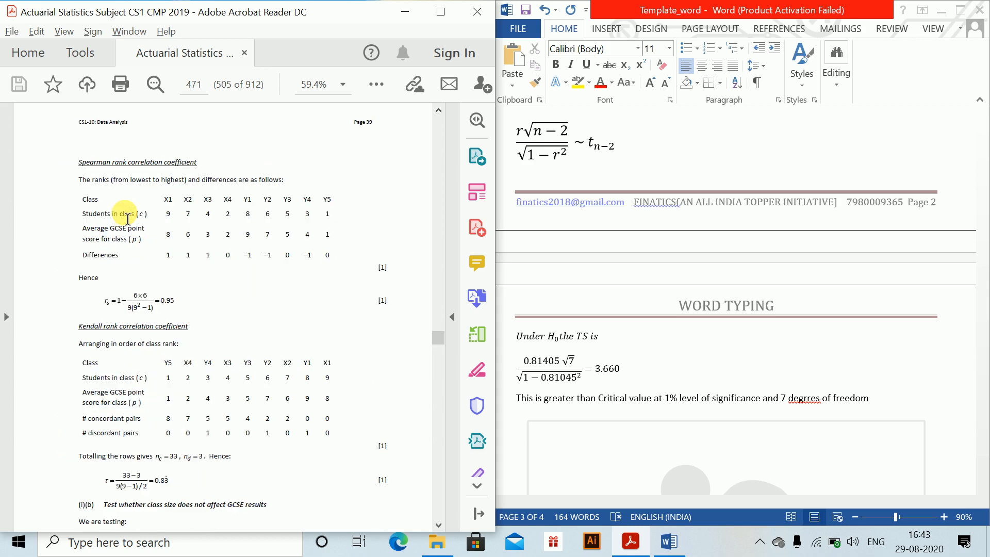
scroll(127, 219, "down", 5)
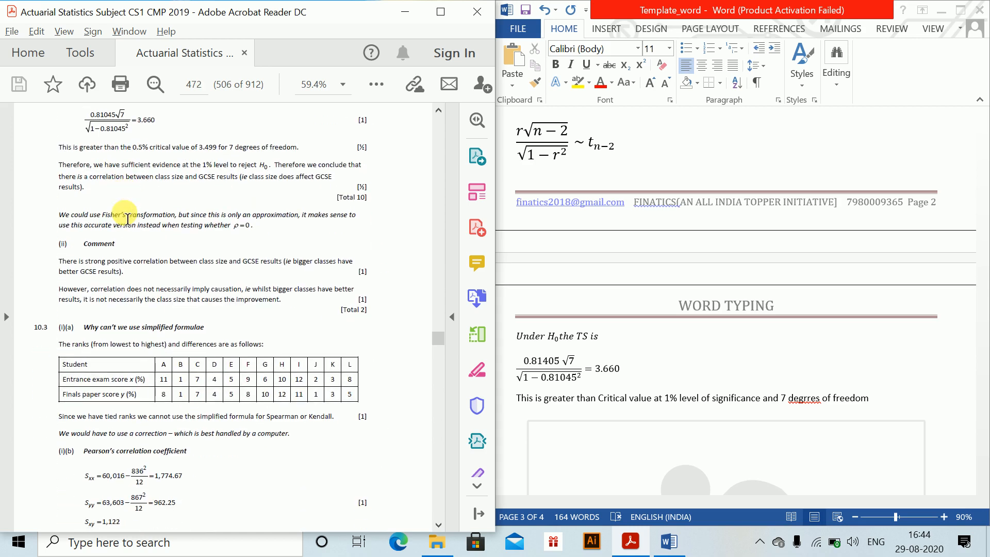
scroll(105, 319, "down", 1)
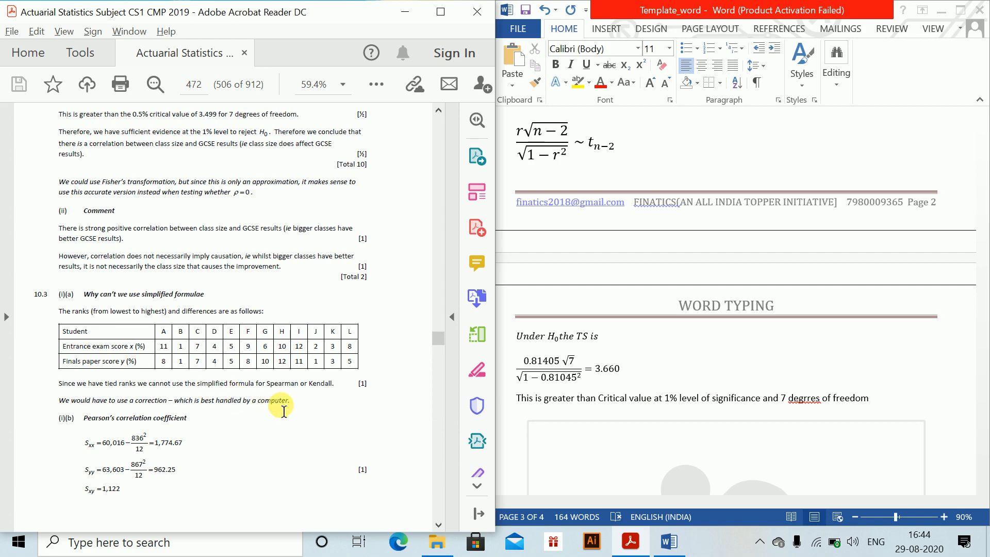
scroll(283, 405, "down", 2)
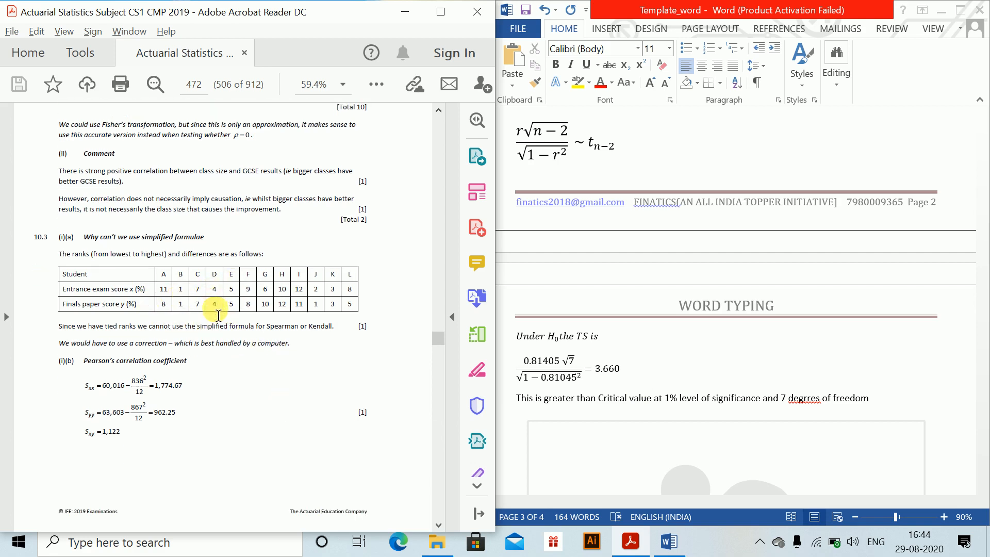
Step: Add the line "Question 2." in size 14 below the sentence and insert a table with 3 columns and 8 rows under it
left_click(603, 464)
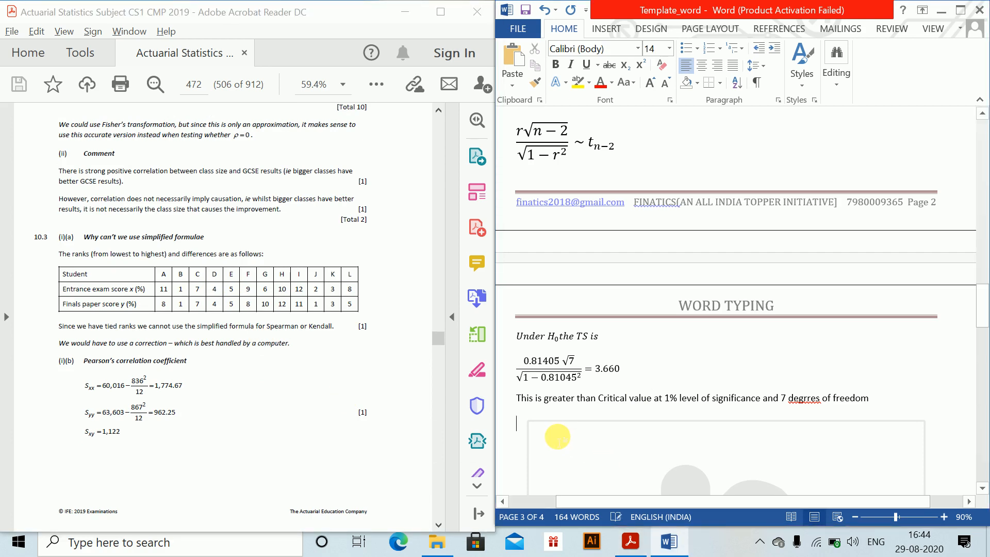
type("Question 2.")
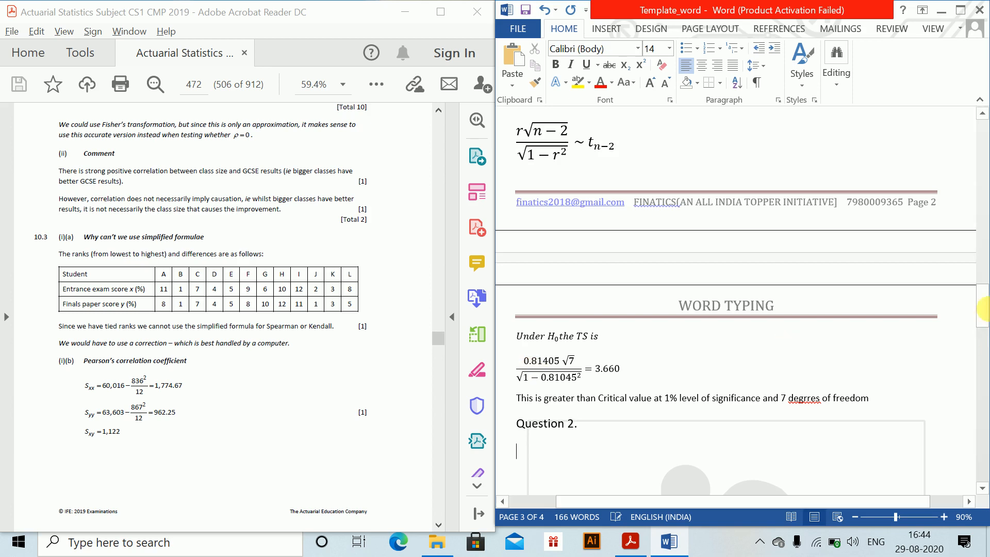
left_click_drag(983, 302, 984, 332)
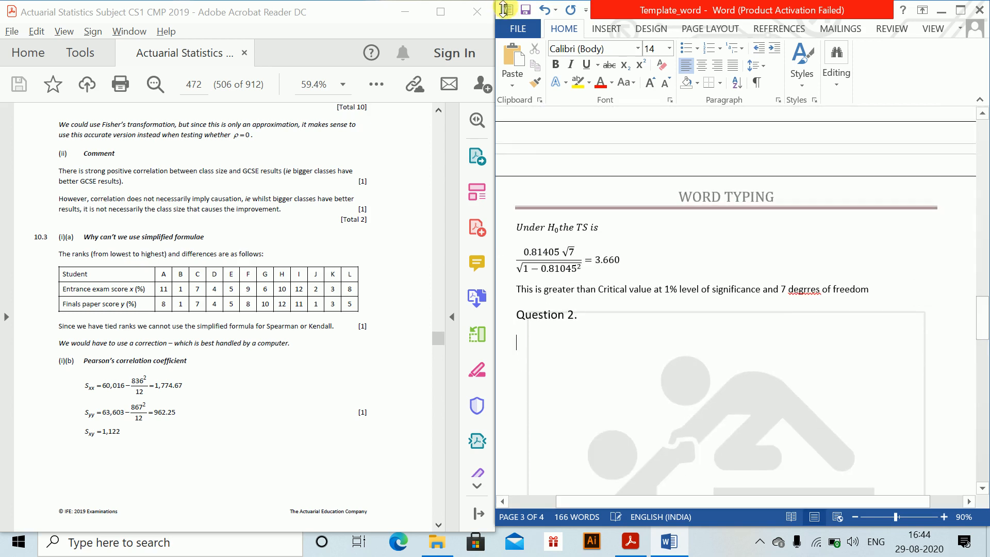
left_click(603, 30)
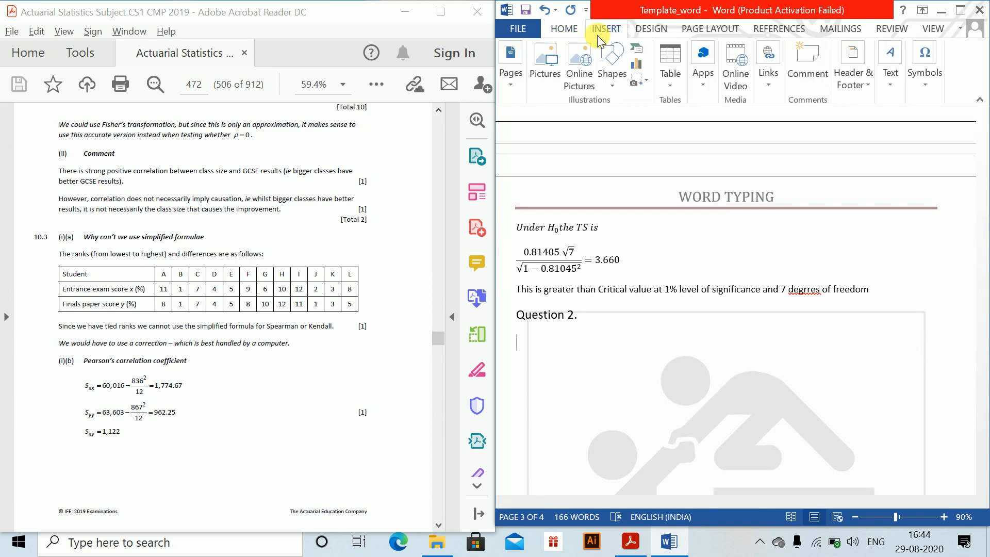
left_click(671, 76)
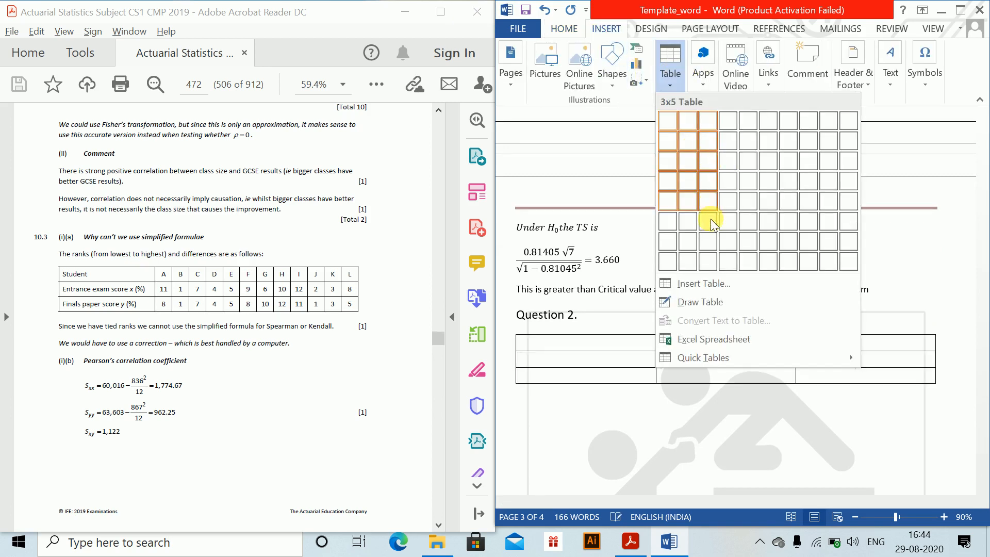
left_click(715, 255)
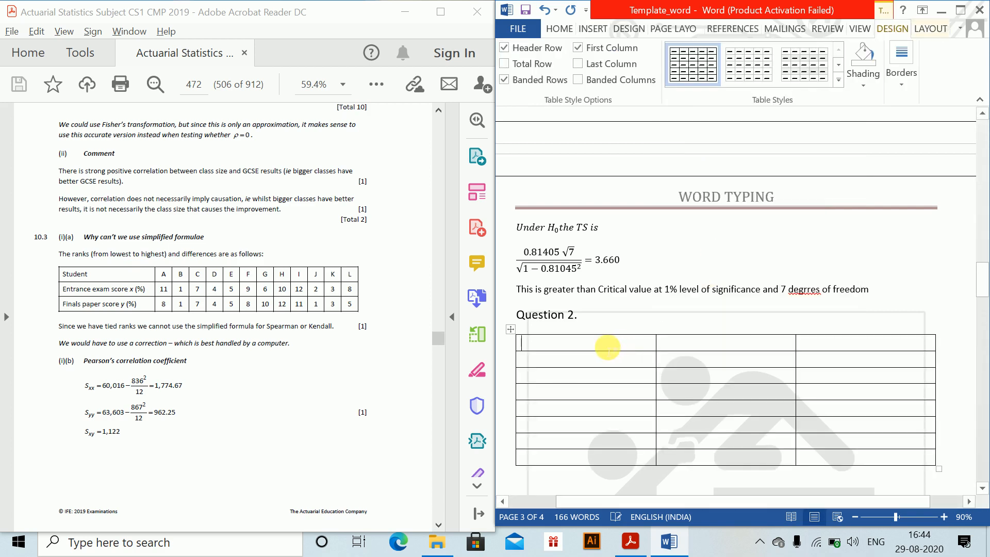
Step: Fill the table's header row with "Student", "Entrance Exam x" and "Final score y"
type("Student")
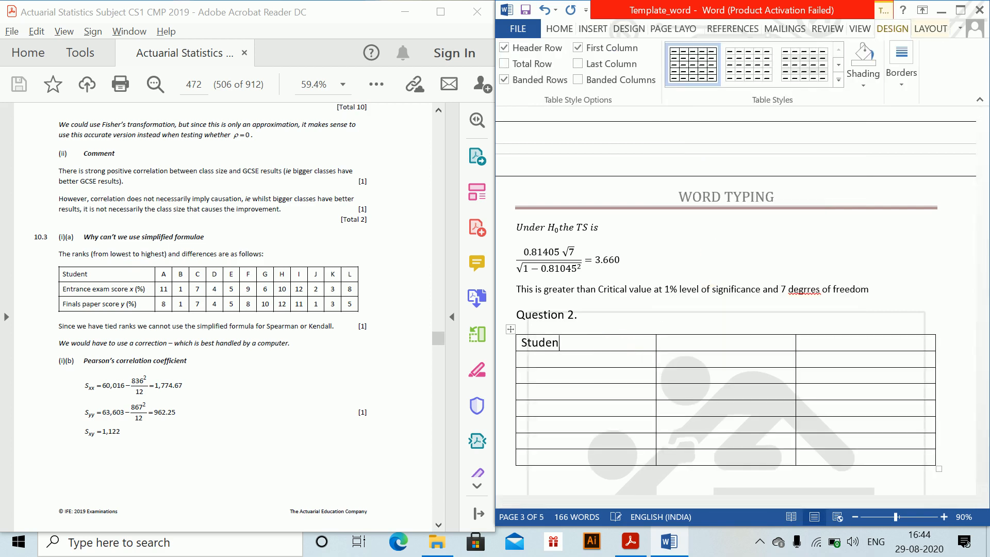
key("Tab")
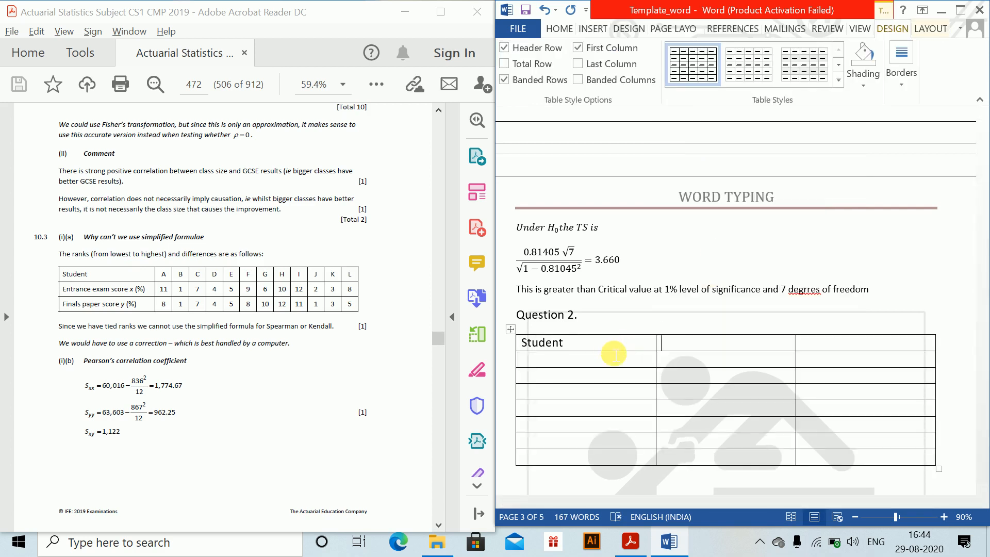
type("Ex")
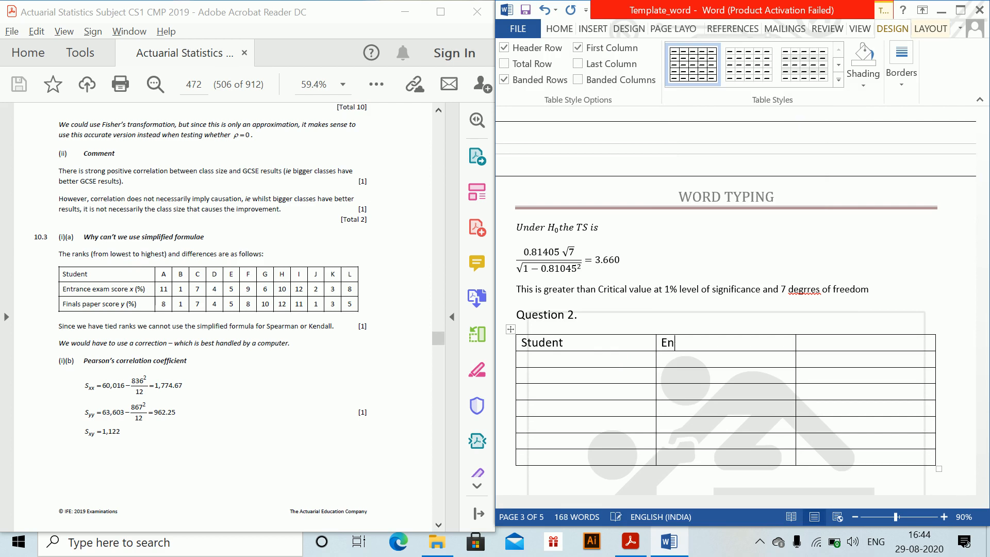
type("trance Exam x")
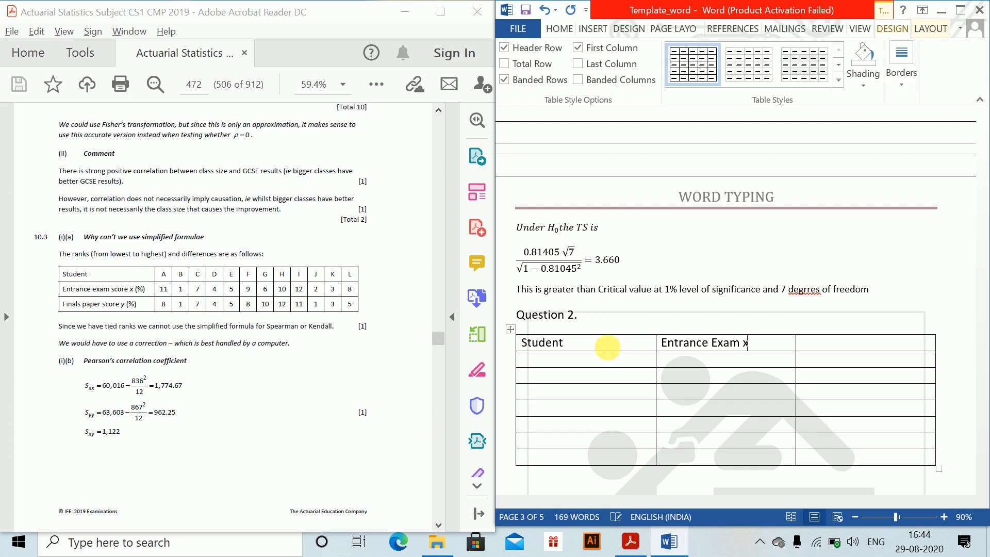
key("Tab")
type("Final sc")
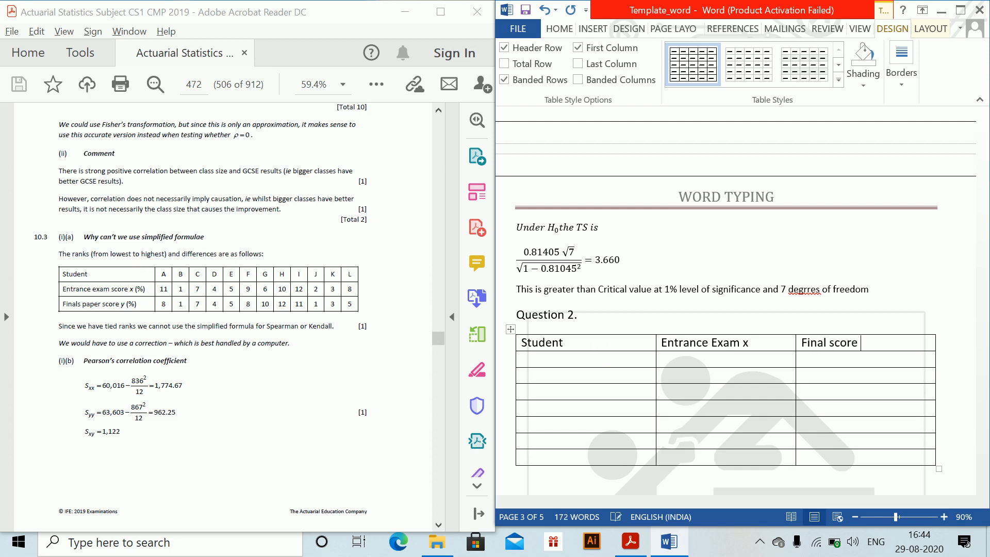
type("ore y")
Step: Enter the student letters A to G down the Student column, one per row
left_click(571, 363)
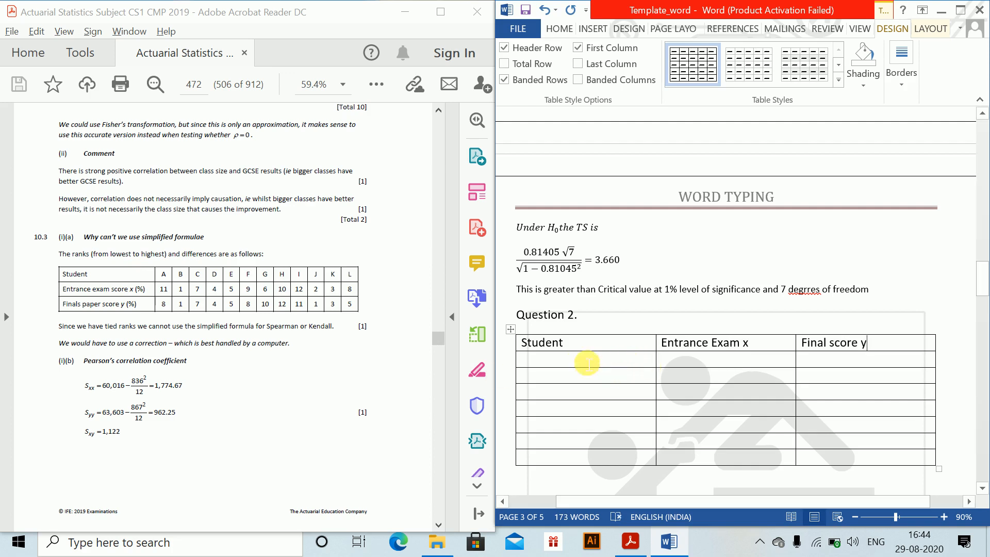
type("A")
key("Down")
type("B")
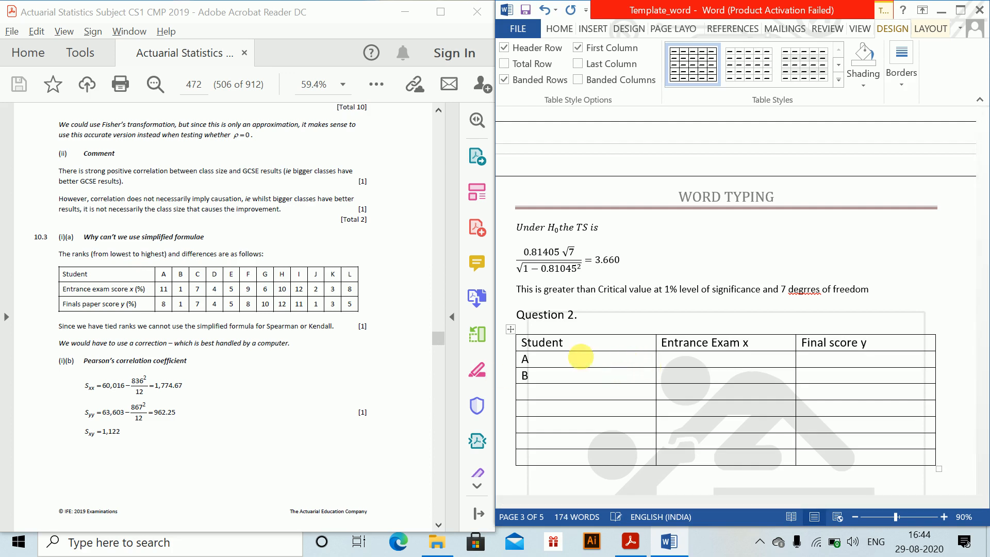
key("Down")
type("C")
key("Down")
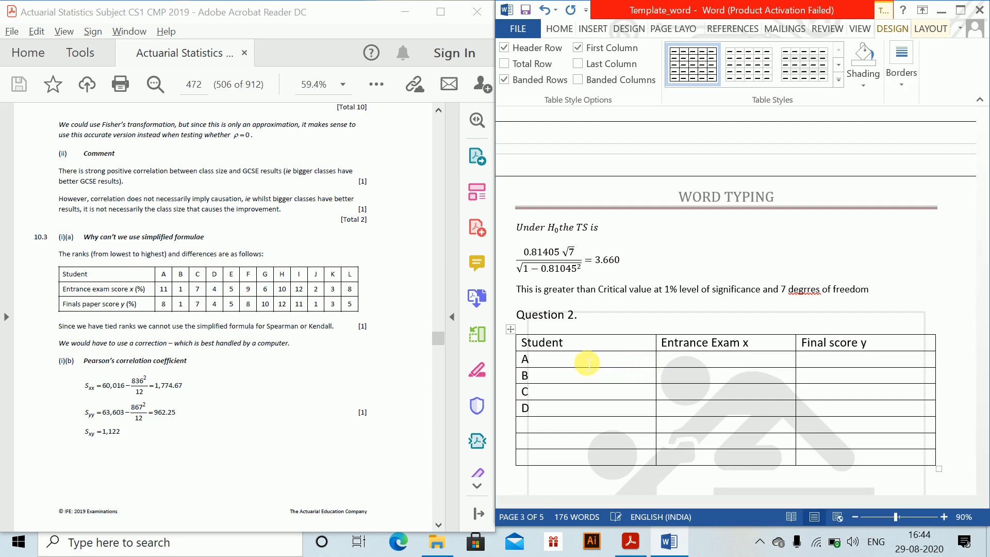
type("E")
key("Down")
type("F")
type("G")
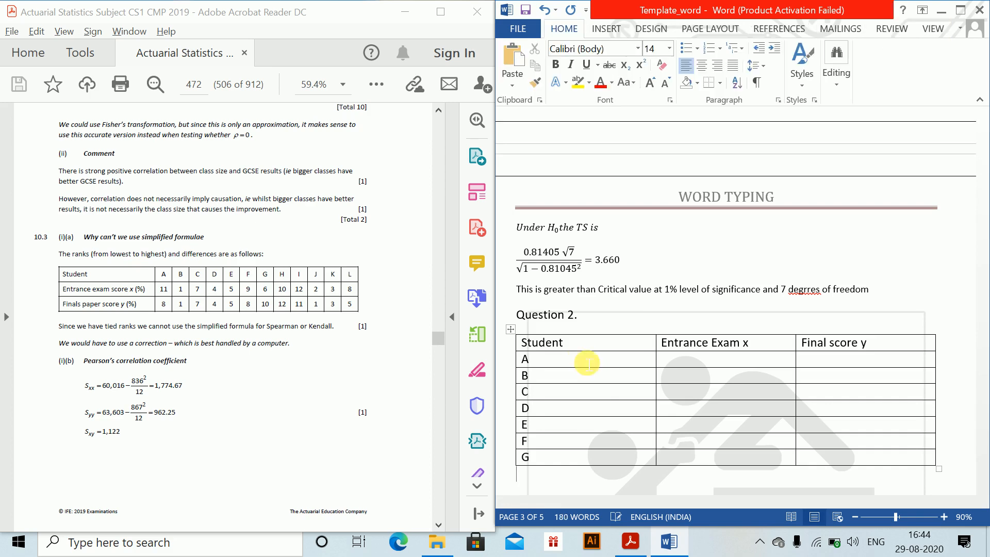
Step: Add five rows at the end of the table and label them H, I, J, K and L in the Student column
key("Left")
key("Return")
type("H")
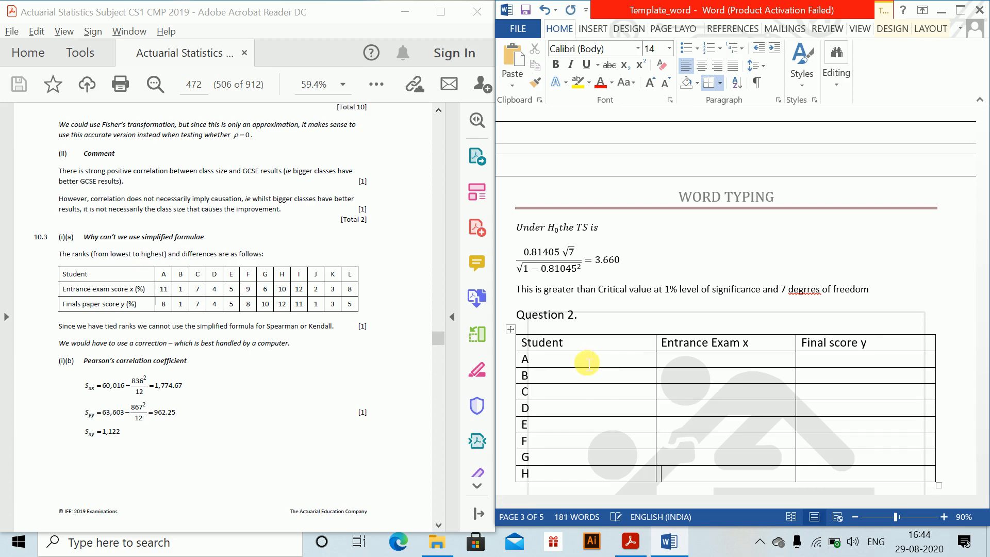
key("Tab")
key("Tab")
key("Tab")
scroll(589, 365, "down", 8)
type("J")
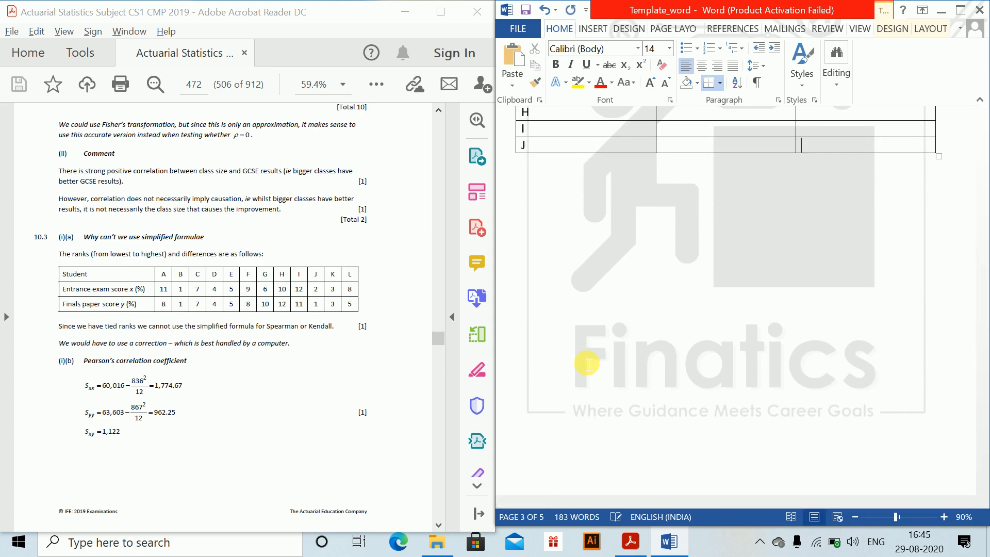
key("Tab")
type("K")
key("Tab")
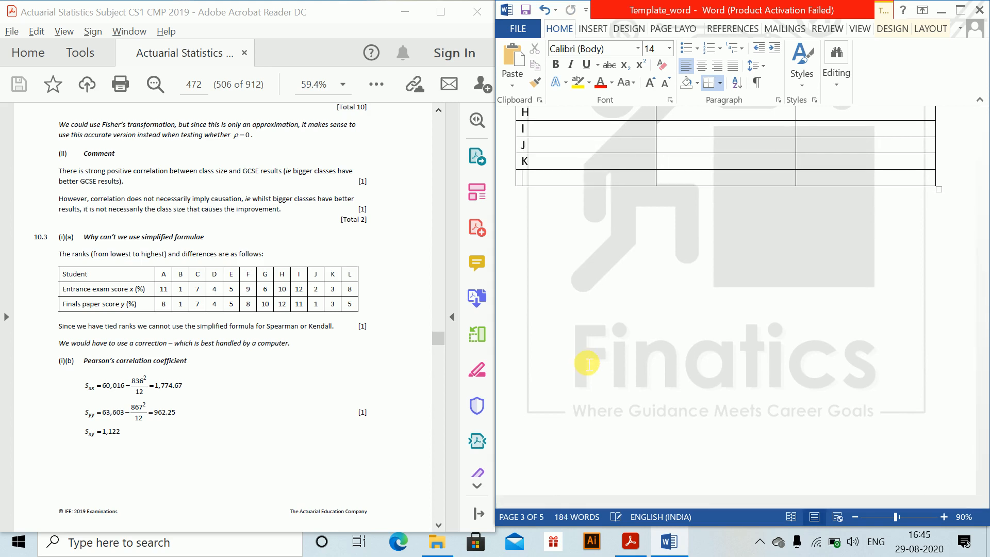
type("L")
Step: Enter the Entrance Exam x ranks for students A to E as 11, 1, 7, 4 and 5
scroll(588, 365, "up", 5)
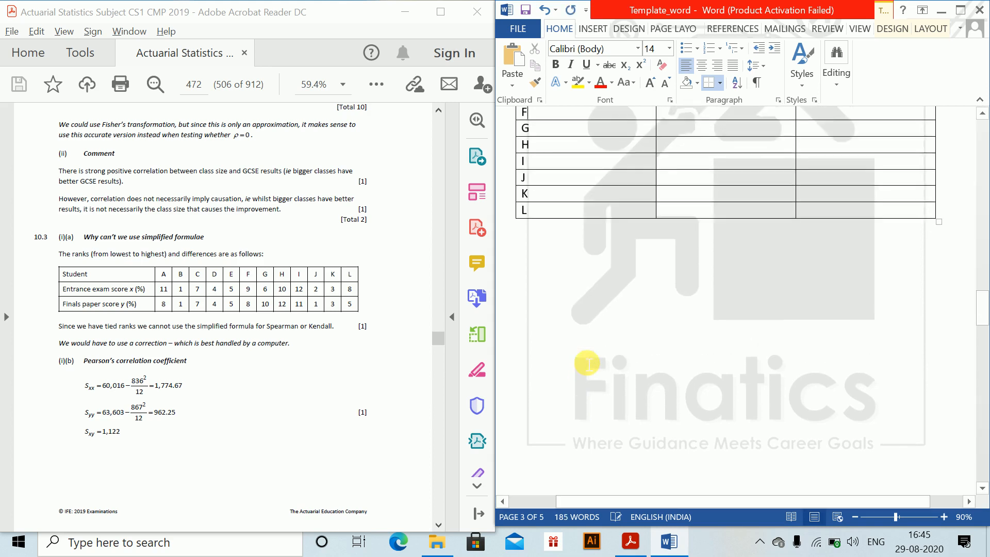
key("Right")
key("Right")
key("Right")
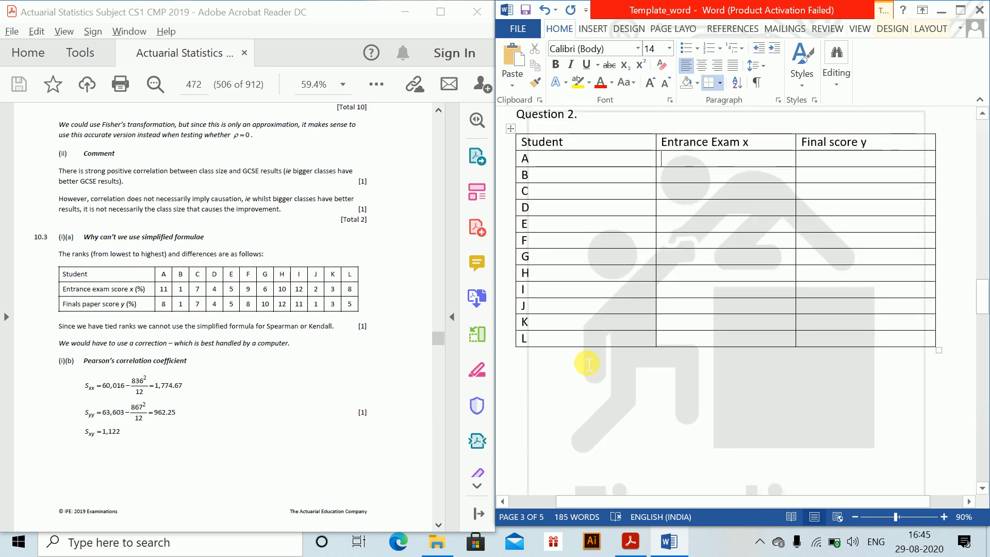
type("11")
key("Down")
type("1")
key("Down")
type("7")
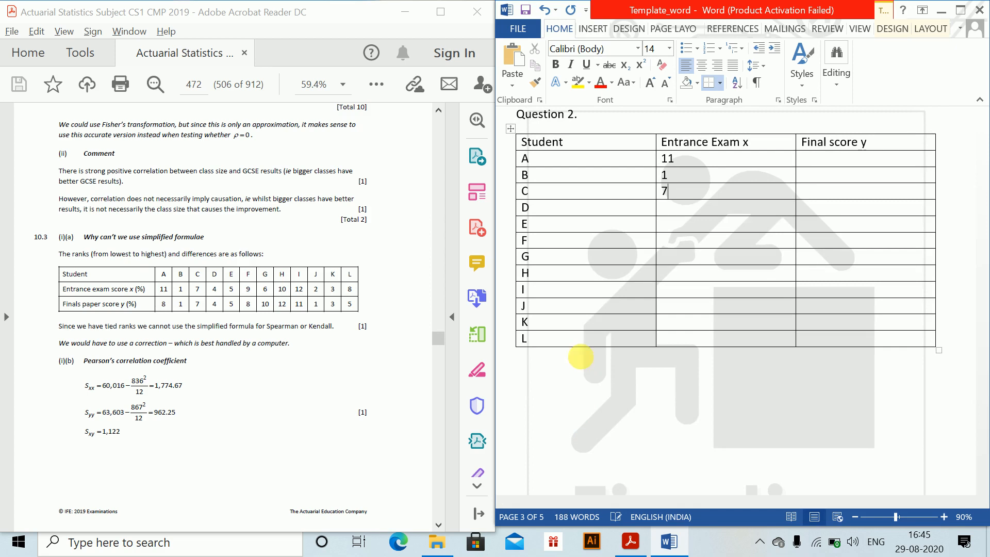
key("Down")
type("4")
key("Down")
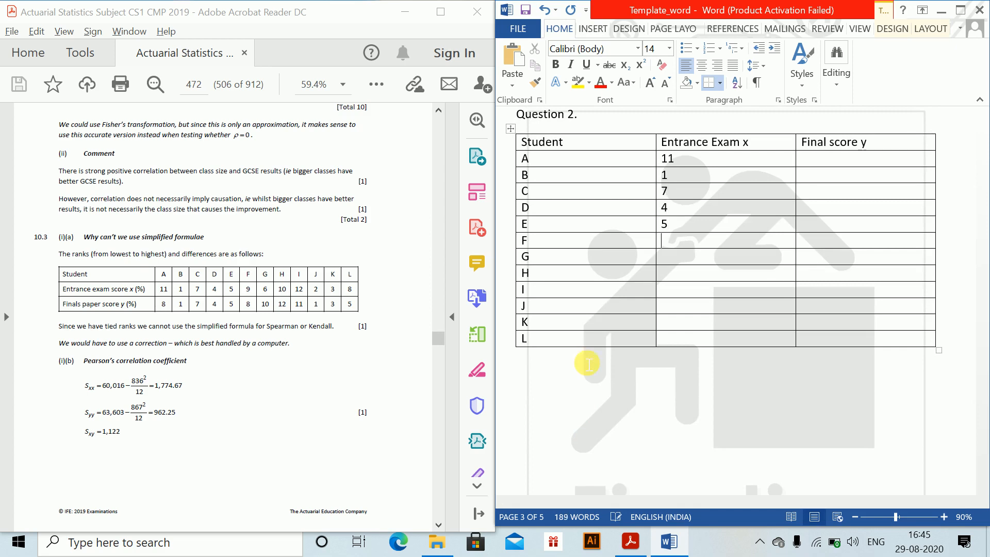
Step: Enter the Entrance Exam x ranks for students F to L as 9, 6, 10, 12, 2, 3 and 8
type("8")
type("9")
key("Down")
type("6")
key("Down")
type("12")
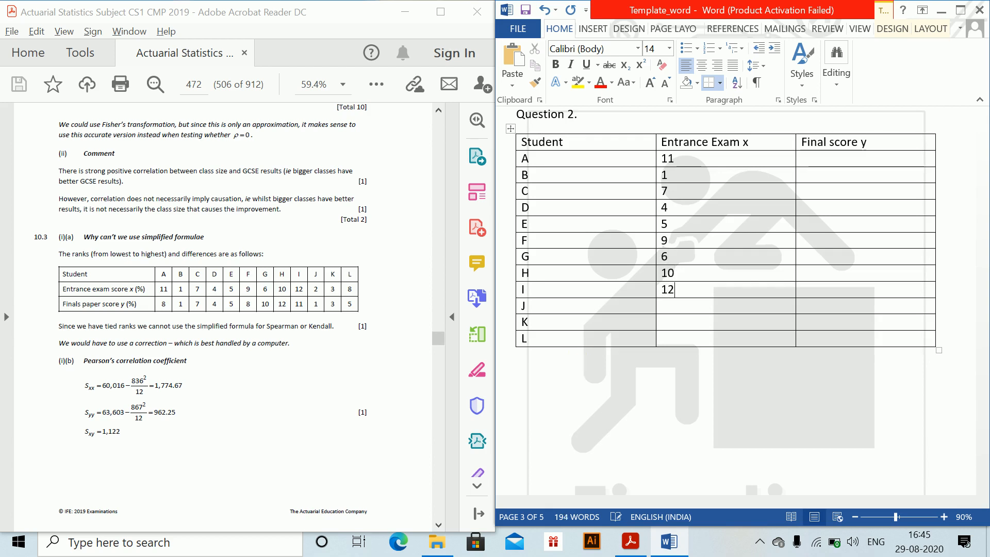
key("Down")
type("2")
key("Down")
type("3")
key("Down")
type("8")
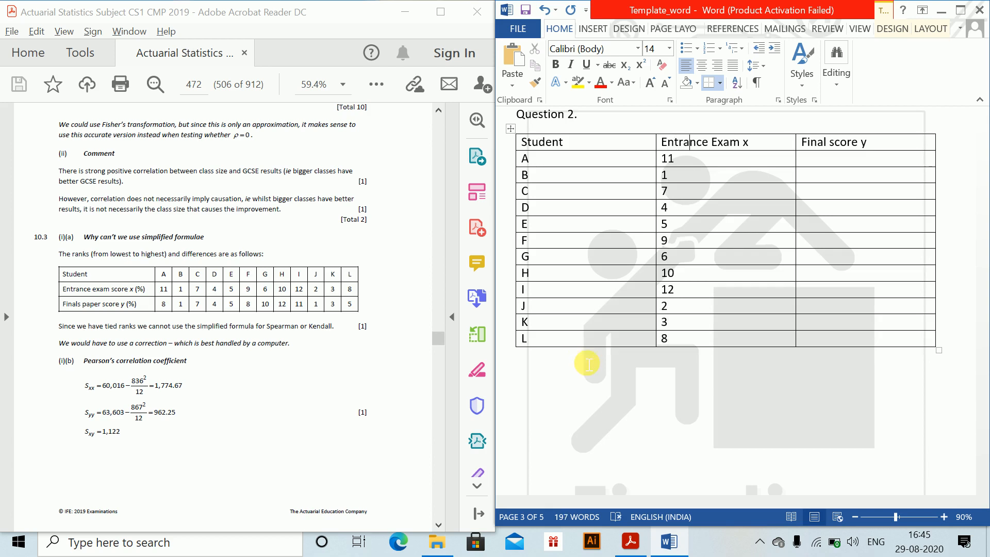
Step: Enter the Final score y ranks for students A to E as 8, 1, 7, 4 and 5
left_click(834, 162)
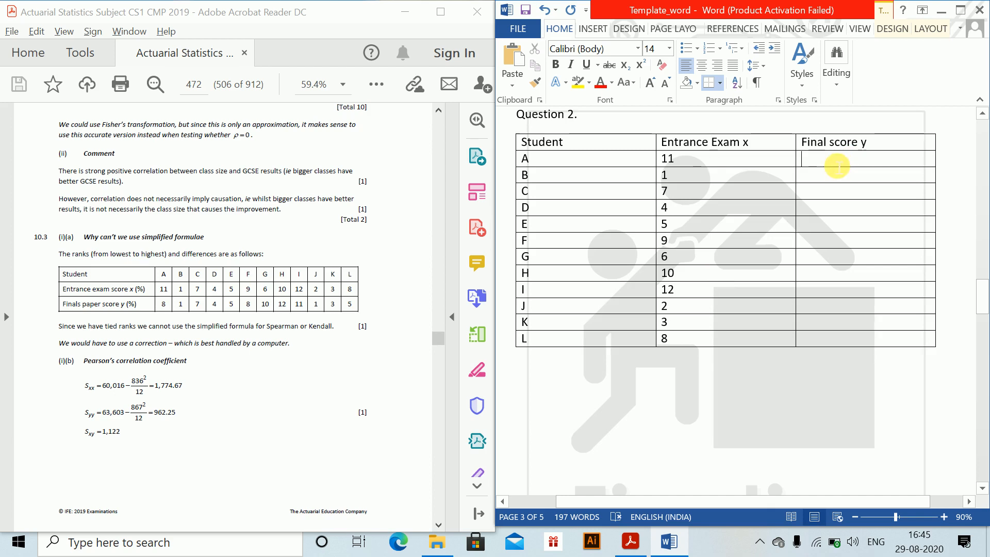
type("8")
key("Down")
type("1")
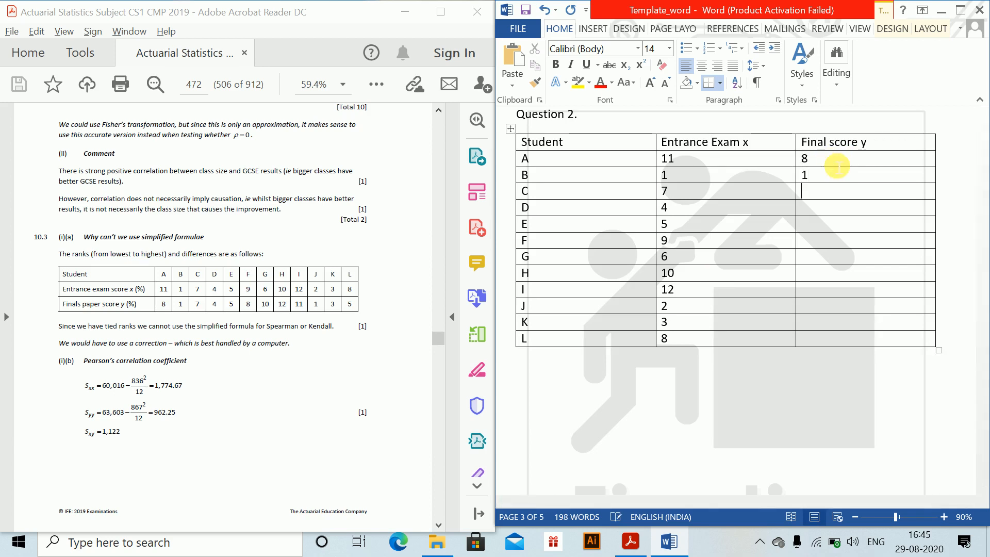
key("Down")
type("7")
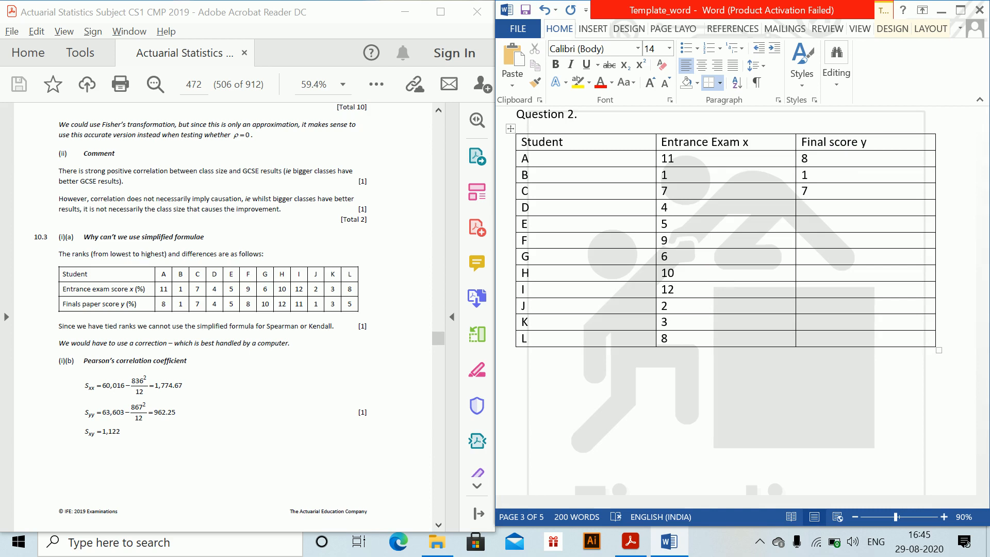
type("4")
key("Down")
type("4")
key("Down")
type("5")
key("Down")
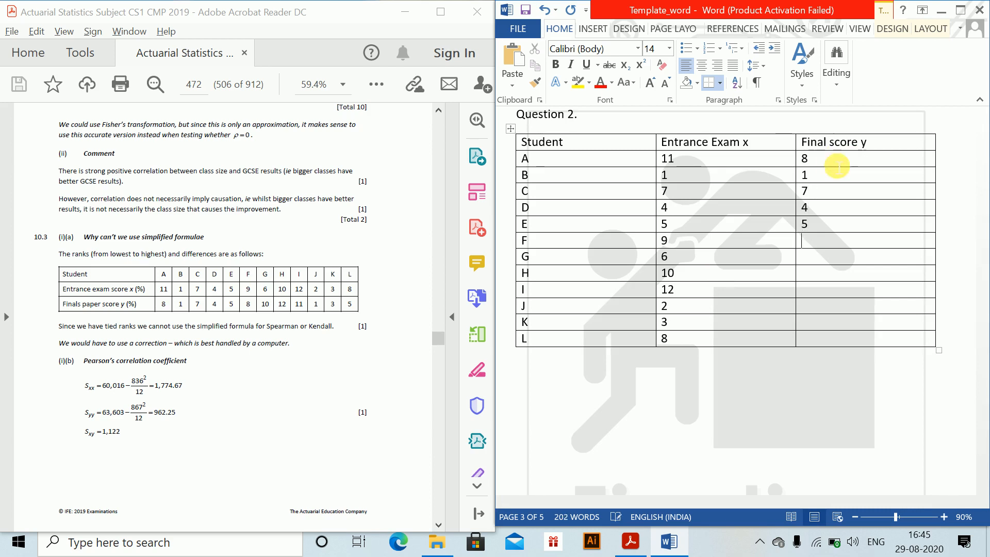
Step: Enter the Final score y ranks for students F to L as 8, 10, 12, 11, 1, 3 and 5
type("8")
key("Down")
type("10")
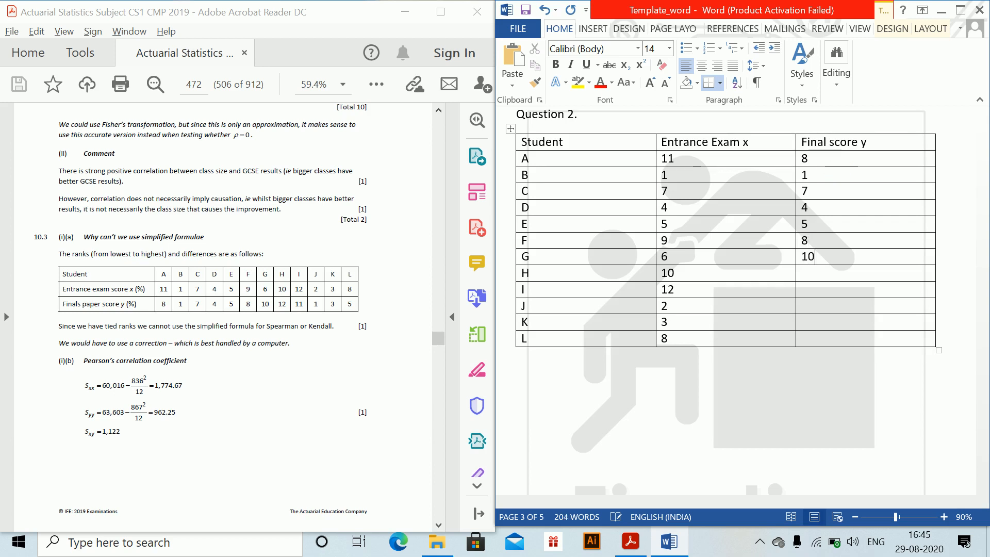
key("Down")
type("12")
key("Down")
type("11")
key("Down")
type("1")
key("Down")
type("3")
key("Down")
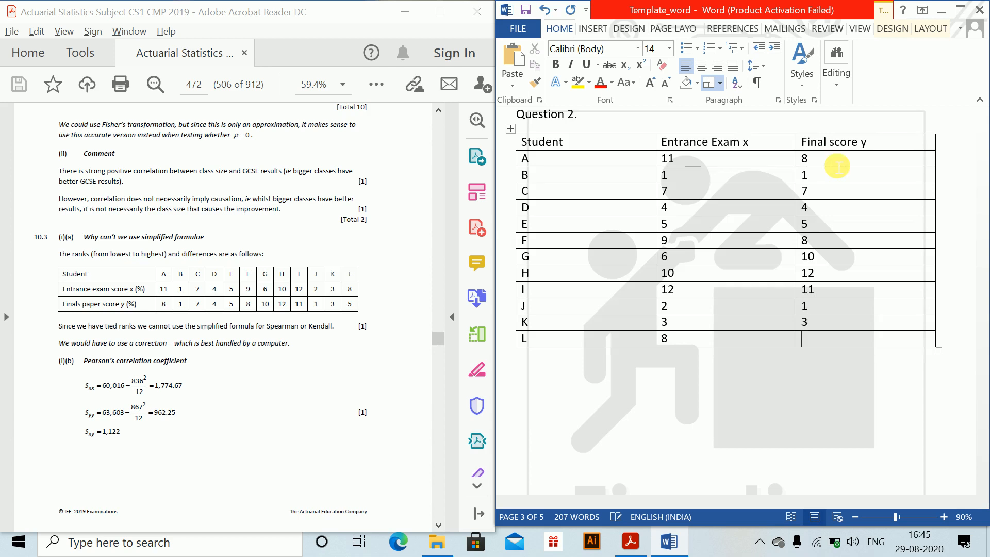
type("5")
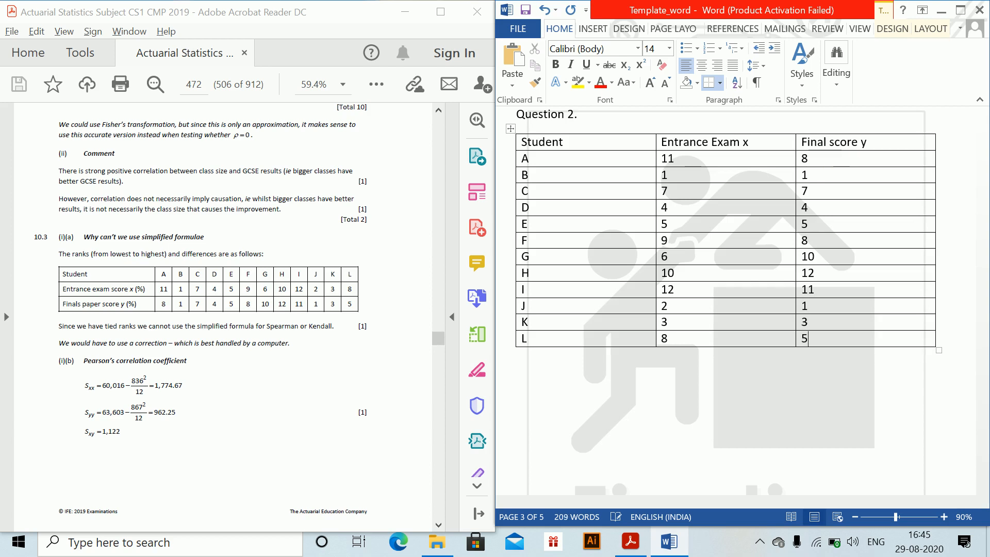
Step: Add the line "The ranks from lowest to highest" between the Question 2 heading and the table
left_click(601, 111)
key("Return")
type("The ran")
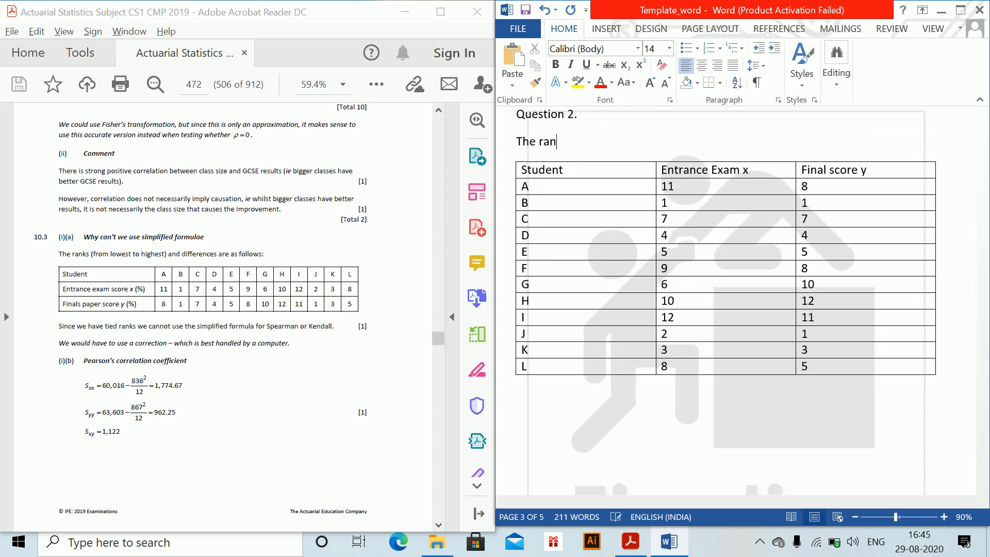
type("ks from lowest to hishes")
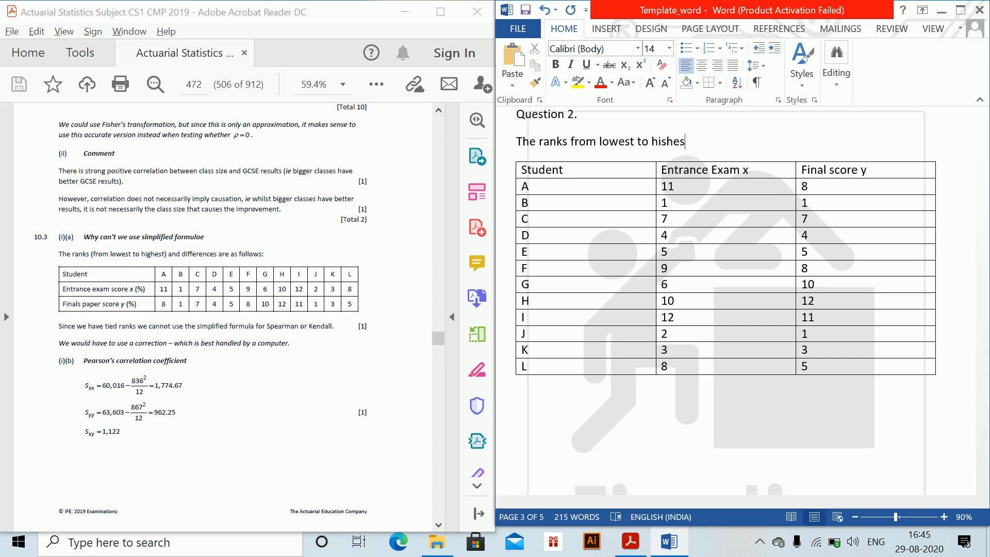
key("BackSpace")
key("BackSpace")
key("BackSpace")
key("BackSpace")
type("ghest")
Step: Write "Since we have tied ranks, we cannot use simplified formula" directly below the table
left_click(530, 407)
type("Since we have t")
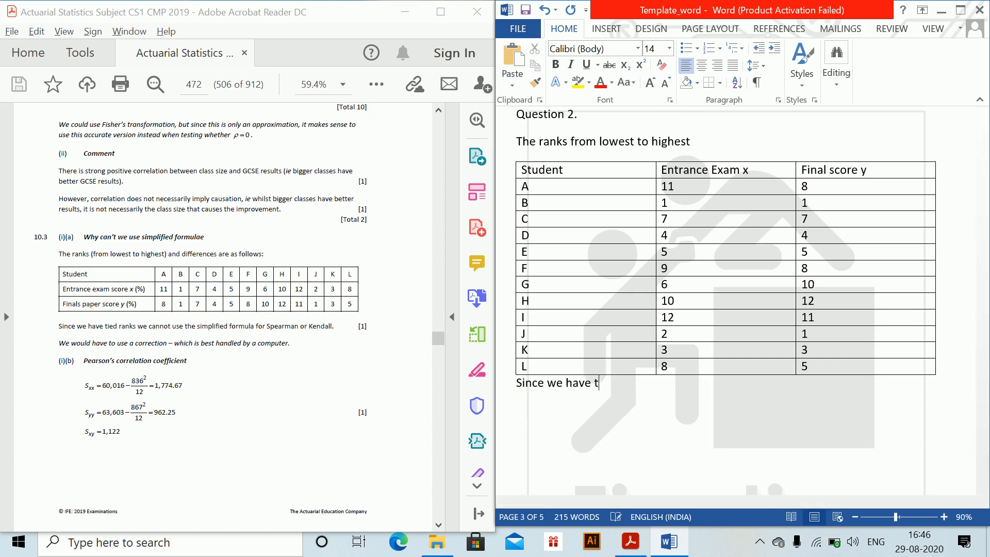
type("ied ranks, we cannot us")
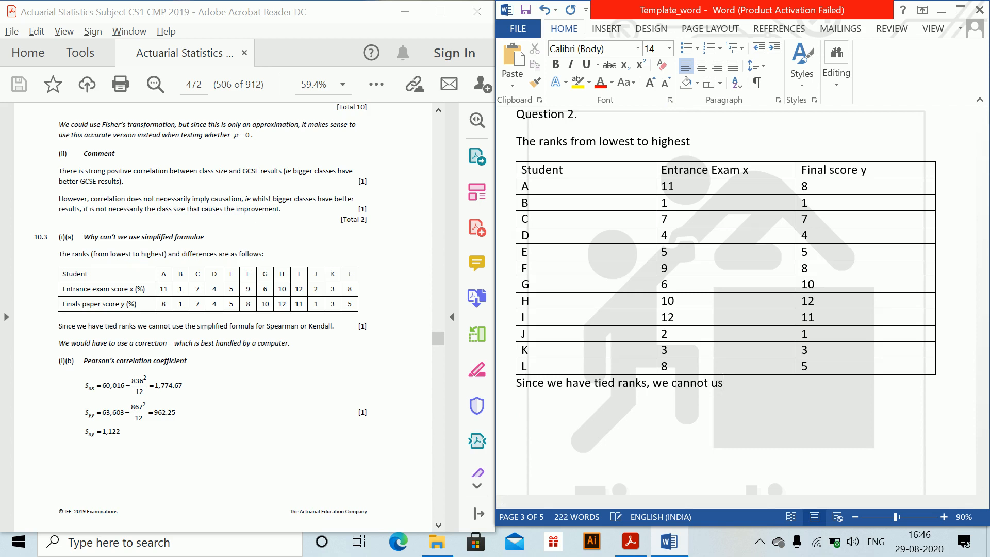
type("e simplified formula")
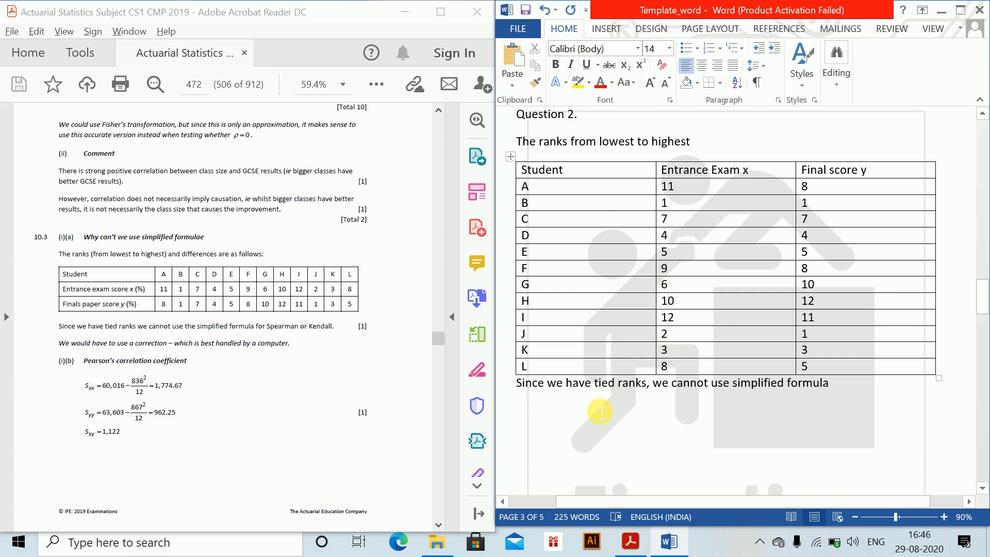
Step: Review exercise 10.3 and its solution in the PDF, and add the part label "(ii)" below the tied-ranks sentence in the Word document
left_click(239, 427)
scroll(240, 427, "down", 1)
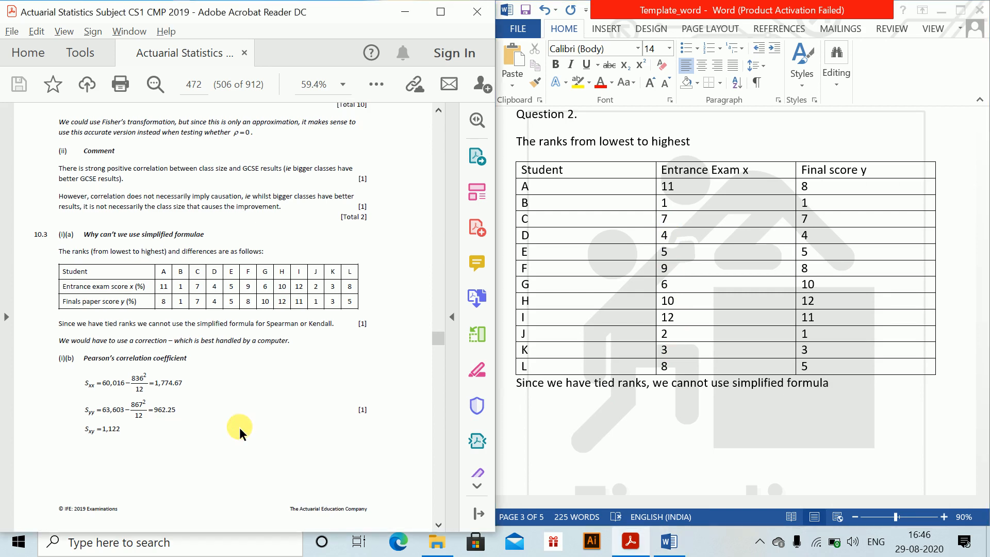
scroll(270, 410, "up", 15)
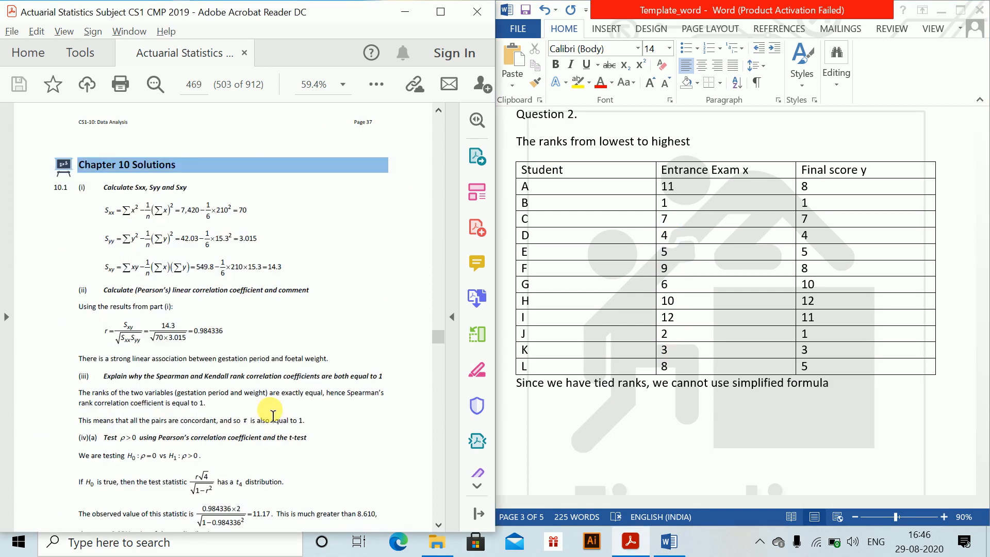
scroll(270, 411, "up", 5)
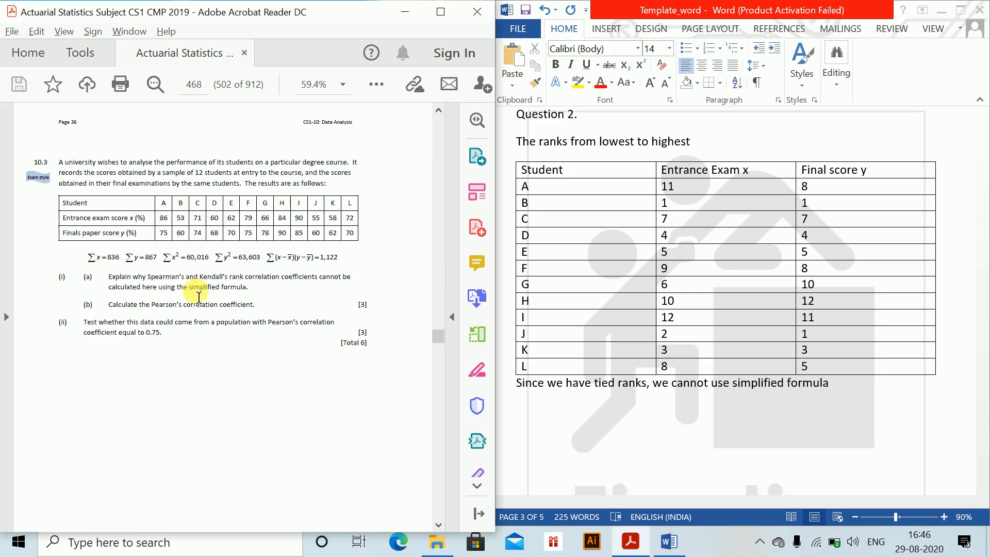
scroll(215, 382, "down", 20)
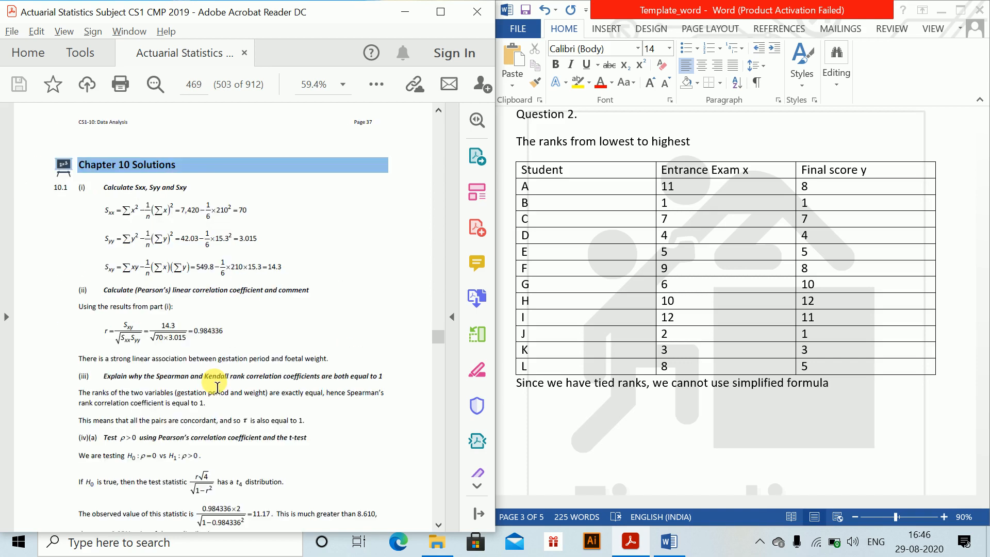
scroll(217, 387, "up", 5)
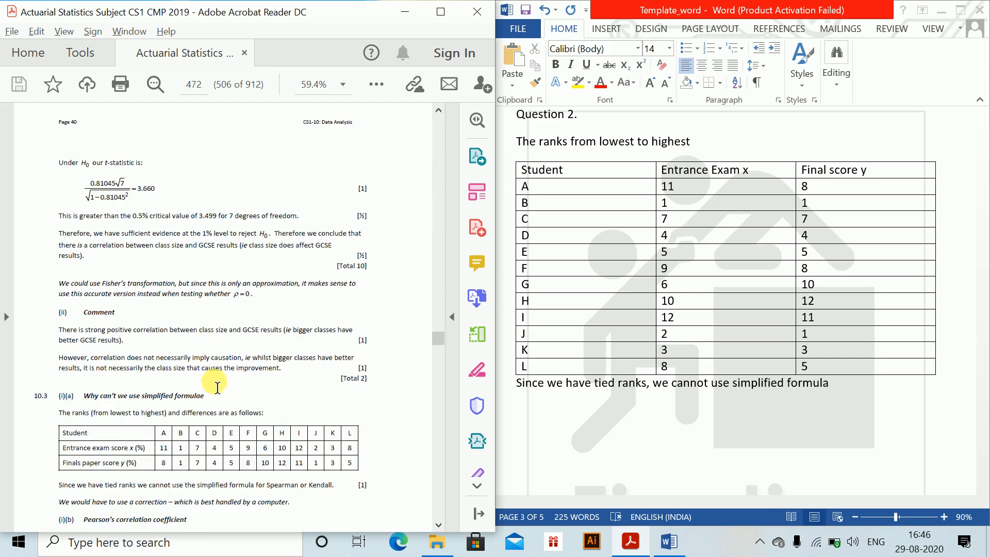
left_click(613, 439)
type("(")
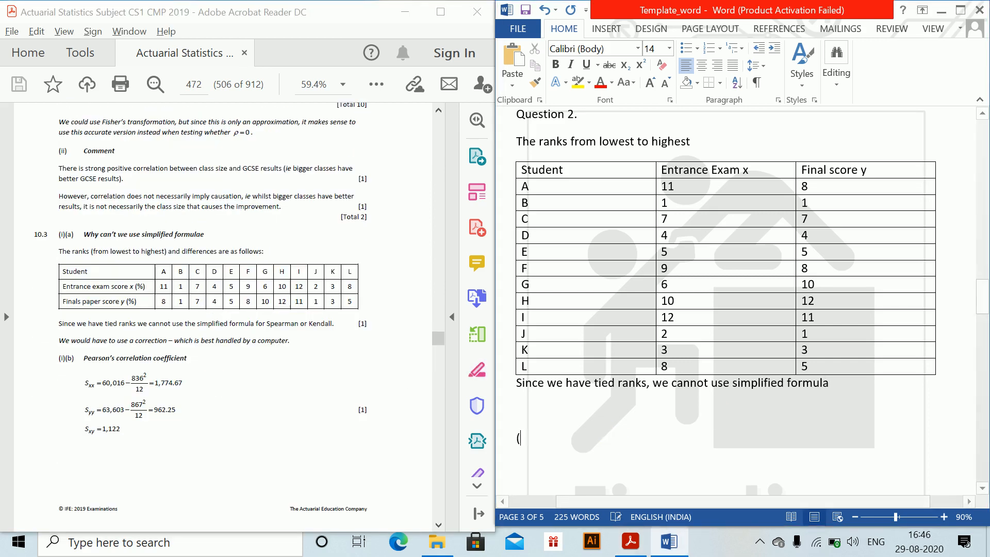
type("ii)")
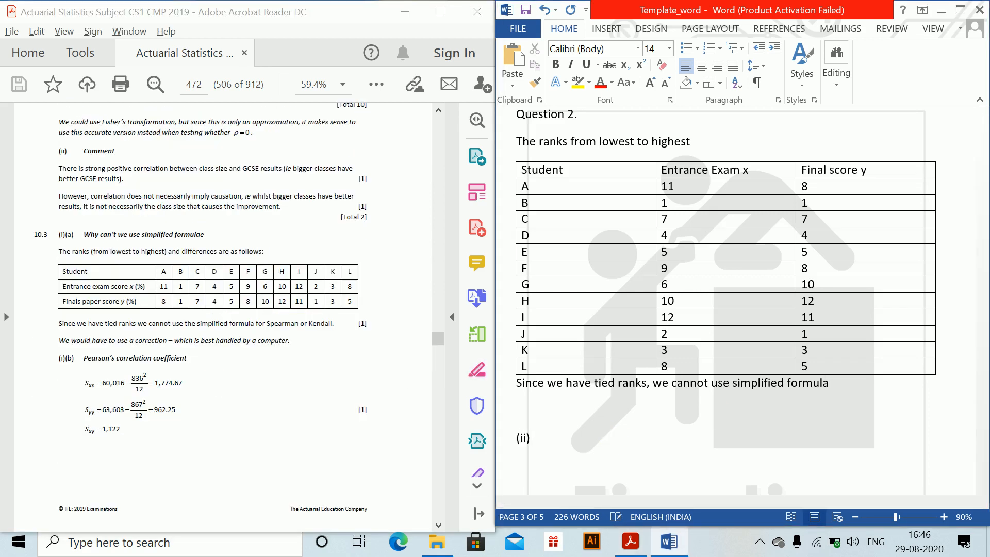
Step: Insert the equation s_xx = 60016 − 836²/12 = 1774.67 after the "(ii)" label, with 836² over 12 as a fraction
key("alt+equal")
type("s_")
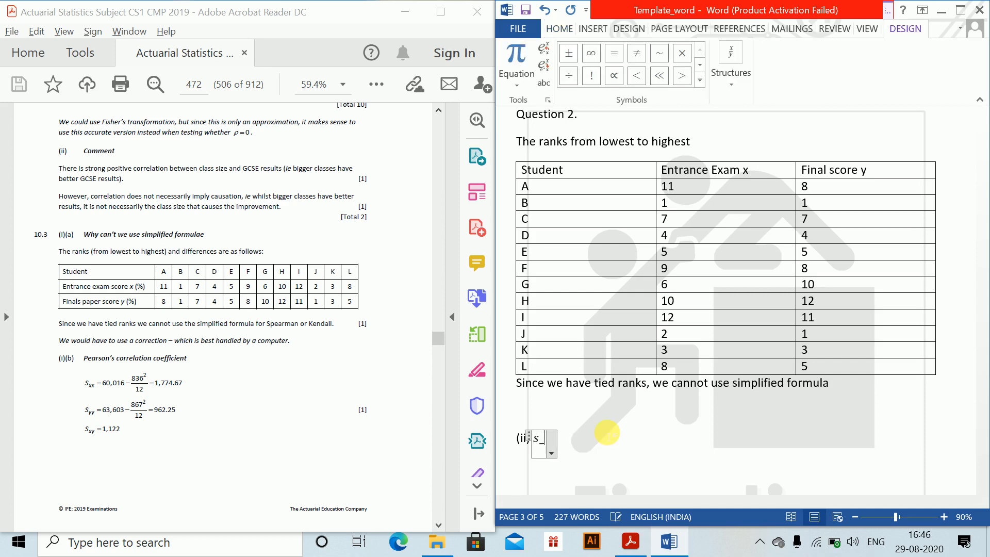
type("xx =")
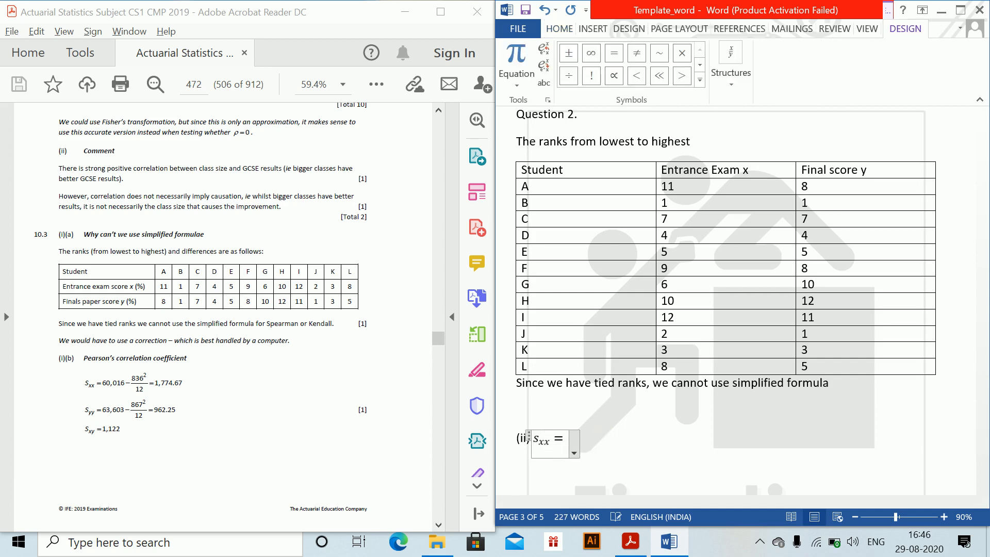
type("6001")
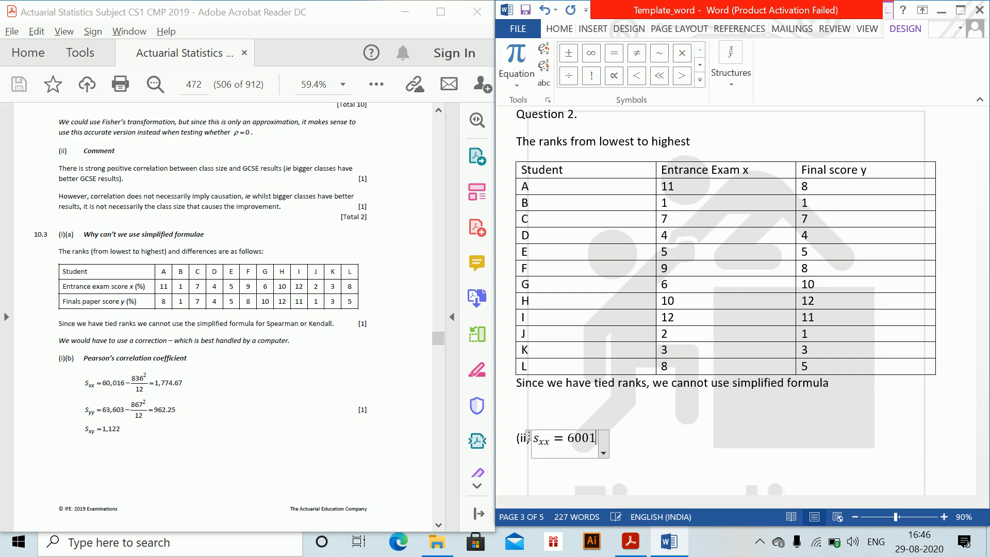
type("6-83")
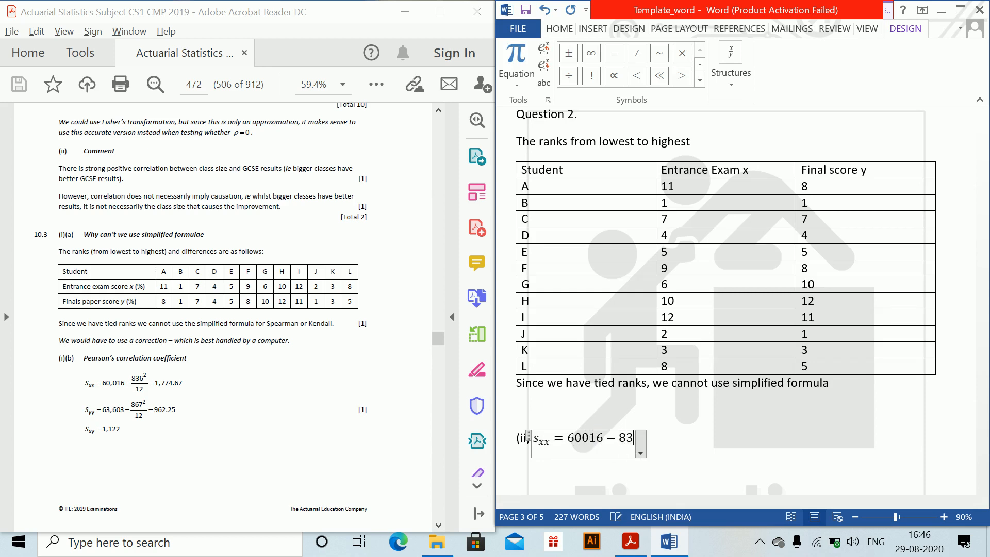
type("6^2/12=")
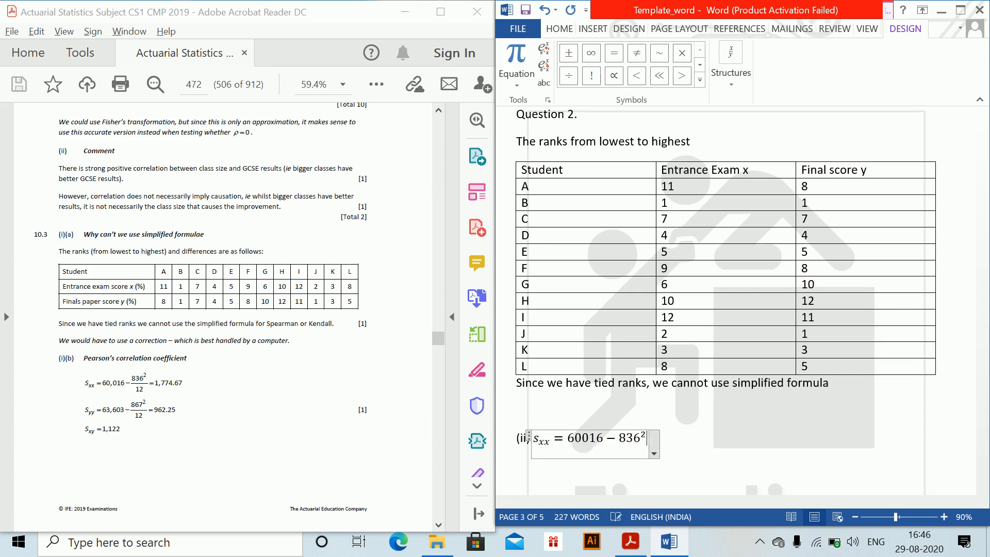
type("12 = 1")
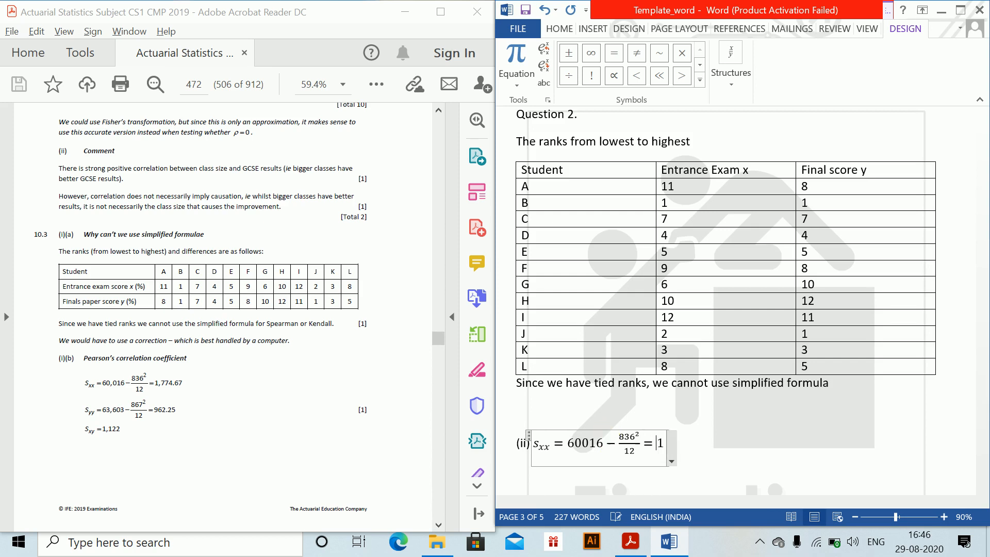
type("774.67")
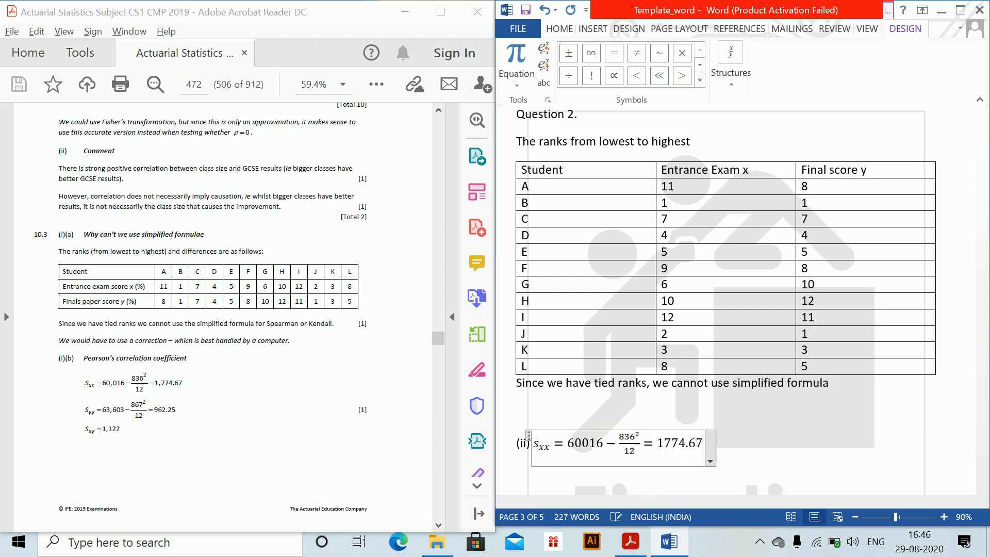
key("Return")
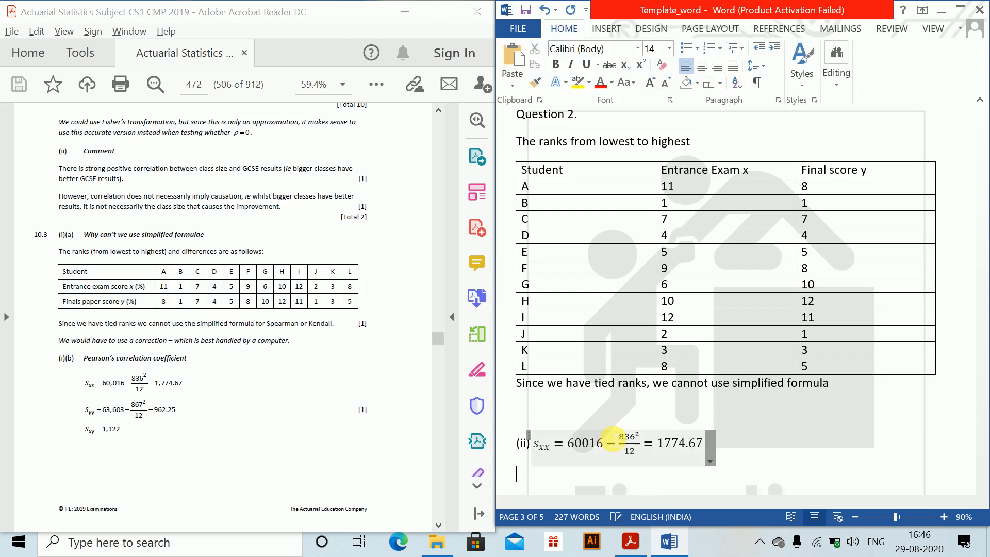
Step: Insert the equation s_yy = 63603 − 867²/12 = 962.25 below the s_xx equation, with 867² over 12 as a fraction
key("alt+equal")
type("s_")
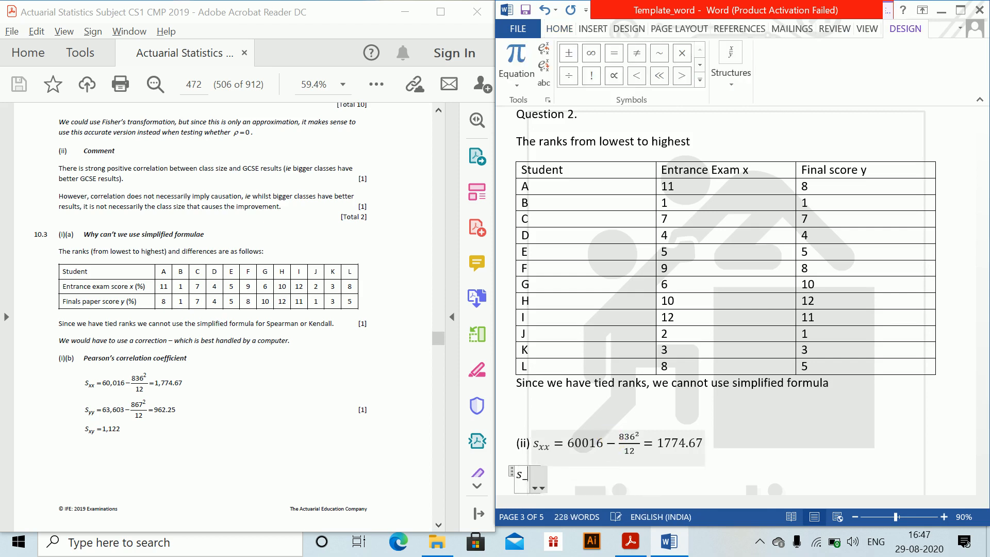
type("yy=6")
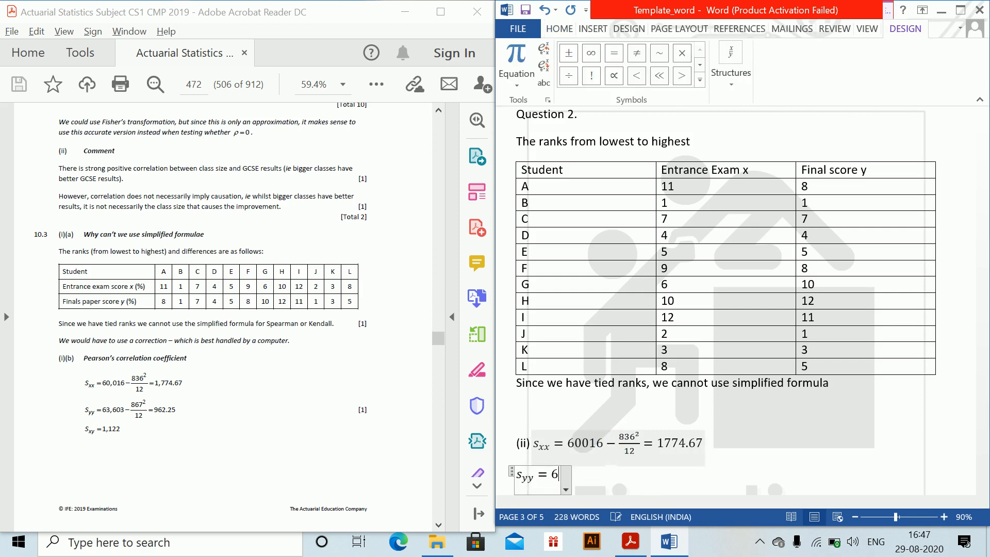
type("3603 ")
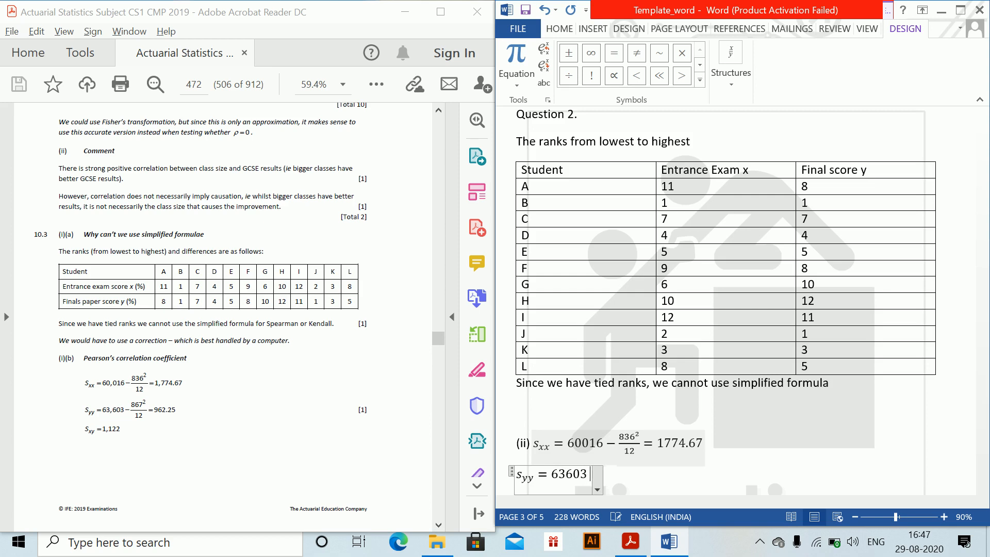
type("-8")
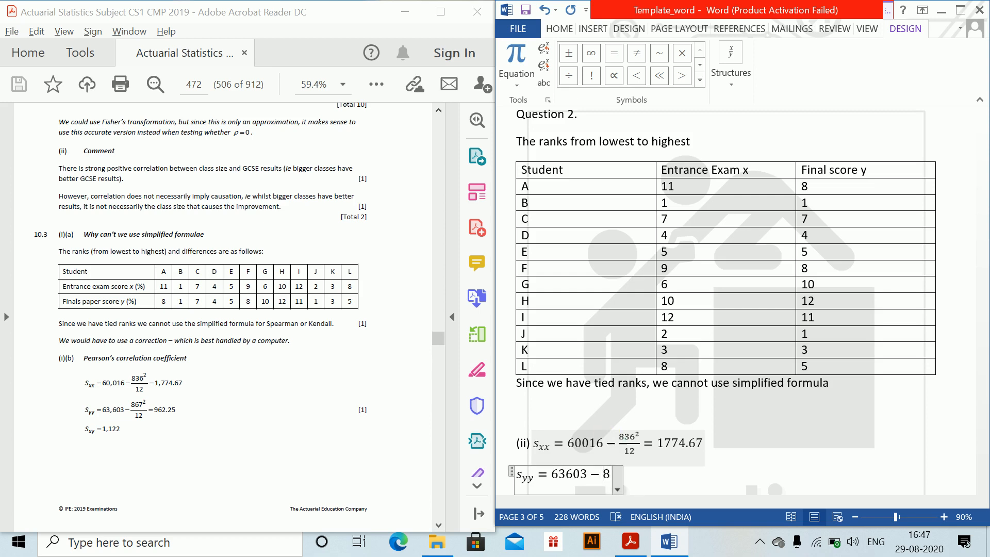
type("67^2/1")
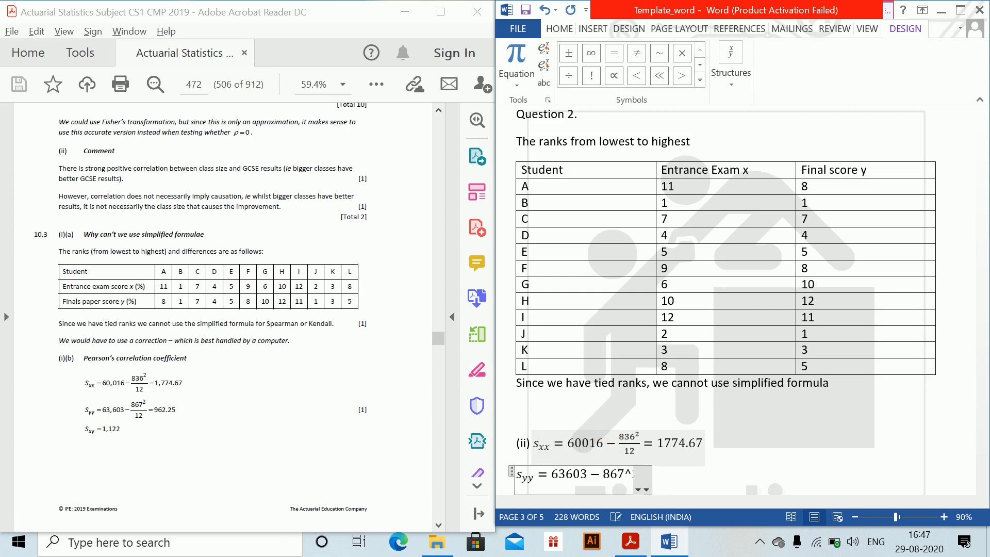
type("2 = 9")
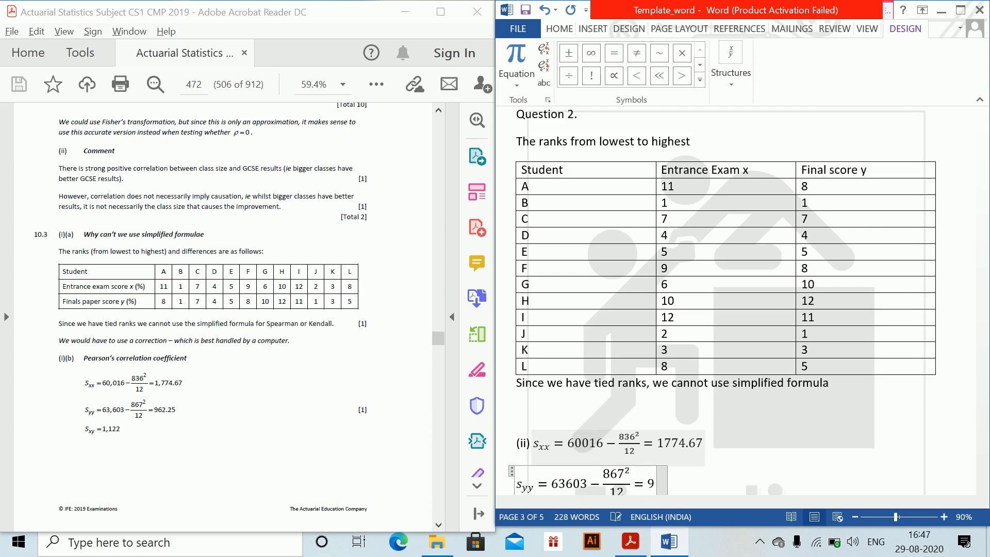
type("62.25")
key("Return")
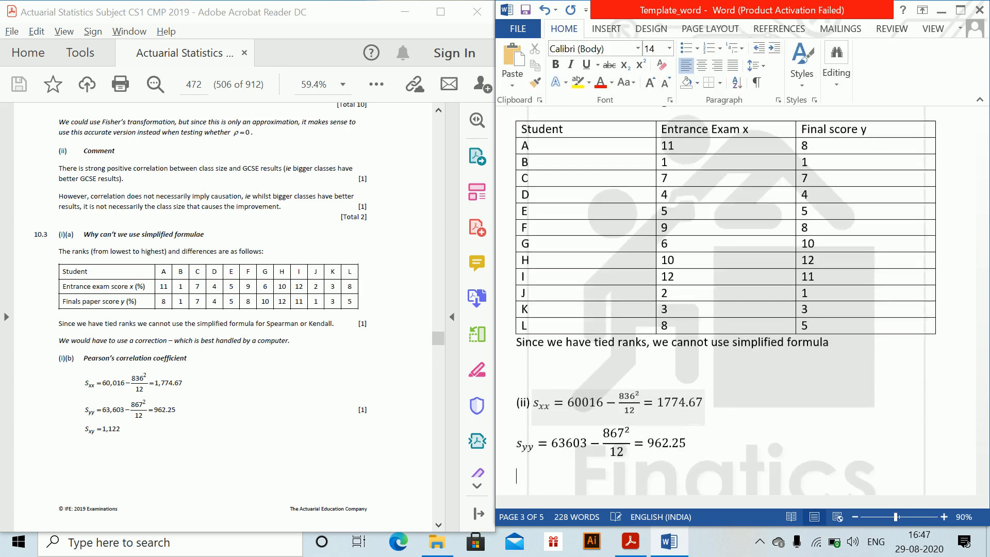
Step: Insert the equation s_xy = 1122 on the line below the s_yy equation
key("alt+equal")
type("s")
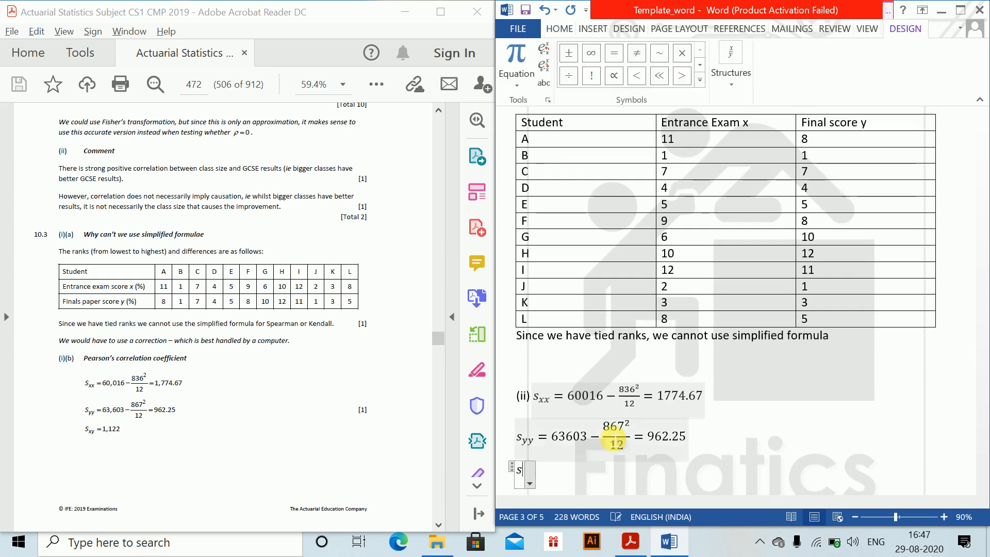
type("_xy =")
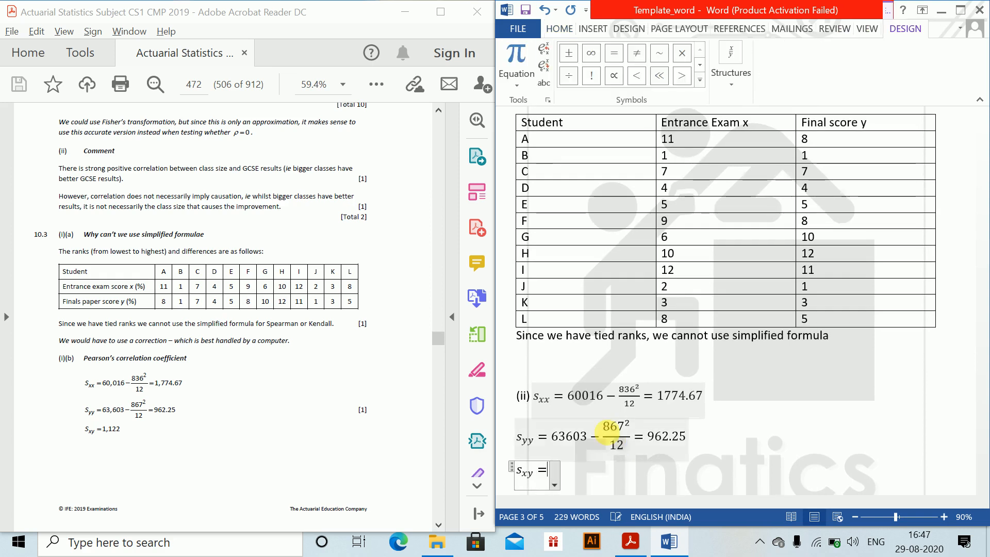
type("1122")
key("Return")
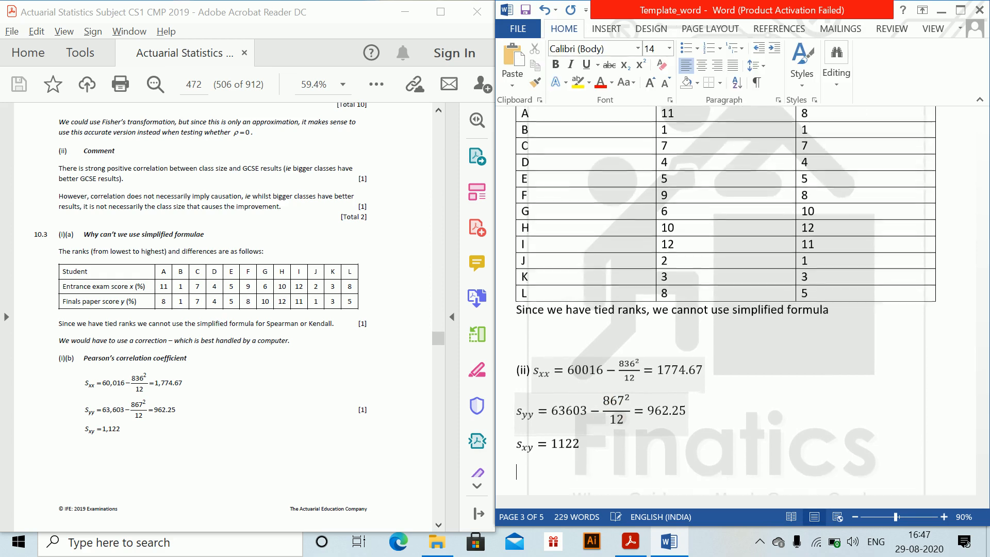
Step: Consult the PDF's next page for the correlation formula and enter r = s_xy/√(sxxsyy) as a new equation below s_xy
left_click(342, 469)
scroll(342, 468, "down", 2)
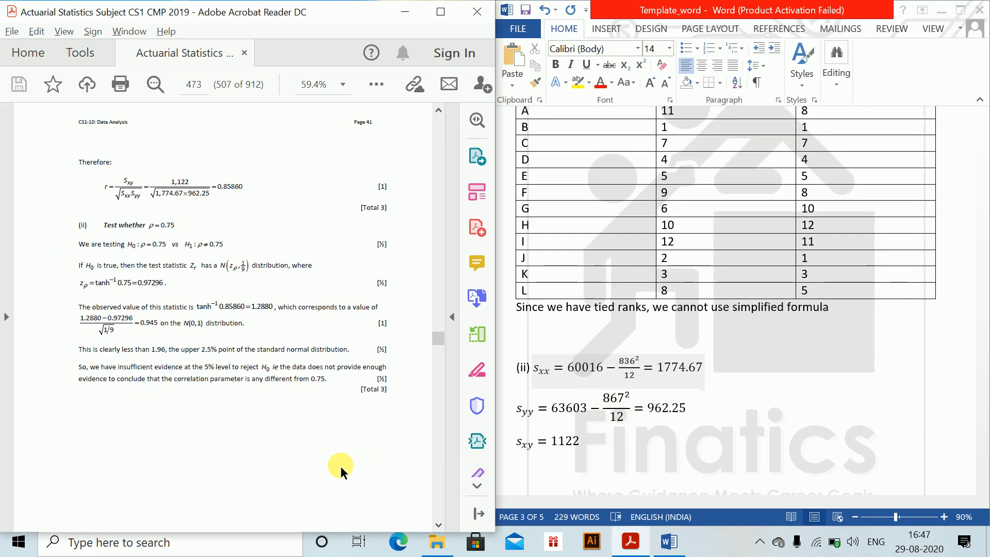
left_click(545, 485)
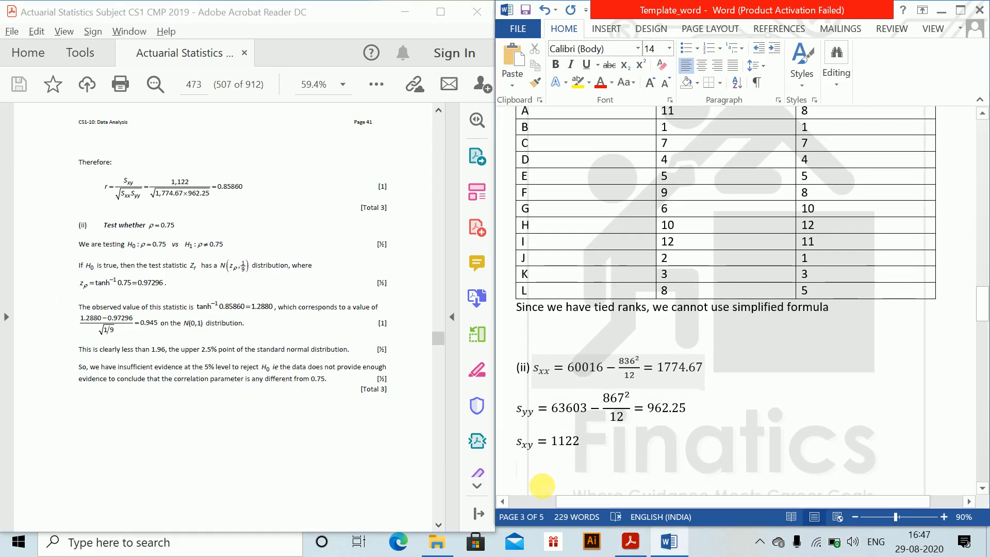
key("alt+equal")
type("r=")
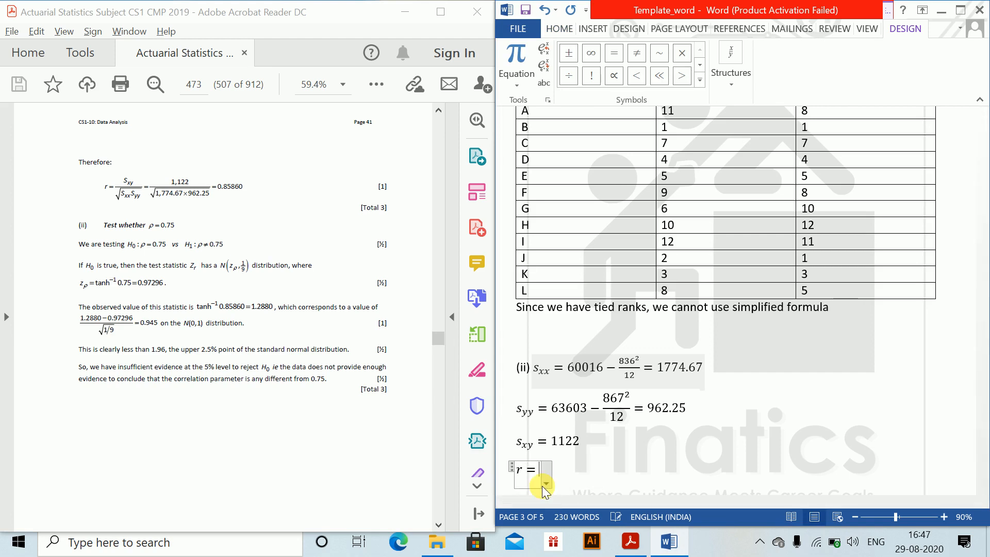
type("s_x")
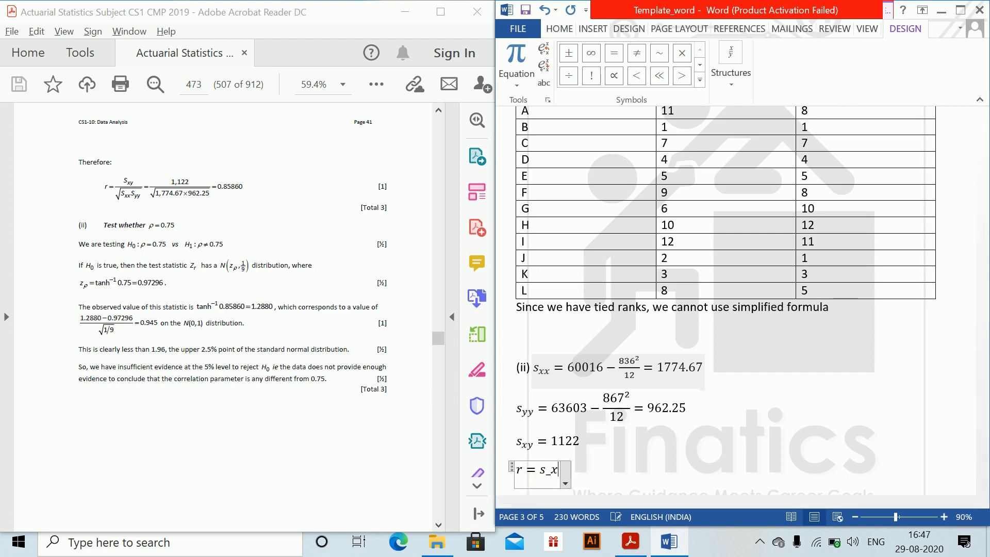
type("y /\\s")
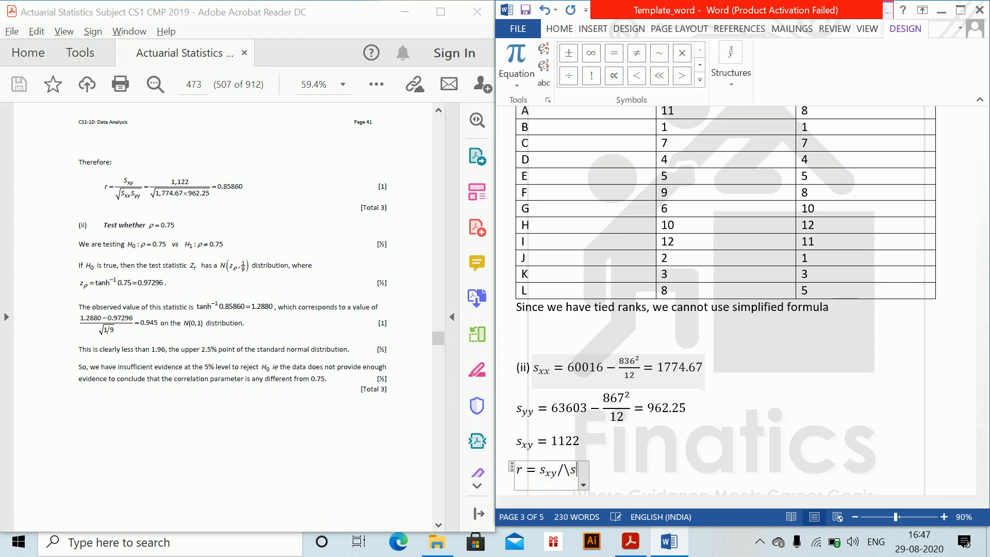
type("qrt (sxx")
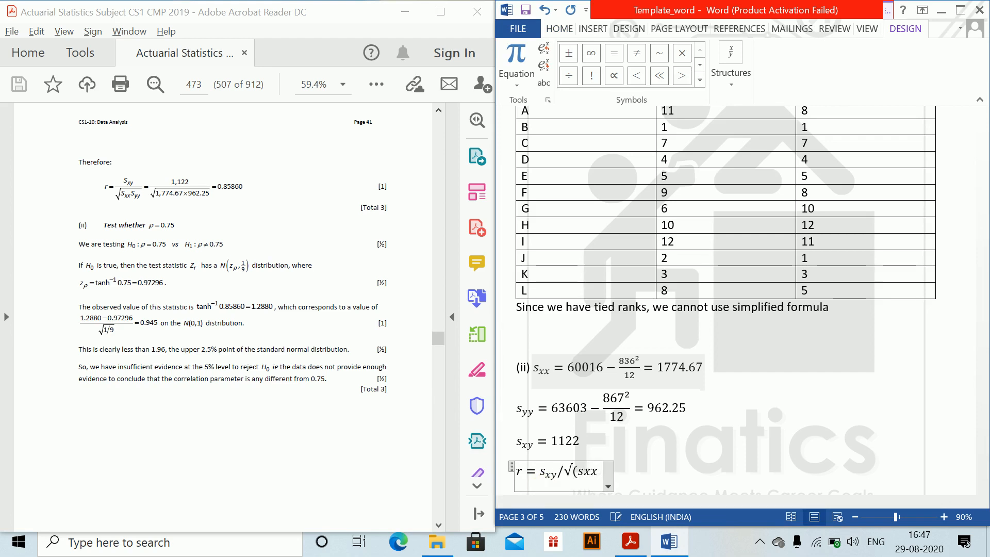
type("syy")
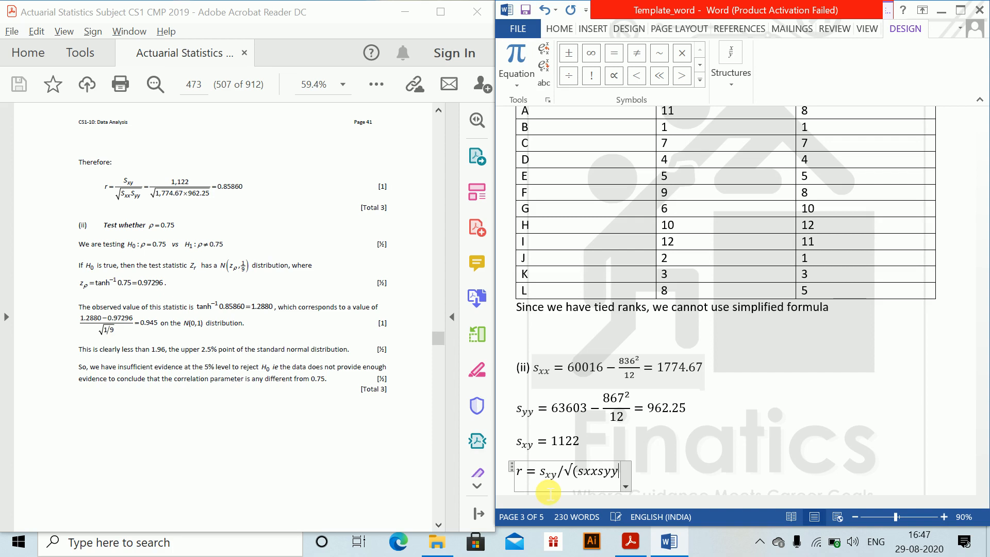
type(")")
Step: Put a * between sxx and syy, make xx and yy subscripts, and convert the r formula to a stacked fraction
key("Left")
key("Left")
key("Left")
key("Left")
type("*")
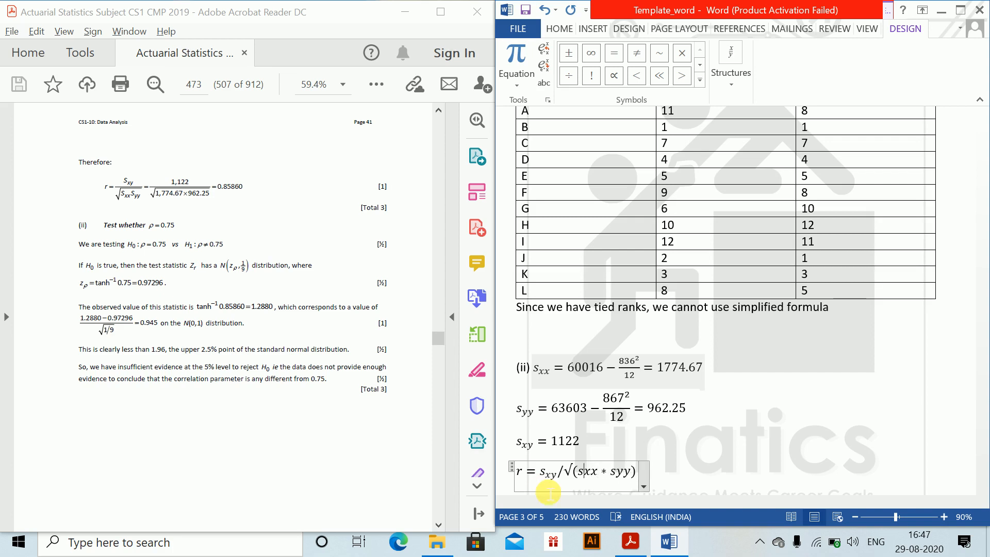
key("Left")
key("Left")
key("Left")
type("_")
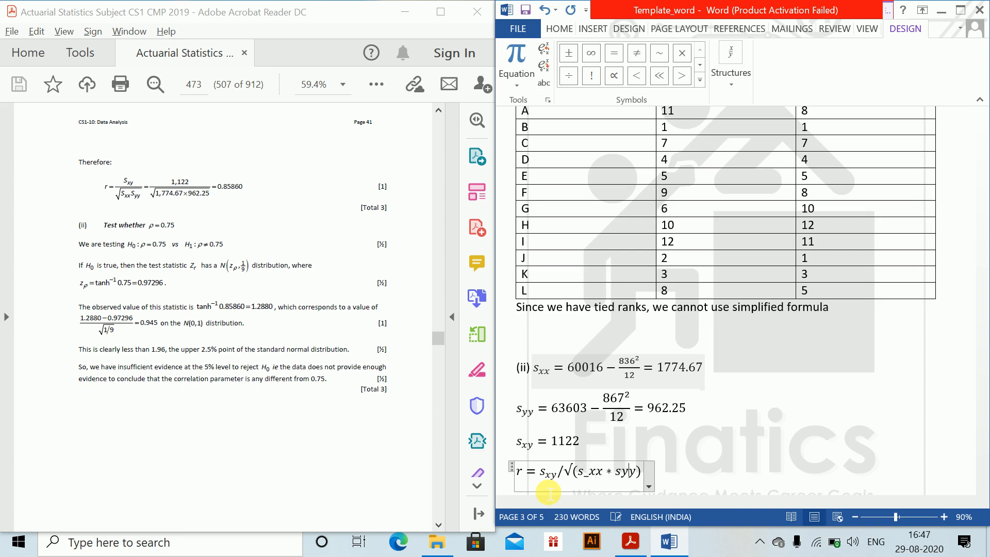
key("Left")
type("_")
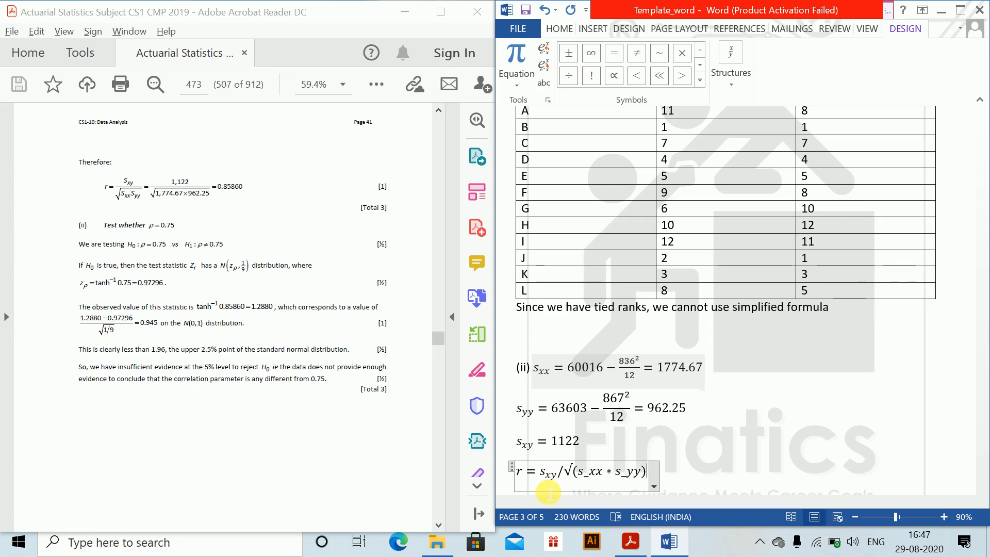
key("space")
key("space")
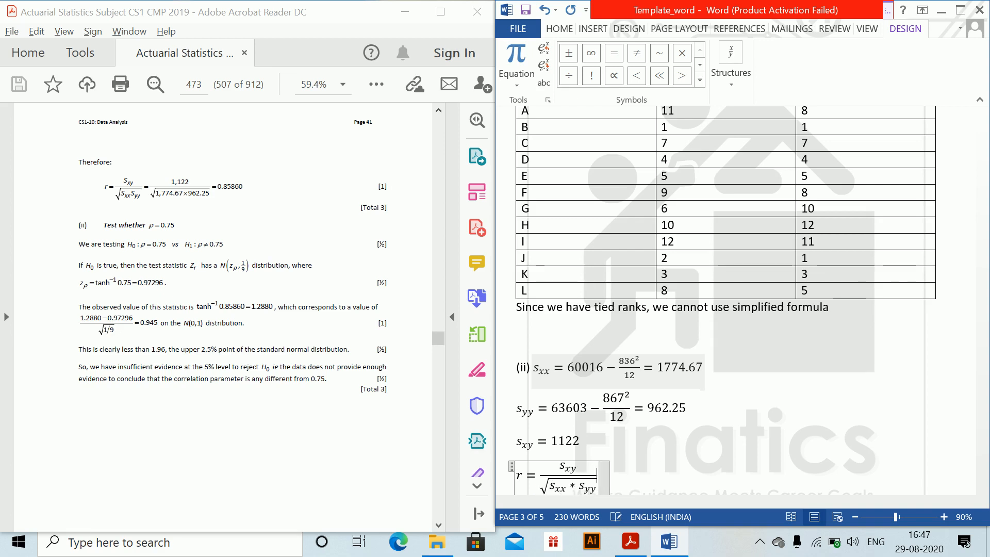
Step: Extend the r equation with = 1122/√(1774.67 * 962.25), formatted as a fraction with the square root in the denominator
type("=1")
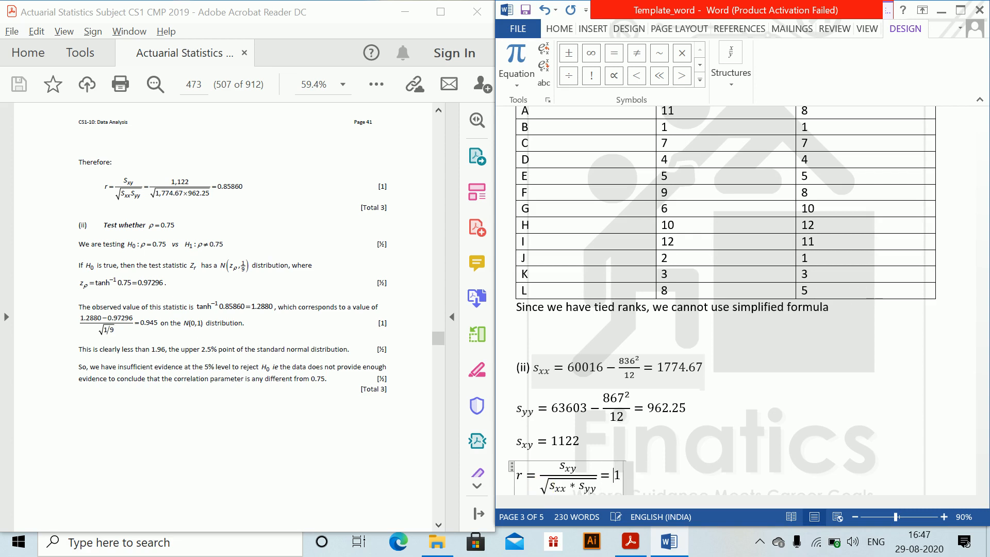
type("122/")
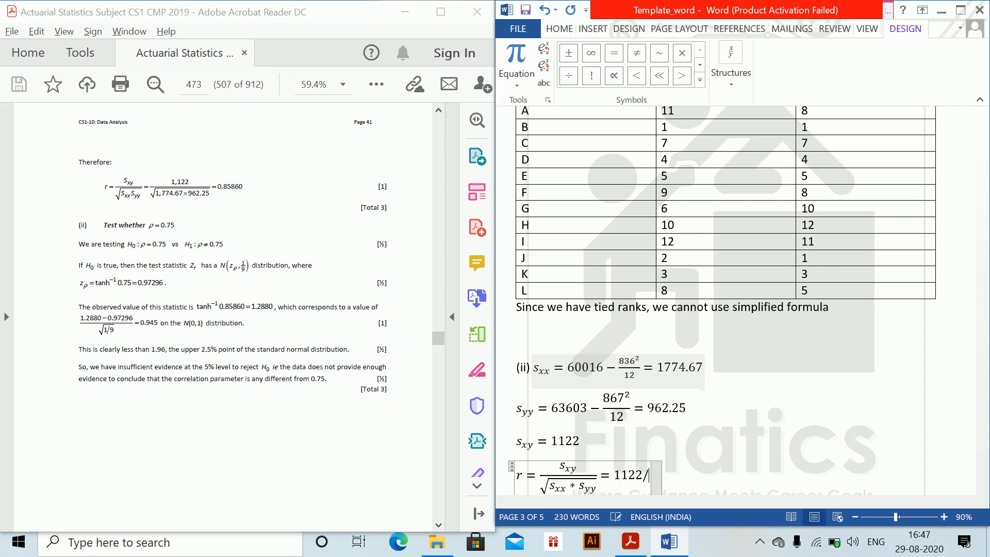
type("\\sqrt(")
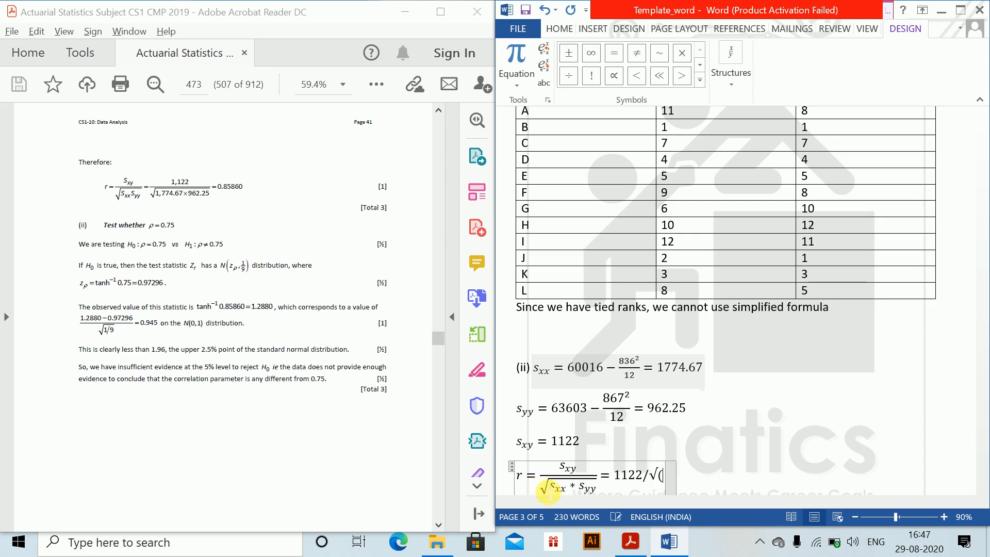
type("1774")
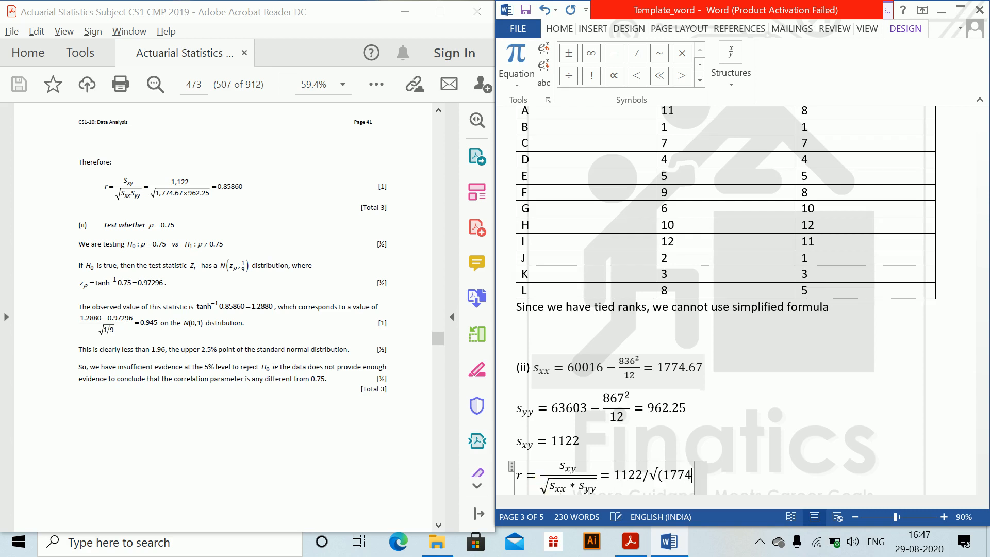
type(".7")
key("BackSpace")
type("67 * ")
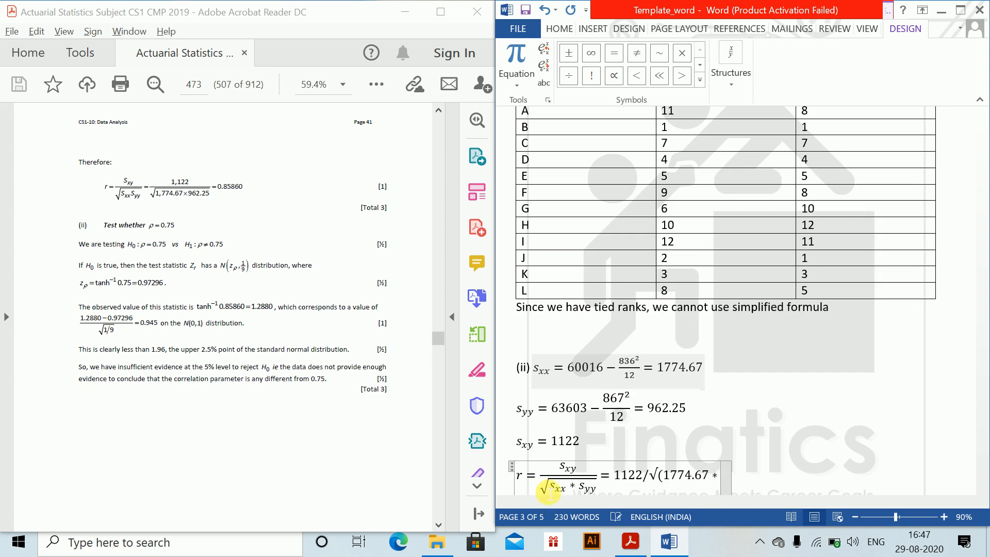
type("962")
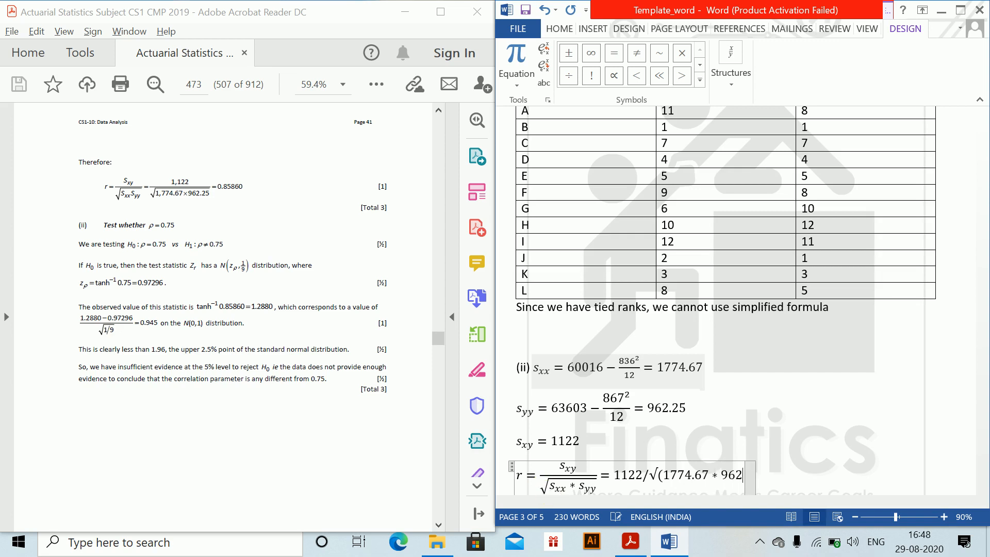
type(".25)")
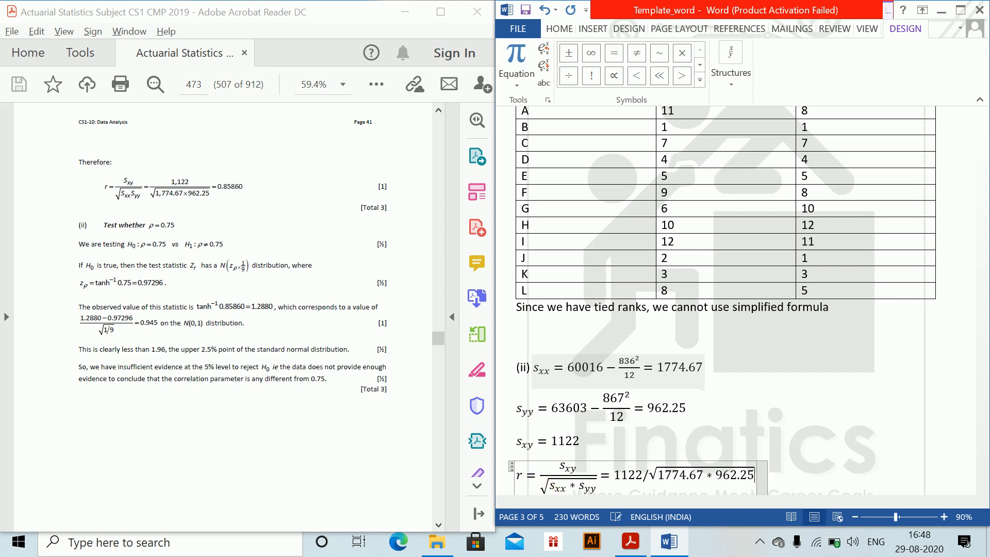
key("space")
Step: Complete the r equation with the result = 0.85860 and continue on a new line
type("= ")
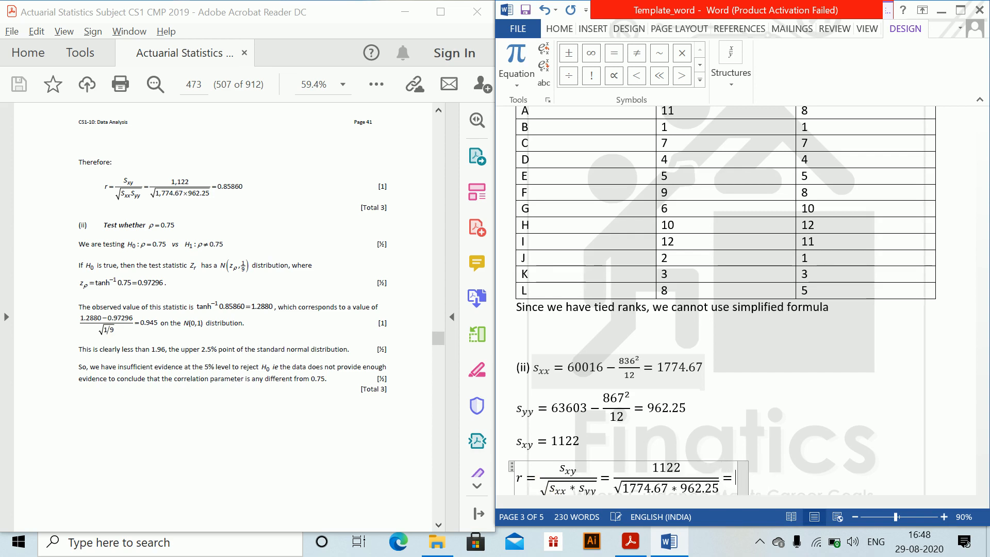
type("0.858")
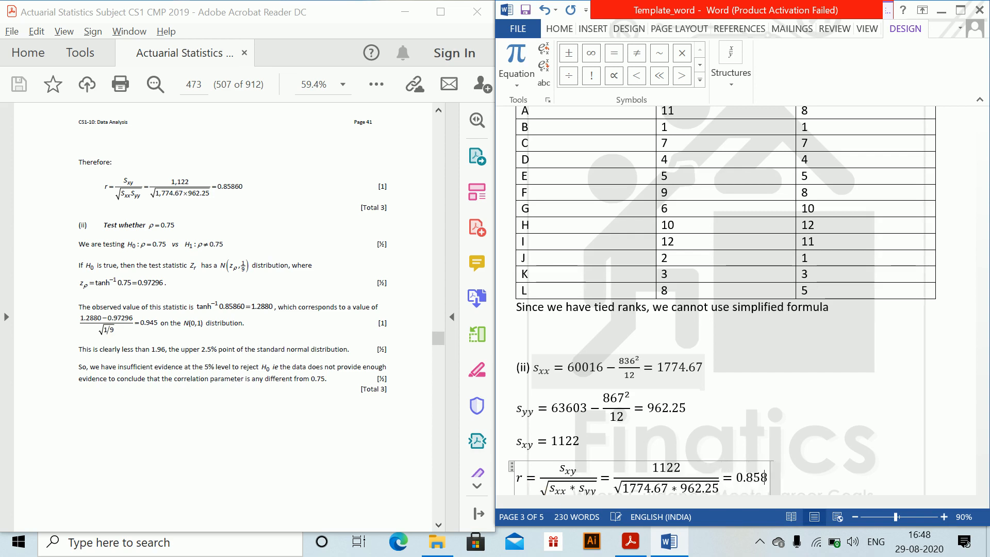
type("60")
key("Return")
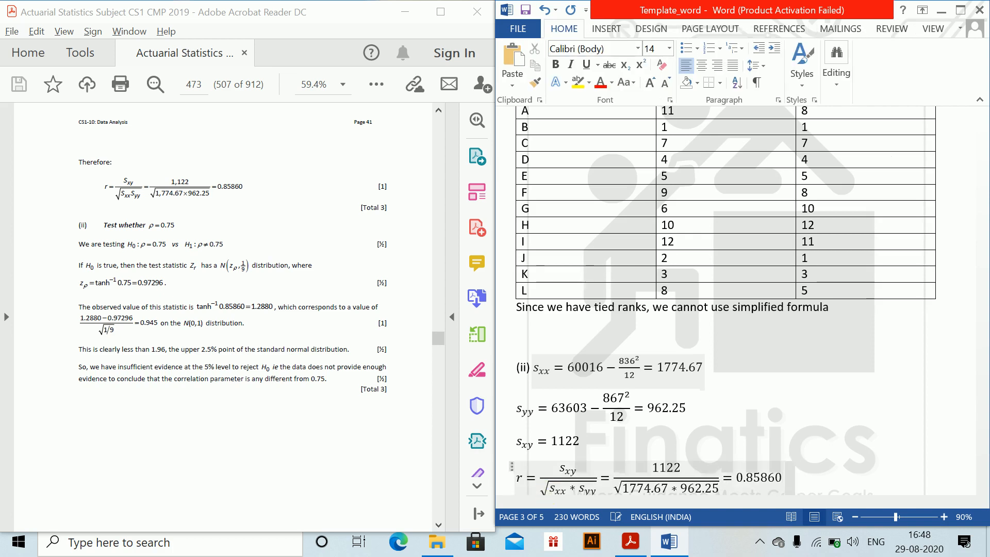
Step: Add the label (ii) below the r formula and enter H_0 = ρ = 0.75 as an equation on the line under it
type("(ii)")
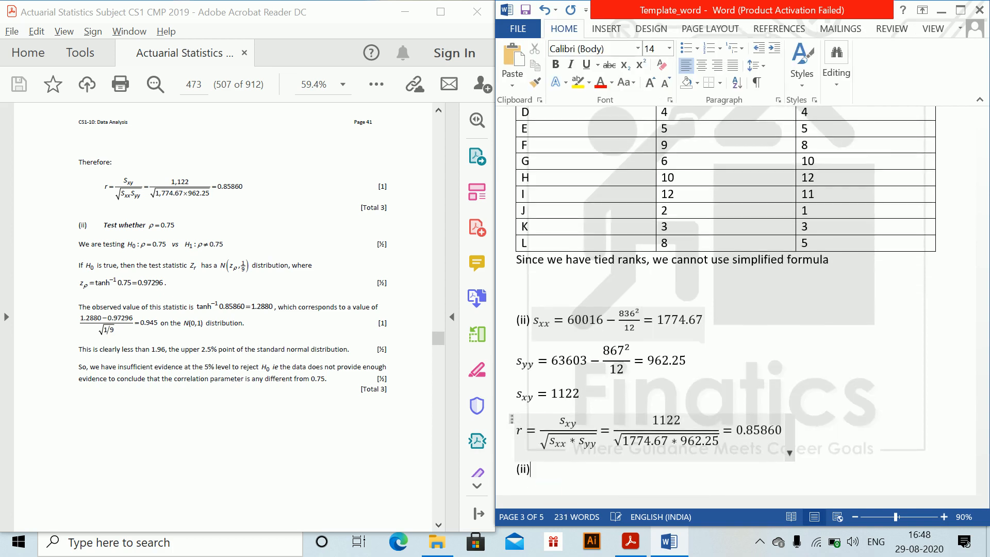
key("Return")
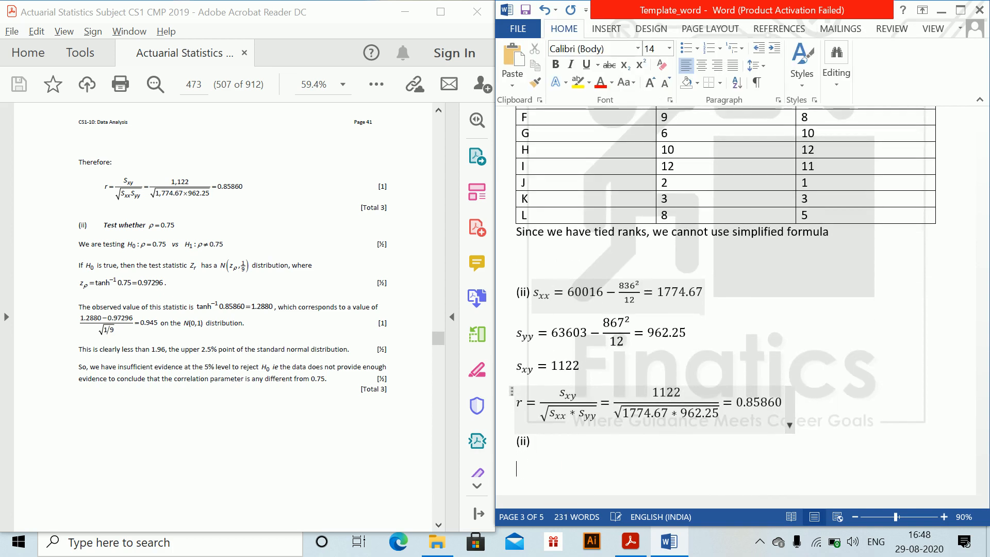
key("alt+equal")
type("H_0")
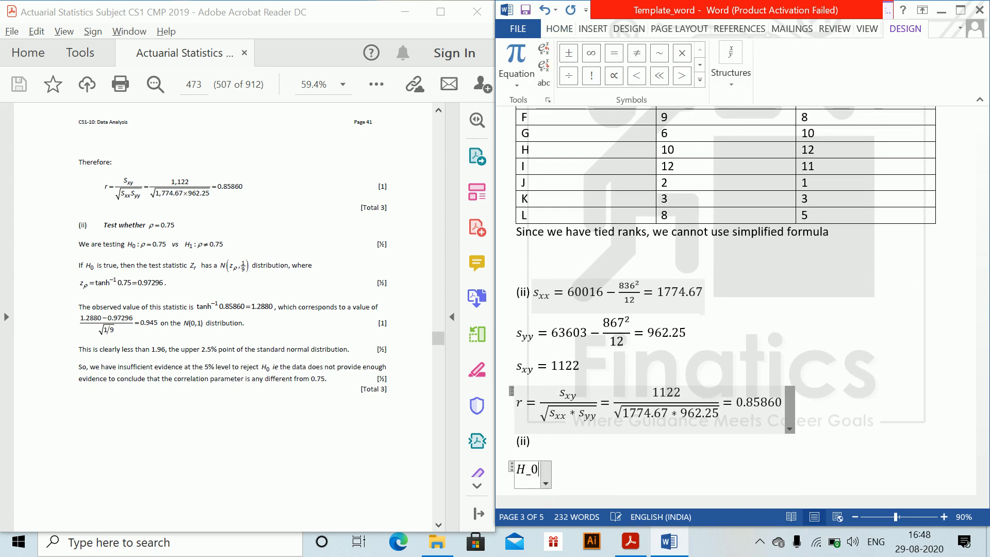
type(" =")
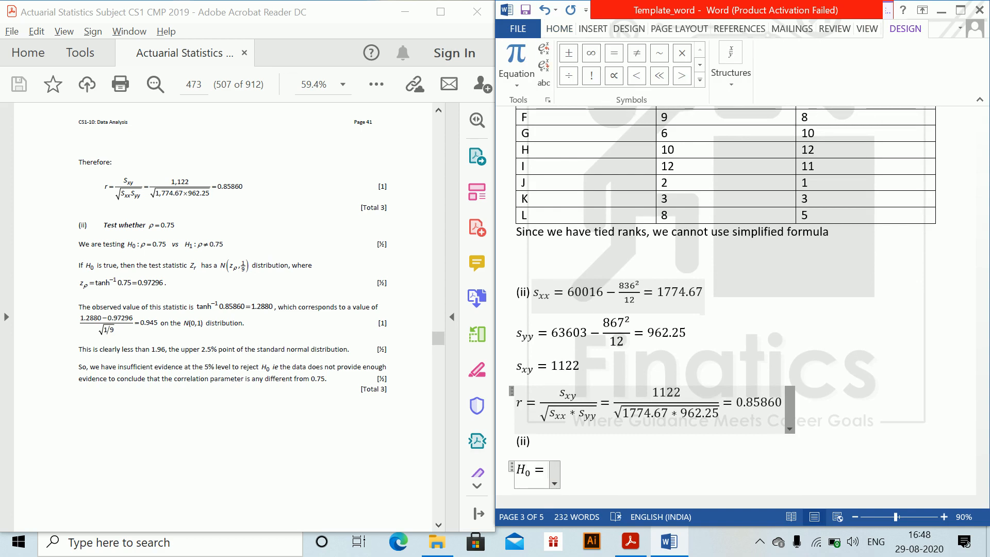
type("\\rho")
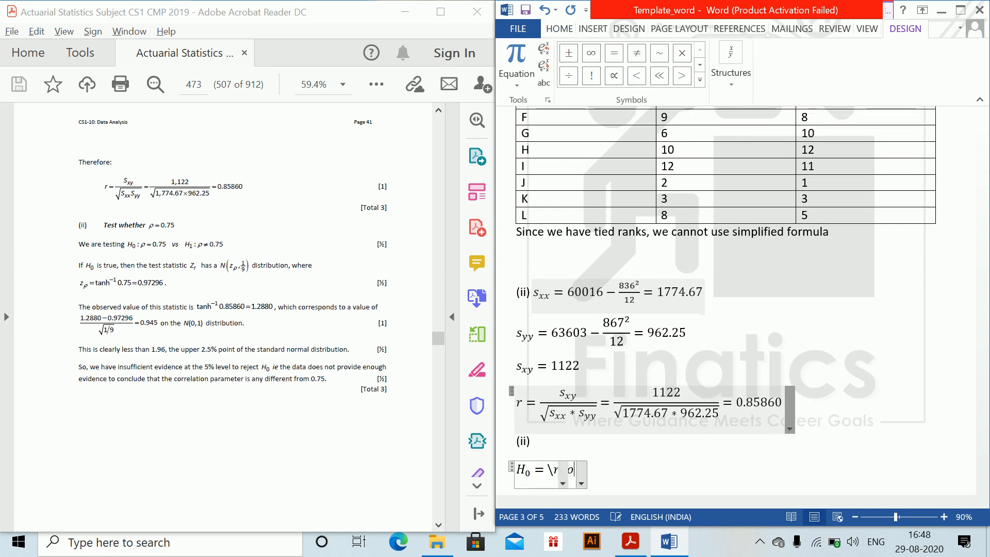
type(" =0.75")
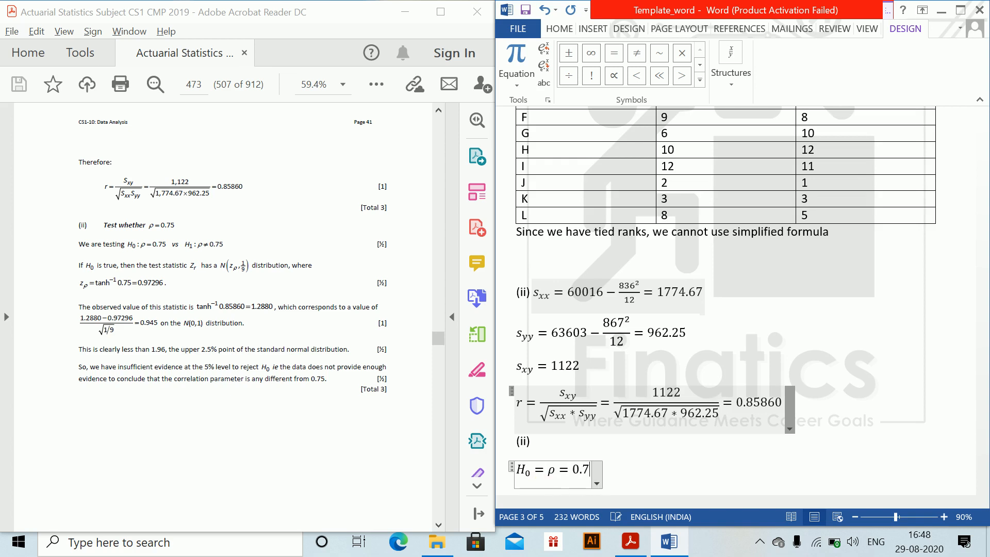
left_click(548, 489)
key("Return")
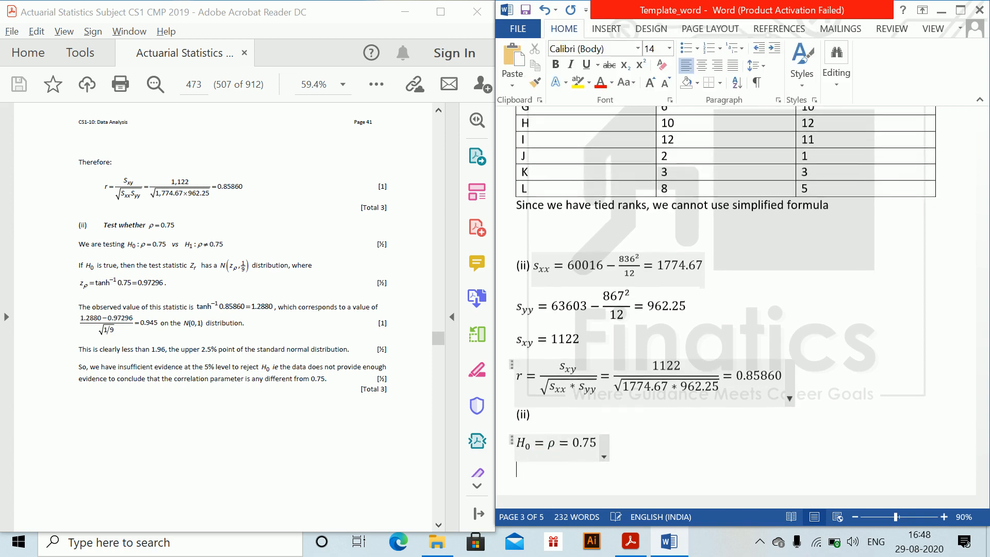
Step: Enter the alternative hypothesis H_1 = ρ ≠ 0.75 as an equation below H_0 and continue on a new line
key("alt+equal")
type("H_1 = \\r")
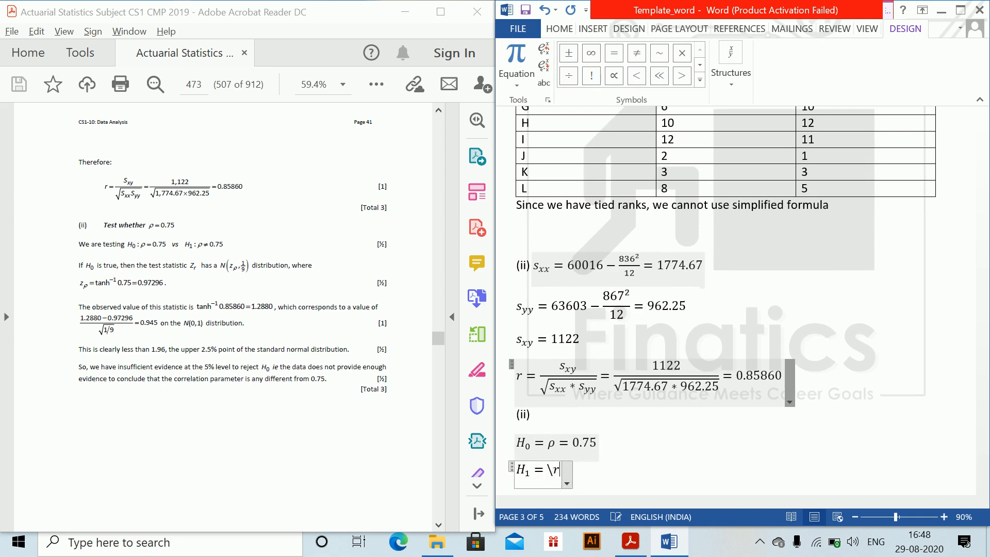
type(" \rho =")
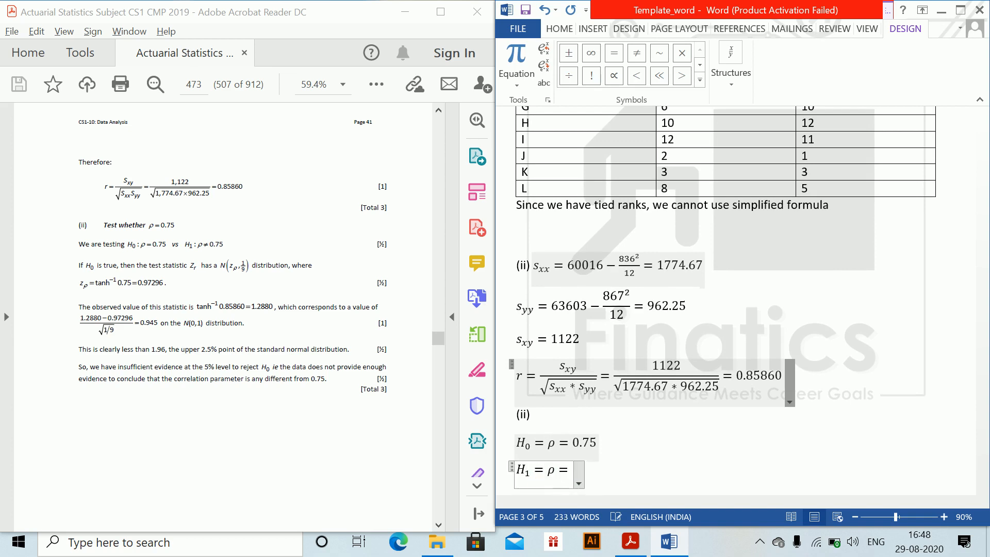
key("BackSpace")
key("BackSpace")
type("\\ne")
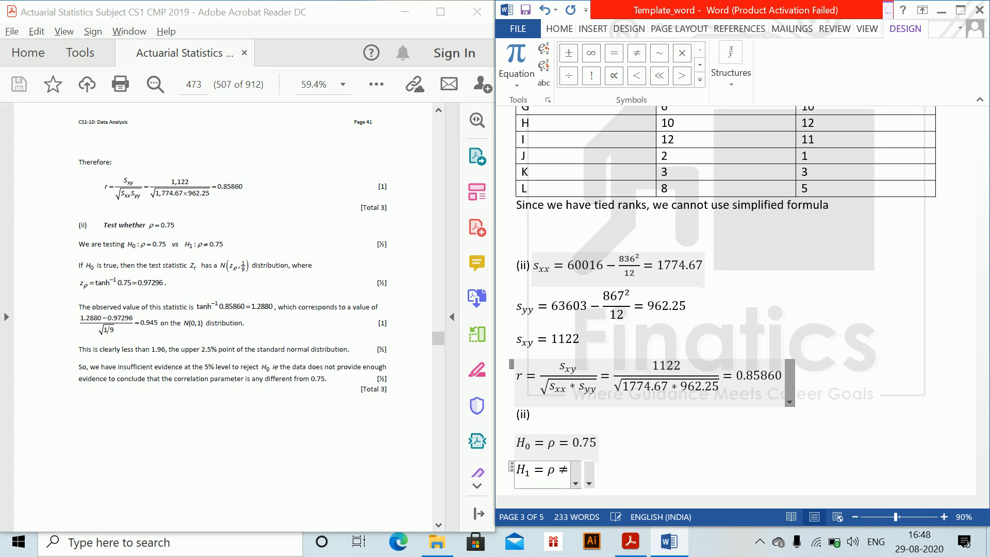
type(" 0.75")
key("Right")
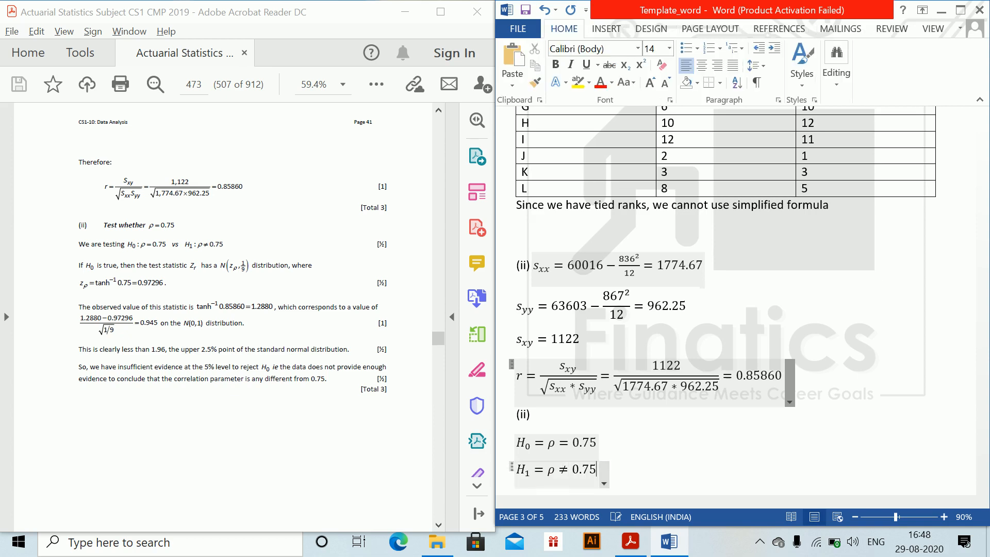
key("Return")
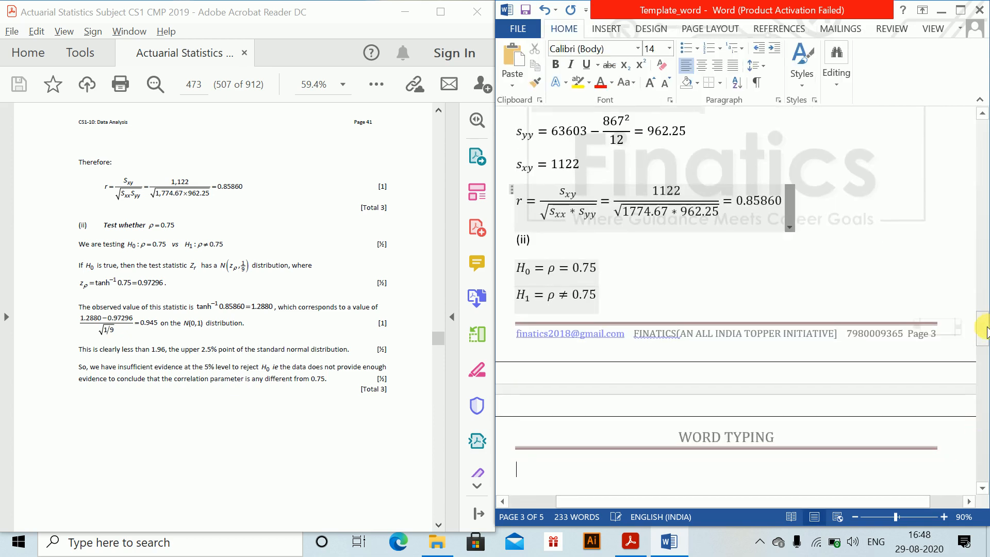
Step: Begin the distribution statement on the next page with "If H_0 is true, the ts Z_r", using an inline equation after "If"
scroll(982, 333, "down", 3)
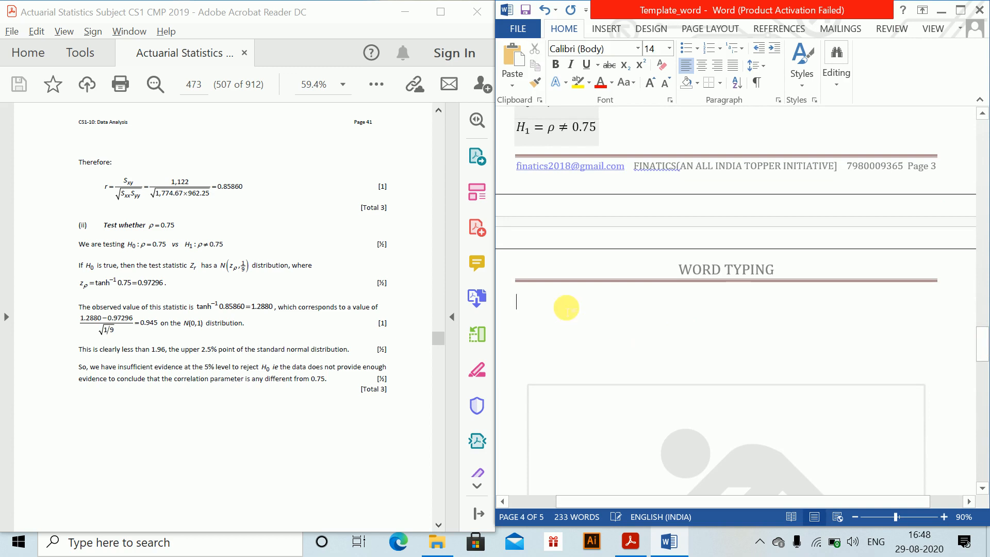
key("alt+equal")
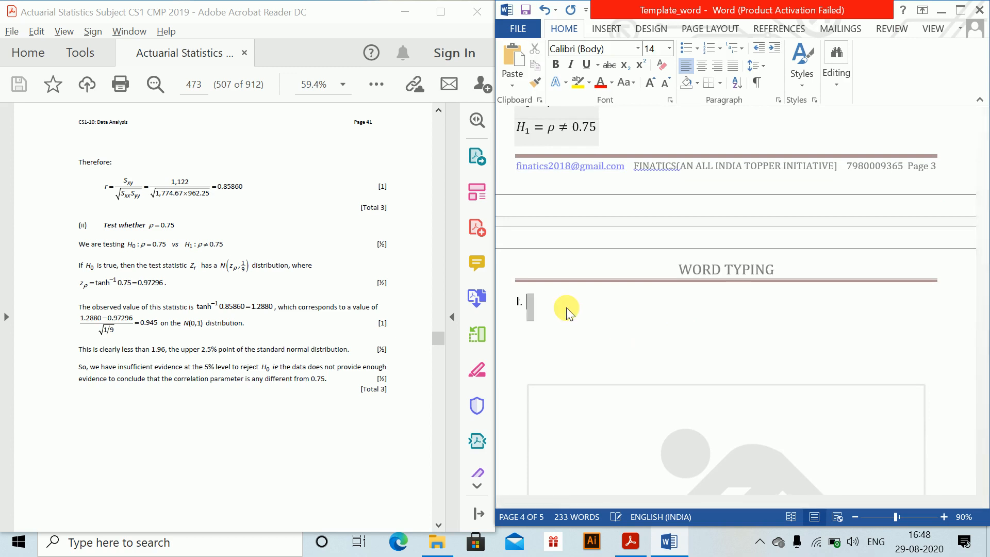
type("H_0")
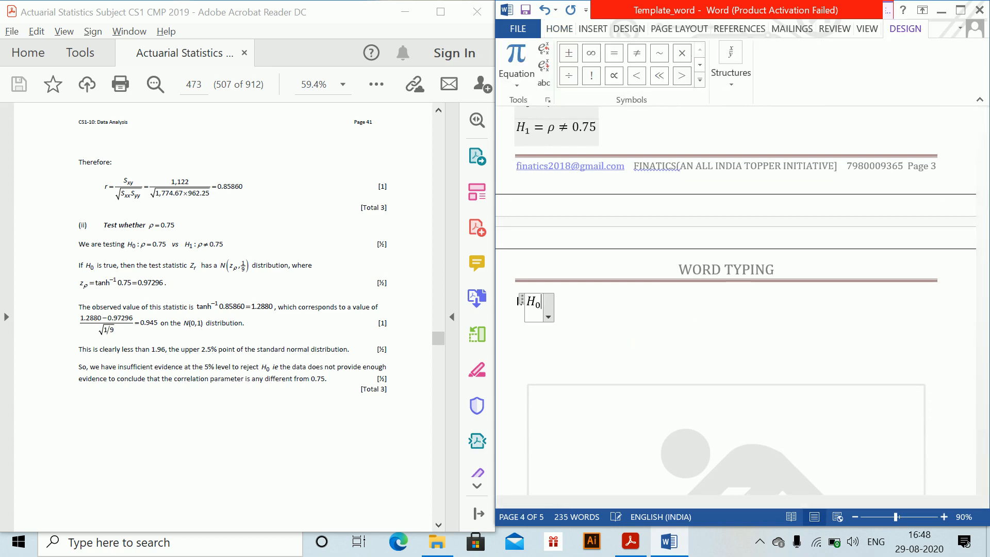
type("is true")
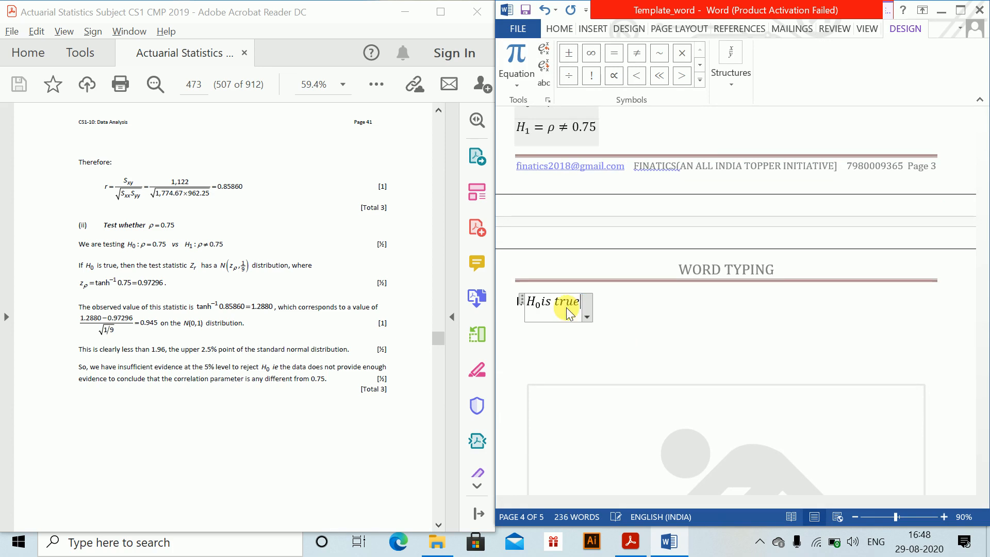
type(", the ts ")
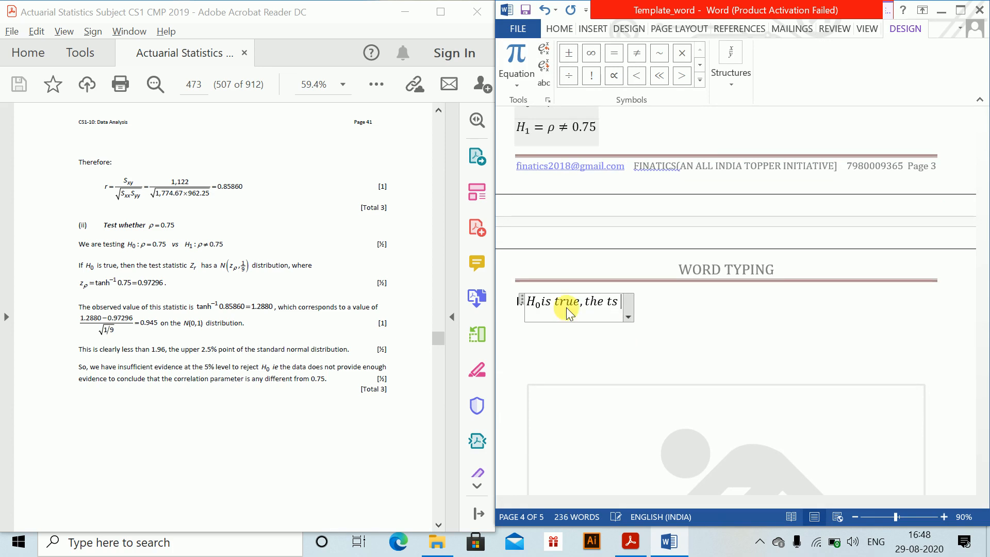
type("Z")
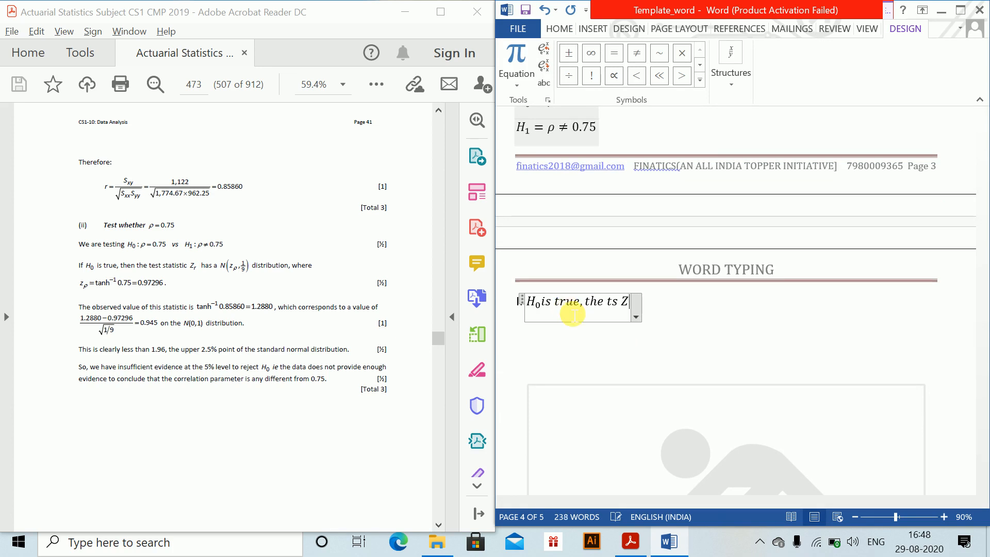
type("_r ")
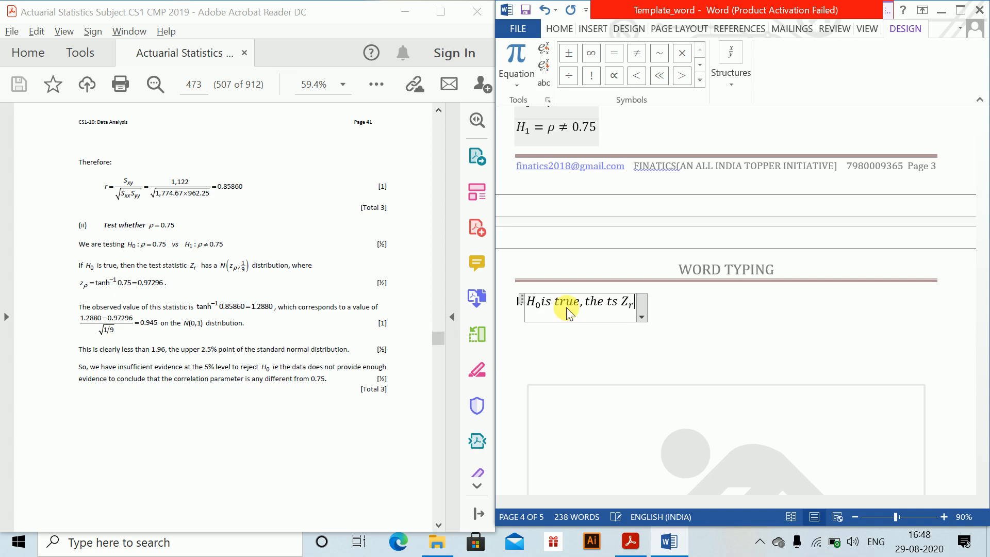
Step: Complete the statement with "has N(z_ρ, 1/9), where", with ρ as a subscript and 1/9 as a stacked fraction, and start a new line
type("has N")
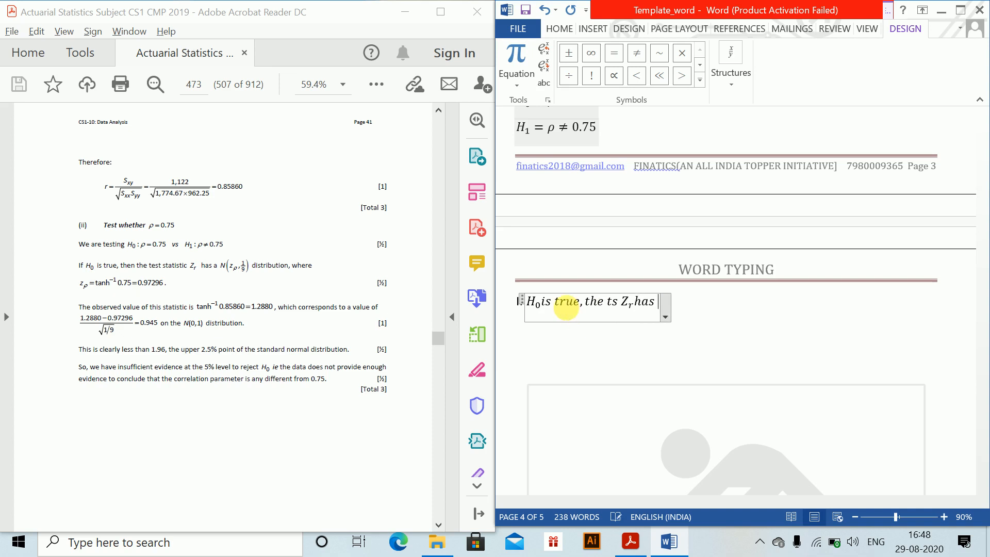
type("(z")
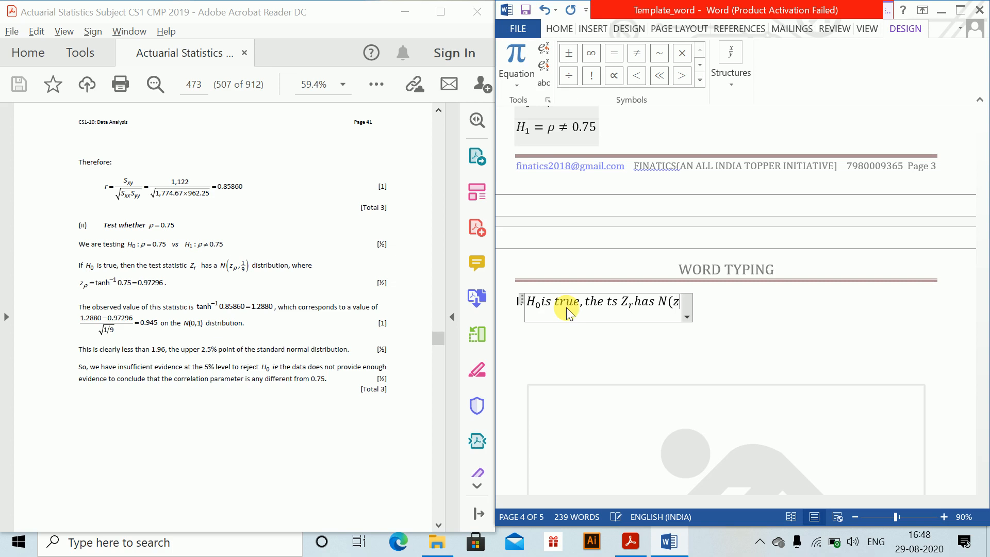
type("_\rho  ,1/9 ")
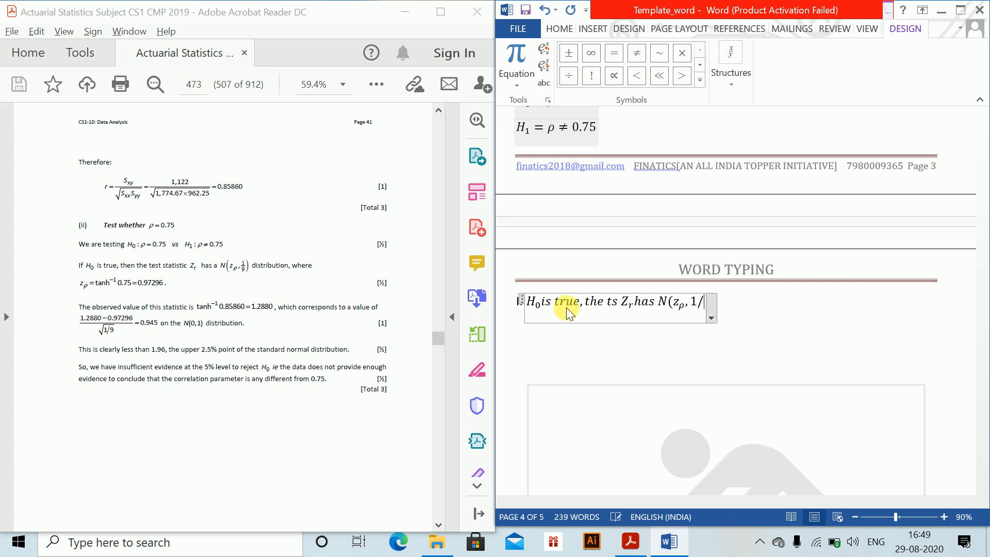
type(")")
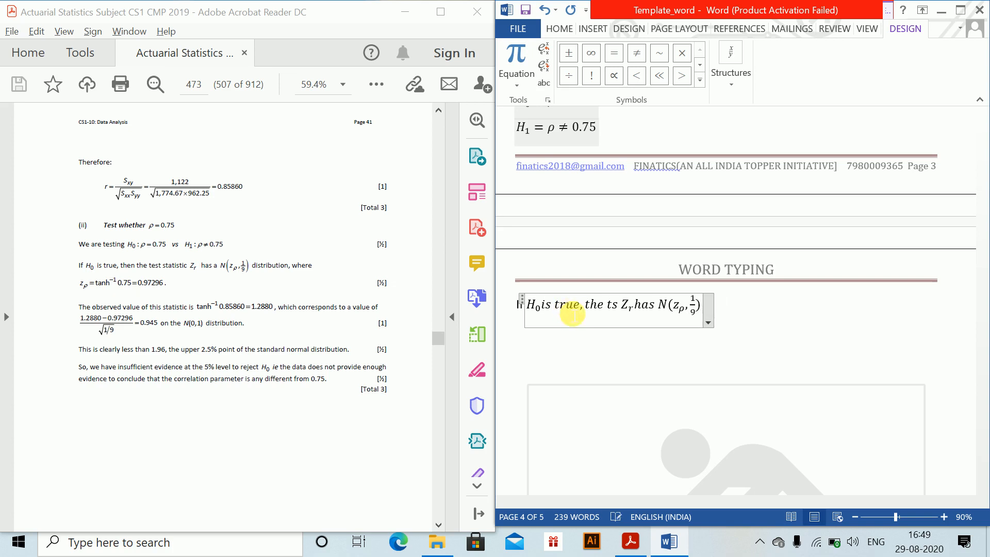
type(", where")
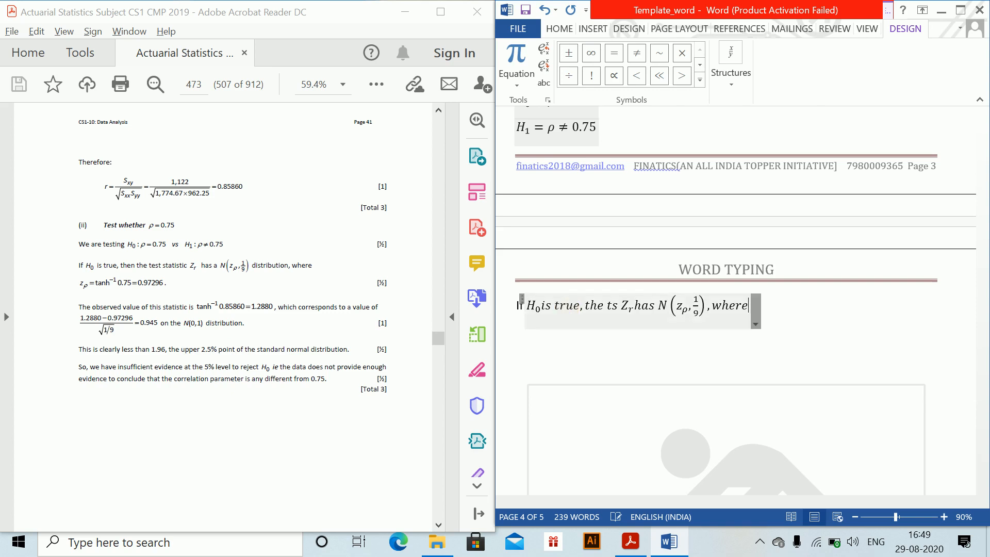
key("Right")
key("Return")
Step: Enter the equation z_ρ = tanh^(-1) 0.75 = 0.97296 below the distribution statement and continue on a new line
key("alt+=")
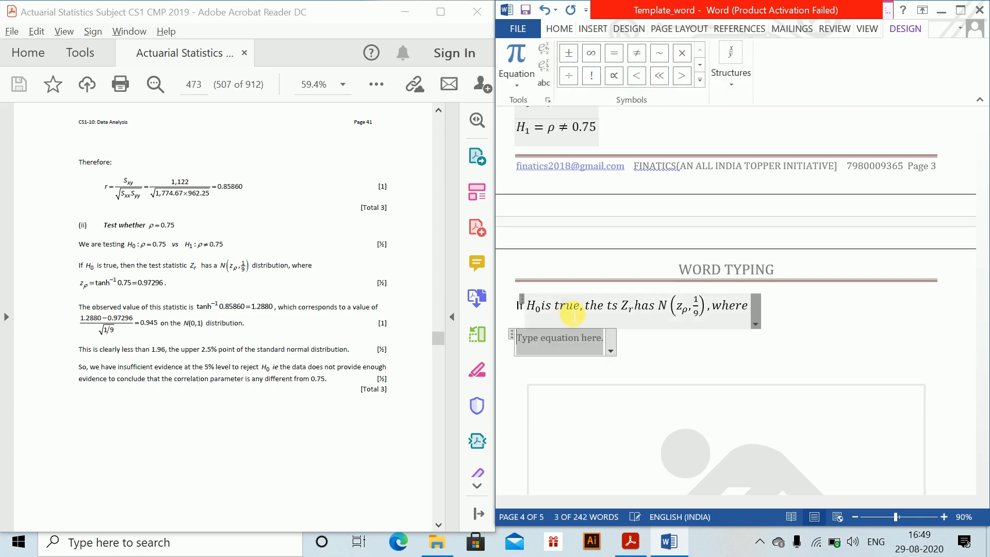
type("z")
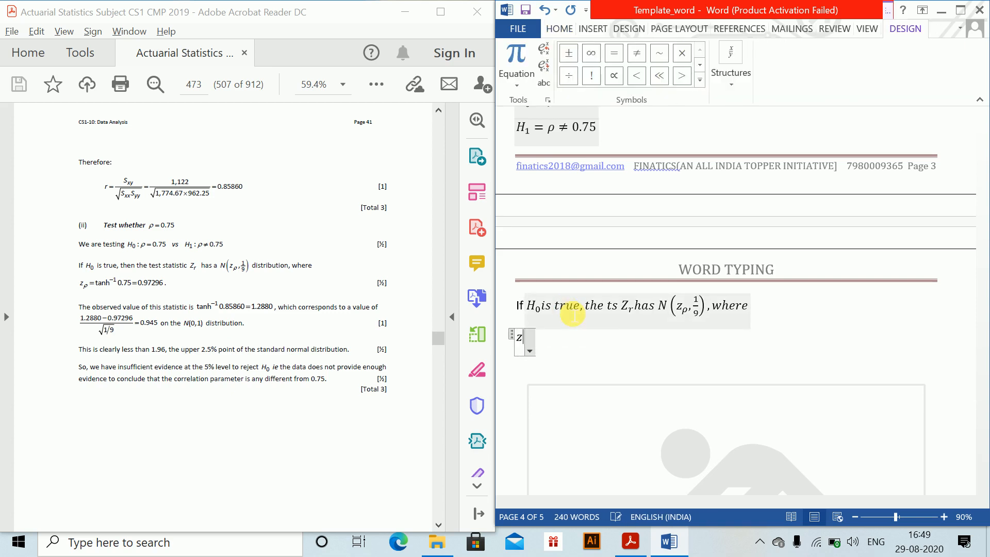
type("_\rho ")
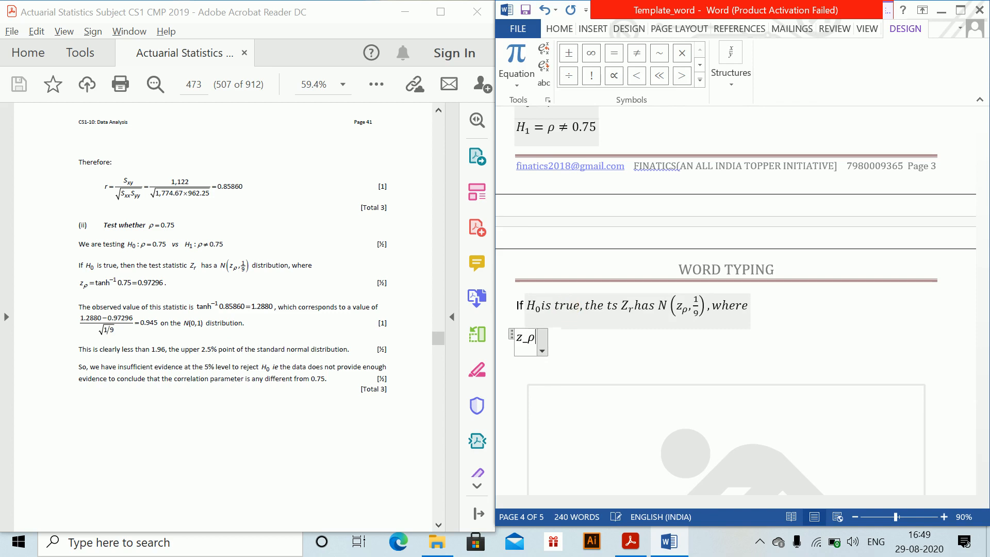
type("=tanh")
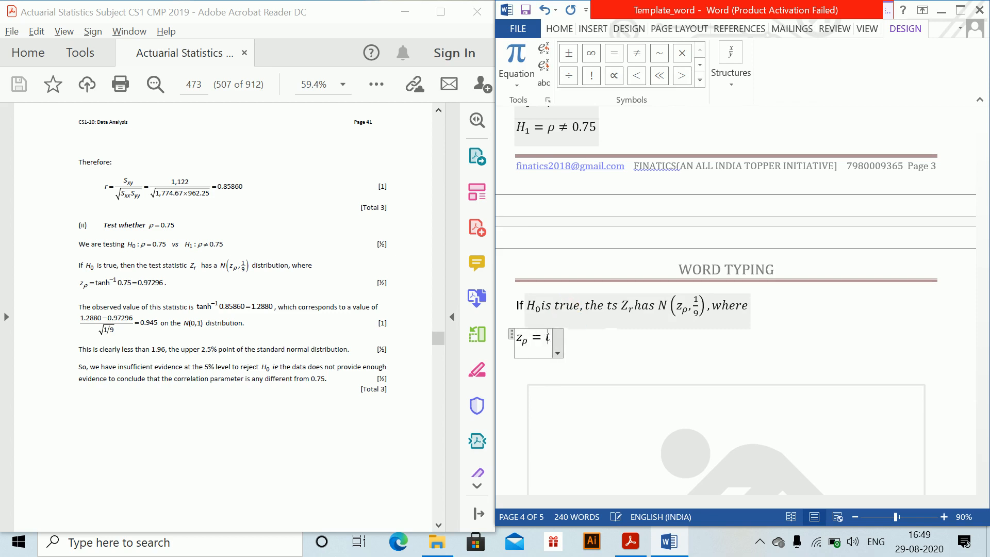
type(" ^(-1)")
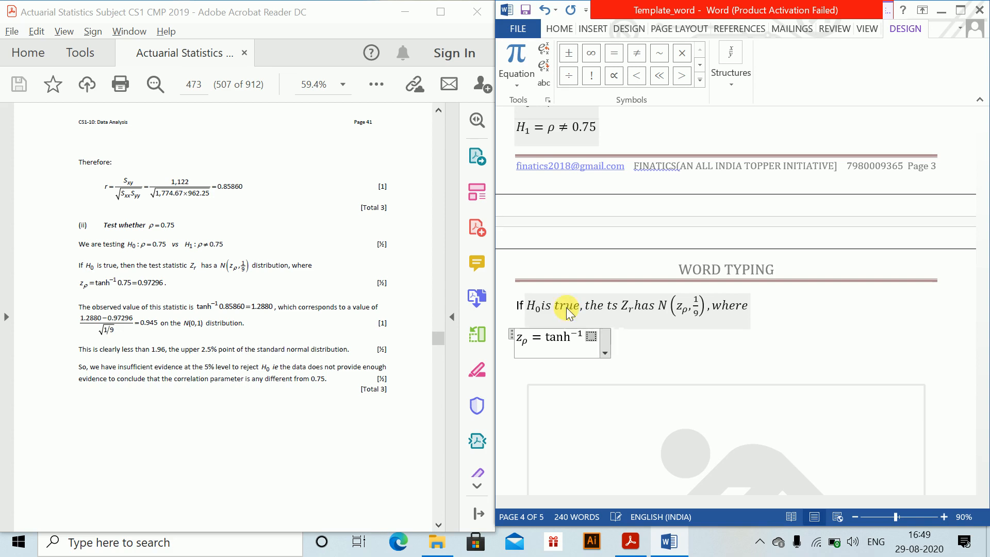
type(" 0.75")
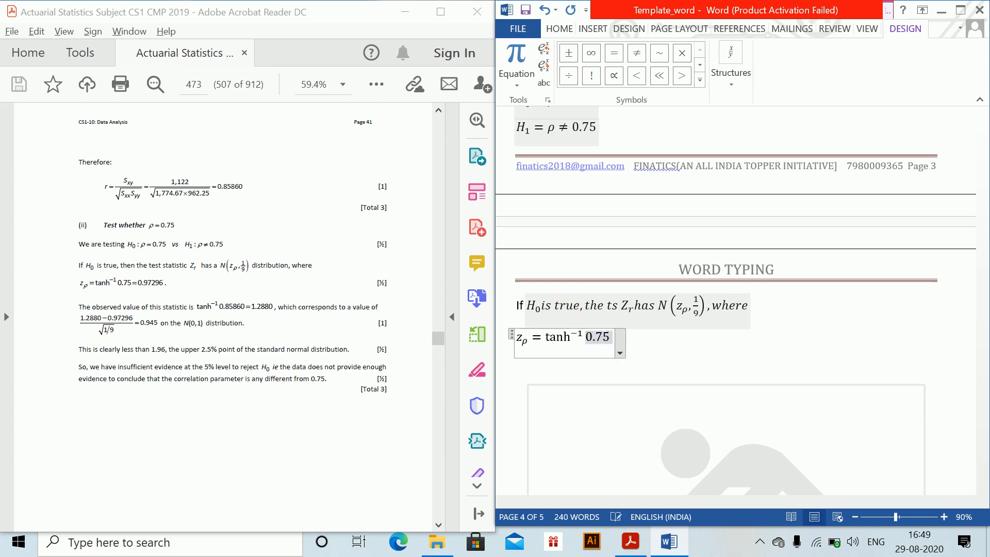
type(" =0")
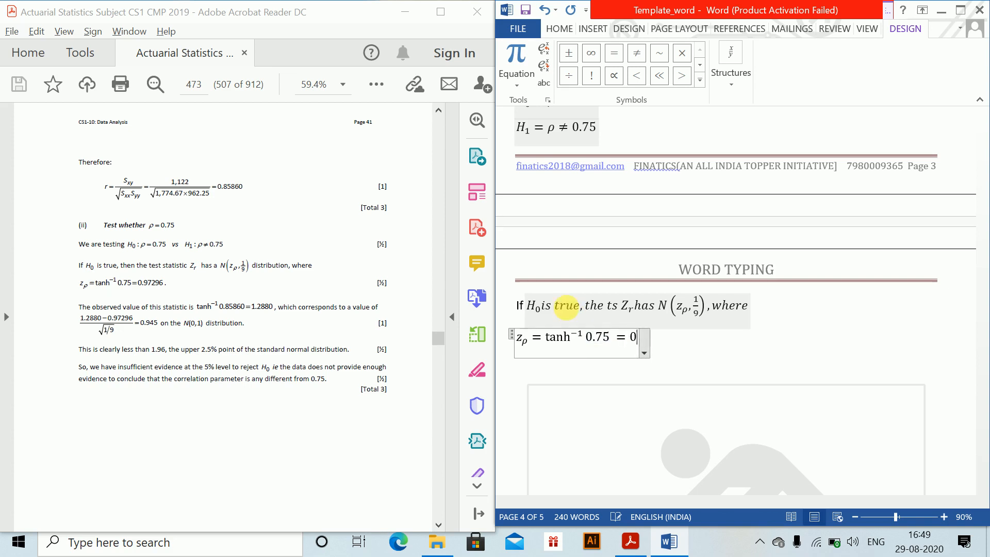
type(".972")
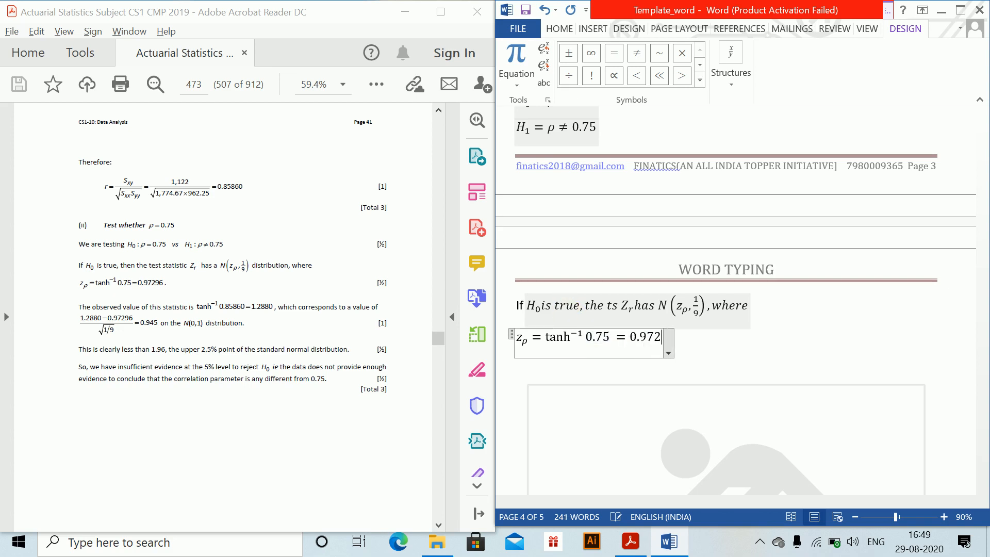
type("96")
key("Right")
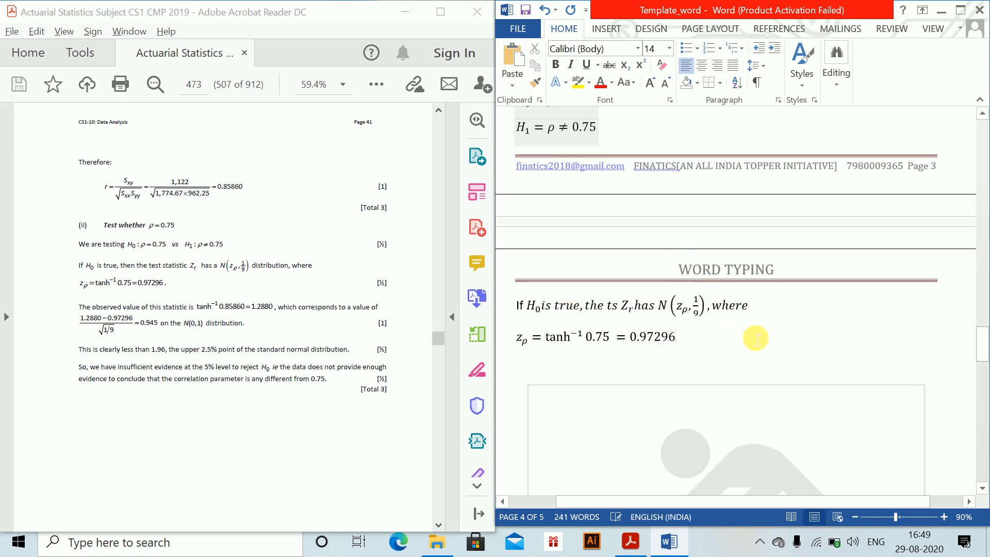
key("Return")
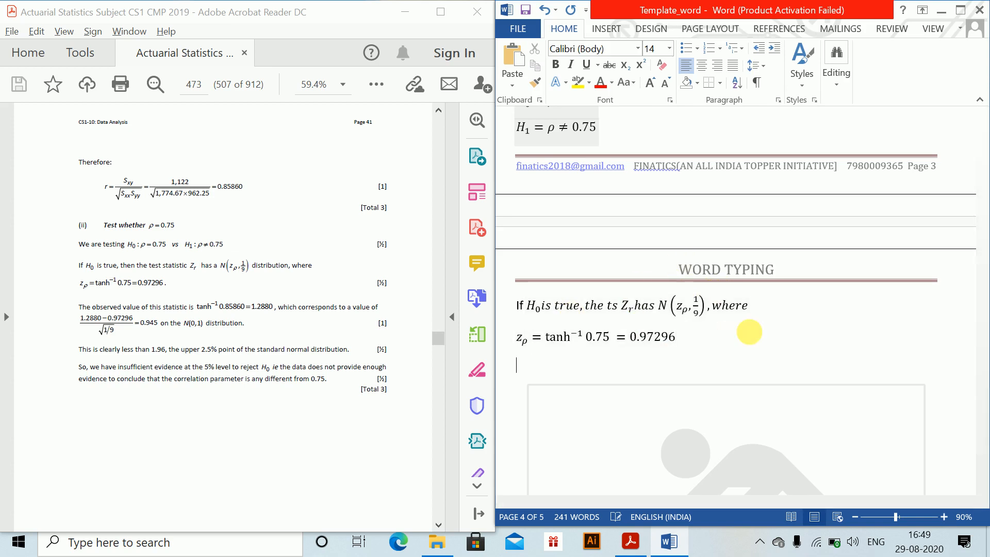
Step: Begin a sentence below the z_ρ equation with "The observed value of ts is" and the inline equation tanh^(-1) 0.85860 = 1.2880
type("The observed ")
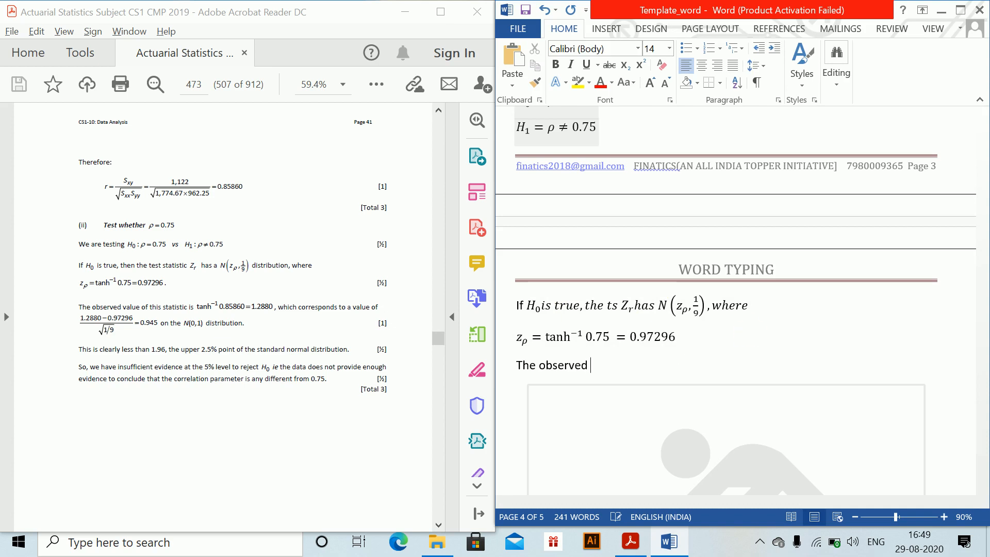
type("value of ts is")
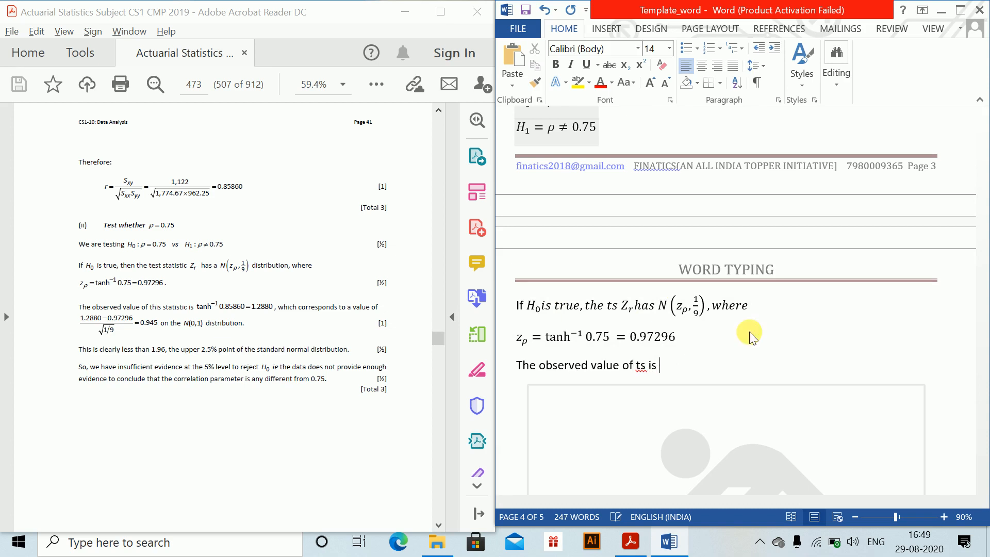
key("alt+equal")
type("tan")
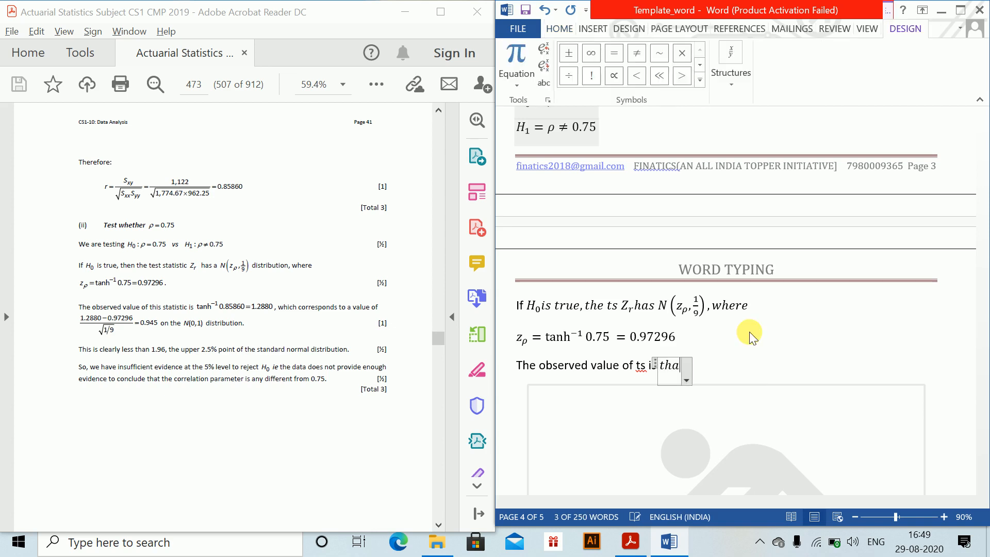
type("h")
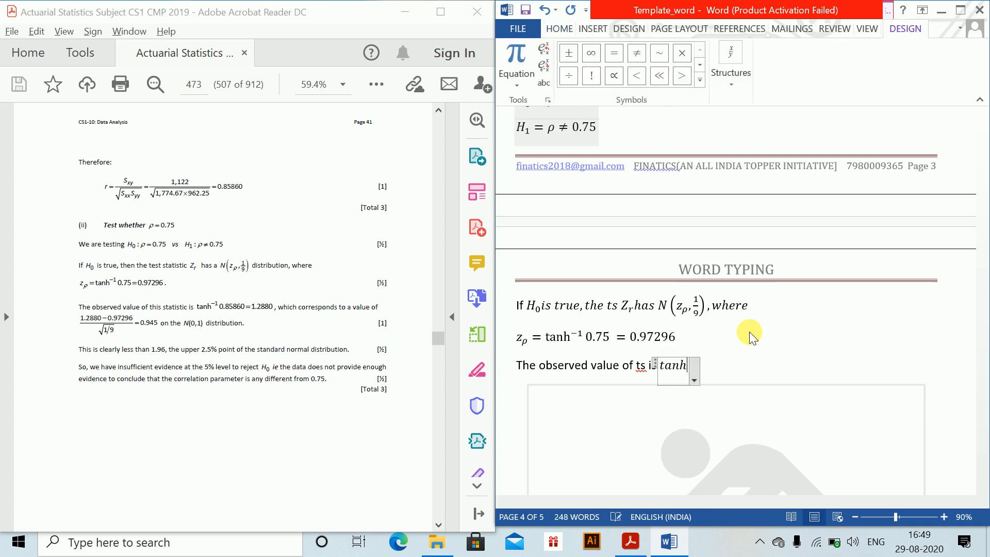
type("^(")
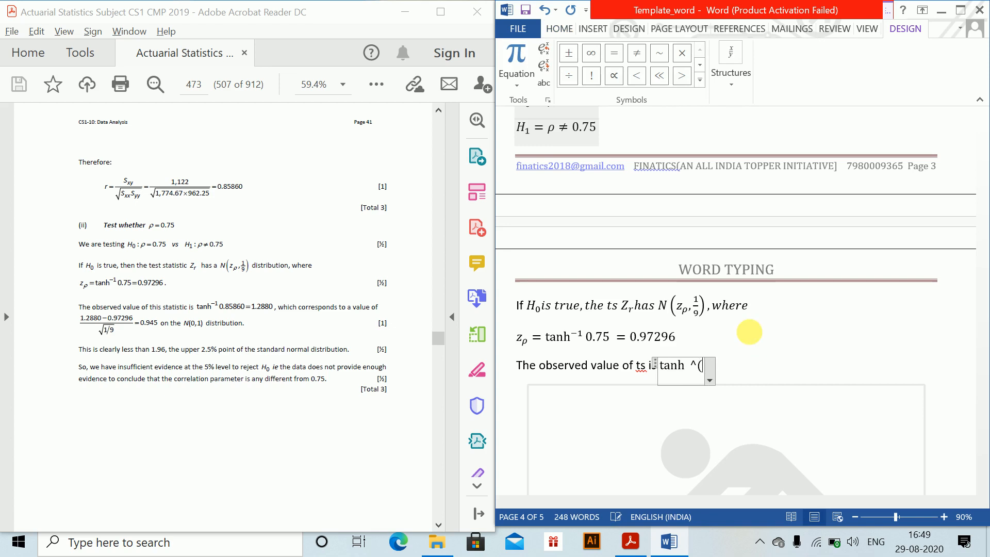
type("-1) 0.85860")
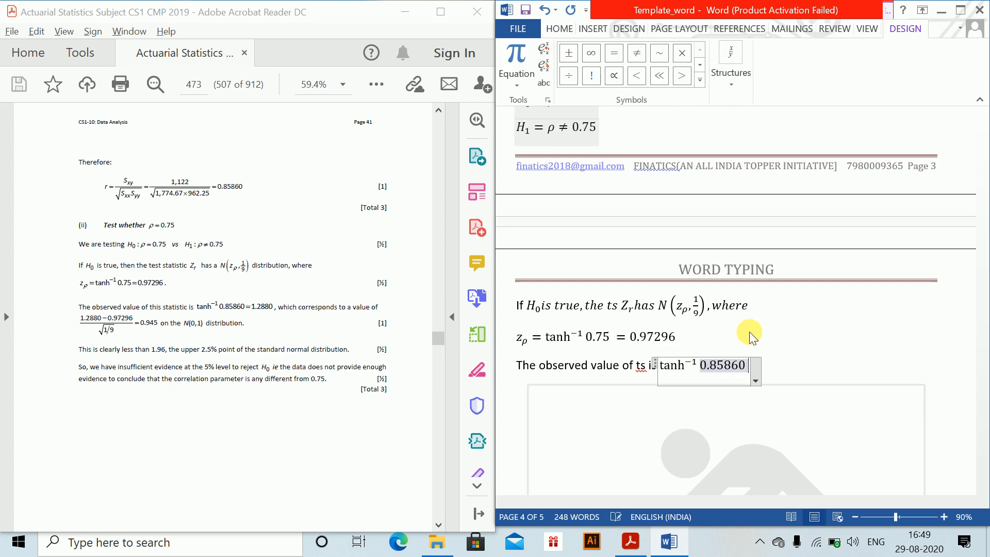
type("=1.2")
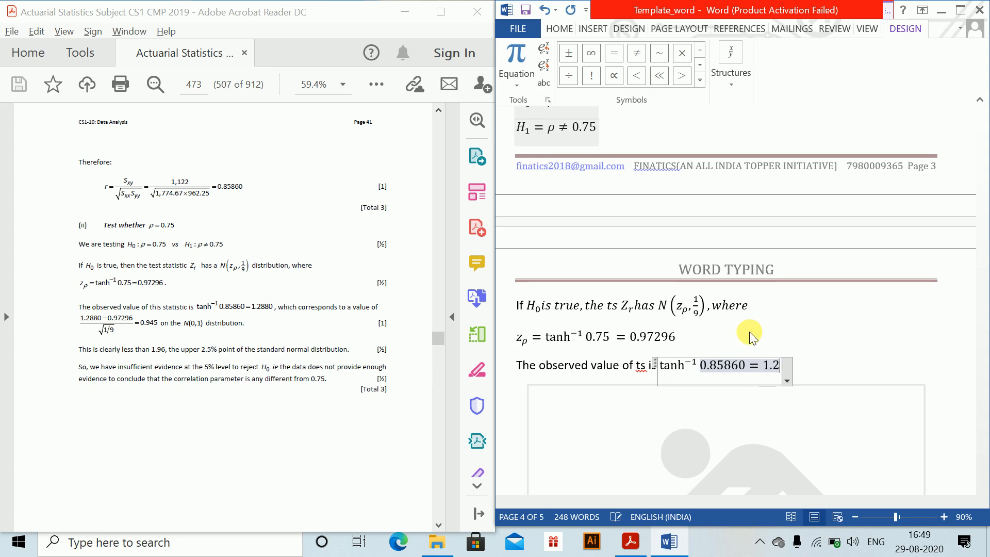
type("880")
key("Right")
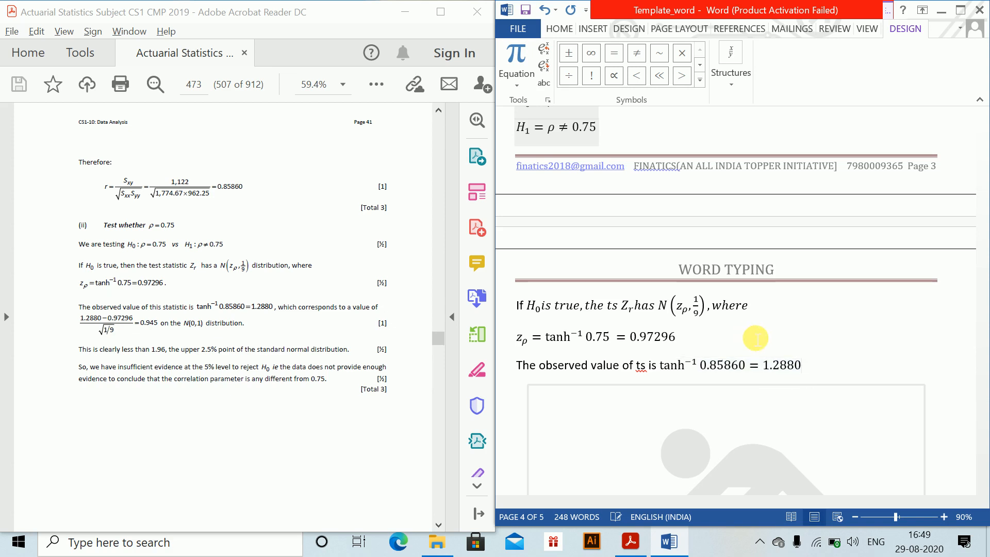
Step: Continue the observed-value sentence with ", which correspond to" as plain text after the equation
type(", wh")
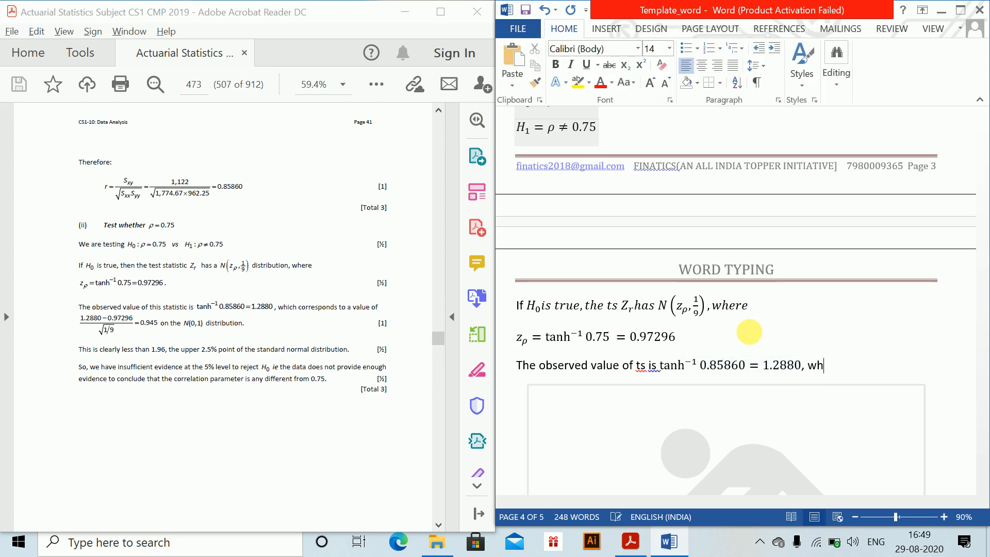
type("ich corresp")
key("BackSpace")
key("BackSpace")
type("espond to")
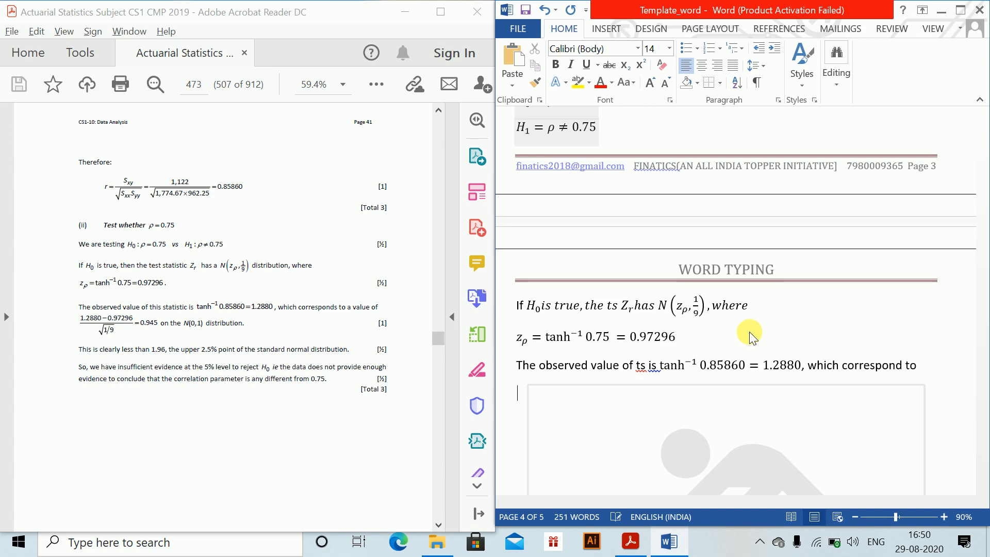
Step: Insert an inline equation with the stacked fraction (1.2880 − 0.97296) over √(1/9), equal to 0.945
key("alt+equal")
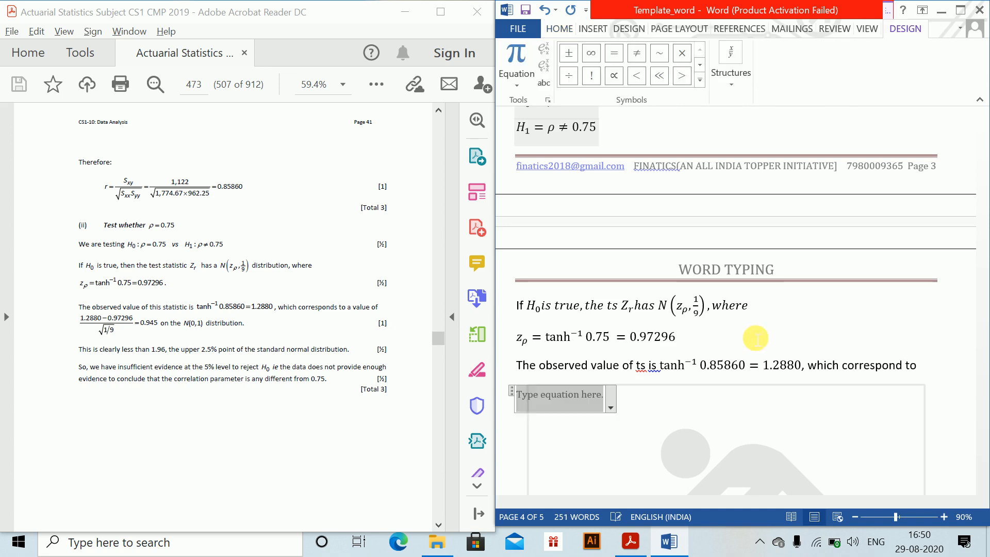
type("(1")
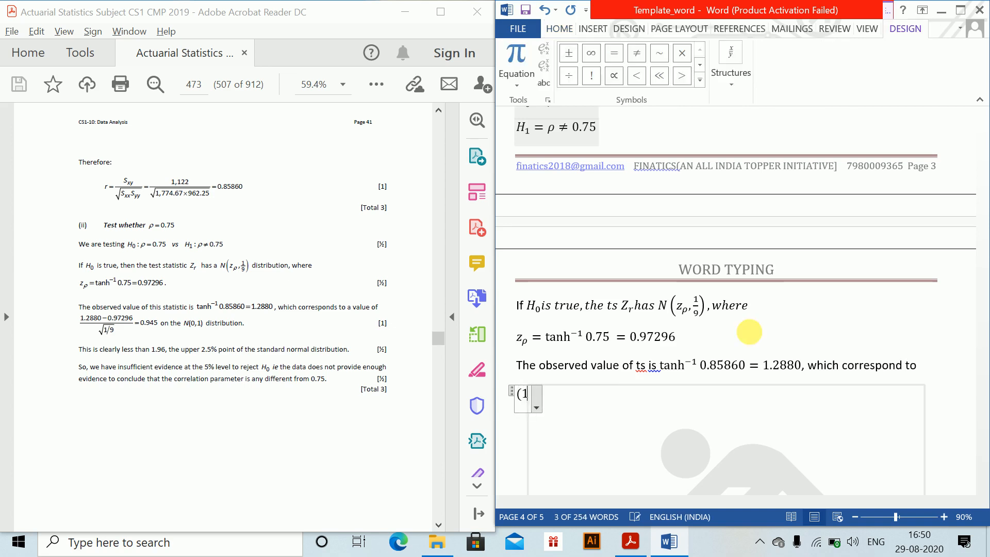
type(".2880 - 0.9")
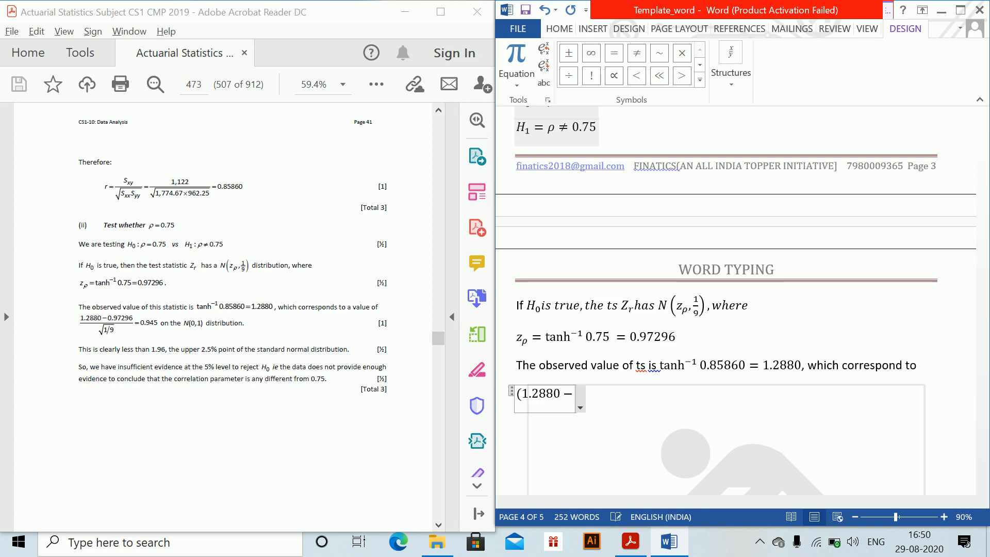
type("72")
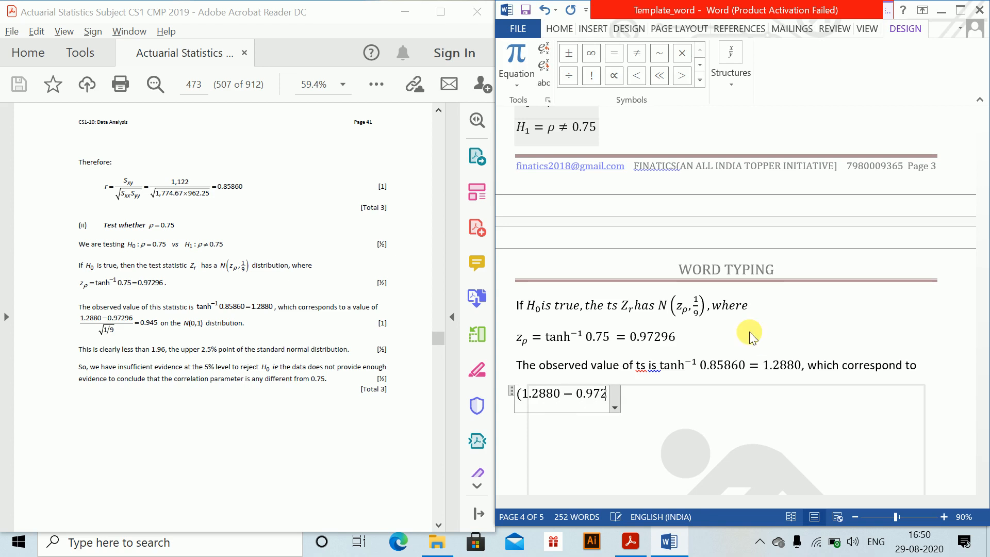
type("96")
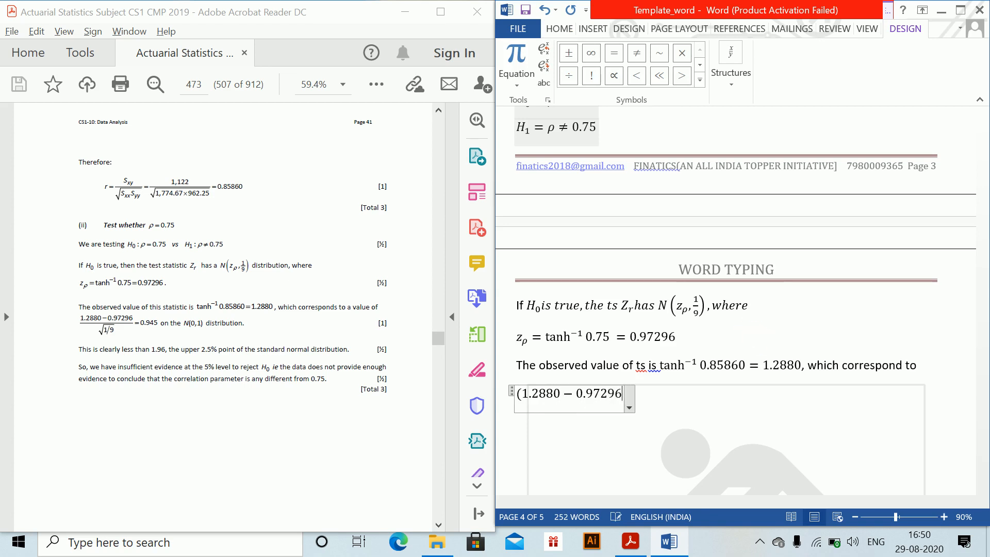
type(")/(")
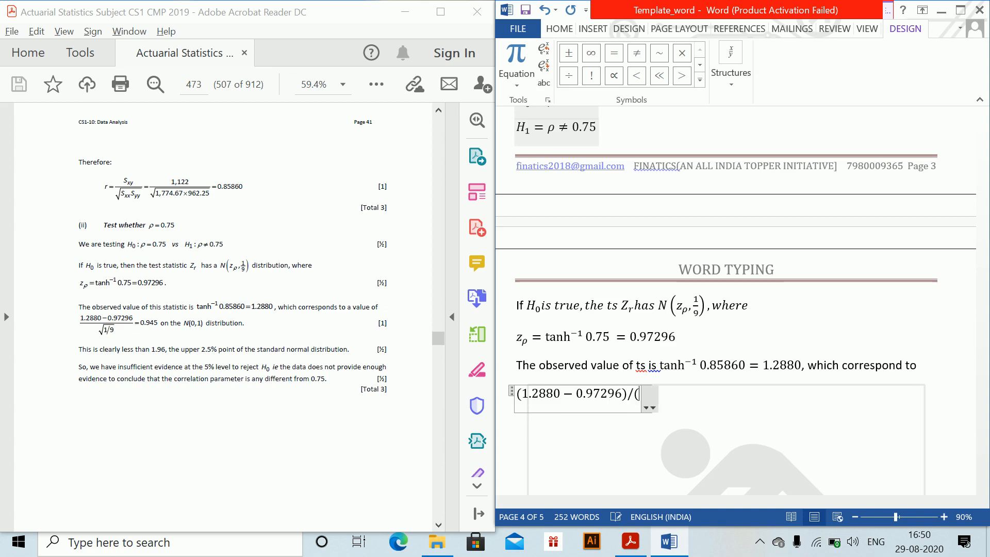
type("\\sqrt (1/9")
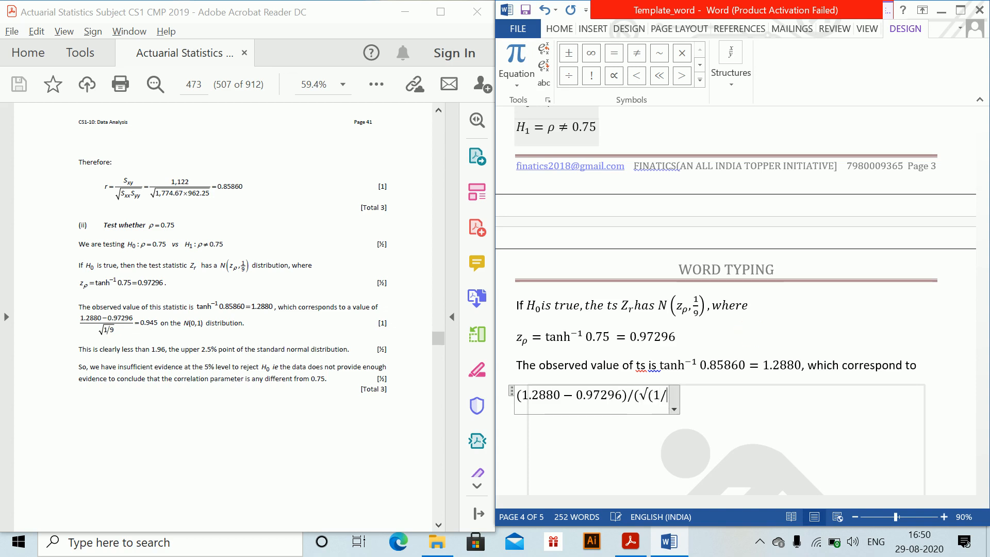
type(")")
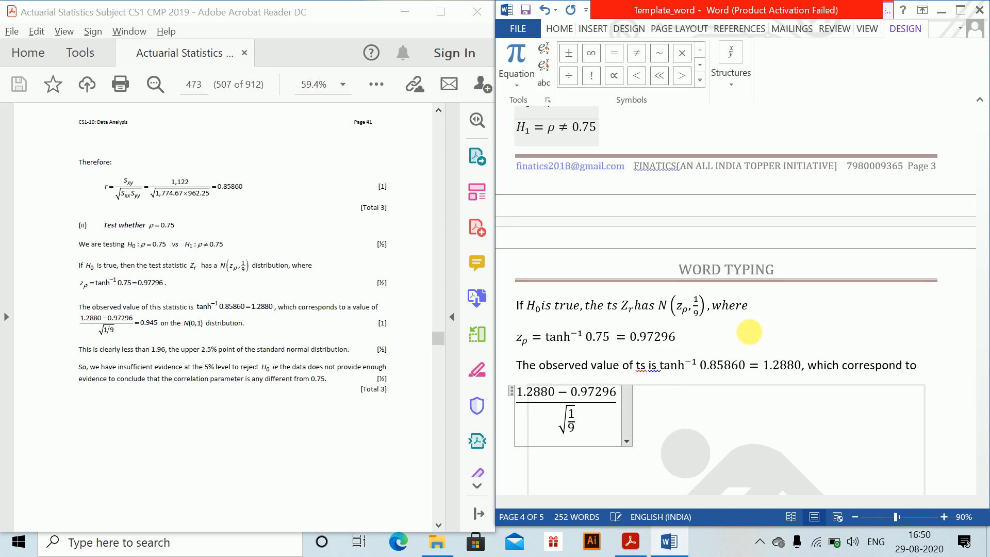
type(") =0.945")
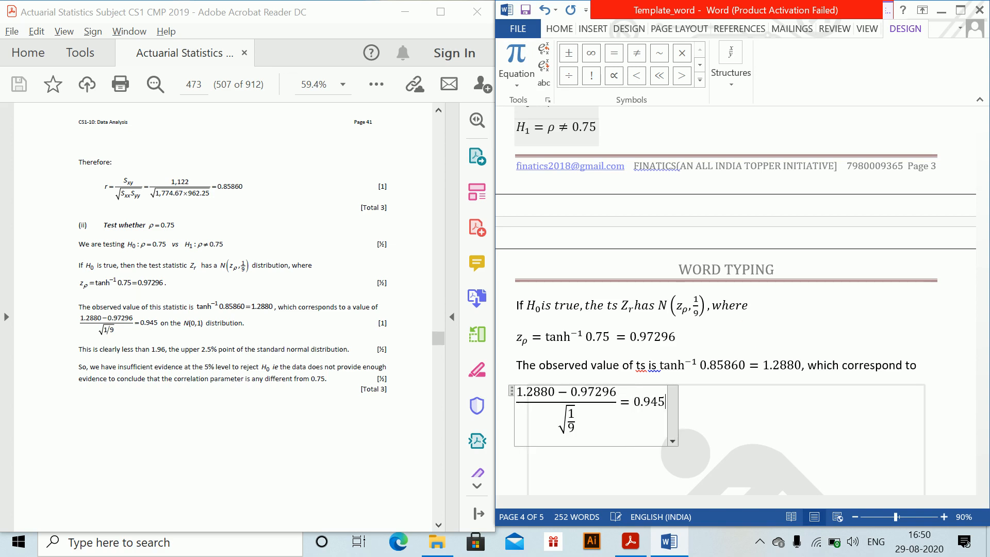
left_click(754, 338)
Step: Finish the sentence after the fraction equation with "on N(0,1) distribution" as plain text and start a new line
type("on ")
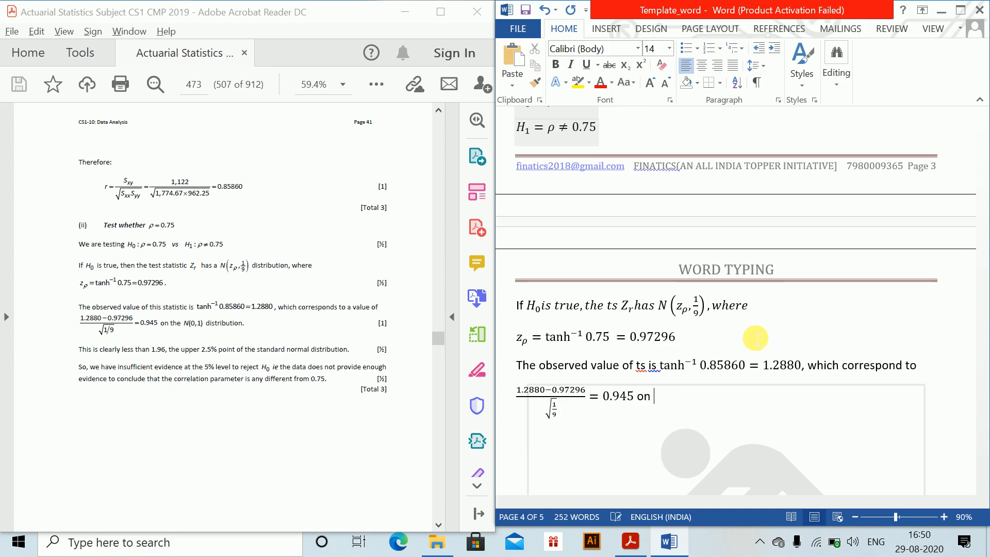
type("N(0")
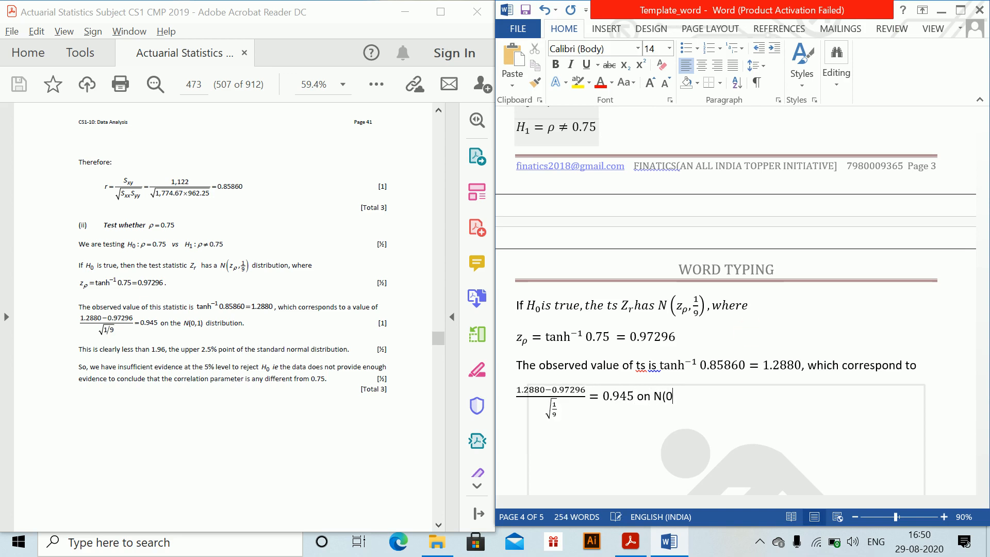
type(",1) distribution")
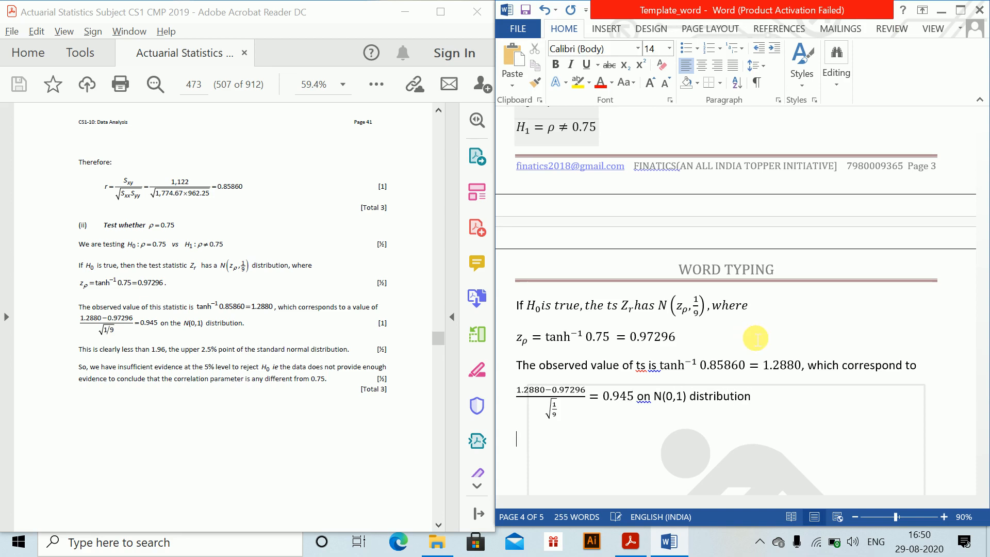
Step: Write "This is less than 1.96, the upper 2.5% of N(0,1) distribution" and start a new line
type("Th")
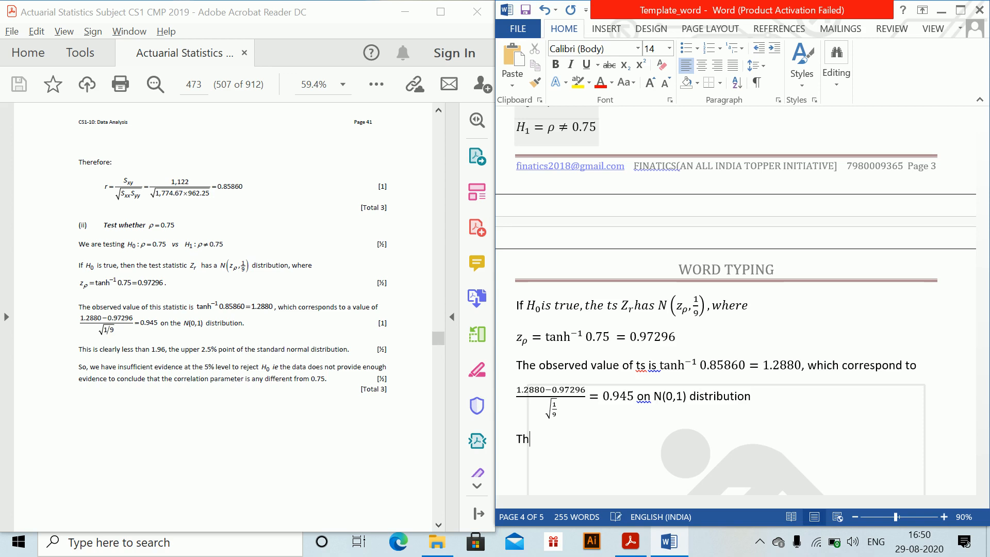
type("is is less than 1.96")
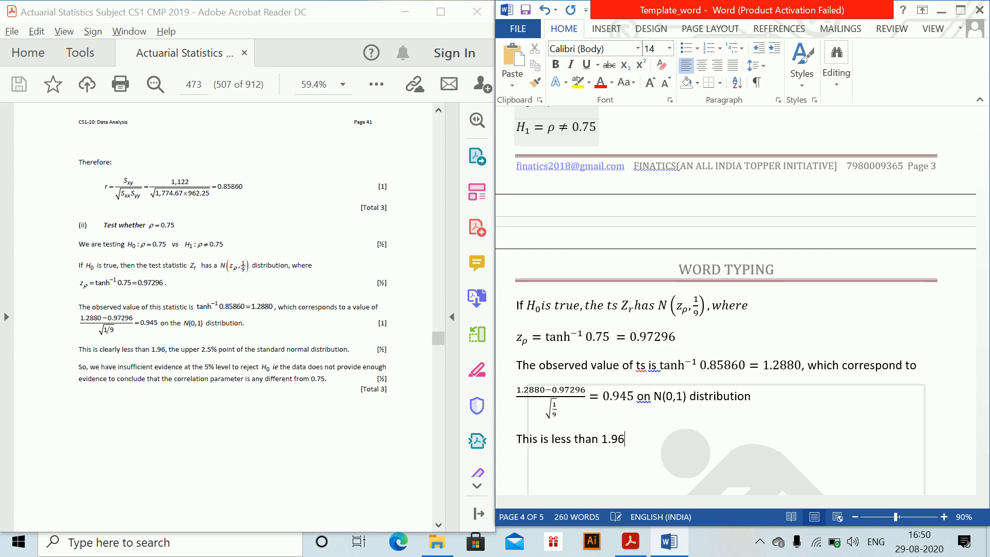
type(", the upper 2.5% of ")
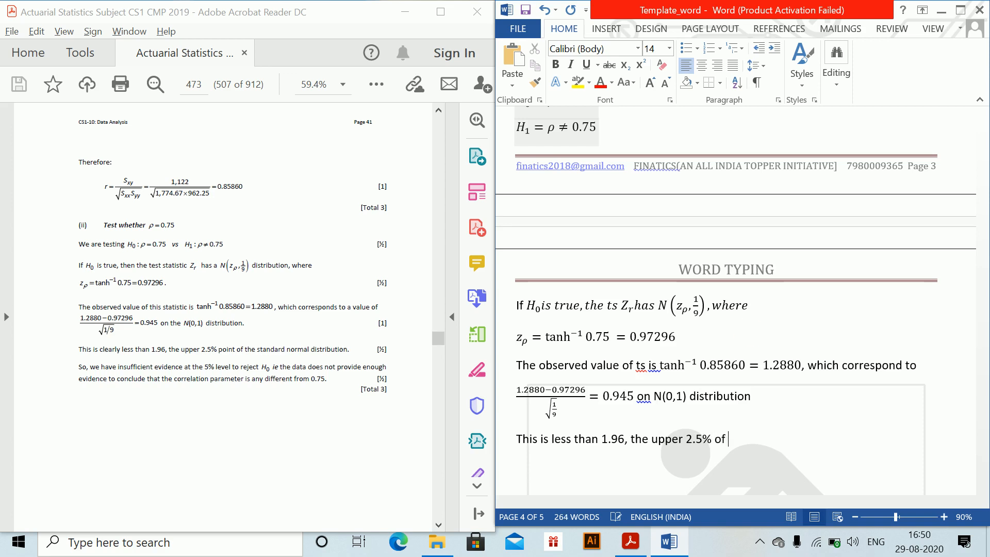
type("N(0,1) distribution")
key("Return")
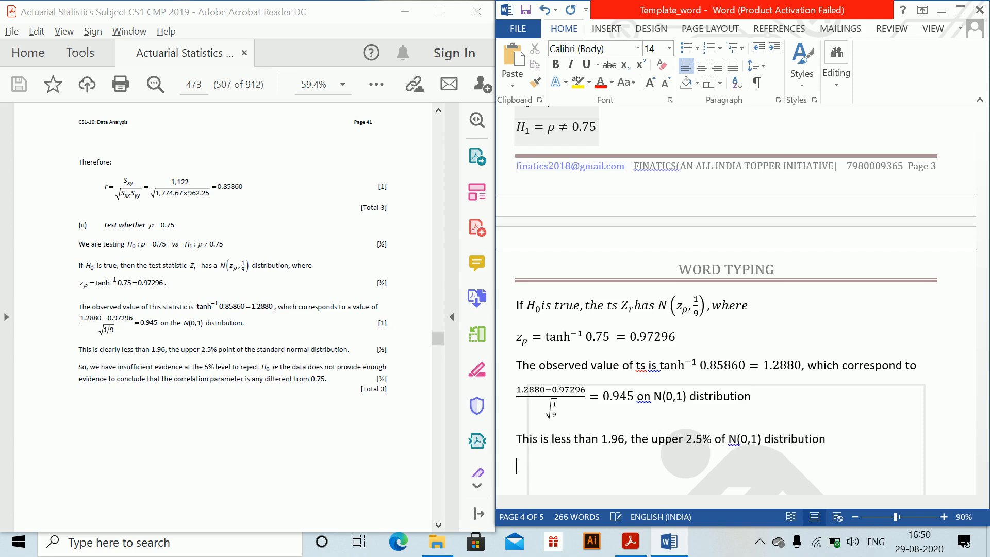
Step: Begin the conclusion with "Hence we have insufficient evidence to reject" as plain text, correcting any typing errors
type("Hence we have insu")
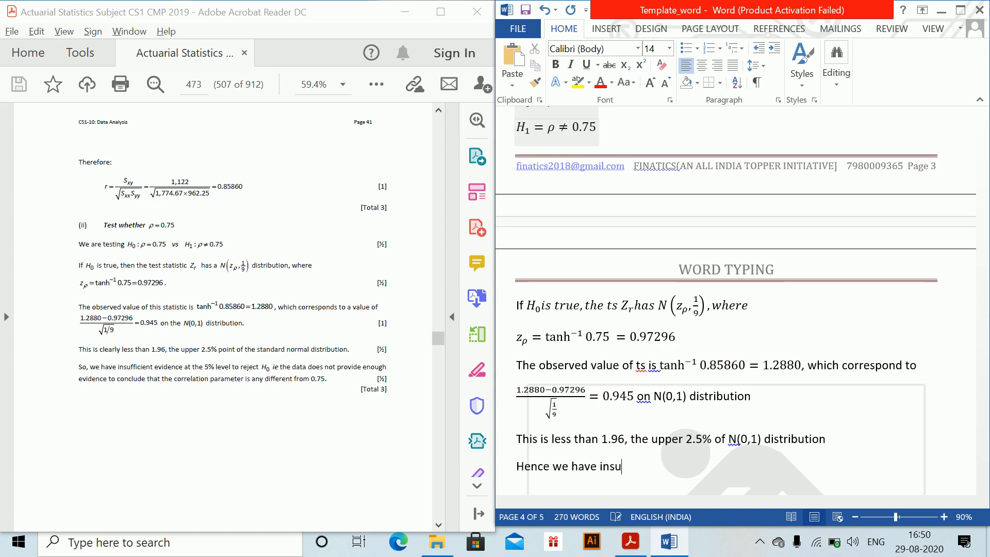
type("fficeien")
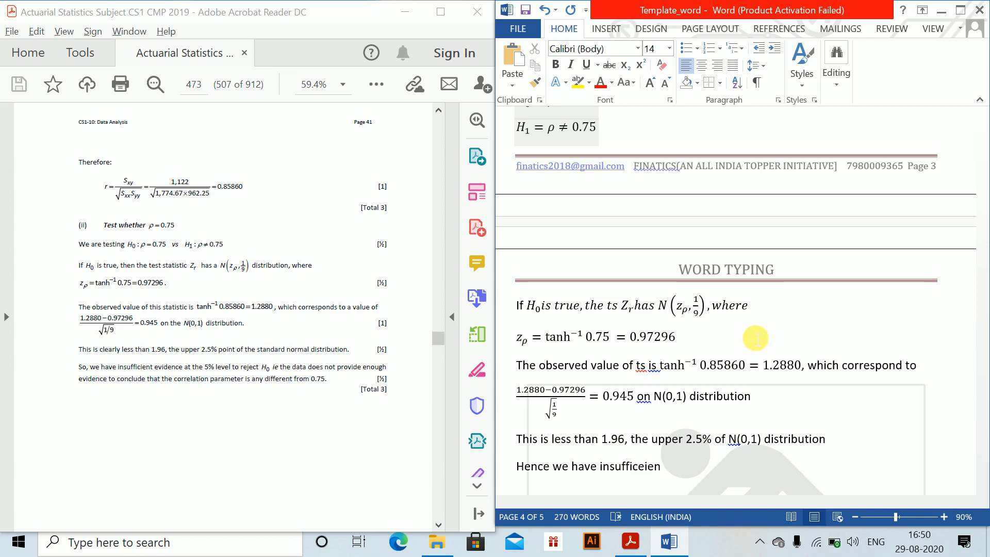
key("BackSpace")
key("BackSpace")
key("BackSpace")
key("BackSpace")
type("ient e")
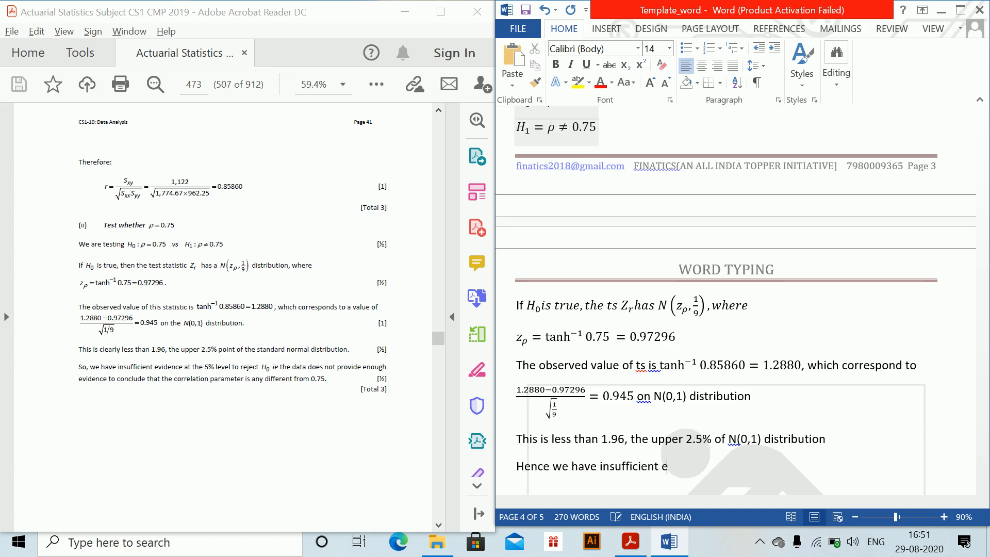
type("vidence to reject H_")
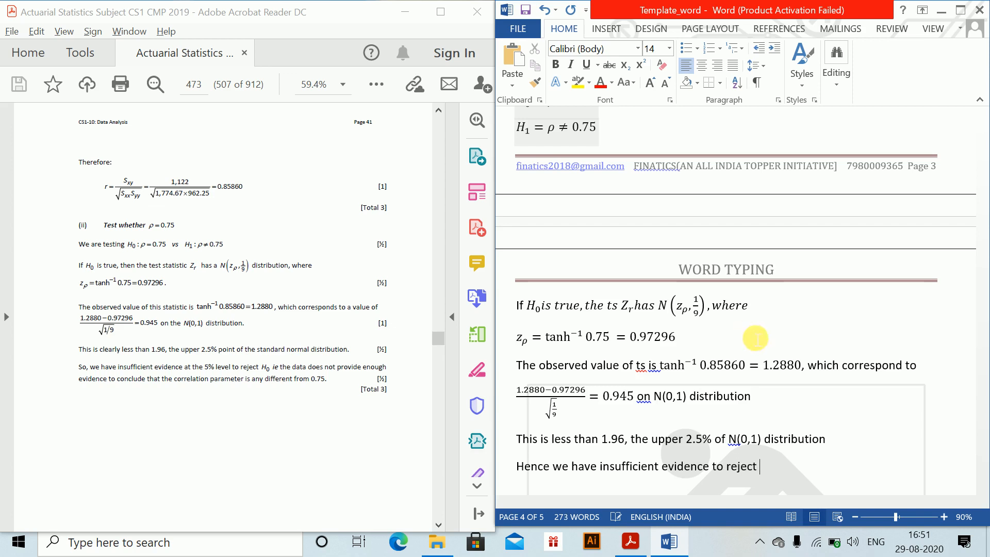
key("BackSpace")
key("BackSpace")
Step: Complete the conclusion with H_0 as an inline equation followed by "at 5% level", and start a new line
key("alt+equal")
type("H_0")
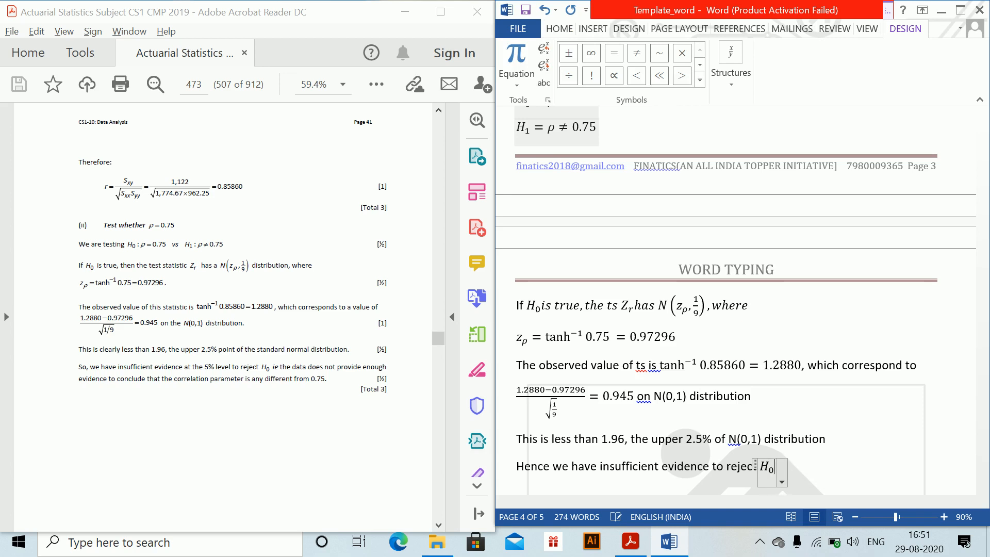
key("Right")
type("at ")
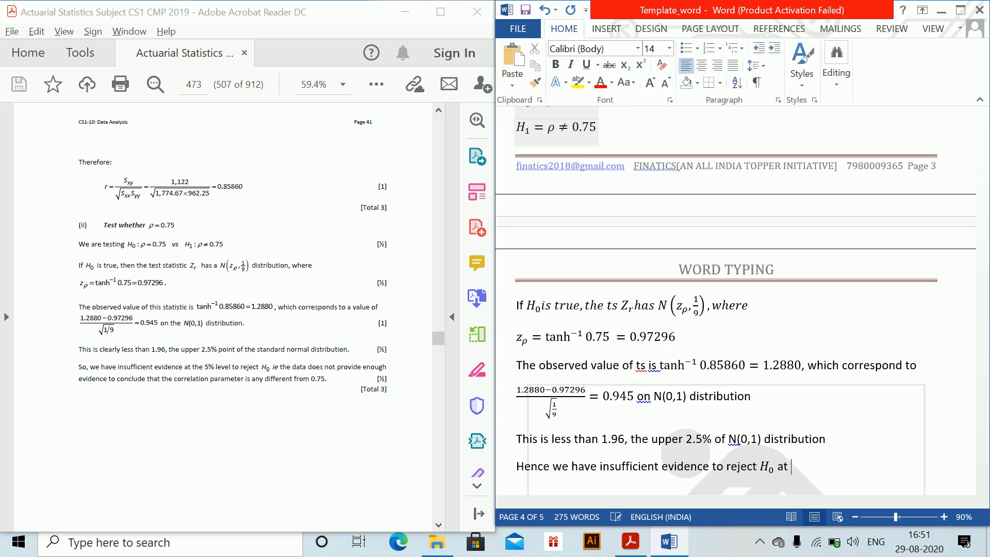
type("%")
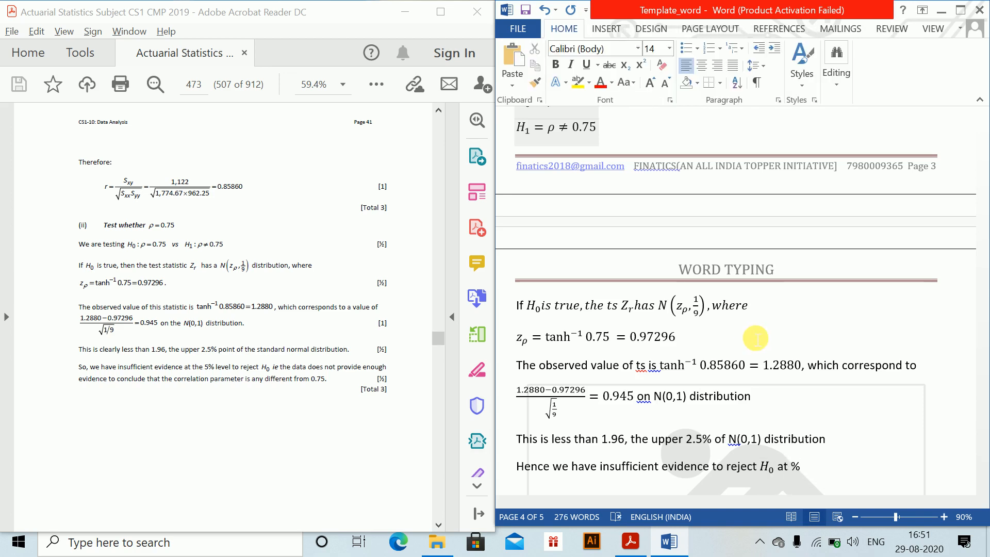
key("Left")
type("5")
key("Right")
type("level")
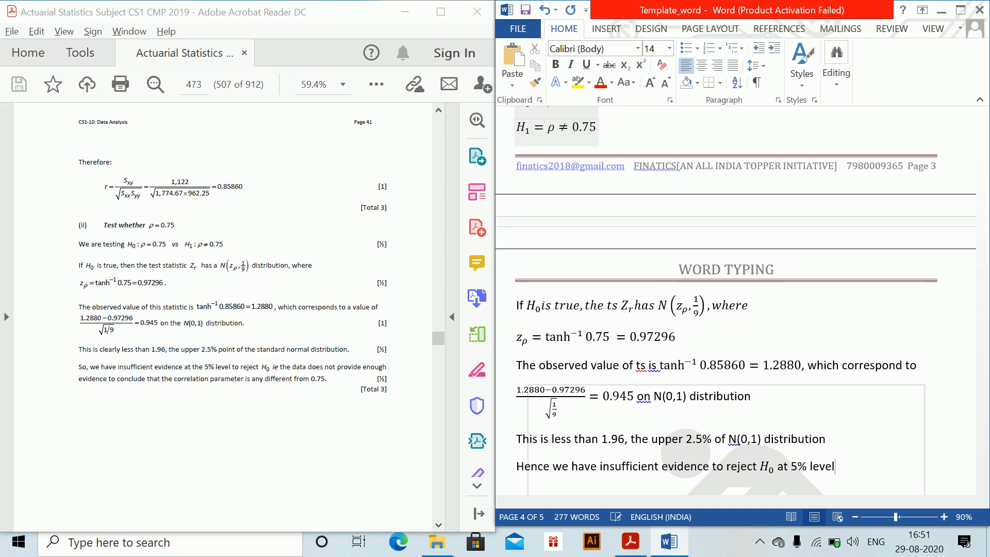
key("Return")
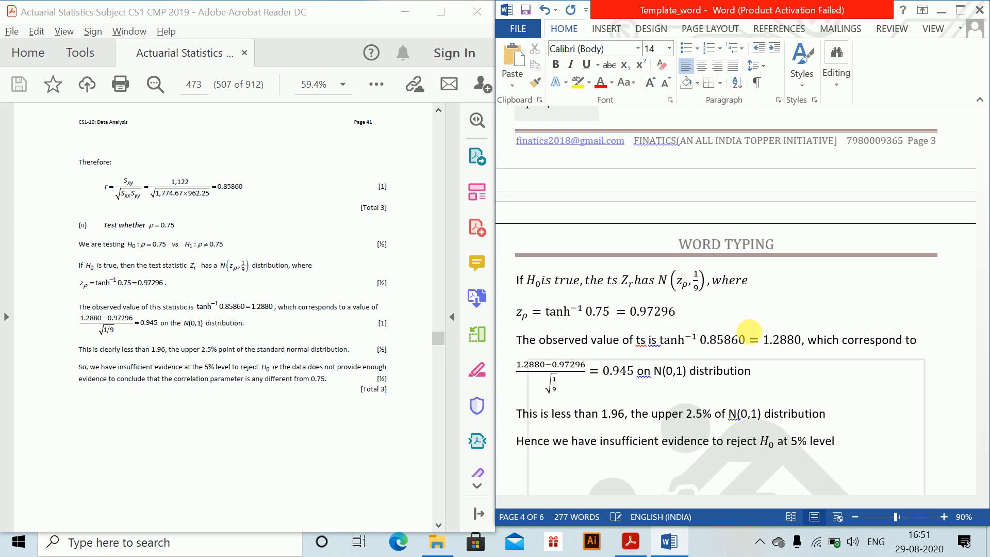